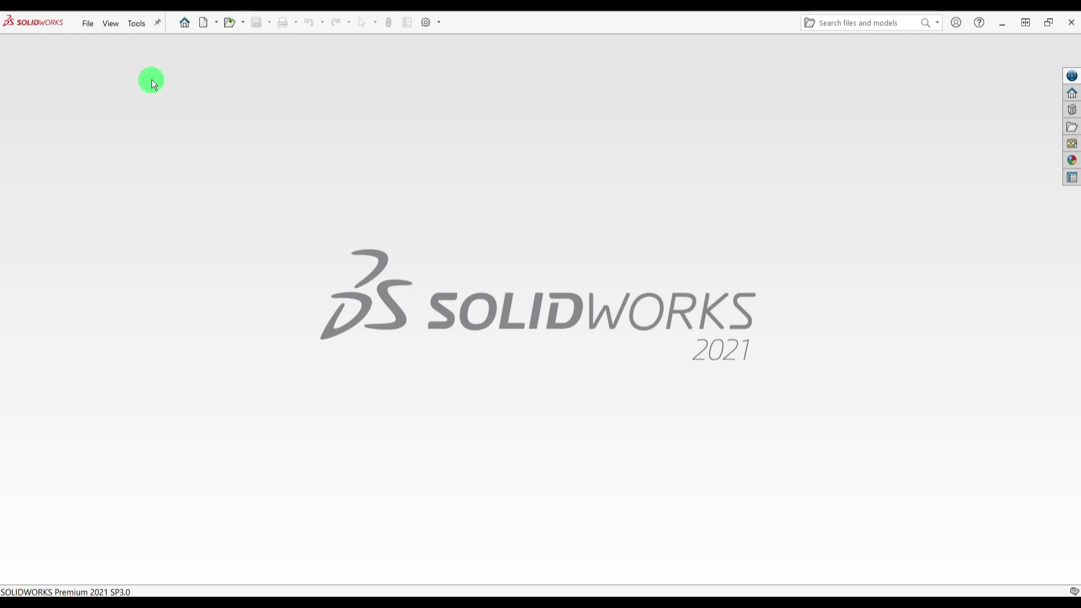
Step: Create a new part document and check the MD-0062023.pdf drawing in the browser for the part's dimensions
{"action": "left_click", "coordinate": [204, 23]}
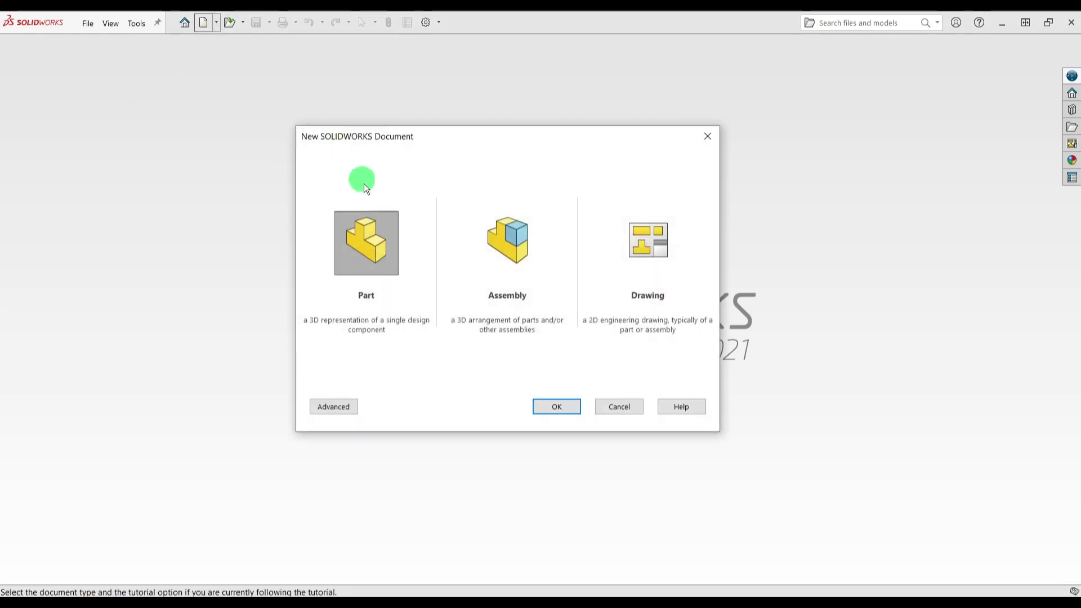
{"action": "left_click", "coordinate": [381, 243]}
{"action": "left_click", "coordinate": [555, 413]}
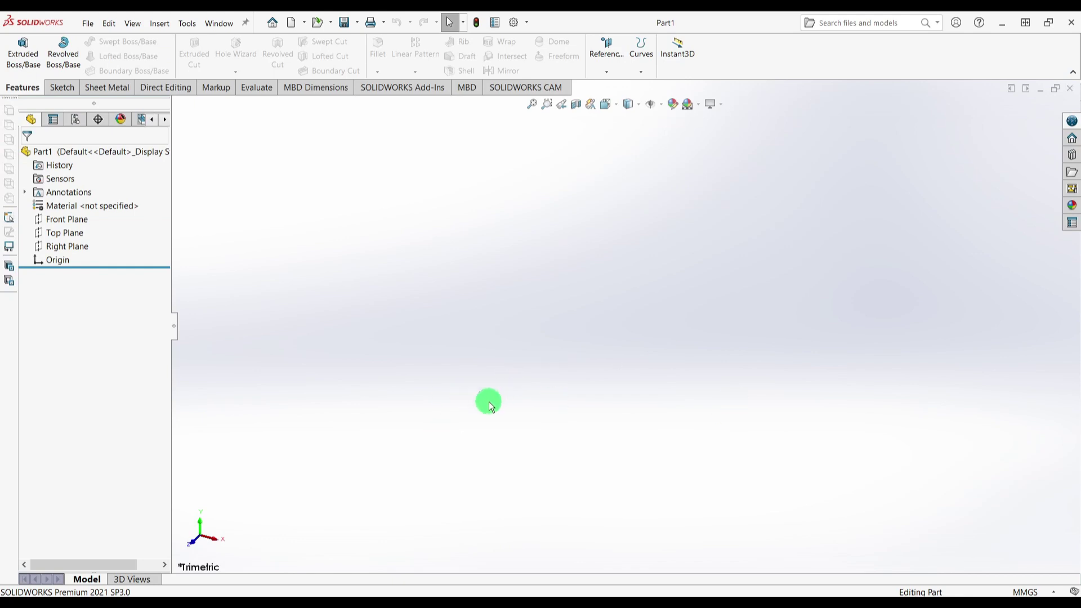
{"action": "key", "text": "alt+Tab"}
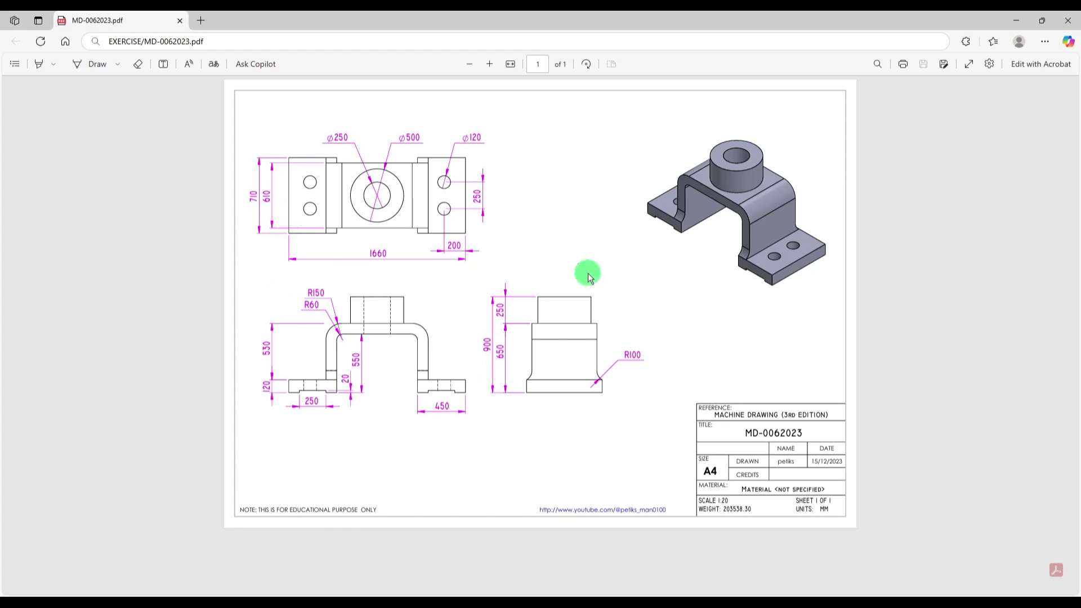
{"action": "key", "text": "alt+Tab"}
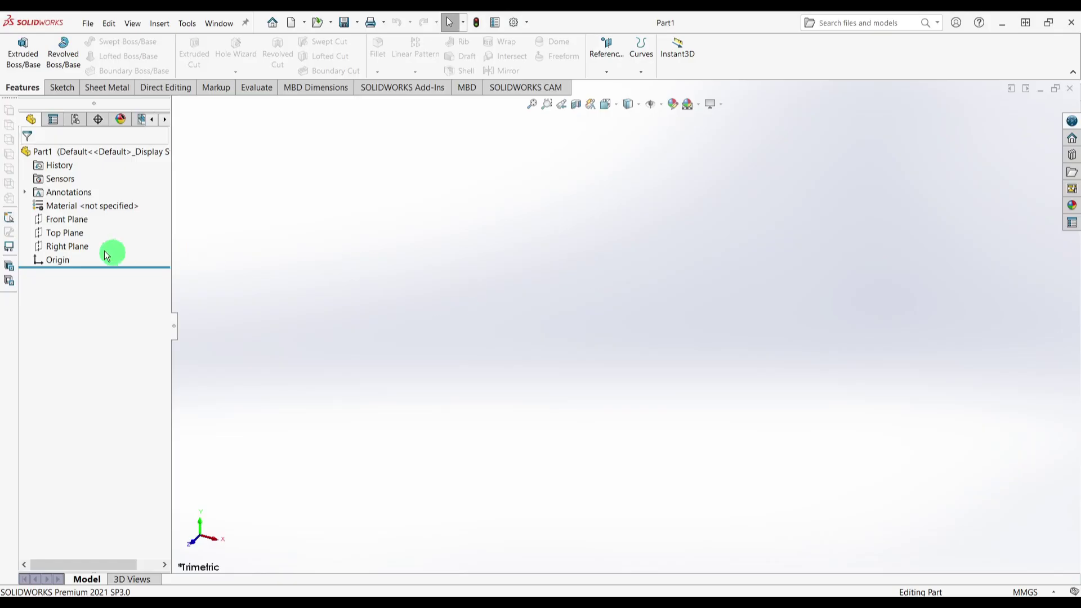
Step: Start a sketch on the Top Plane and draw a center rectangle about 243 by 76 mm centred on the origin
{"action": "left_click", "coordinate": [59, 240]}
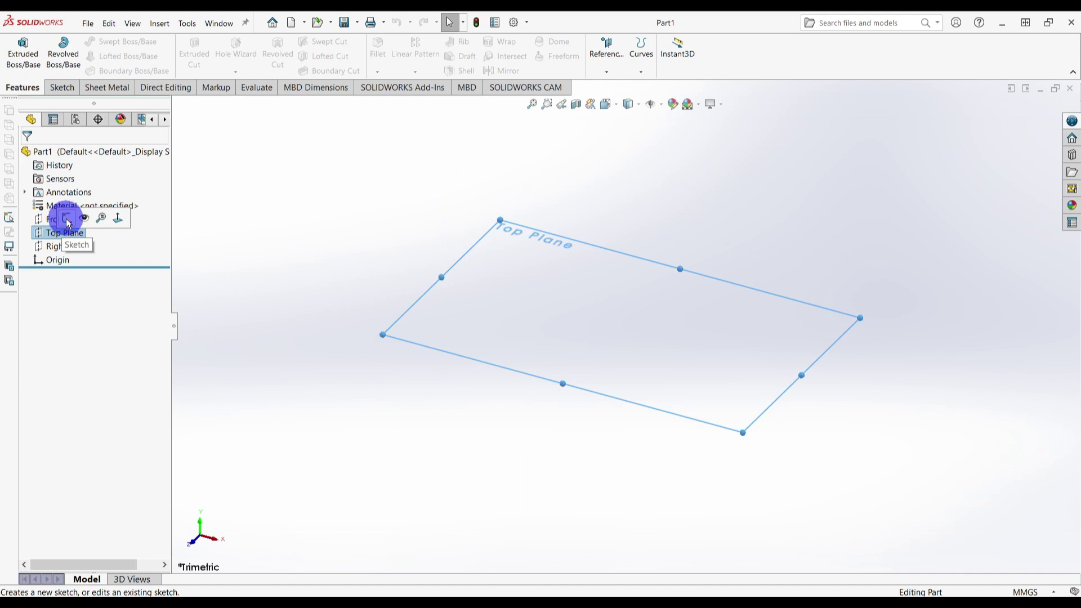
{"action": "left_click", "coordinate": [67, 219]}
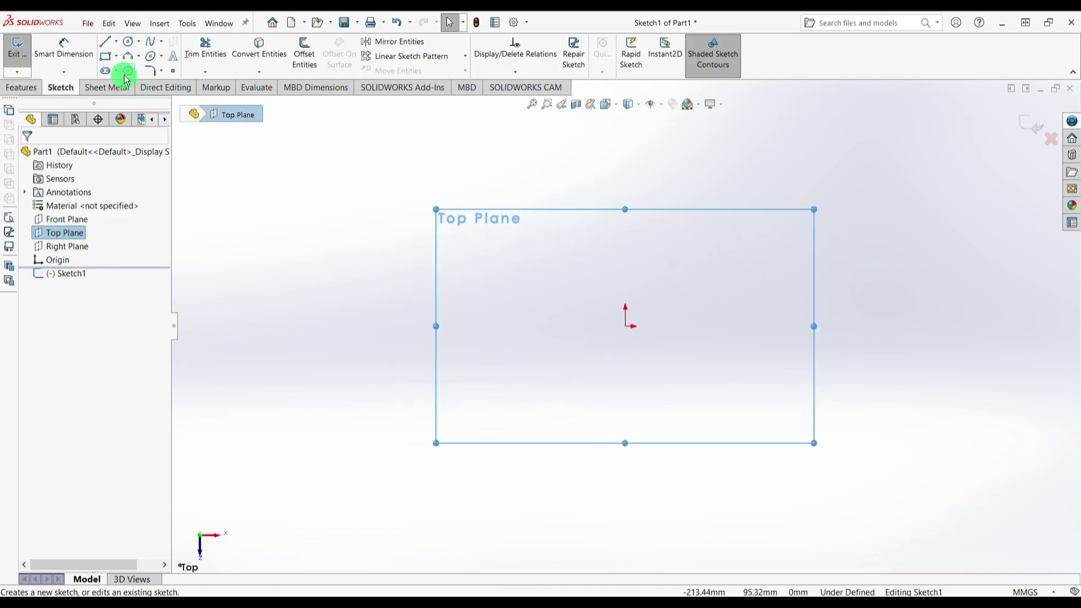
{"action": "left_click", "coordinate": [116, 56]}
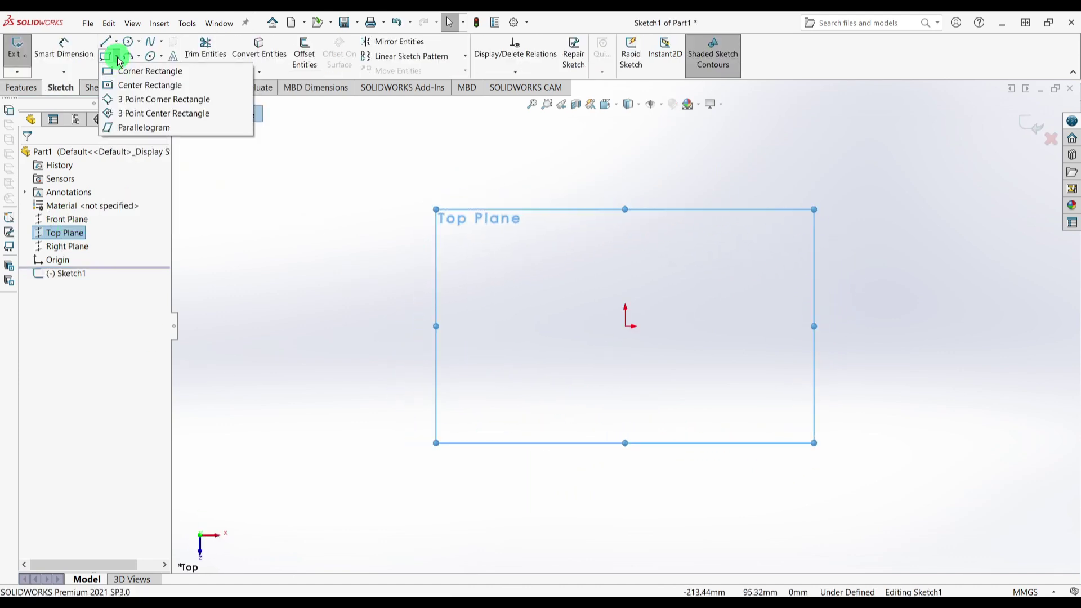
{"action": "left_click", "coordinate": [136, 86]}
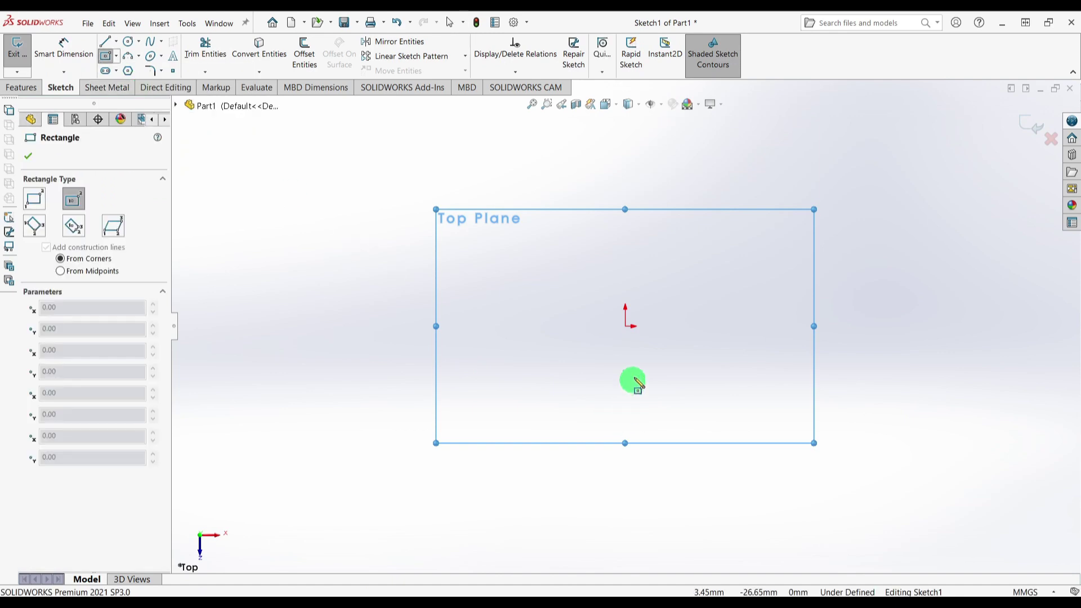
{"action": "left_click", "coordinate": [624, 327]}
{"action": "left_click", "coordinate": [367, 245]}
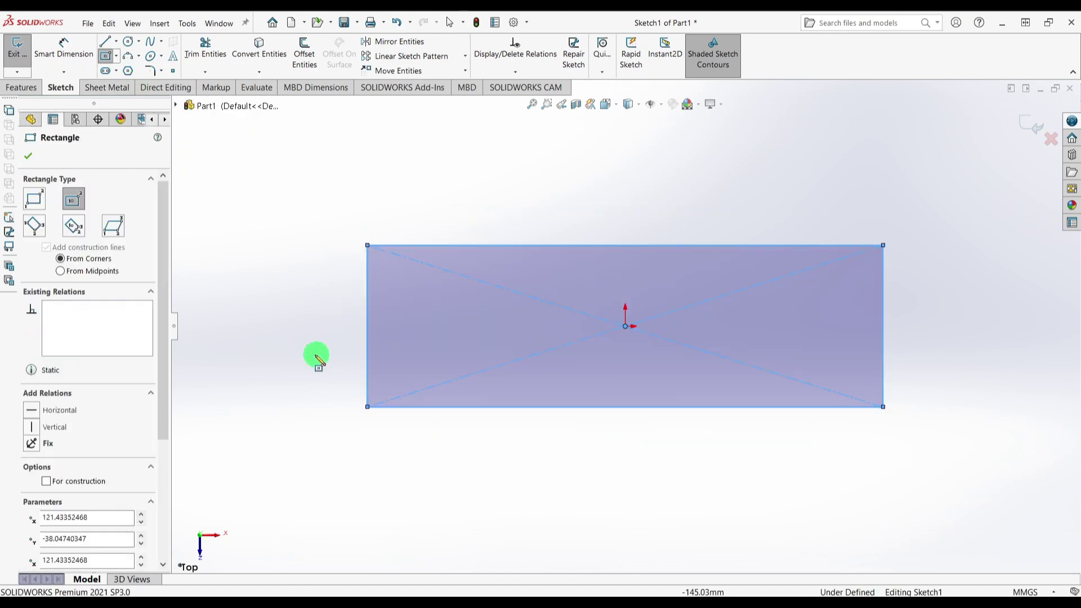
Step: Dimension the rectangle to 1660 mm wide and 710 mm high
{"action": "right_click_drag", "start_coordinate": [307, 340], "coordinate": [309, 281]}
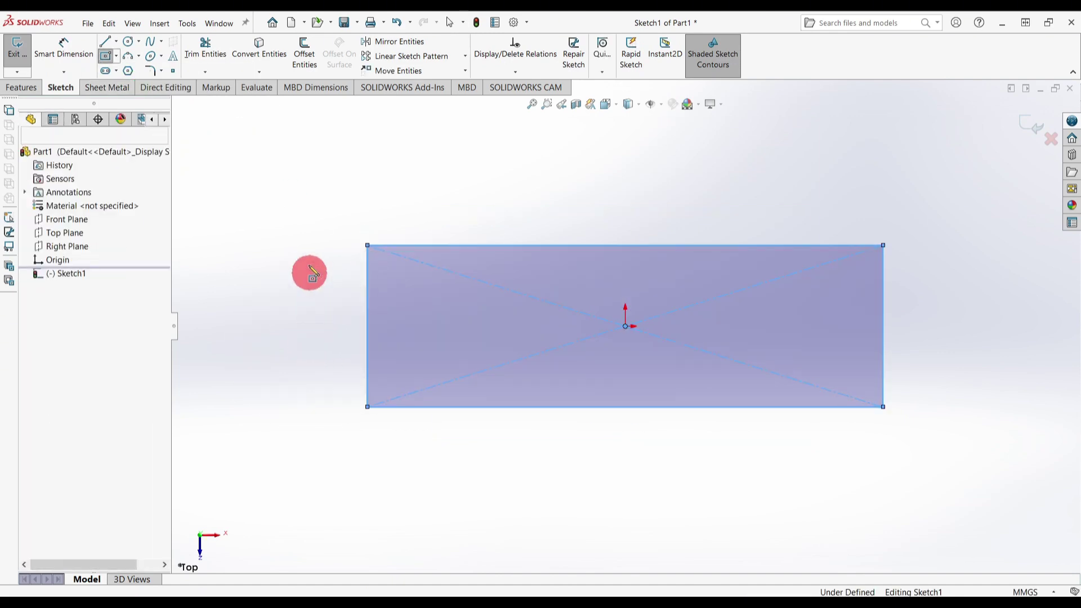
{"action": "left_click", "coordinate": [486, 246]}
{"action": "left_click", "coordinate": [632, 199]}
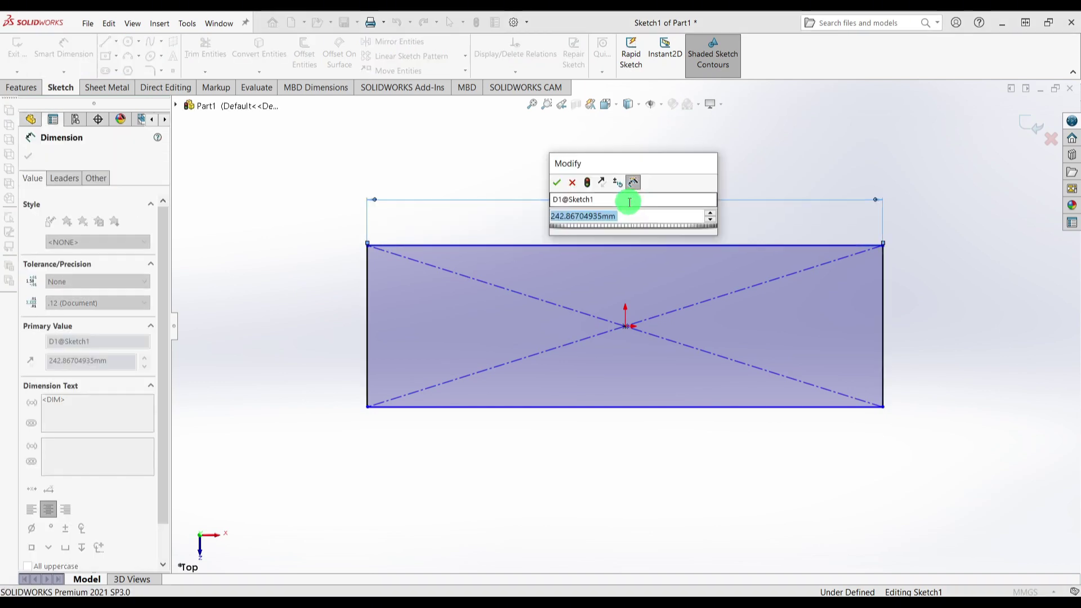
{"action": "type", "text": "1660"}
{"action": "key", "text": "Return"}
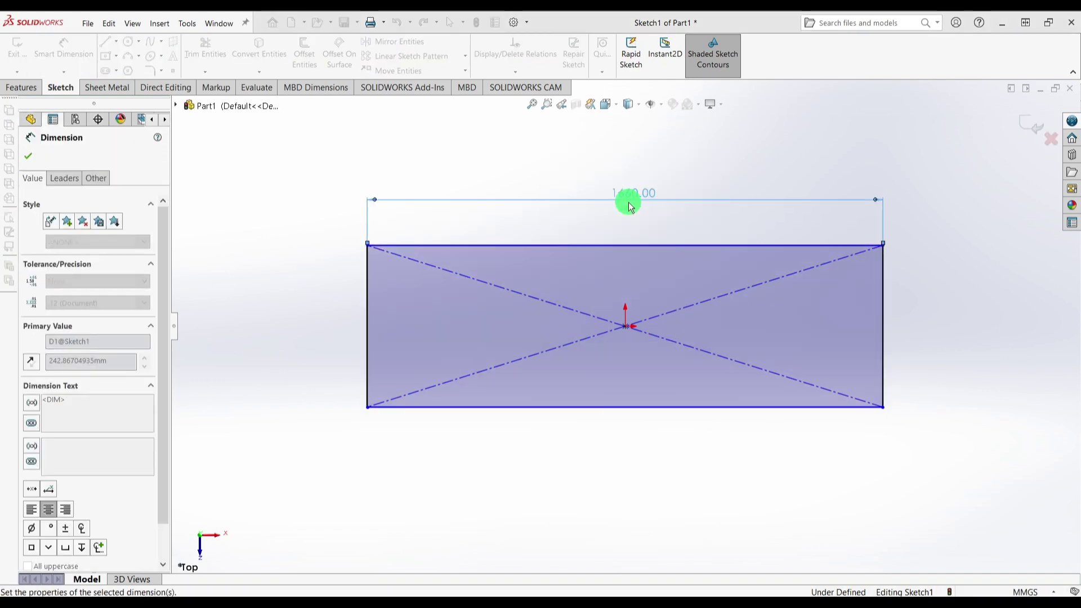
{"action": "left_click", "coordinate": [368, 284]}
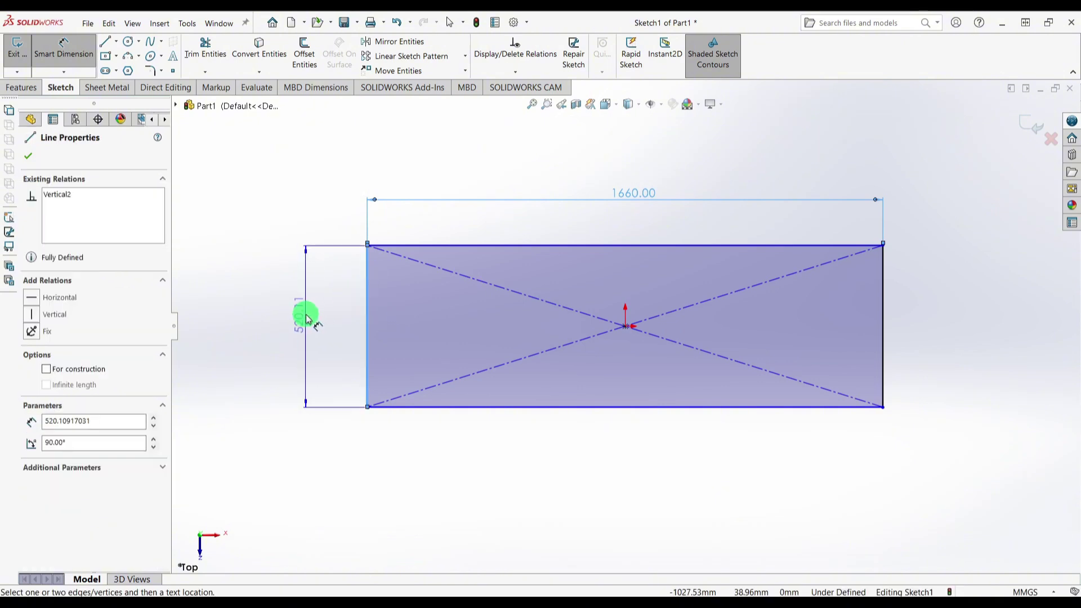
{"action": "left_click", "coordinate": [307, 316]}
{"action": "type", "text": "710"}
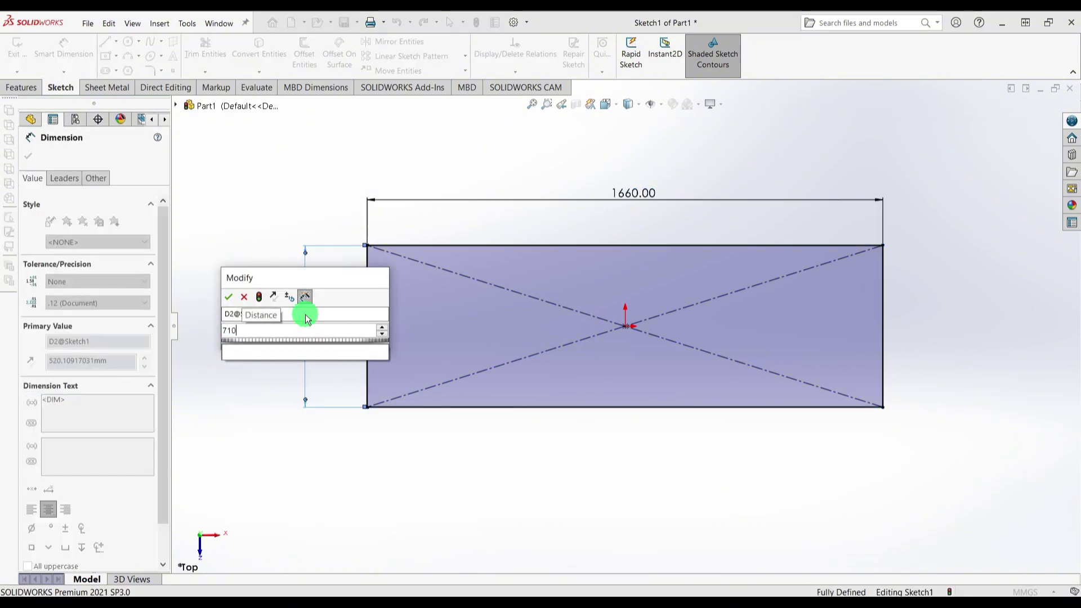
{"action": "key", "text": "Return"}
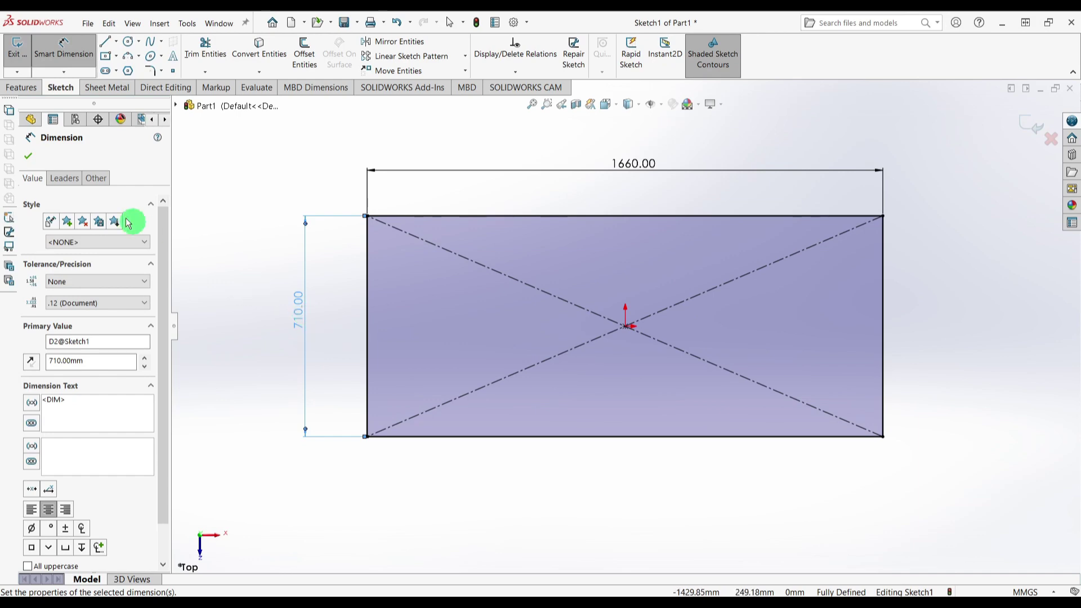
Step: Extrude the rectangle as a blind boss to a depth of 900 mm
{"action": "left_click", "coordinate": [23, 91]}
{"action": "left_click", "coordinate": [22, 52]}
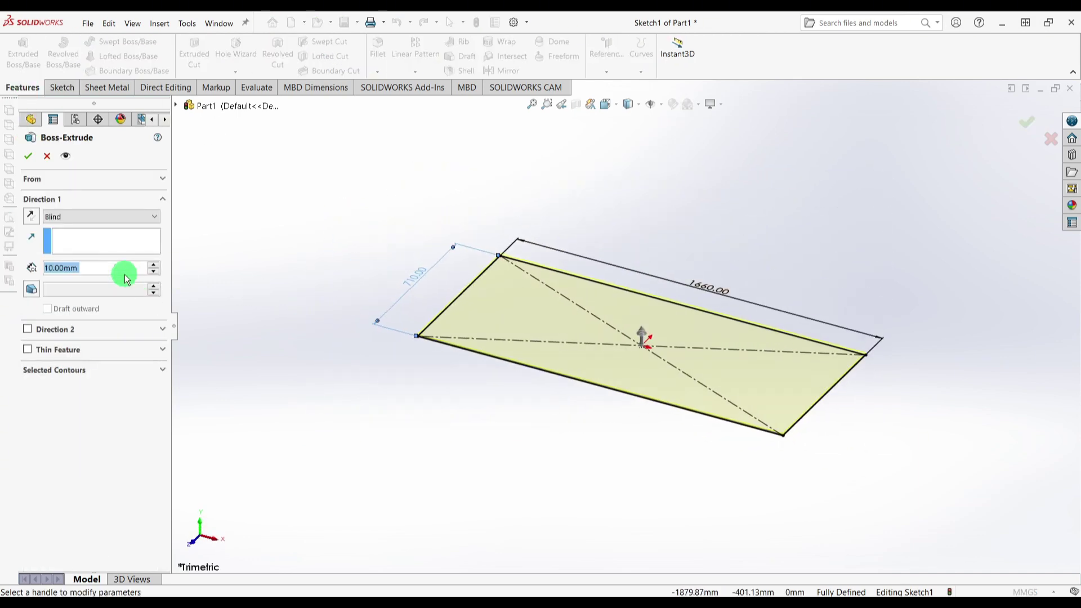
{"action": "type", "text": "900"}
{"action": "key", "text": "Return"}
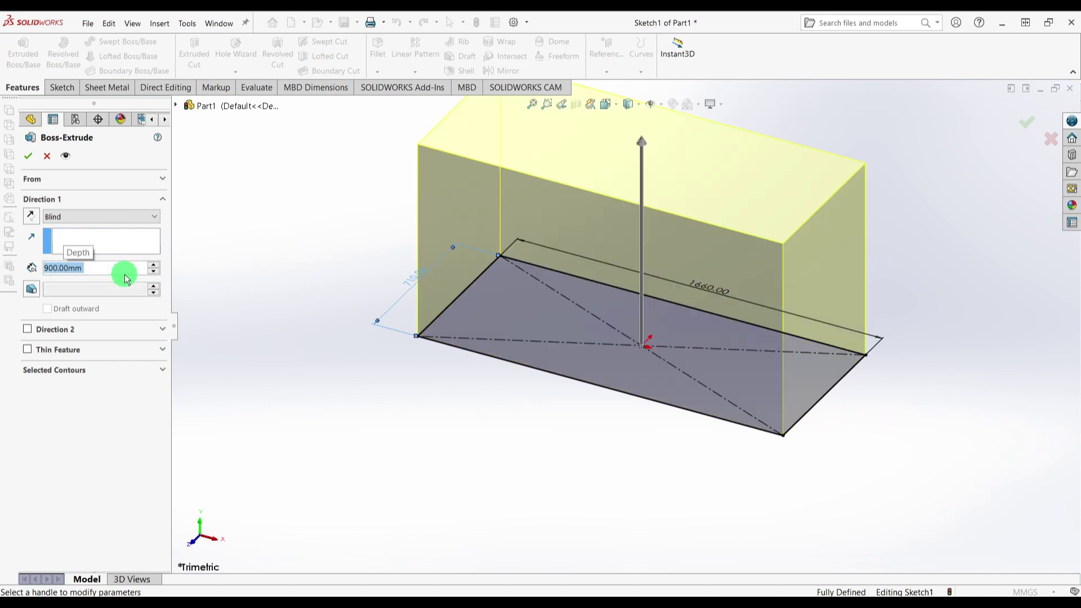
{"action": "left_click", "coordinate": [29, 157]}
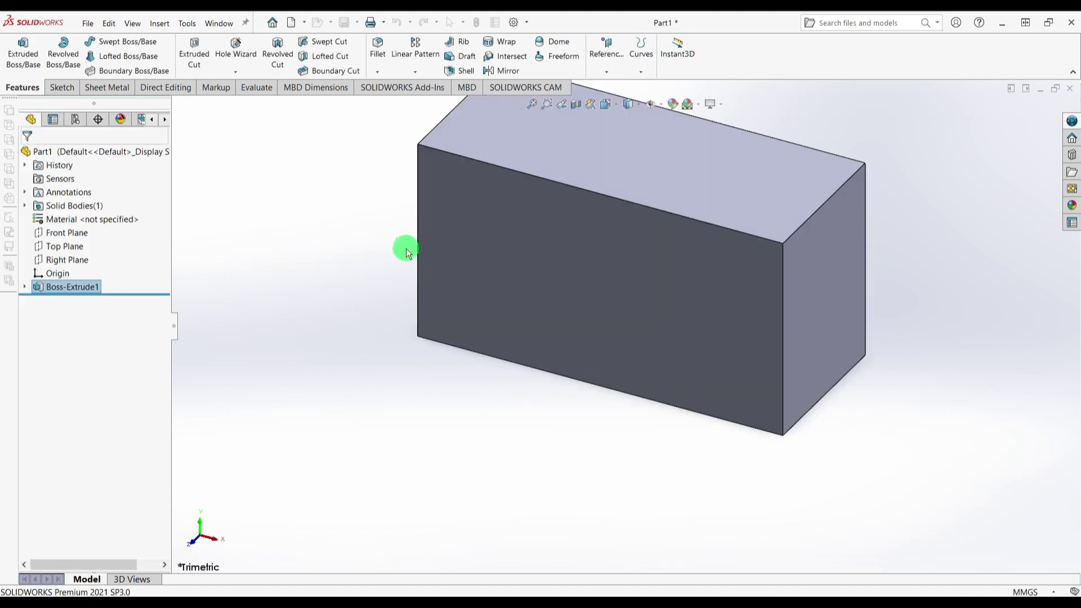
{"action": "key", "text": "f"}
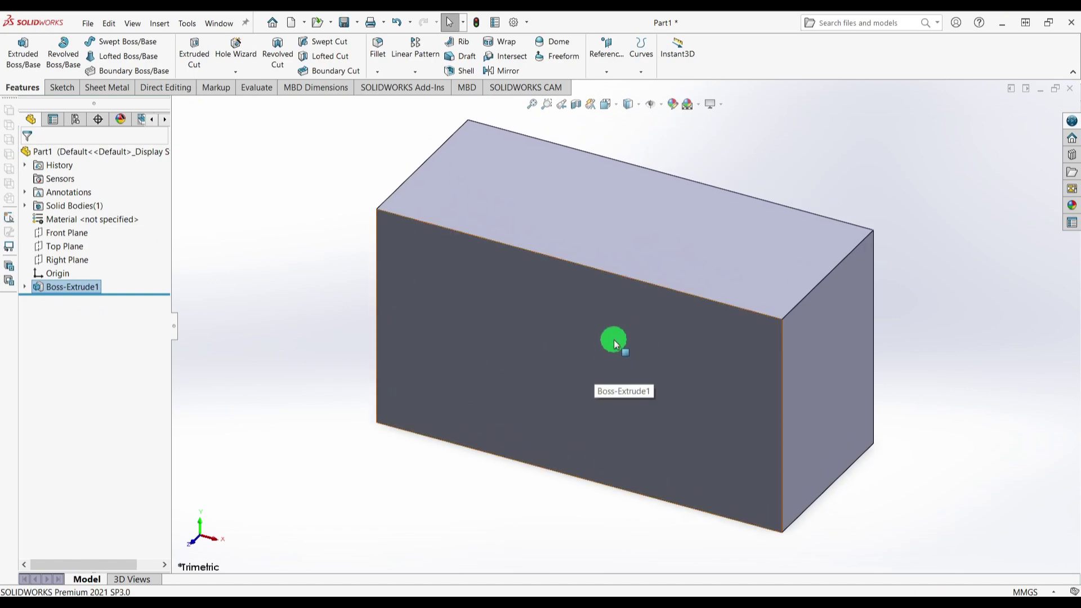
Step: After checking the PDF drawing, sketch a corner rectangle about 517 mm high on the block's long front face, standing on its bottom edge
{"action": "key", "text": "alt+Tab"}
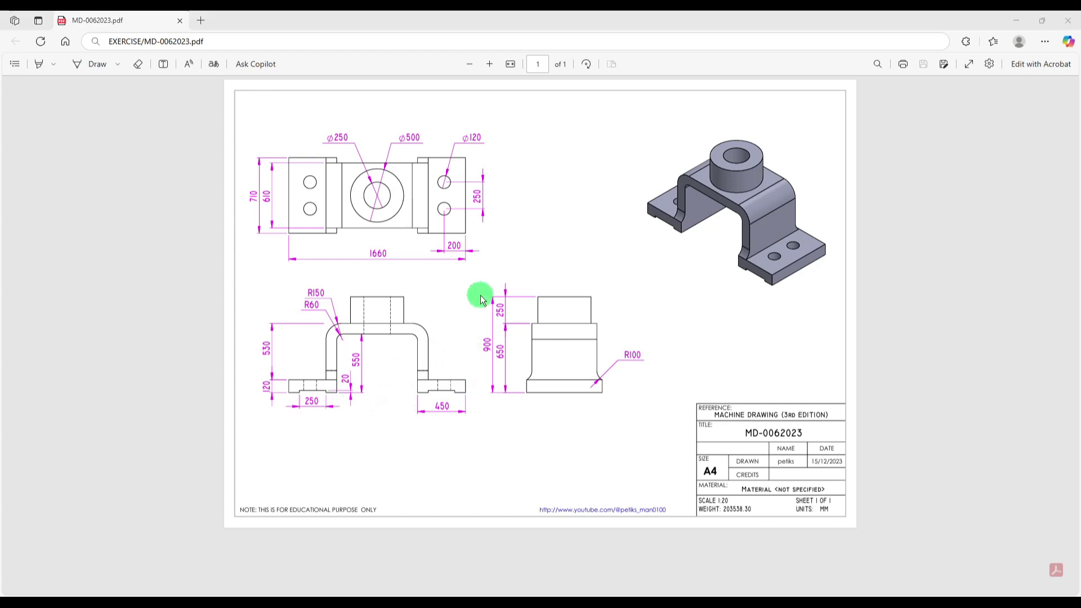
{"action": "key", "text": "alt+Tab"}
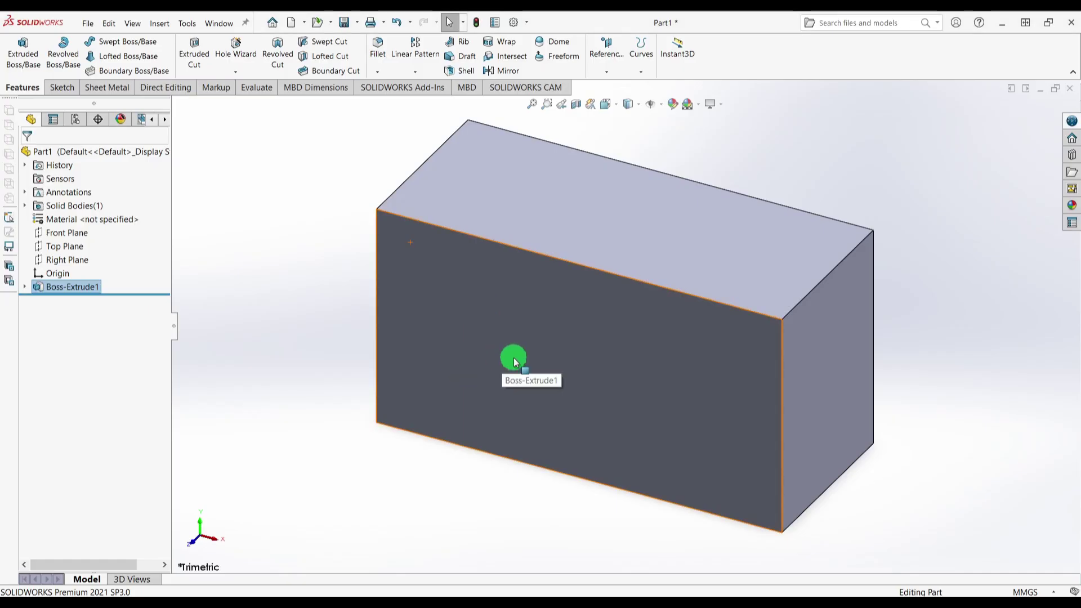
{"action": "left_click", "coordinate": [538, 357]}
{"action": "left_click", "coordinate": [588, 325]}
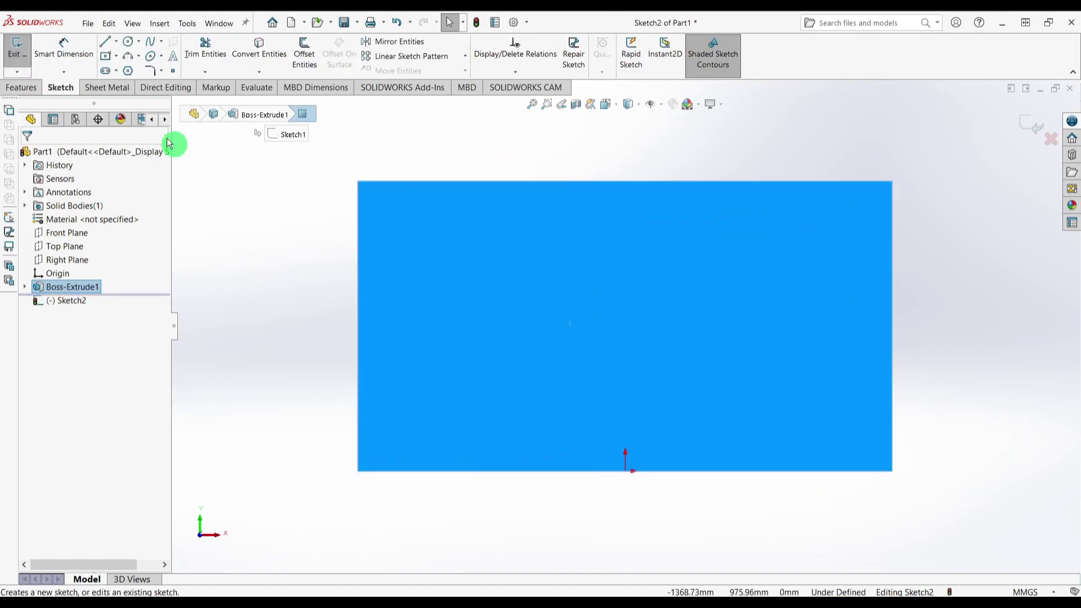
{"action": "left_click", "coordinate": [117, 57]}
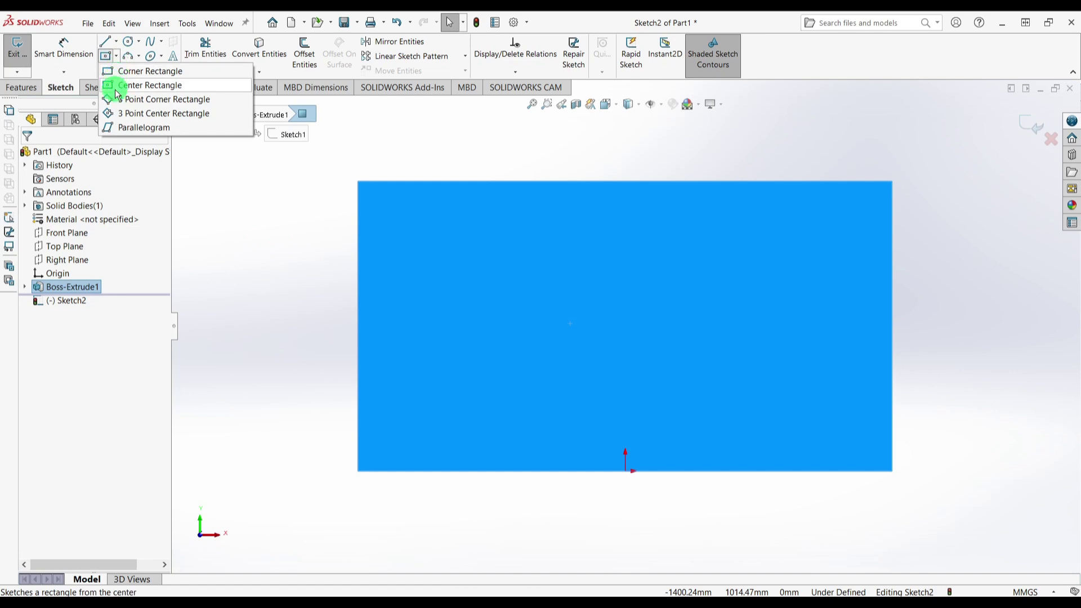
{"action": "left_click", "coordinate": [121, 69]}
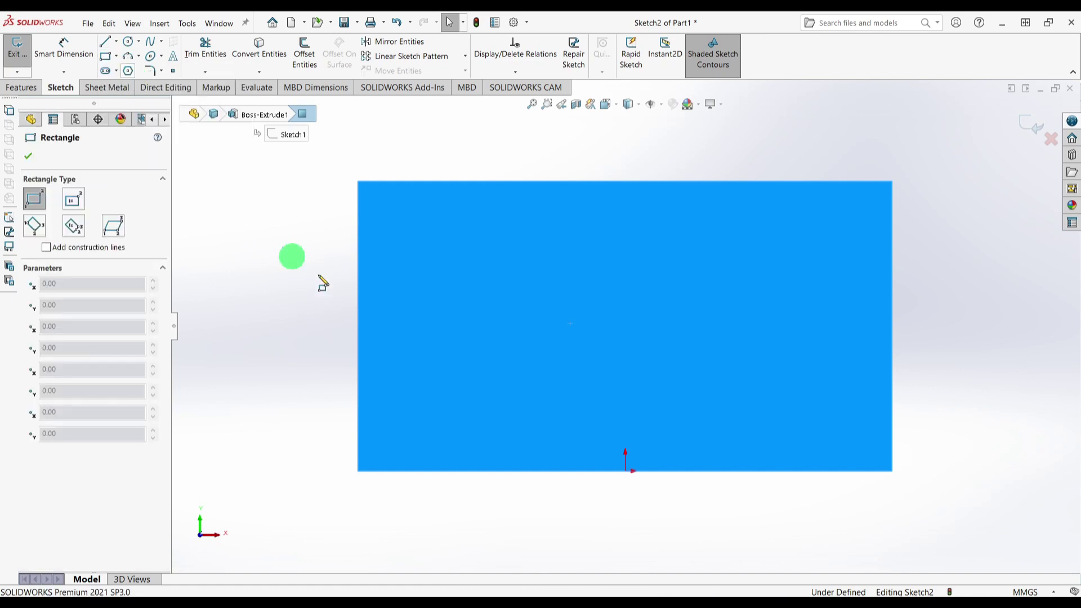
{"action": "left_click", "coordinate": [539, 472]}
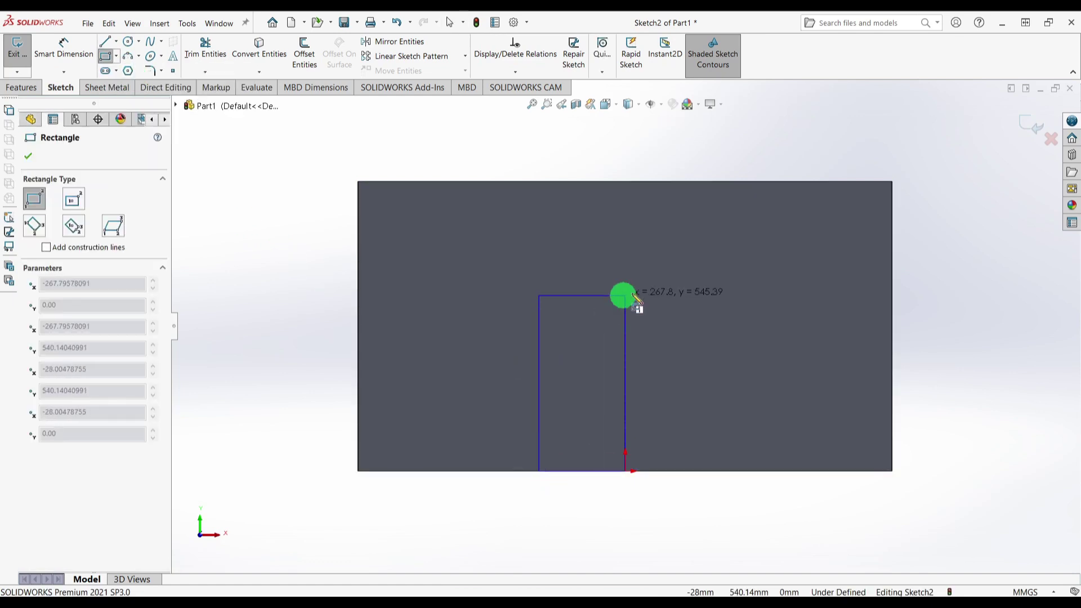
{"action": "left_click", "coordinate": [718, 304]}
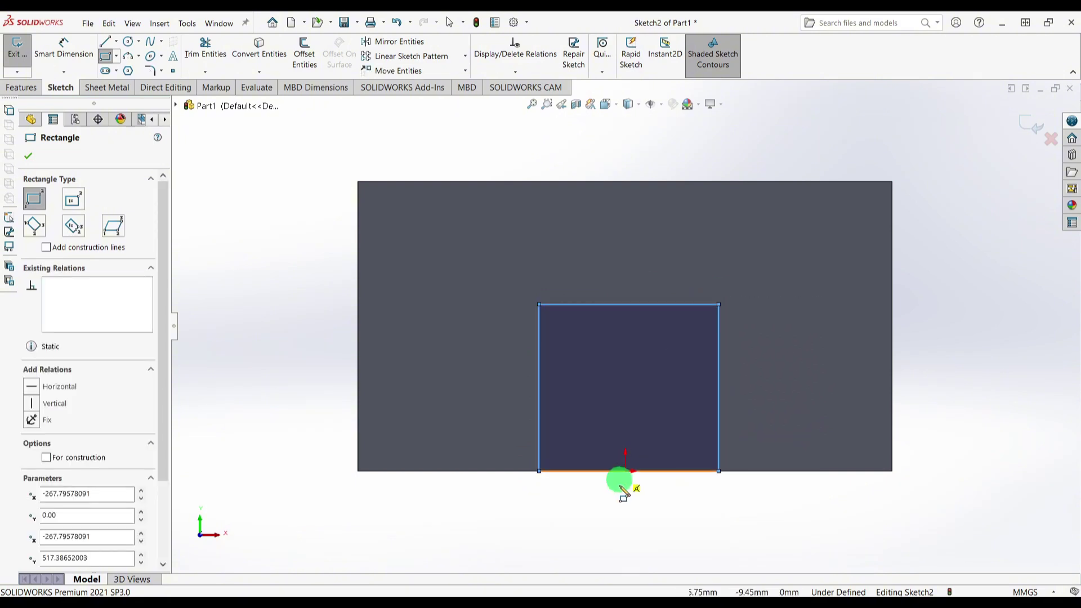
Step: Draw a vertical centerline from the origin past the block's upper edge and make the rectangle's two vertical sides symmetric about it
{"action": "left_click", "coordinate": [119, 43]}
{"action": "left_click", "coordinate": [120, 70]}
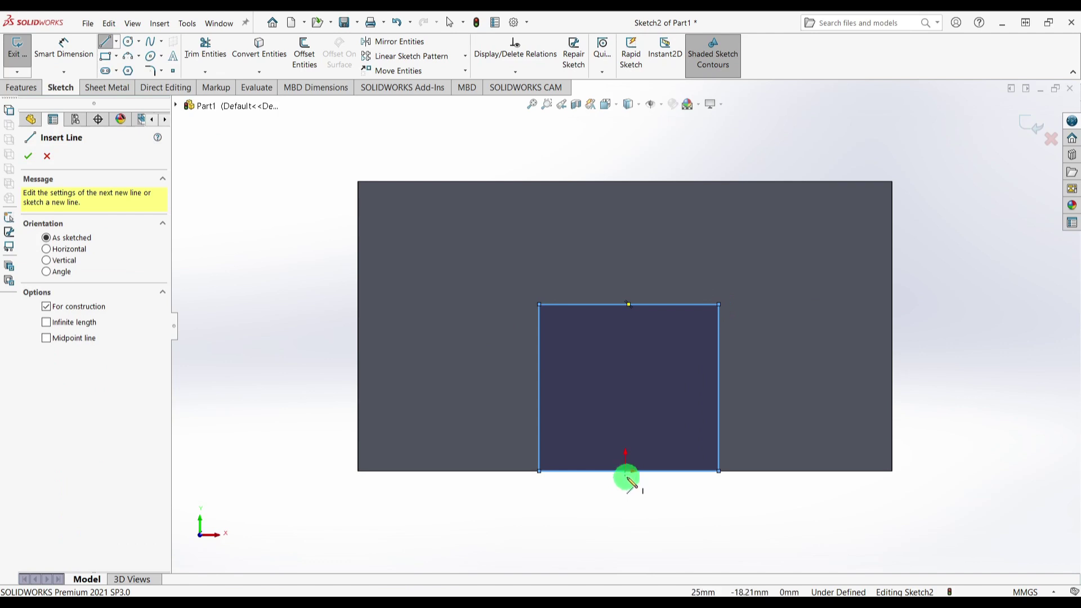
{"action": "left_click", "coordinate": [626, 472]}
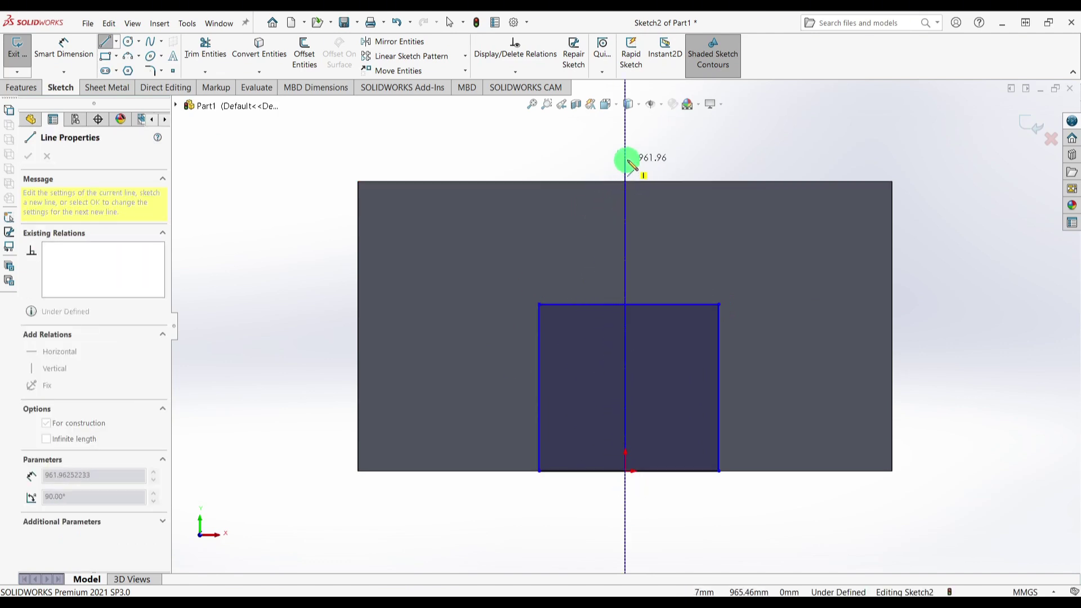
{"action": "left_click", "coordinate": [625, 158]}
{"action": "key", "text": "Escape"}
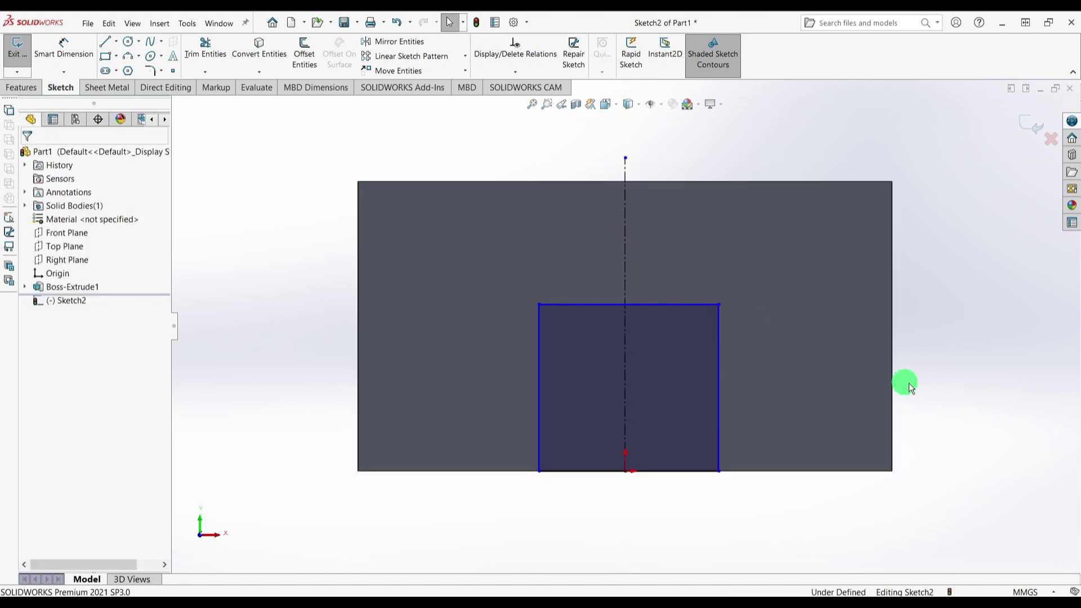
{"action": "left_click_drag", "start_coordinate": [985, 409], "coordinate": [529, 389]}
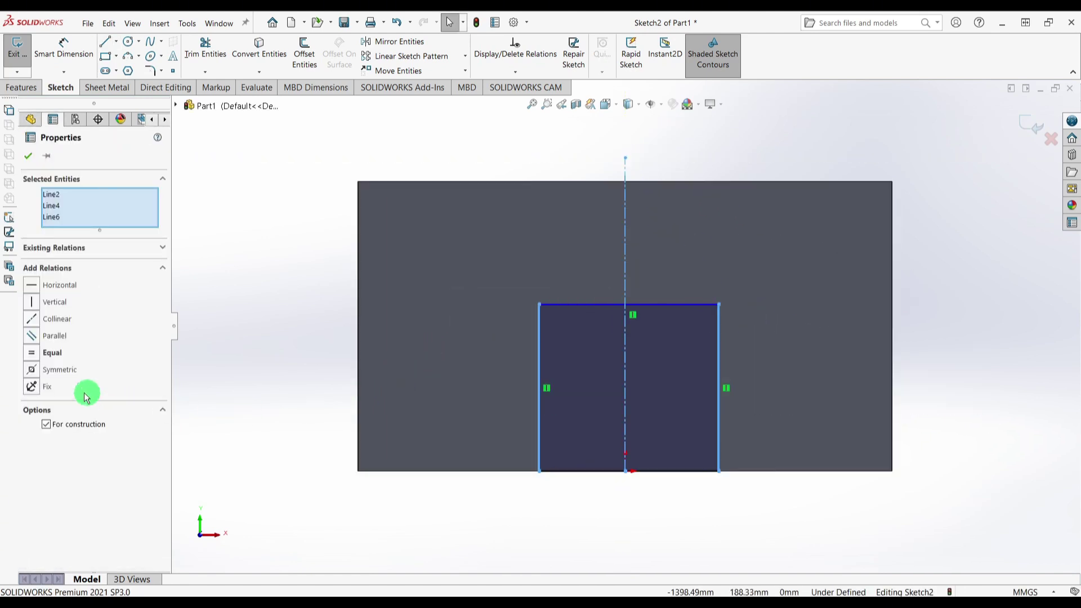
{"action": "left_click", "coordinate": [33, 372]}
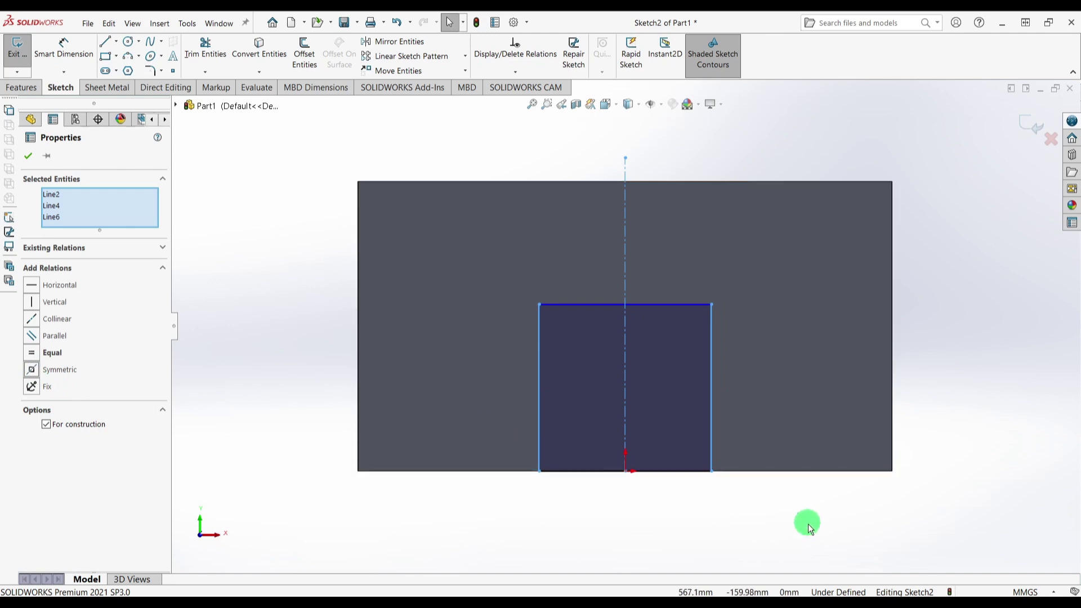
Step: Dimension the distance between the rectangle's right side and the block's right edge to 450 mm
{"action": "right_click_drag", "start_coordinate": [933, 482], "coordinate": [933, 478]}
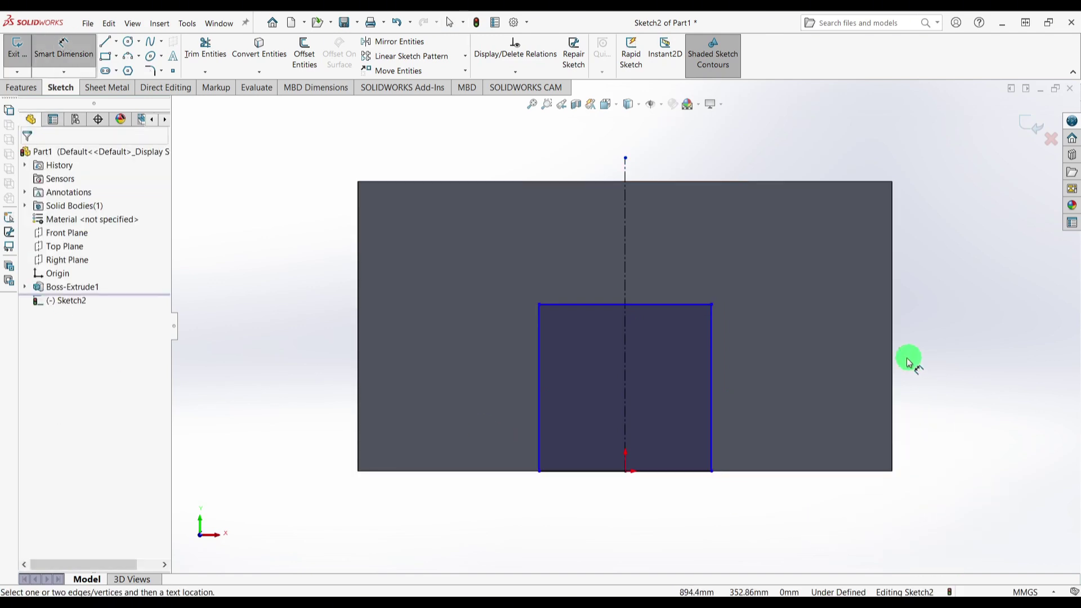
{"action": "left_click", "coordinate": [711, 437]}
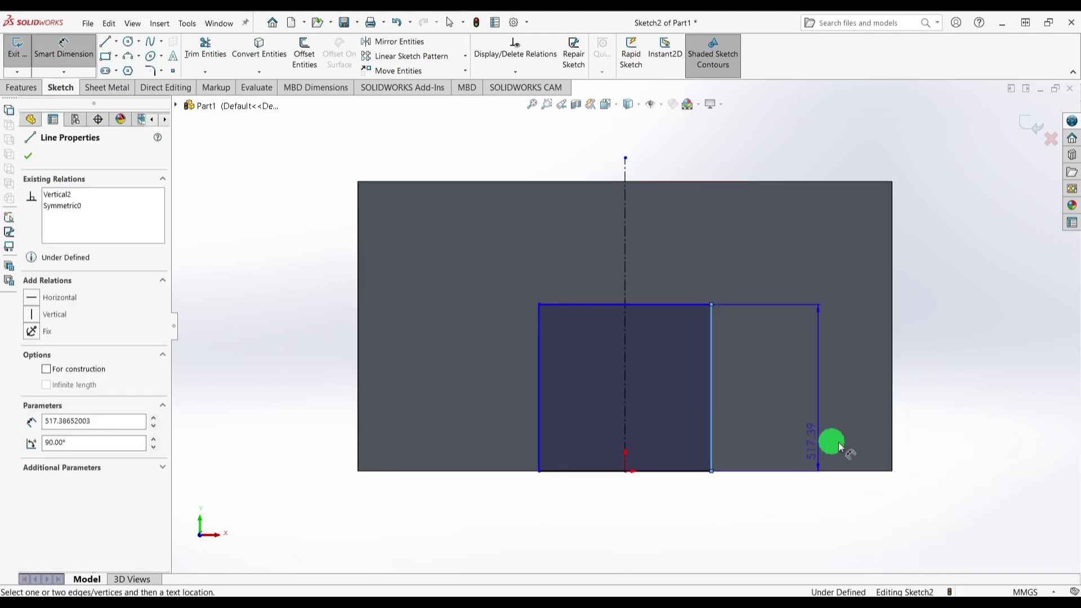
{"action": "left_click", "coordinate": [891, 437]}
{"action": "left_click", "coordinate": [800, 507]}
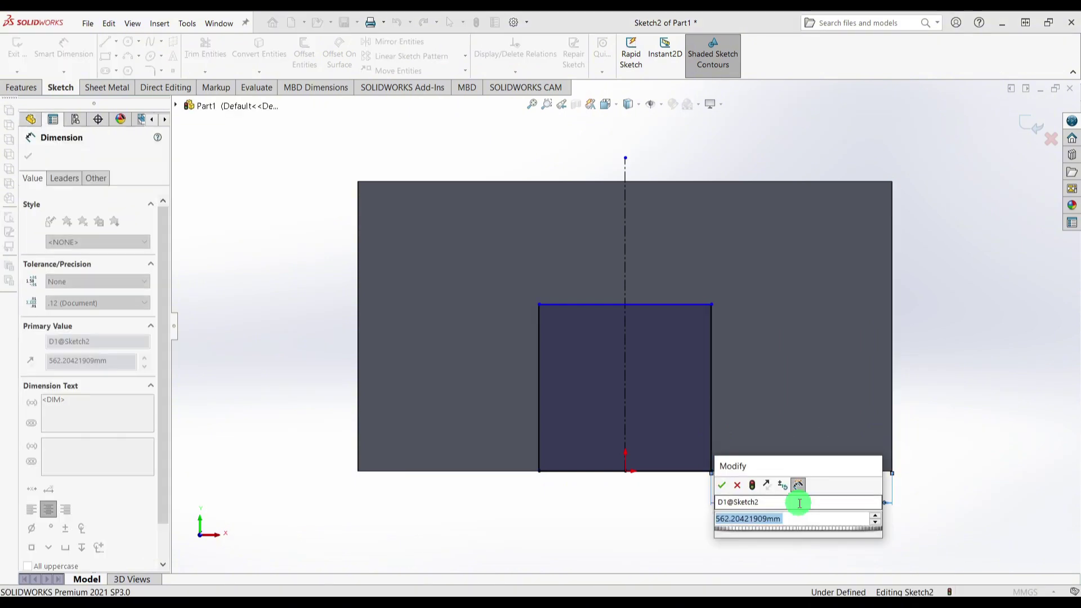
{"action": "type", "text": "450"}
{"action": "key", "text": "Return"}
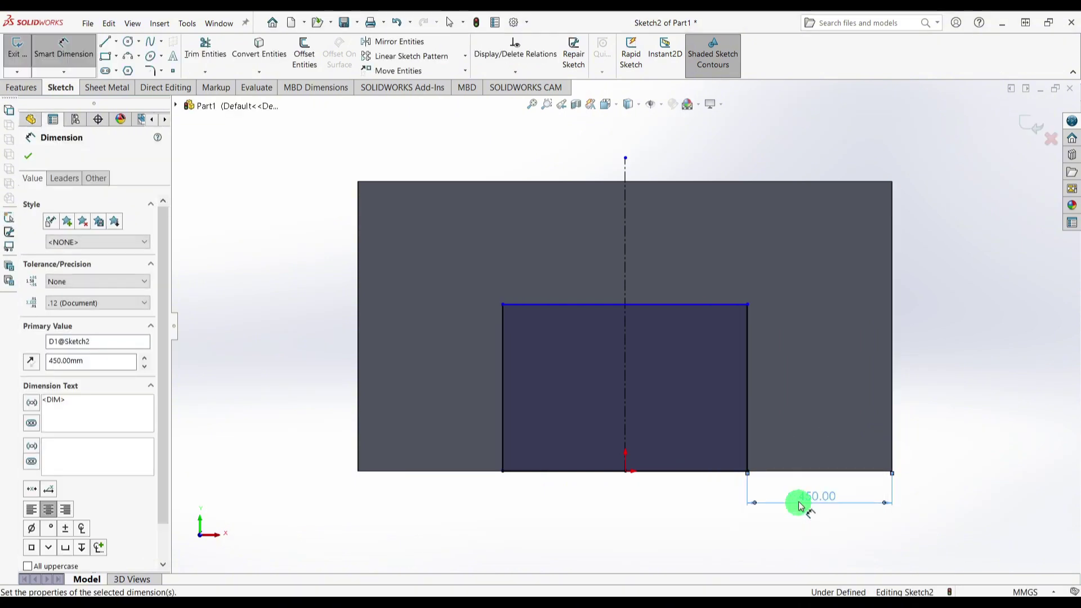
Step: Set the height of the sketched rectangle on the block's front face to 550 mm
{"action": "left_click", "coordinate": [489, 346]}
{"action": "left_click", "coordinate": [436, 386]}
{"action": "type", "text": "55"}
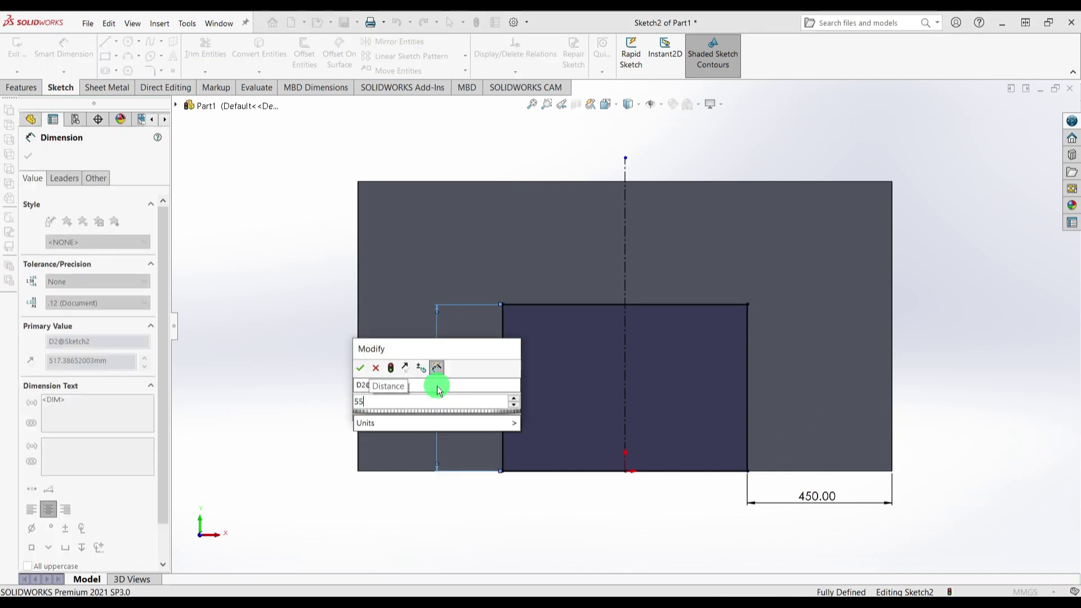
{"action": "type", "text": "0"}
{"action": "key", "text": "Return"}
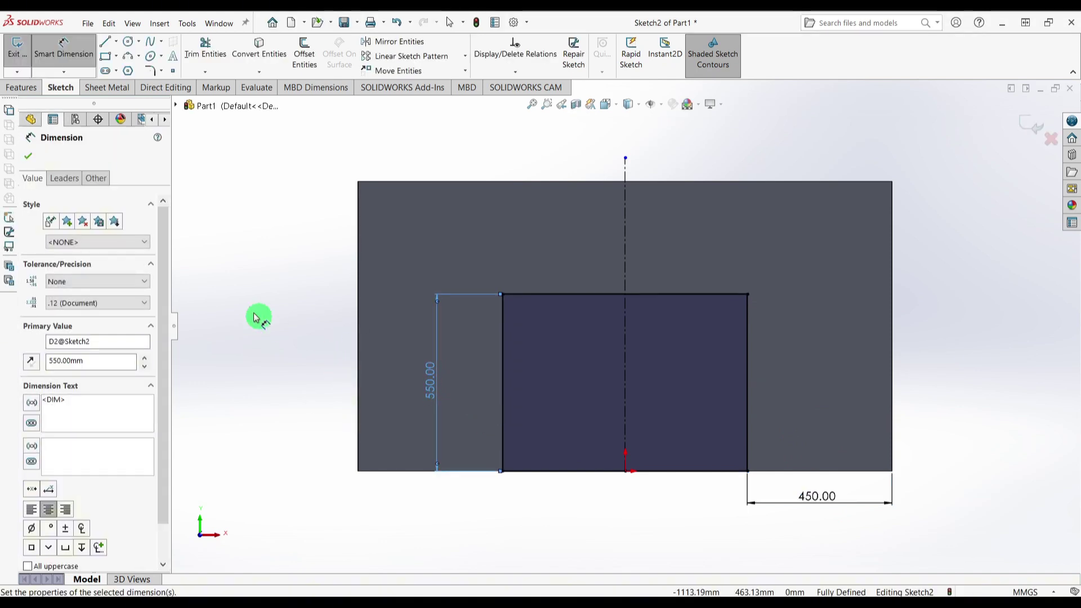
Step: Fillet both upper corners of the rectangle with a 60 mm radius and move the radius dimension clear of the corner
{"action": "left_click", "coordinate": [151, 72]}
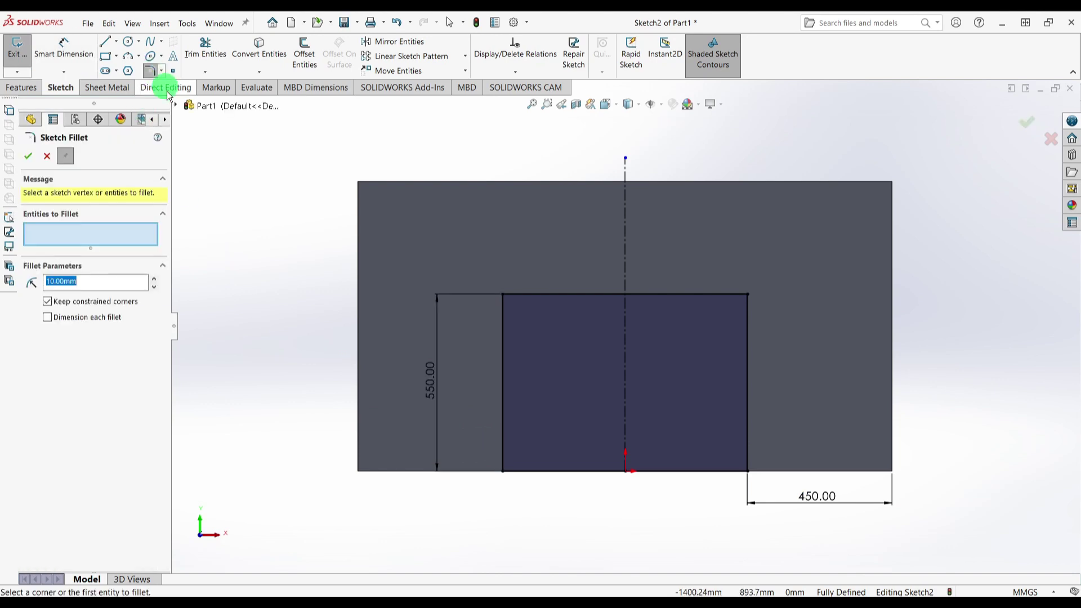
{"action": "left_click", "coordinate": [502, 295]}
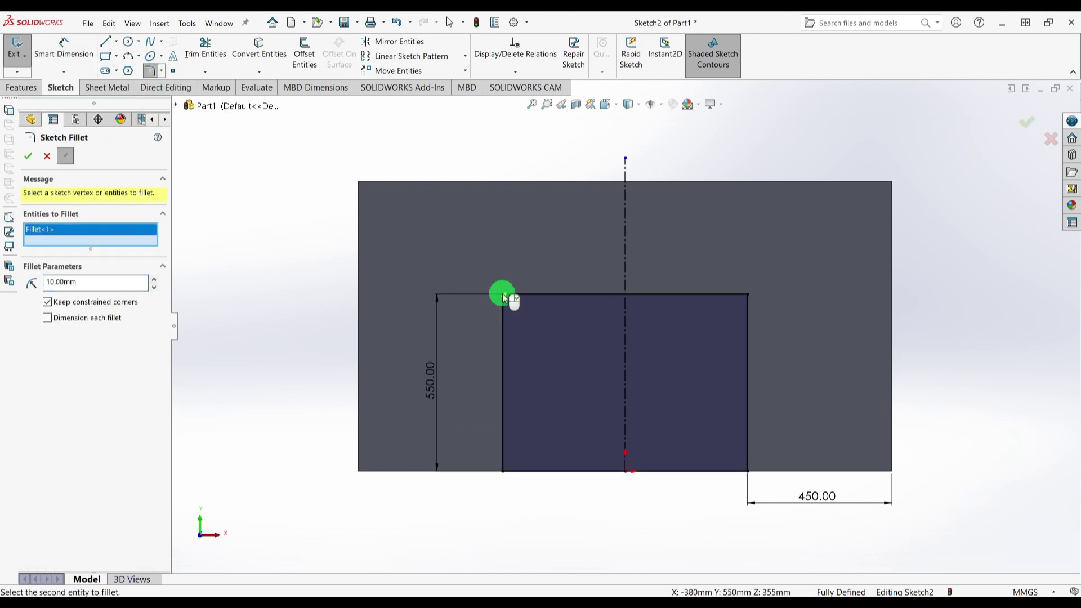
{"action": "left_click", "coordinate": [747, 295]}
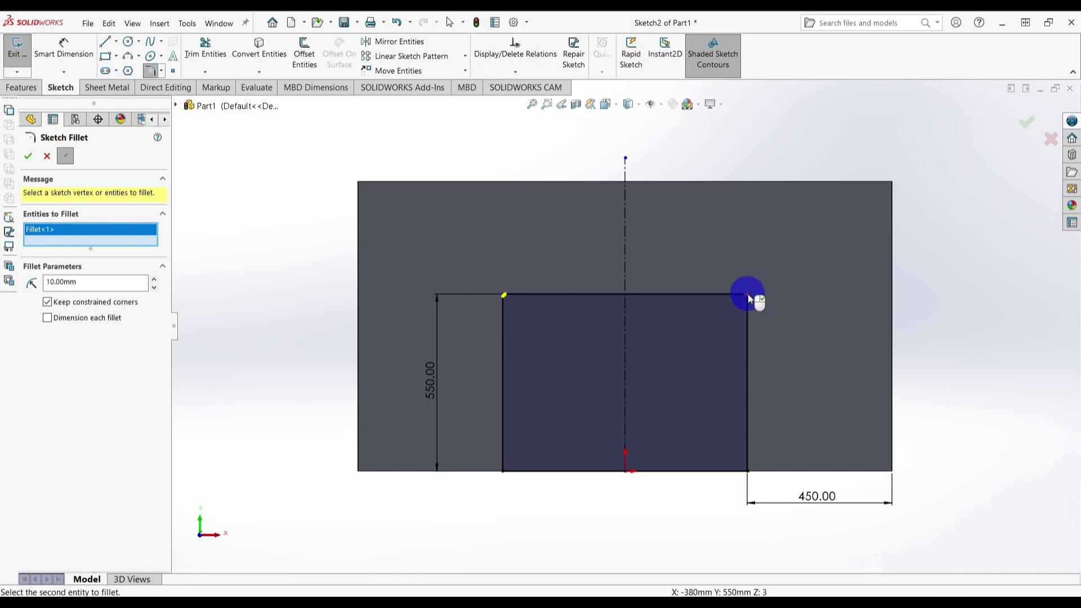
{"action": "left_click", "coordinate": [97, 298]}
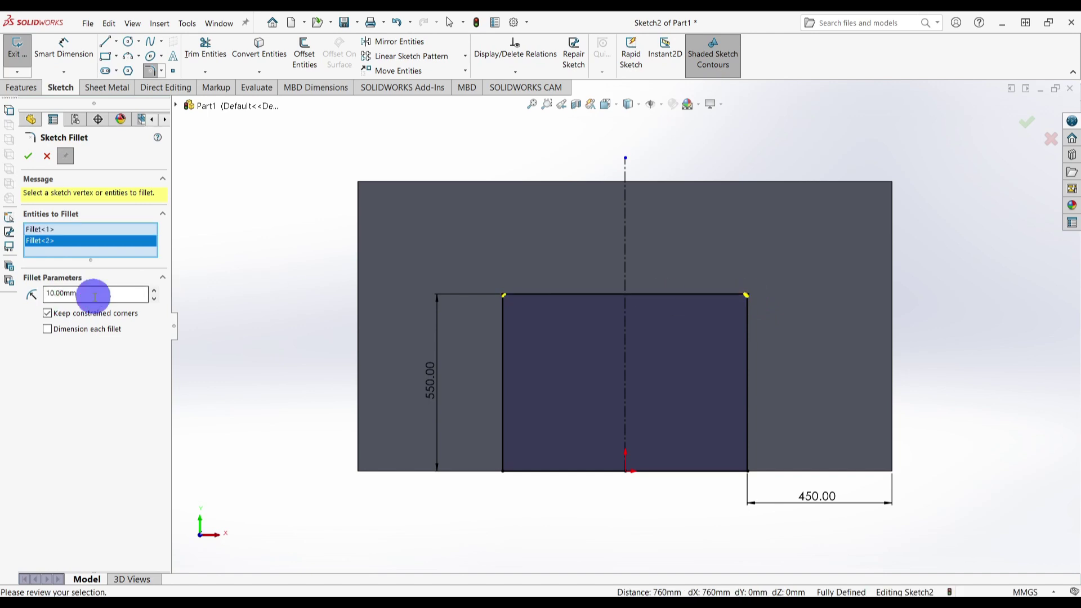
{"action": "left_click", "coordinate": [33, 296]}
{"action": "type", "text": "6"}
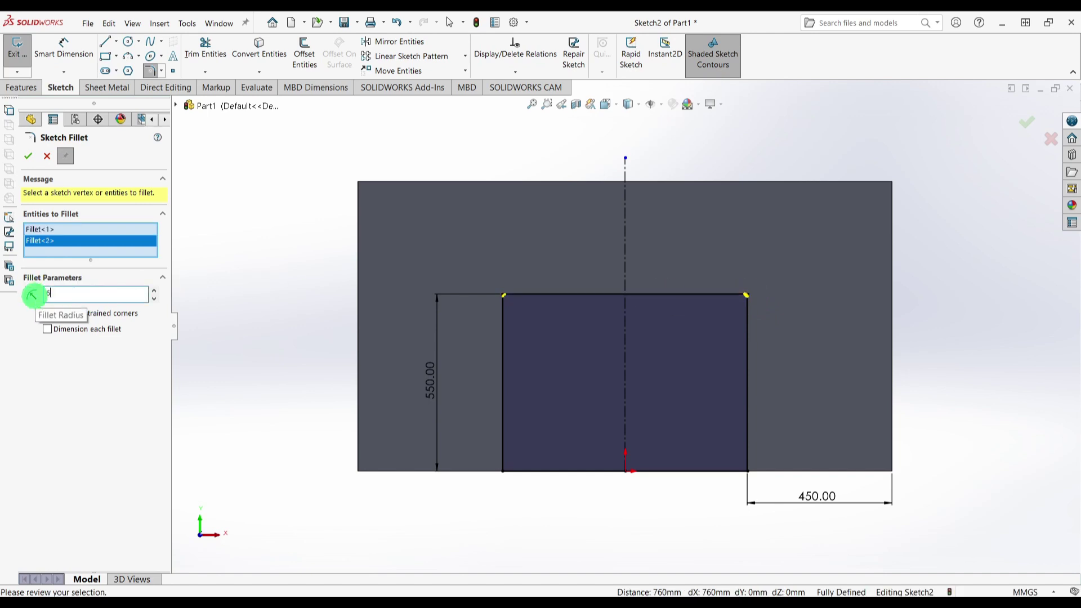
{"action": "type", "text": "0"}
{"action": "key", "text": "Return"}
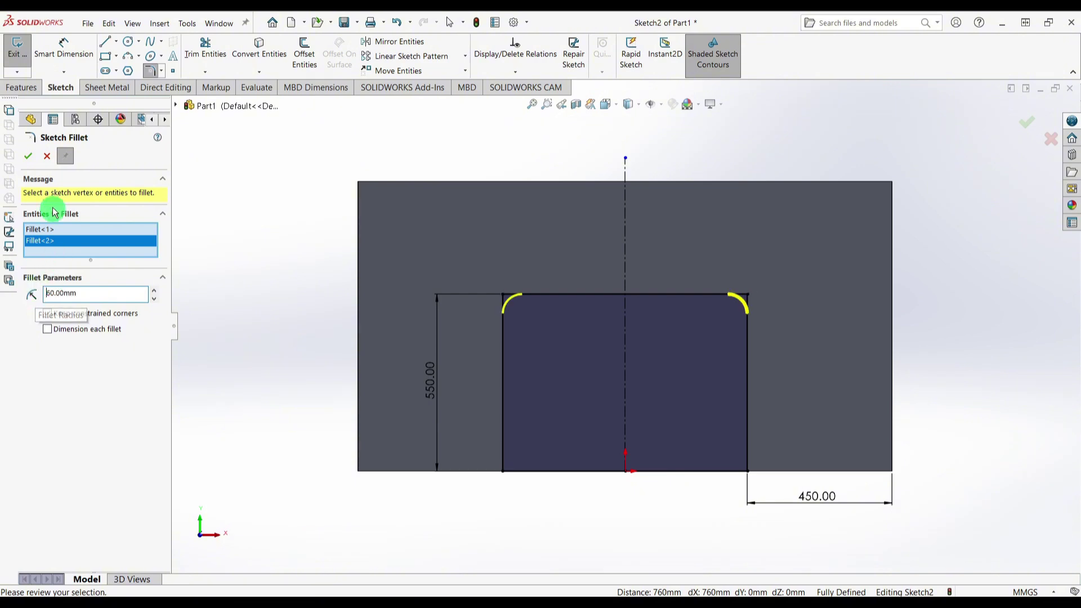
{"action": "left_click", "coordinate": [28, 156]}
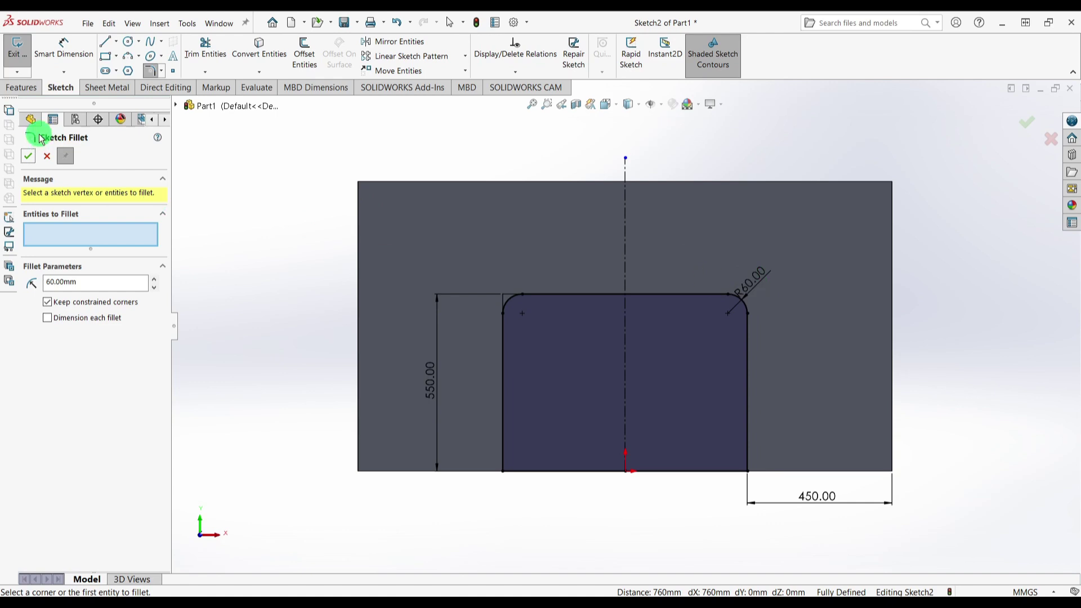
{"action": "left_click", "coordinate": [34, 158]}
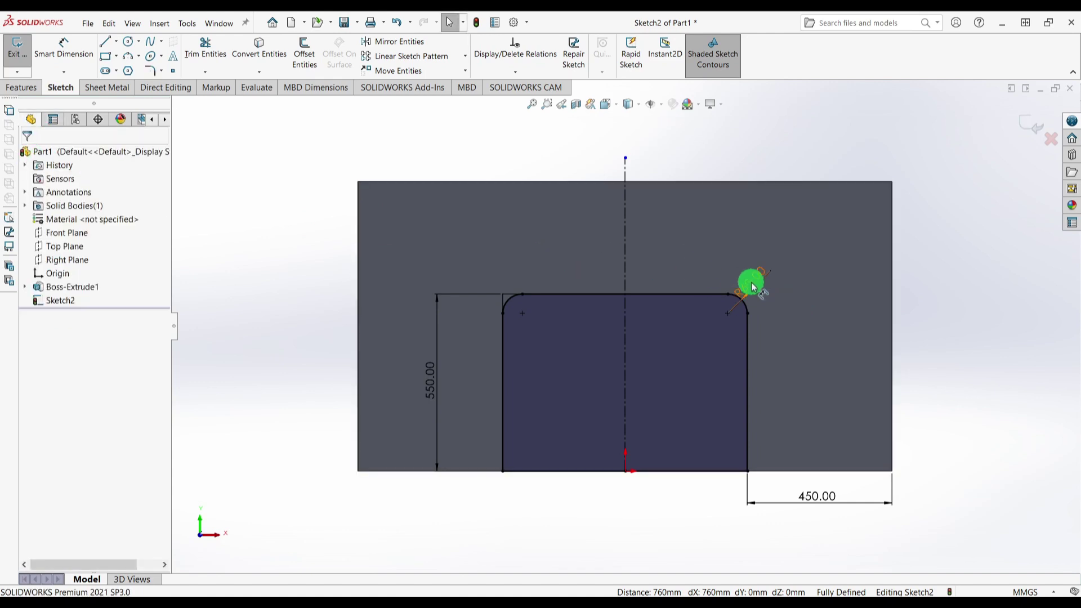
{"action": "left_click_drag", "start_coordinate": [753, 283], "coordinate": [791, 272]}
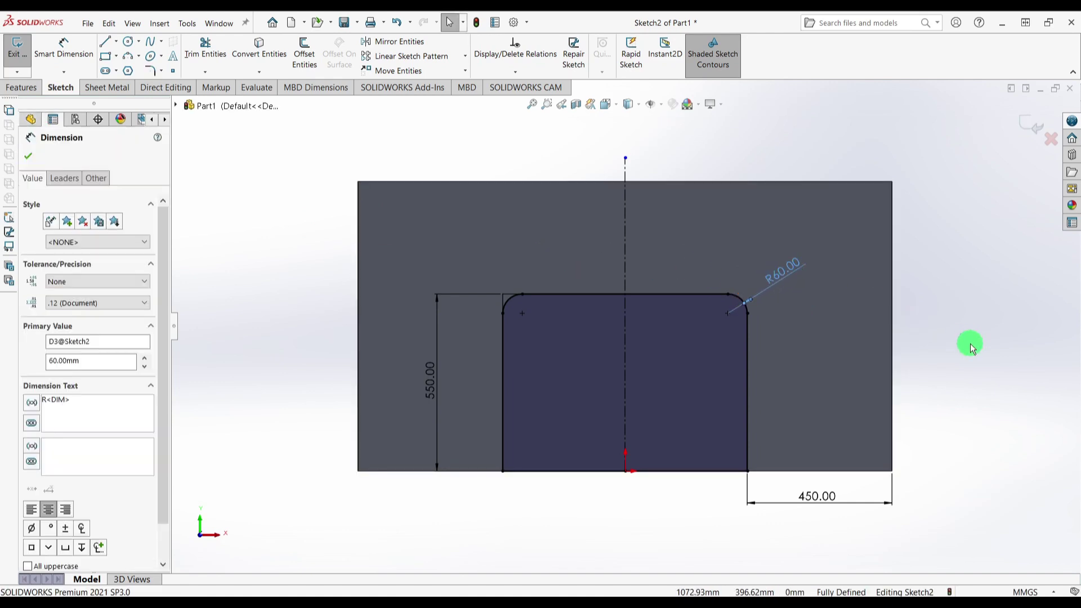
Step: After checking the PDF drawing, cut the rounded rectangle through the block with an Extruded Cut ending Up To Next
{"action": "key", "text": "alt+Tab"}
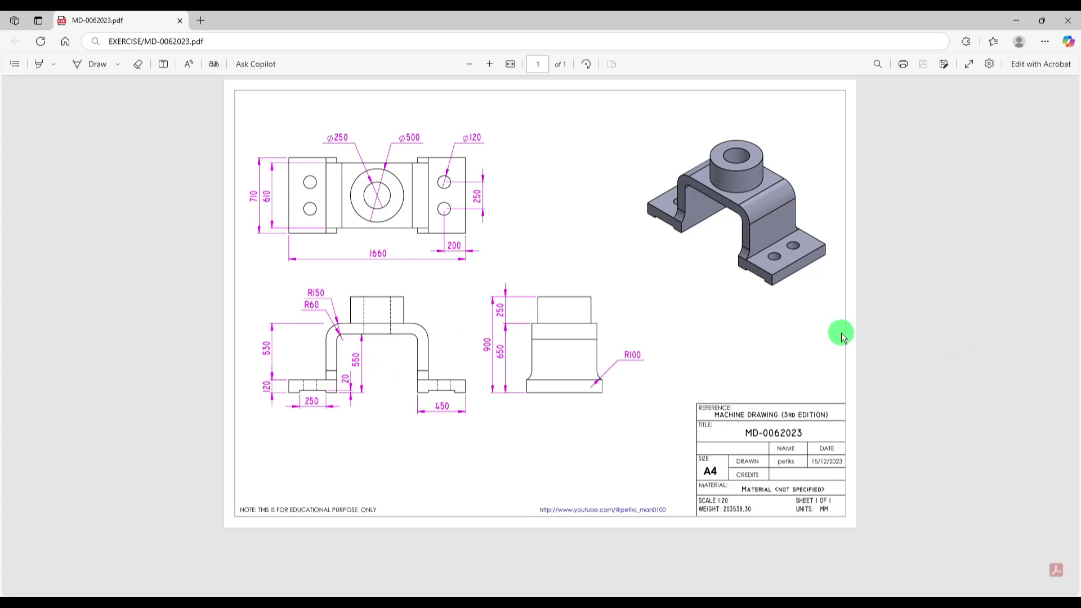
{"action": "key", "text": "alt+Tab"}
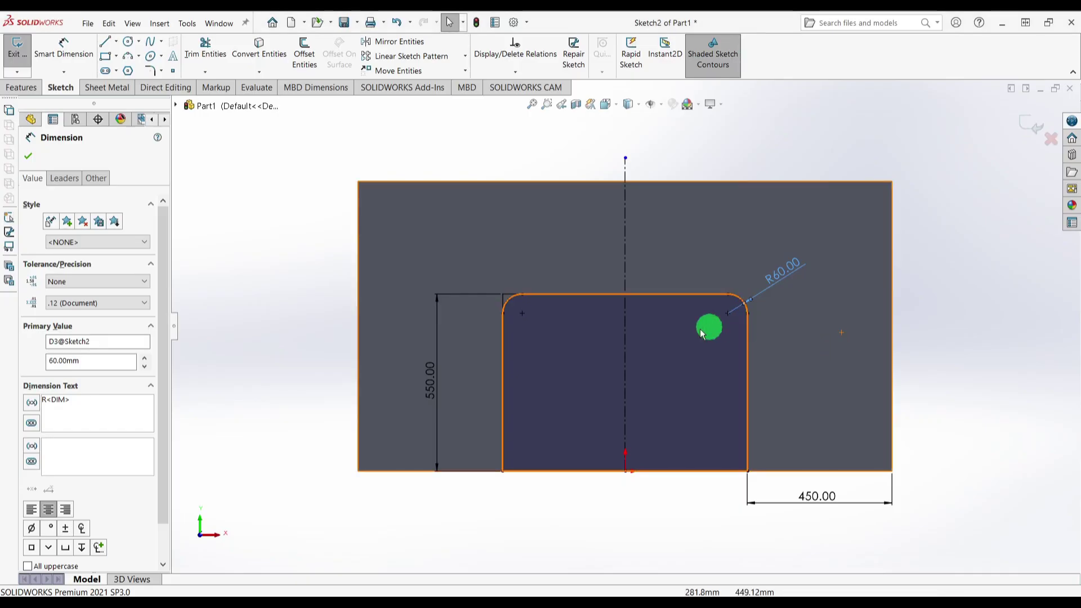
{"action": "left_click", "coordinate": [22, 88]}
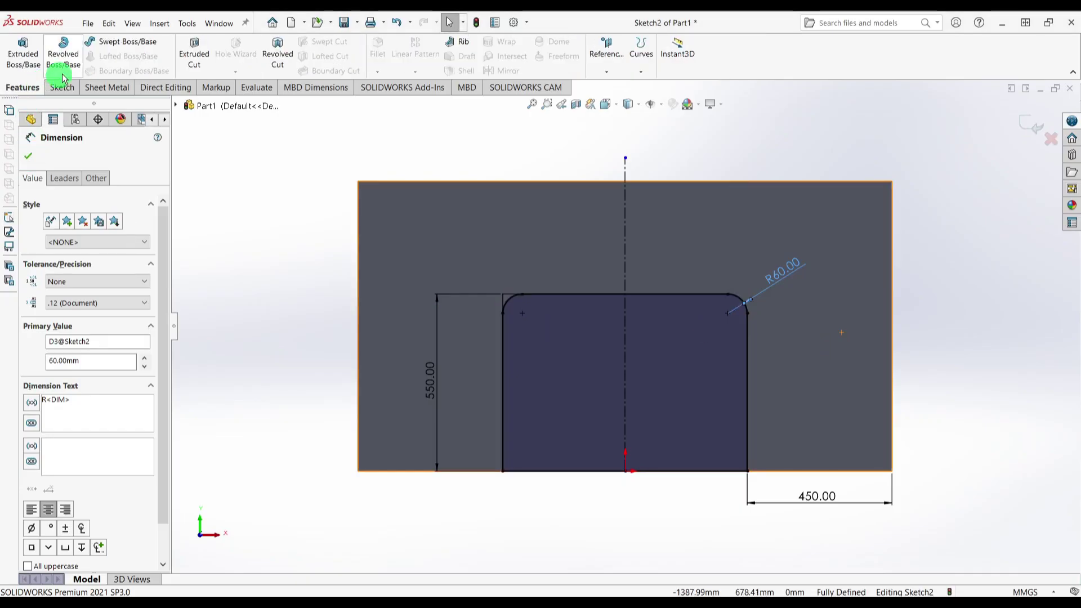
{"action": "left_click", "coordinate": [208, 54]}
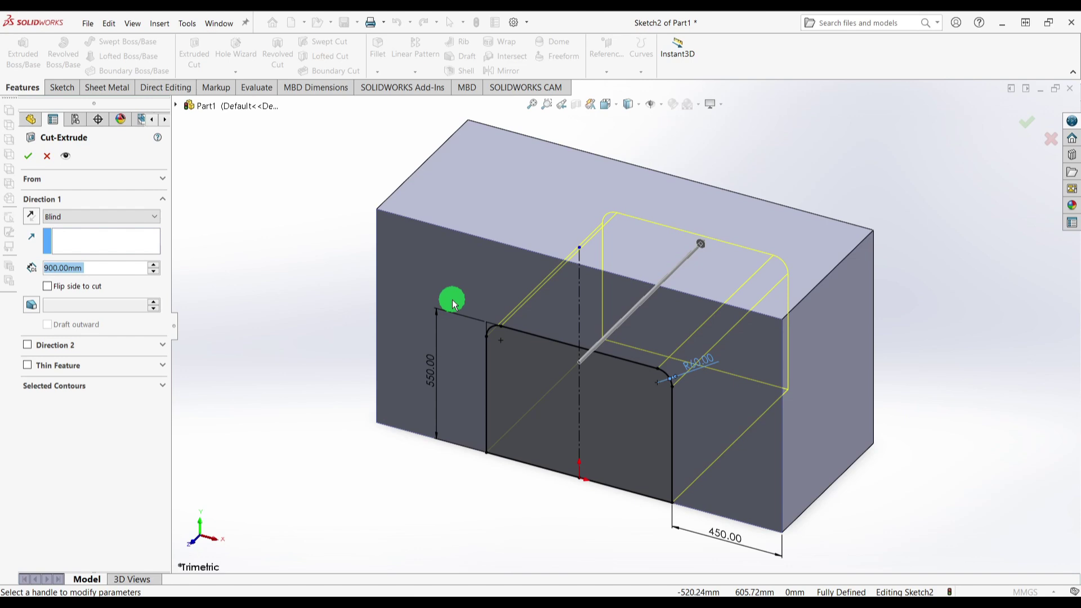
{"action": "left_click", "coordinate": [94, 217]}
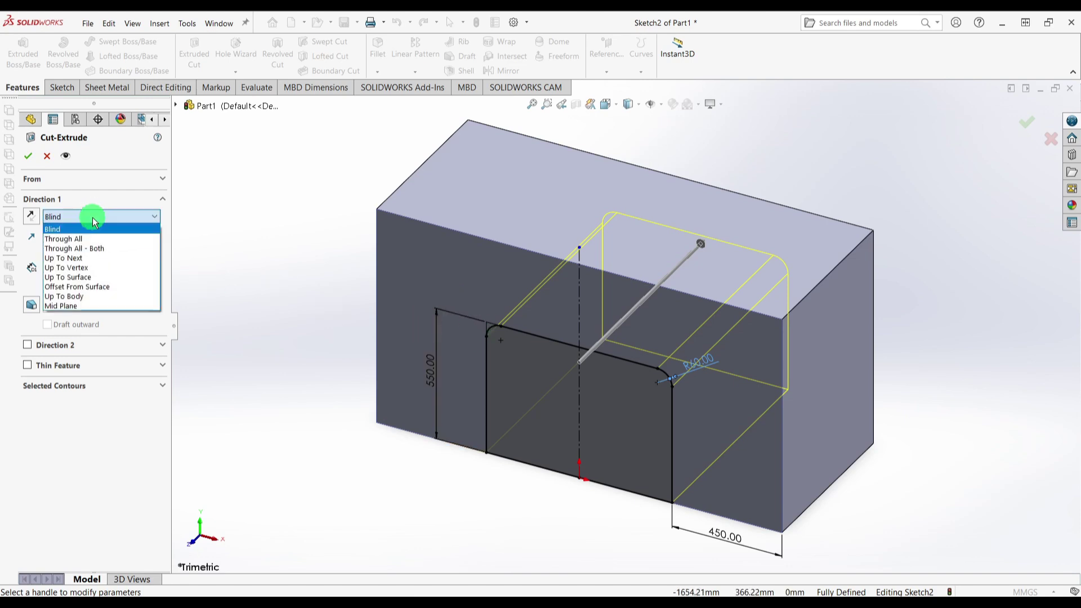
{"action": "left_click", "coordinate": [85, 259]}
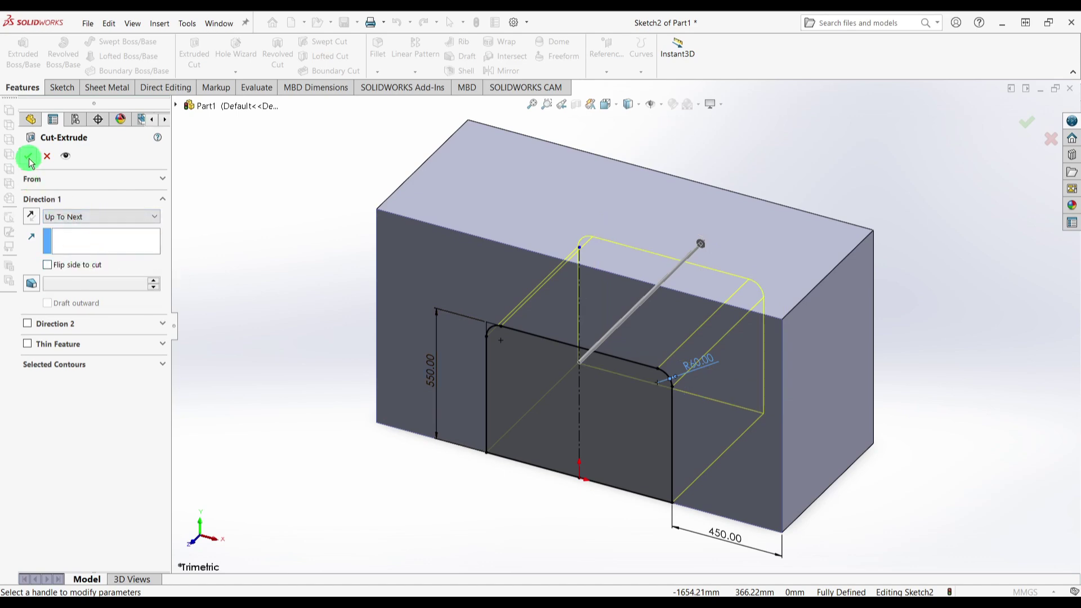
{"action": "middle_click_drag", "start_coordinate": [543, 403], "coordinate": [550, 355]}
Step: After checking the PDF drawing, sketch on the front face a horizontal line from its left edge, a vertical line about 411 mm and a tangent arc
{"action": "key", "text": "alt+Tab"}
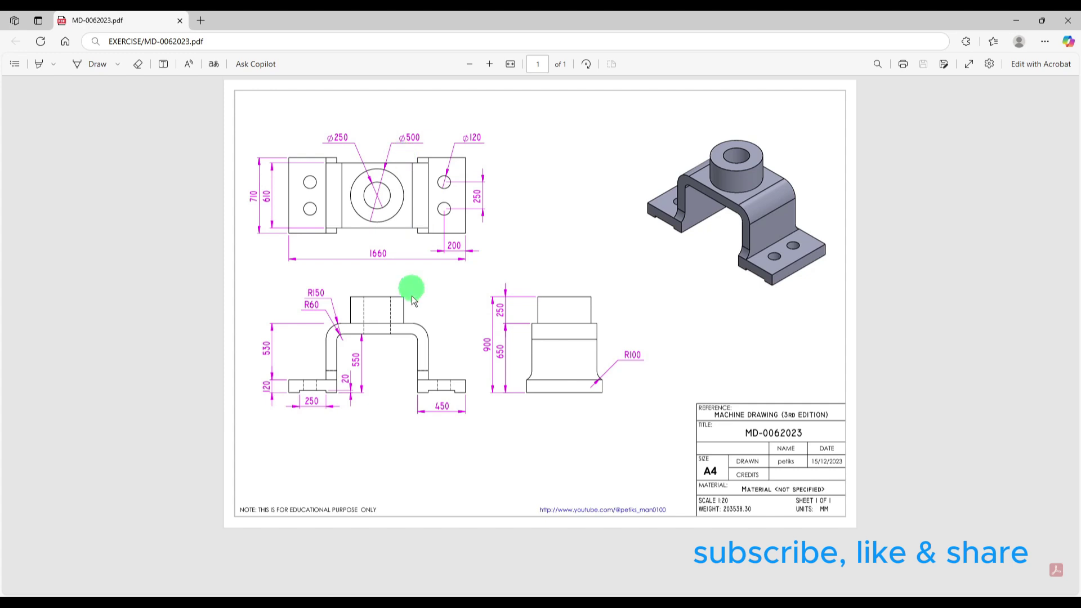
{"action": "key", "text": "alt+Tab"}
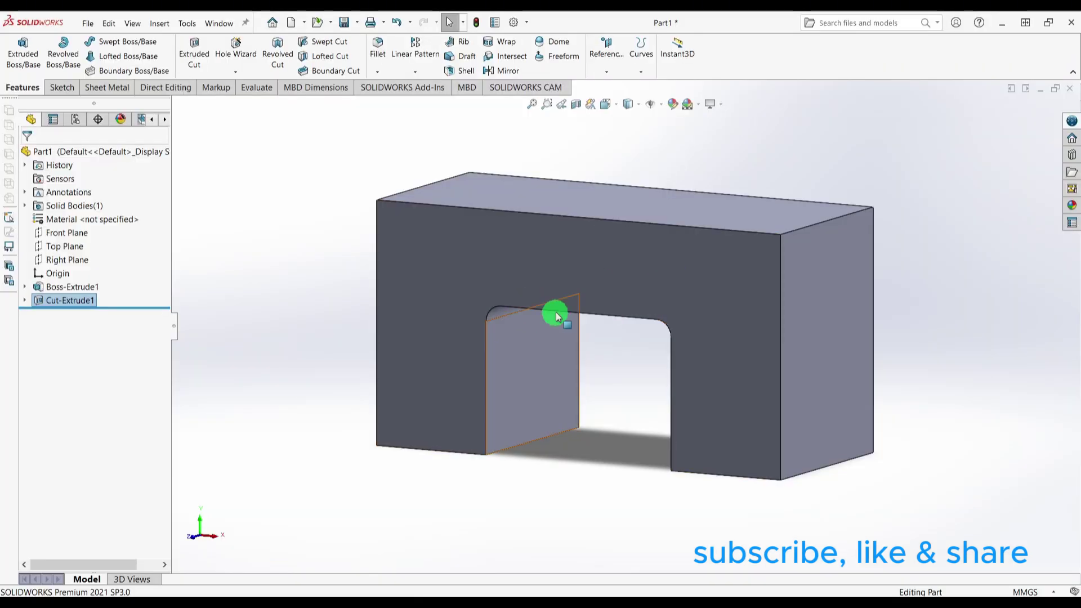
{"action": "left_click", "coordinate": [626, 266]}
{"action": "left_click", "coordinate": [646, 232]}
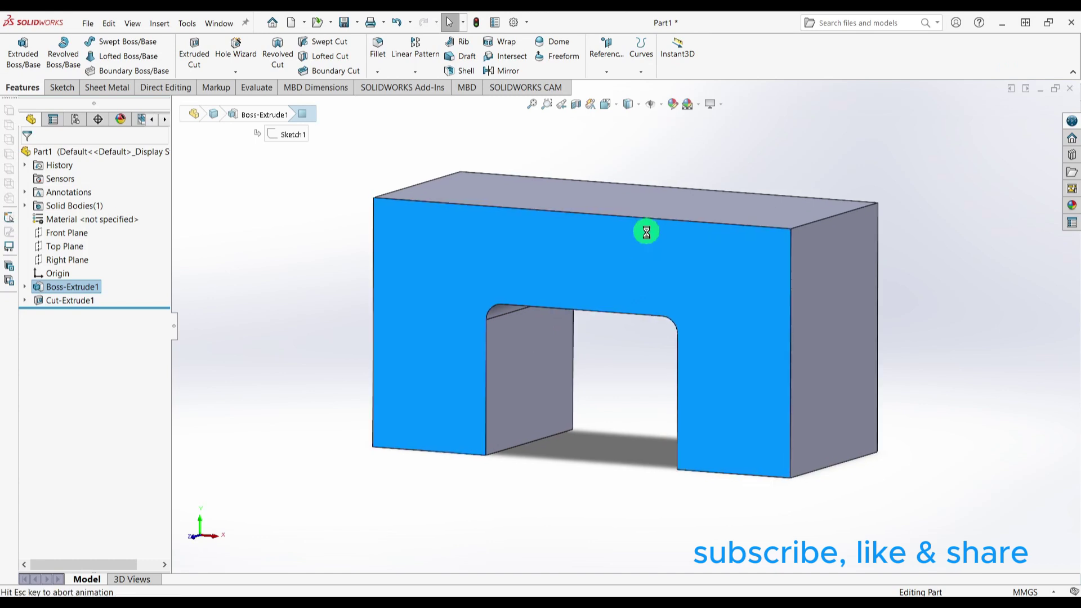
{"action": "left_click", "coordinate": [301, 304]}
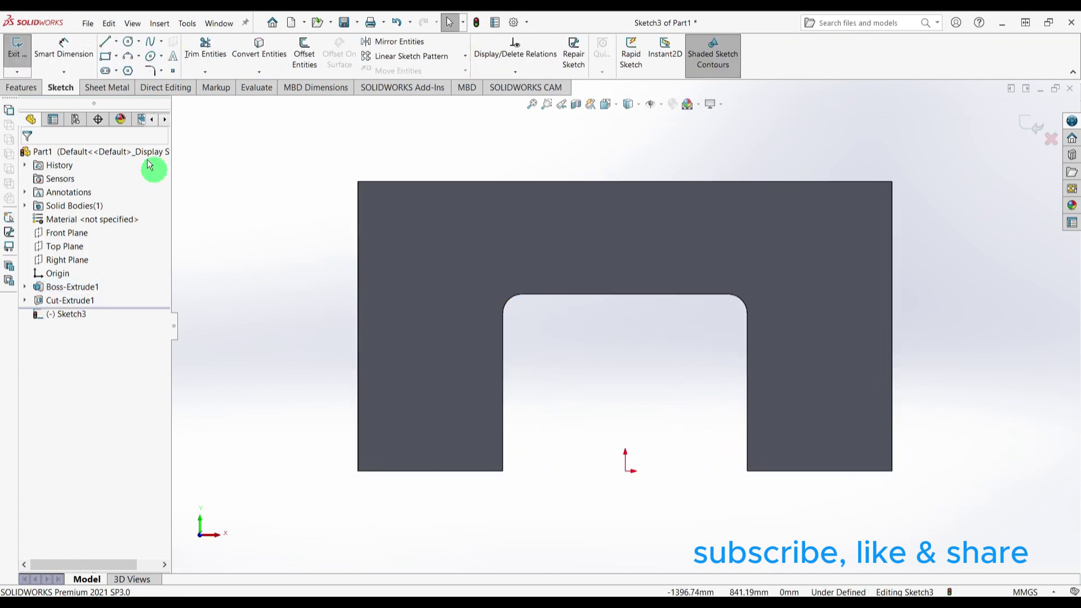
{"action": "left_click", "coordinate": [105, 43]}
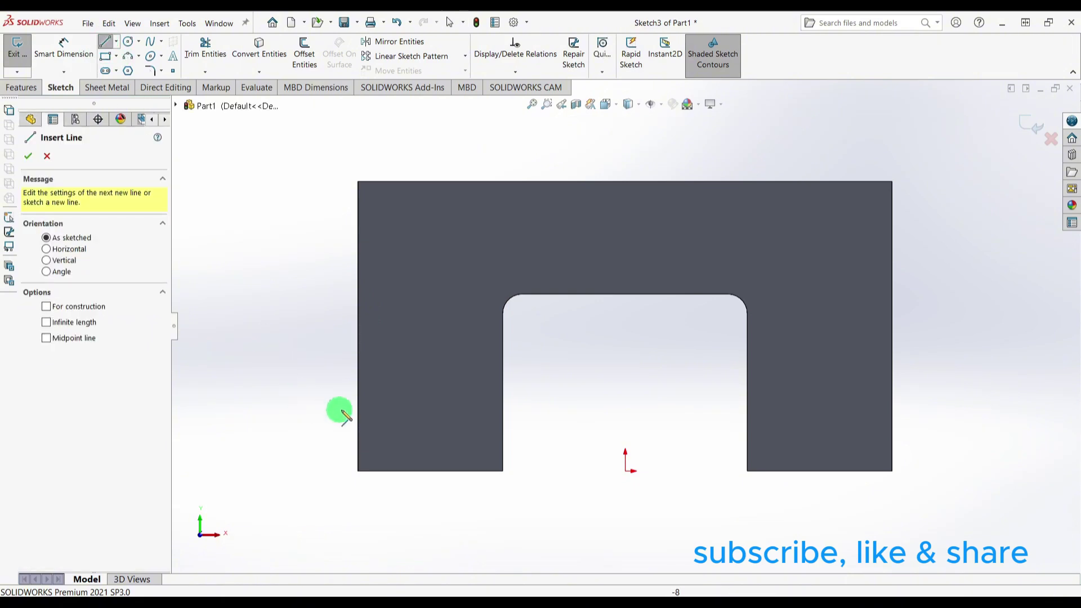
{"action": "left_click", "coordinate": [359, 423]}
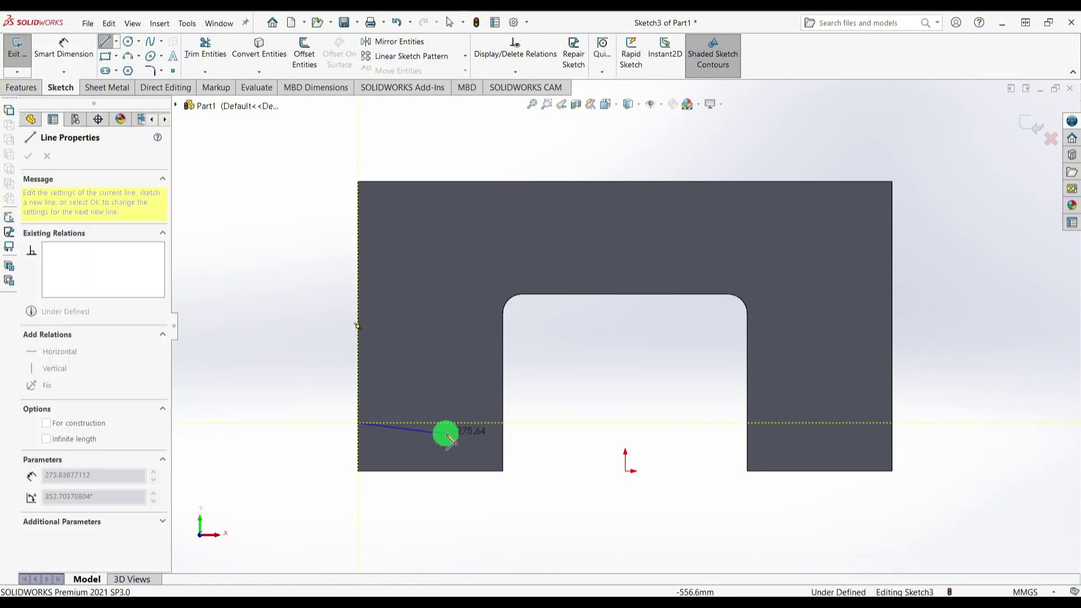
{"action": "left_click", "coordinate": [465, 422]}
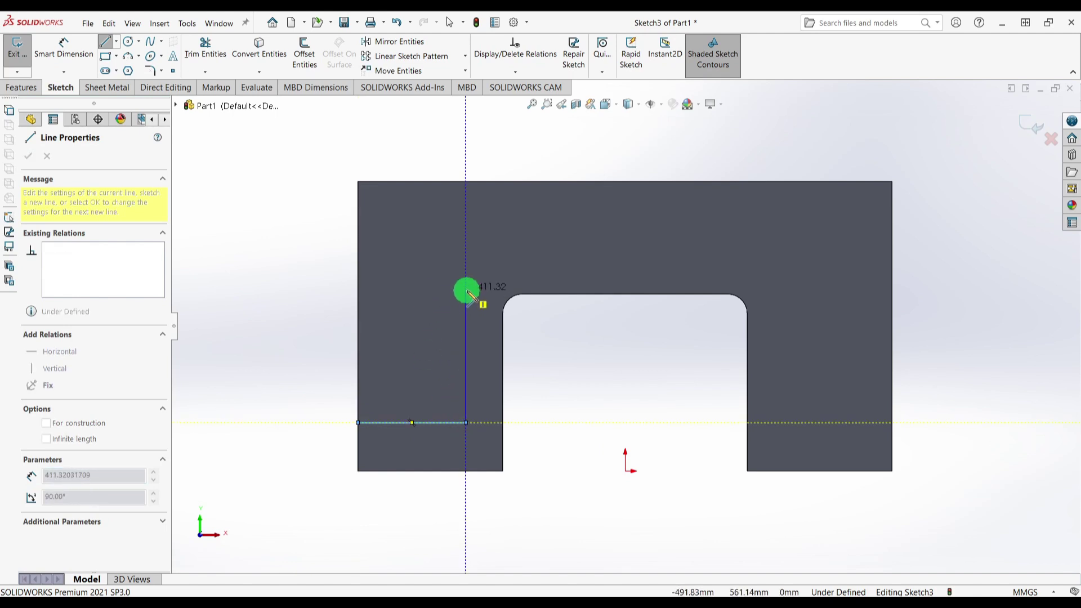
{"action": "left_click", "coordinate": [467, 291]}
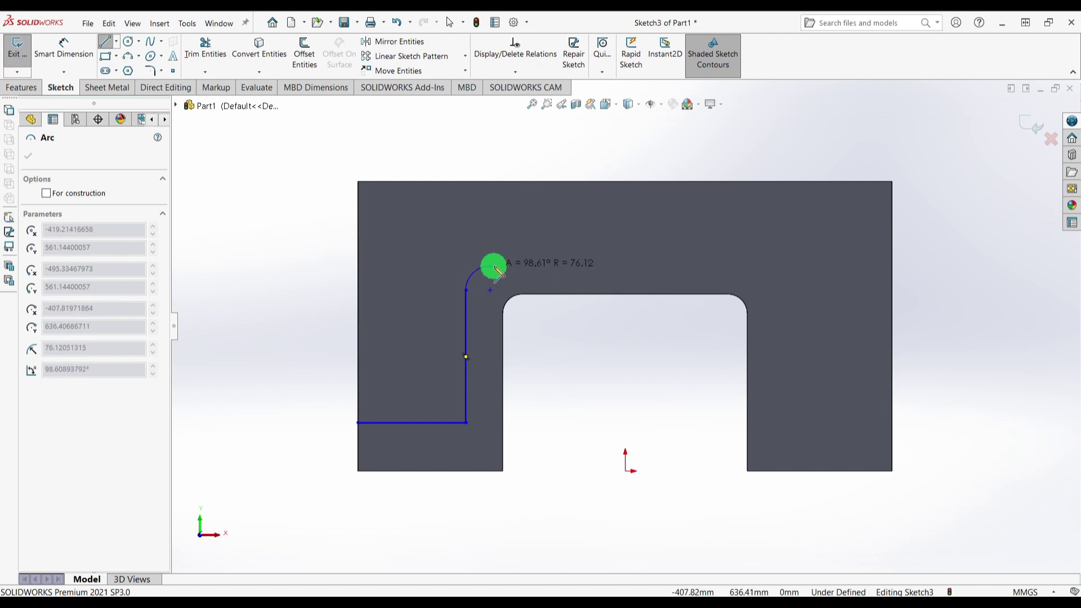
{"action": "left_click", "coordinate": [495, 265]}
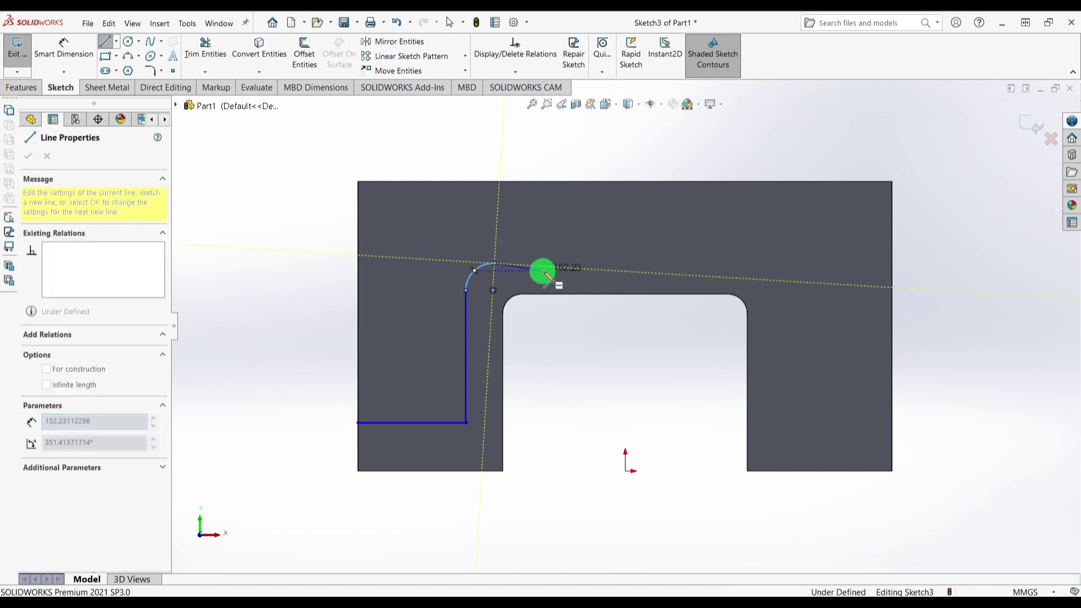
Step: Continue with a short horizontal line from the arc and close the profile along the front face's upper and left edges
{"action": "left_click", "coordinate": [549, 264]}
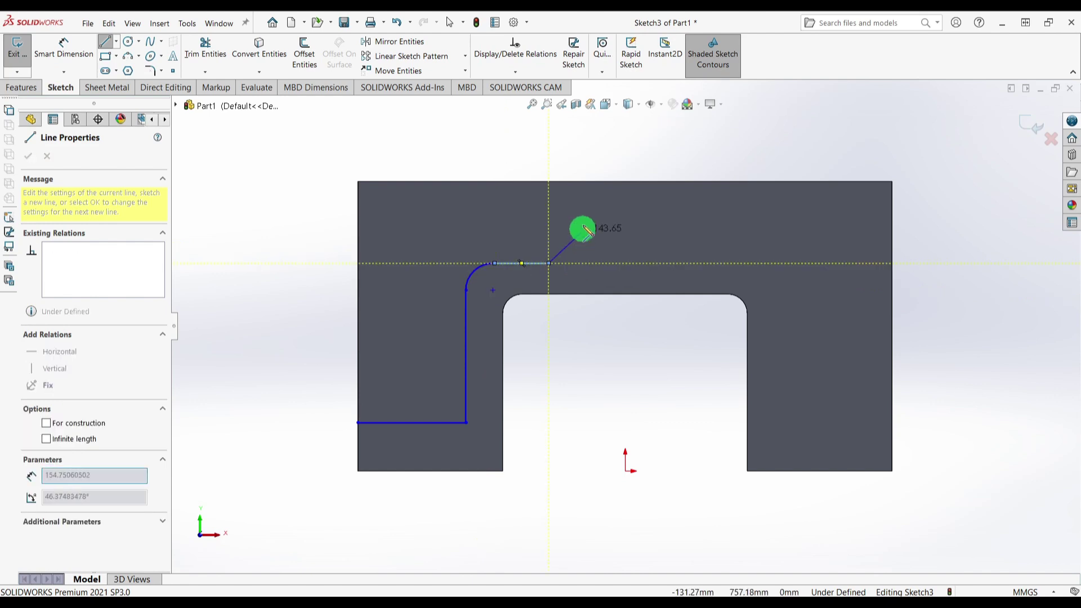
{"action": "left_click", "coordinate": [549, 181]}
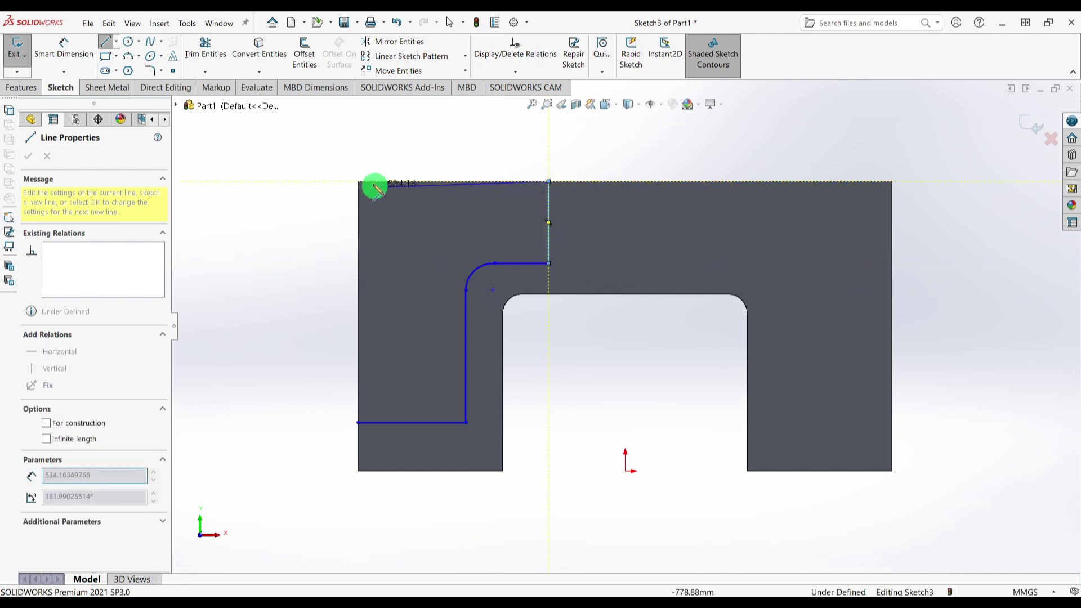
{"action": "left_click", "coordinate": [358, 182]}
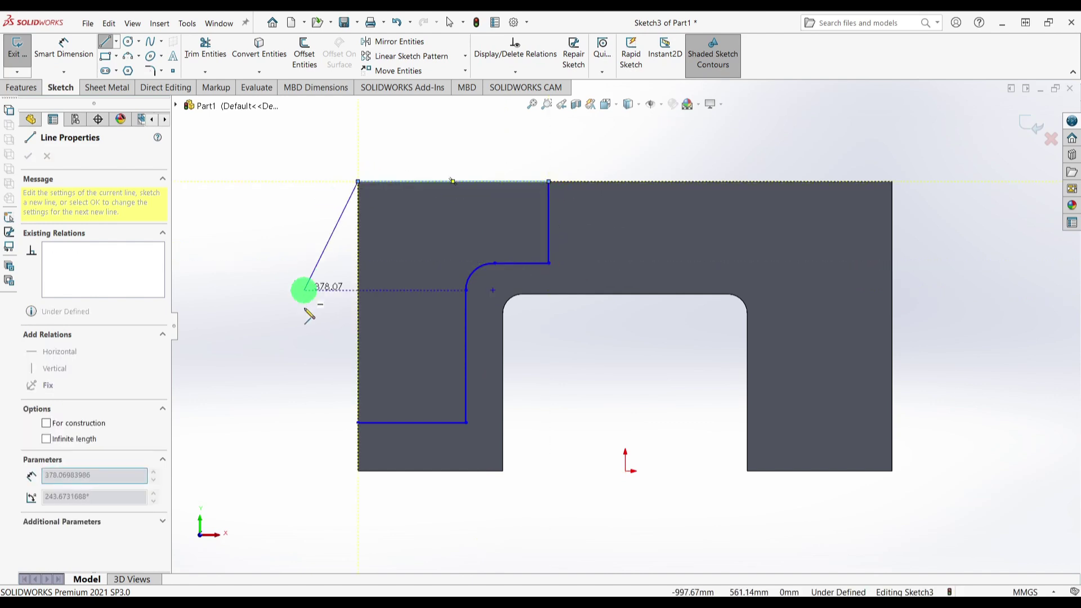
{"action": "left_click", "coordinate": [358, 422]}
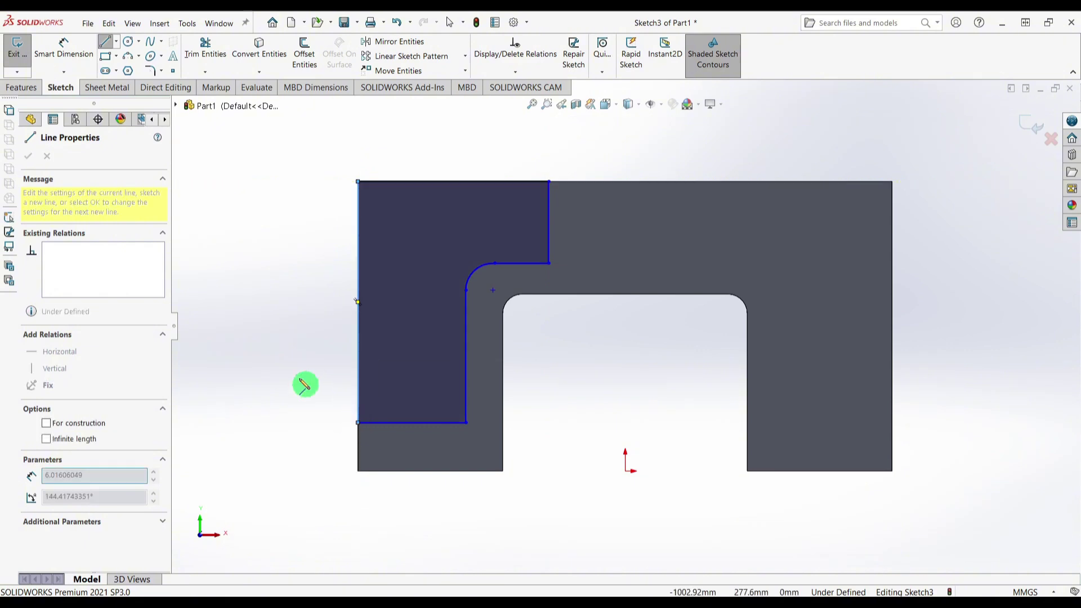
{"action": "key", "text": "Escape"}
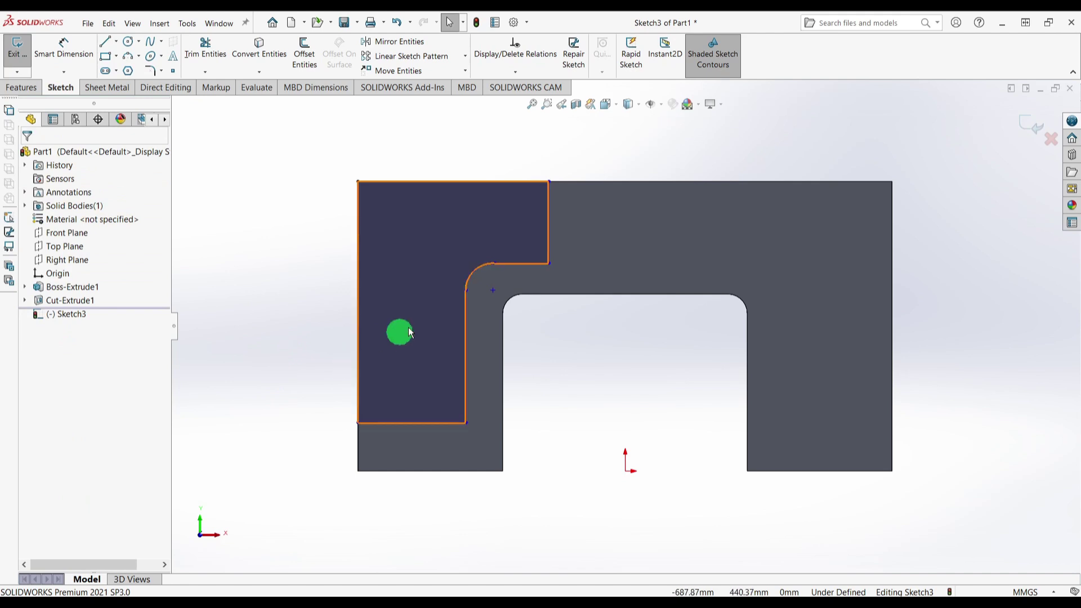
Step: Make the profile's arc concentric with the upper left rounded corner of the cut opening
{"action": "left_click", "coordinate": [470, 285]}
{"action": "left_click", "coordinate": [511, 310]}
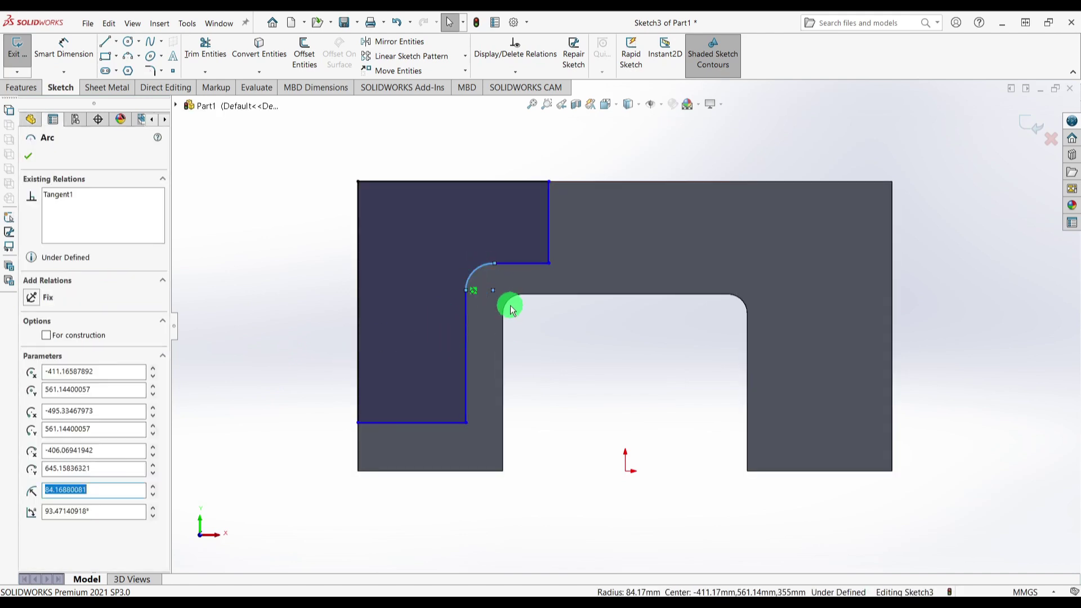
{"action": "left_click", "coordinate": [392, 330]}
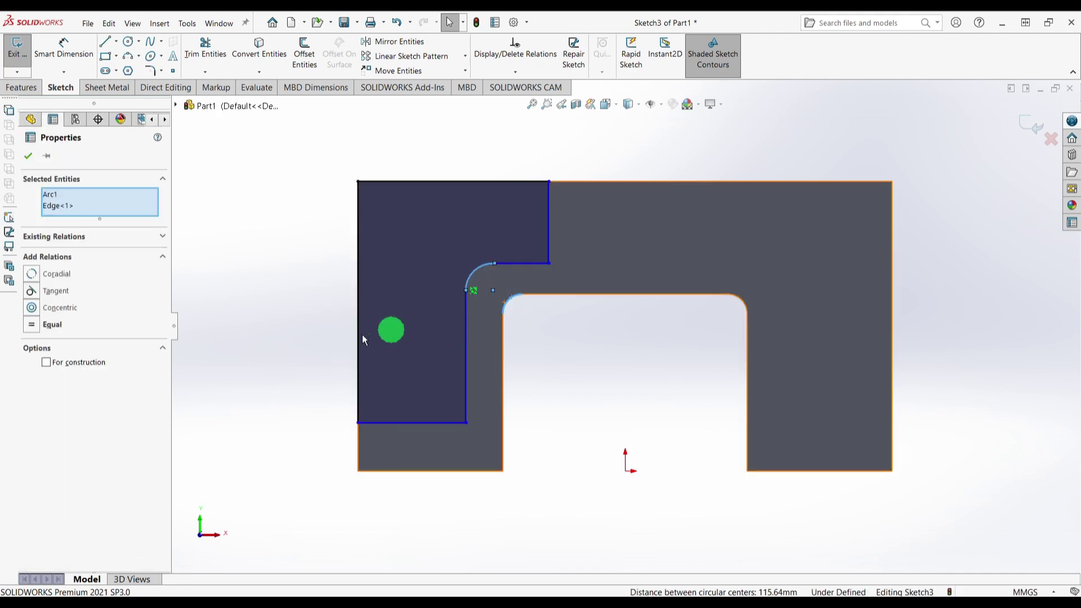
{"action": "left_click", "coordinate": [32, 308]}
{"action": "left_click", "coordinate": [248, 253]}
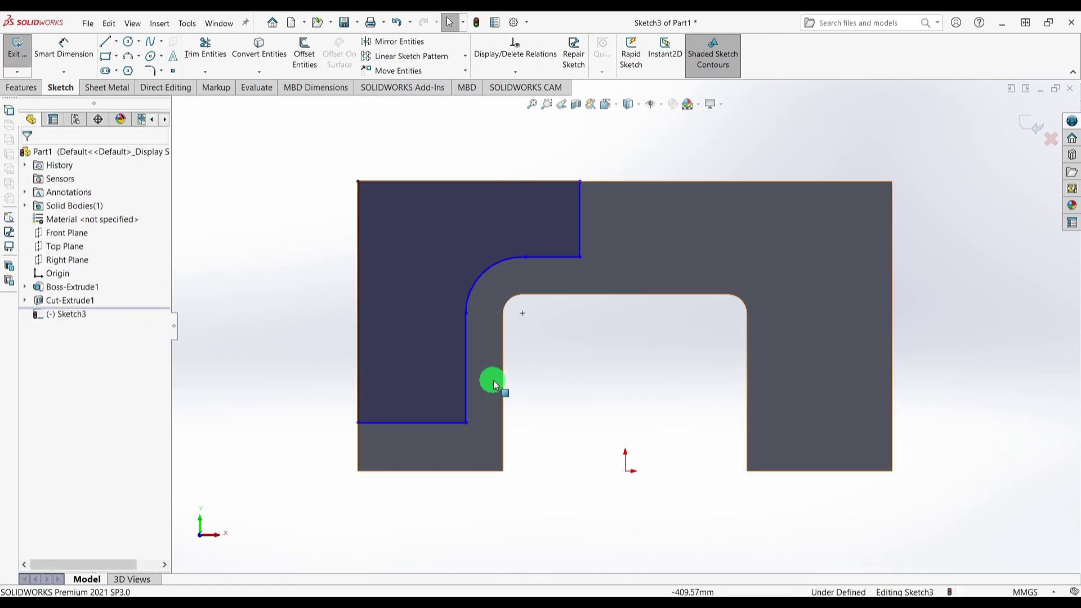
Step: Draw a vertical centerline from the origin up to the midpoint of the front face's upper edge
{"action": "left_click", "coordinate": [106, 43]}
{"action": "left_click", "coordinate": [117, 42]}
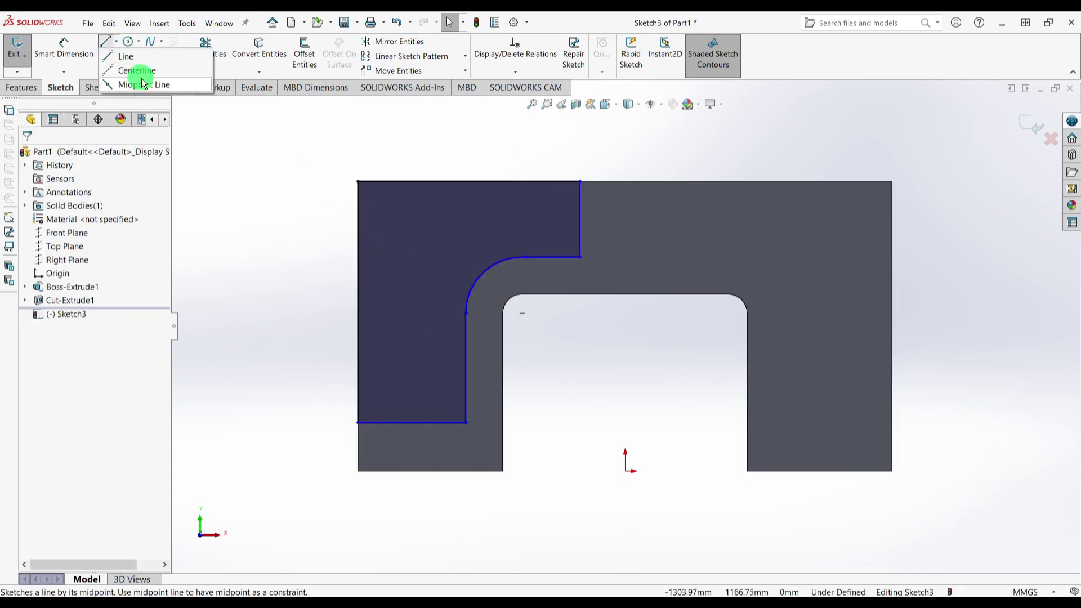
{"action": "left_click", "coordinate": [146, 73]}
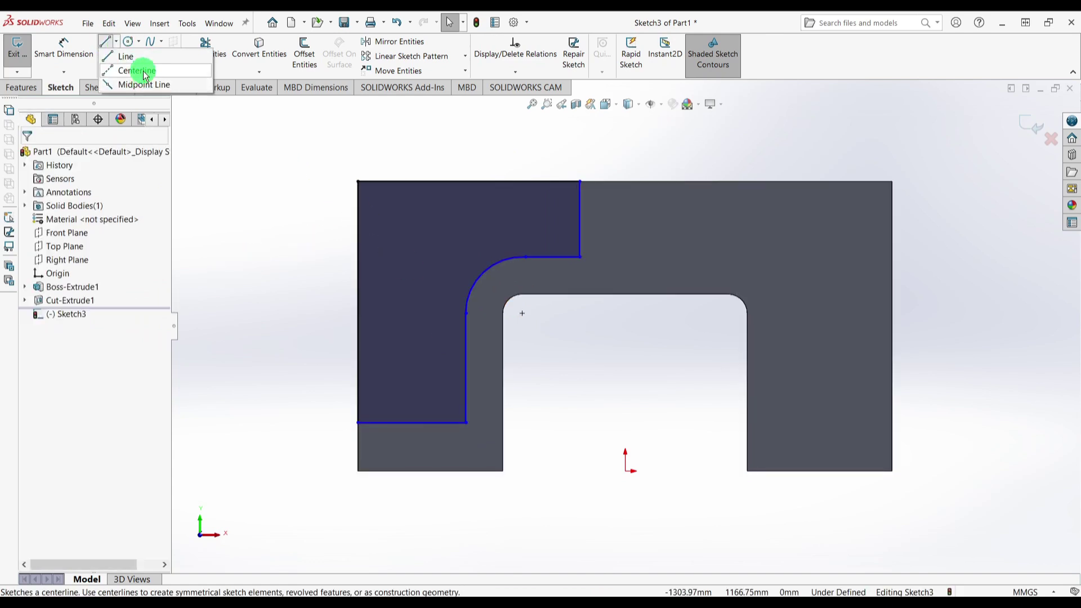
{"action": "left_click", "coordinate": [627, 472]}
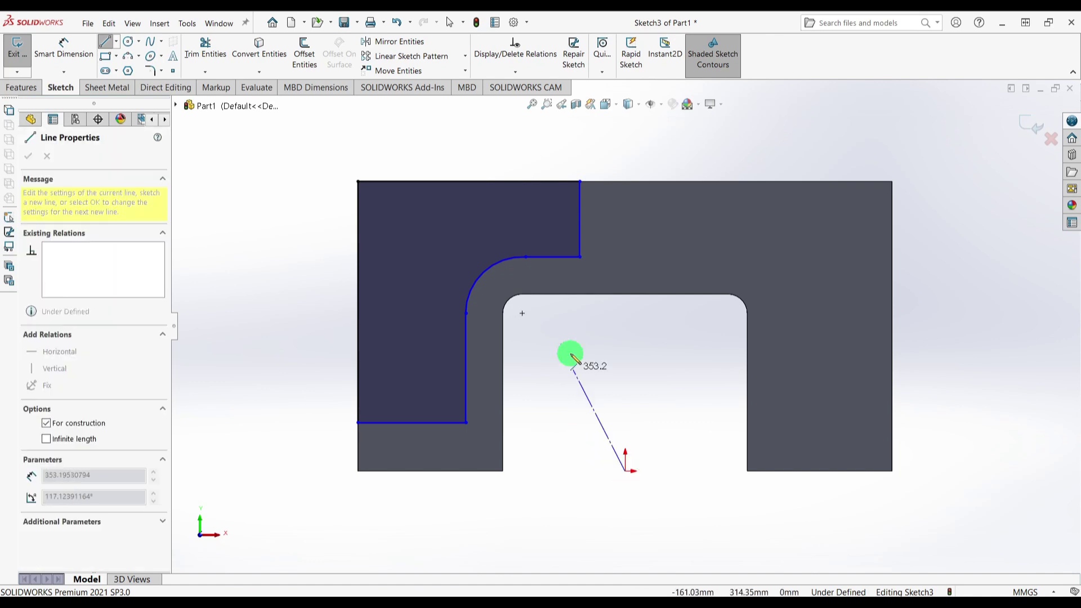
{"action": "left_click", "coordinate": [625, 181]}
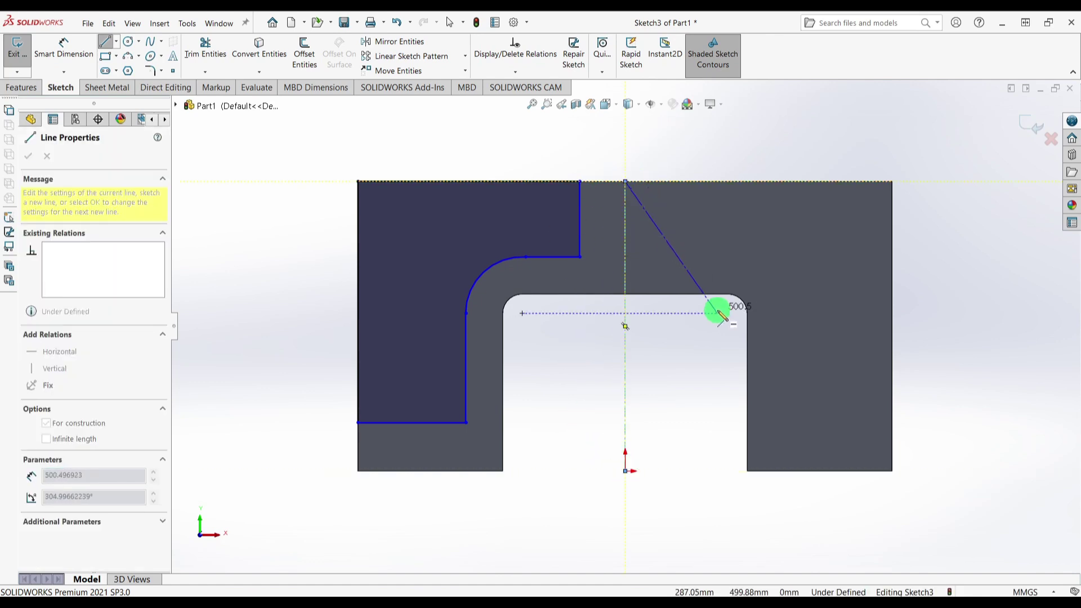
{"action": "key", "text": "Escape"}
Step: Dimension the profile's short vertical line symmetrically about the centerline as a doubled distance of 500 mm
{"action": "right_click_drag", "start_coordinate": [259, 309], "coordinate": [258, 263]}
{"action": "left_click", "coordinate": [624, 204]}
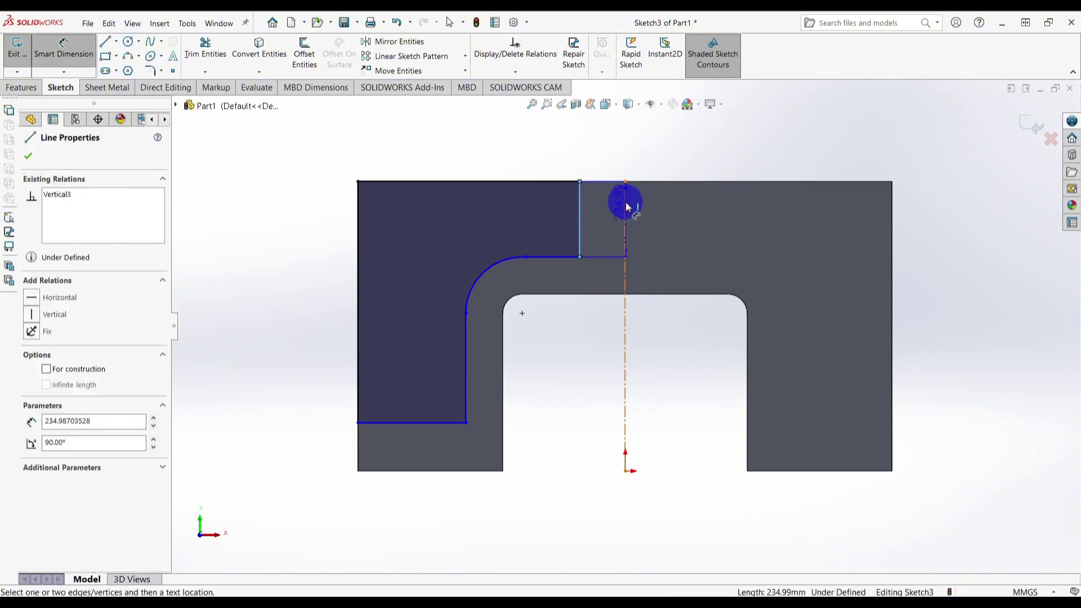
{"action": "left_click", "coordinate": [626, 207]}
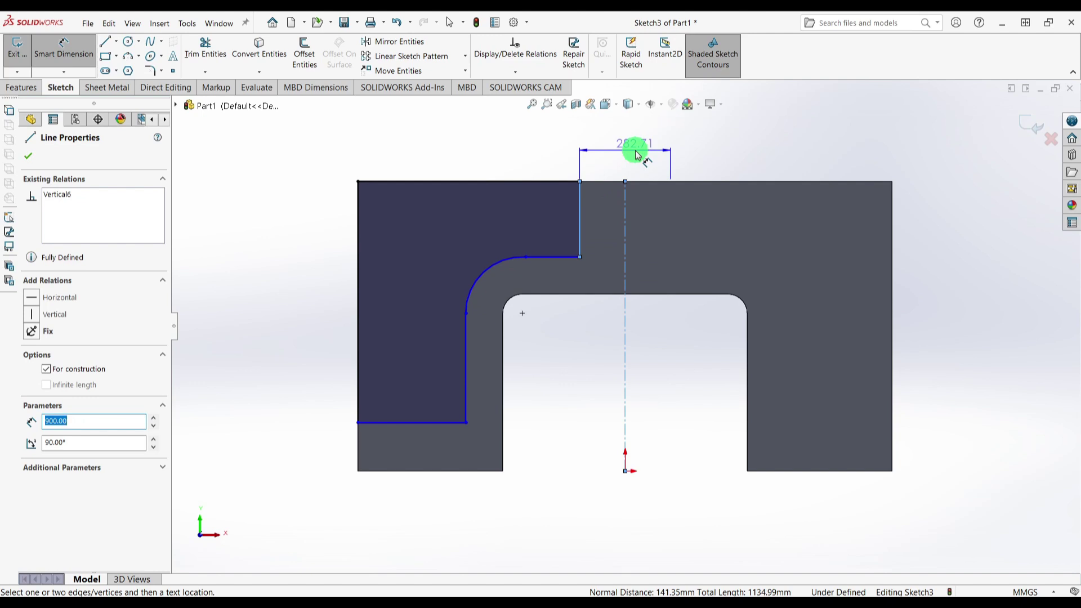
{"action": "left_click", "coordinate": [636, 155]}
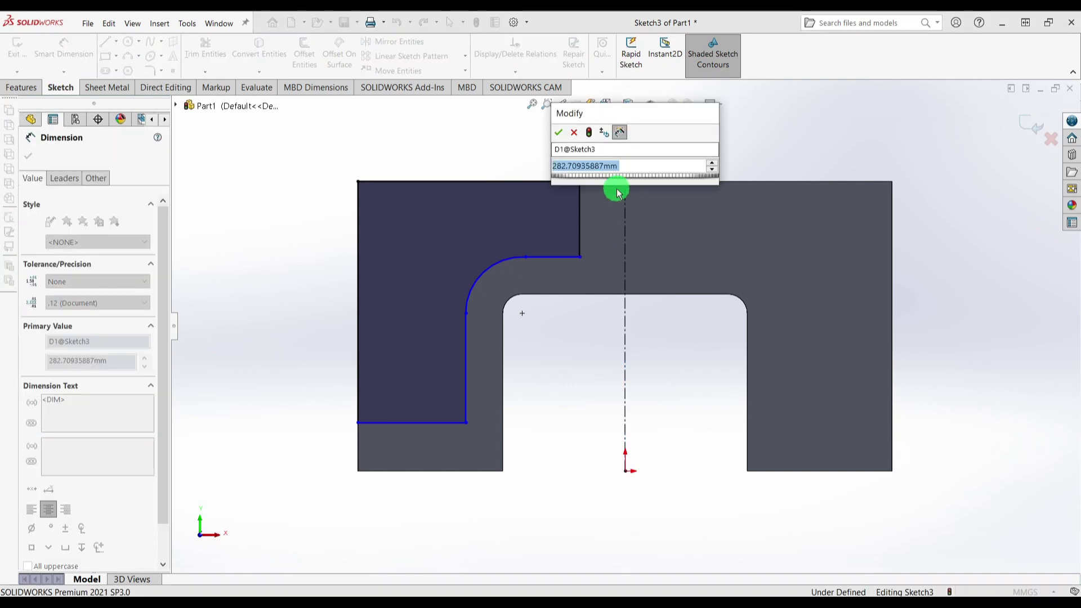
{"action": "type", "text": "500"}
{"action": "key", "text": "Return"}
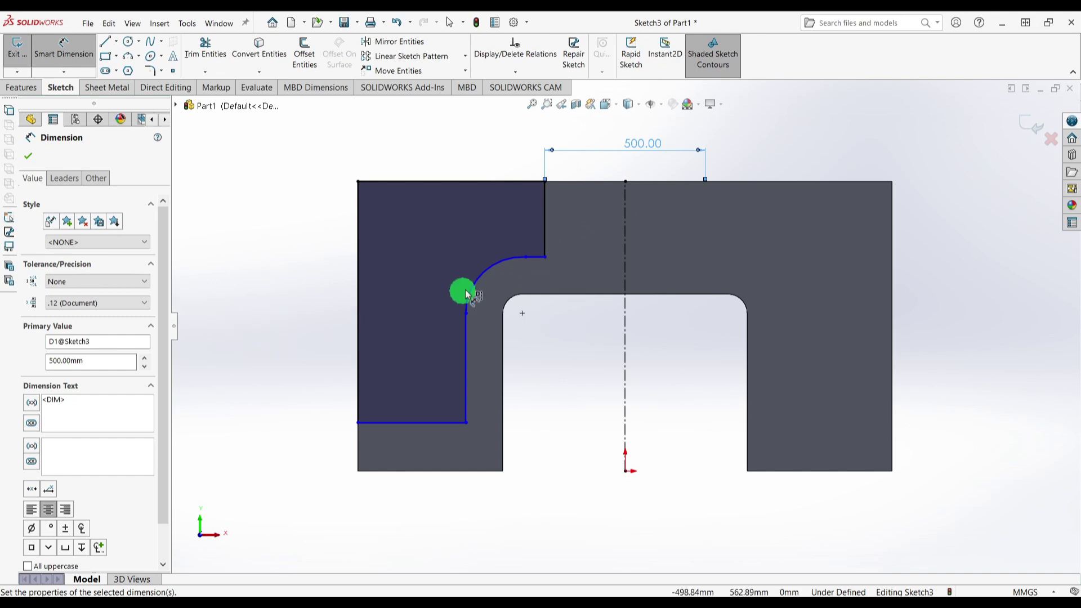
Step: Dimension the profile's arc with a radius of 150 mm
{"action": "left_click", "coordinate": [482, 275]}
{"action": "left_click", "coordinate": [434, 249]}
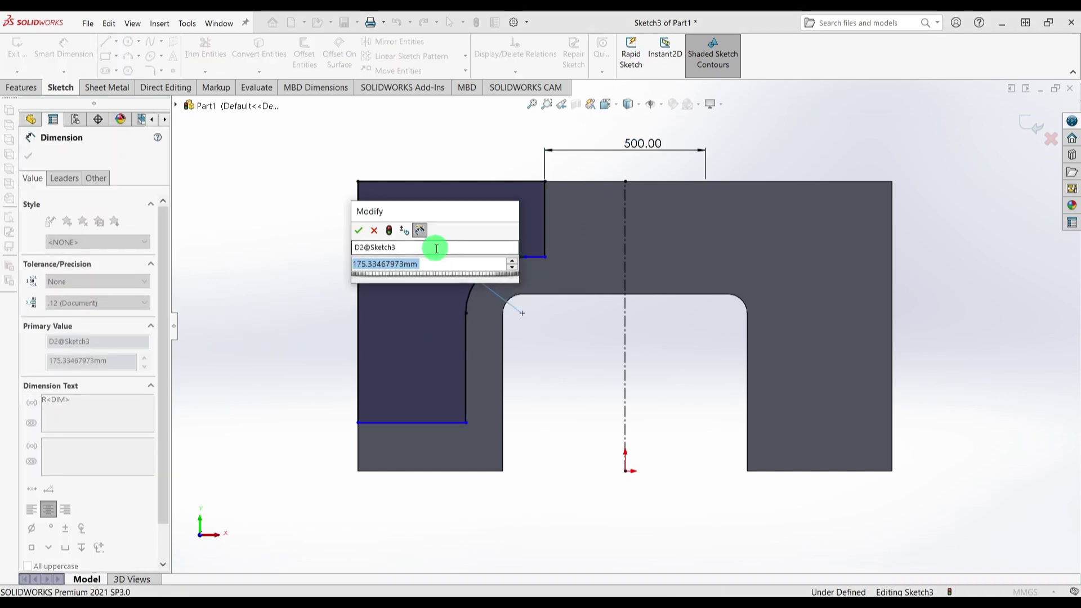
{"action": "type", "text": "150"}
{"action": "key", "text": "Return"}
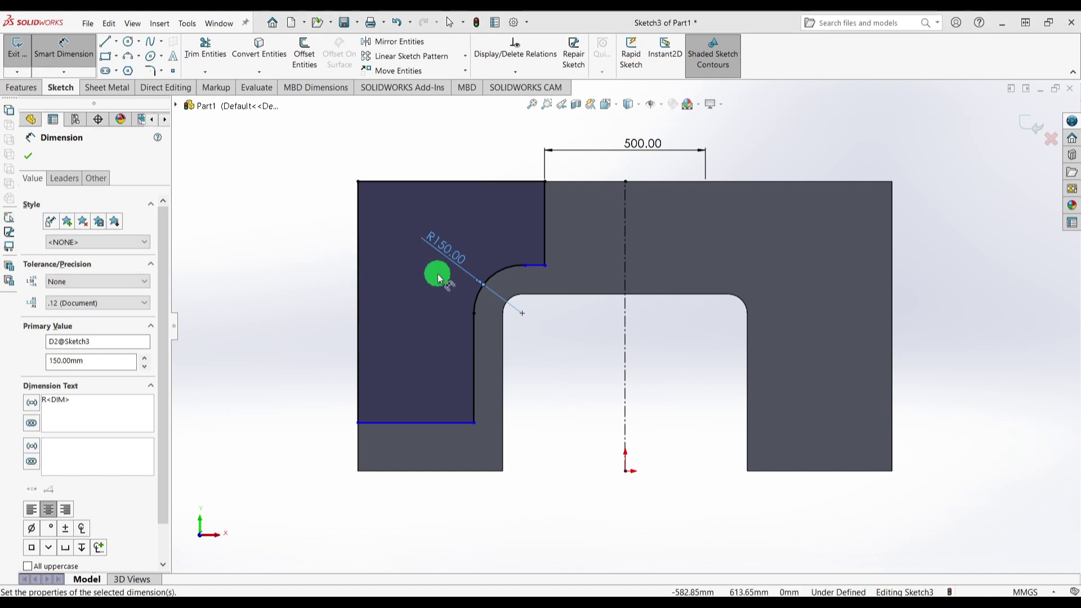
Step: After checking the PDF drawing, dimension the profile's lower horizontal line 120 mm above the block's bottom edge
{"action": "key", "text": "alt+Tab"}
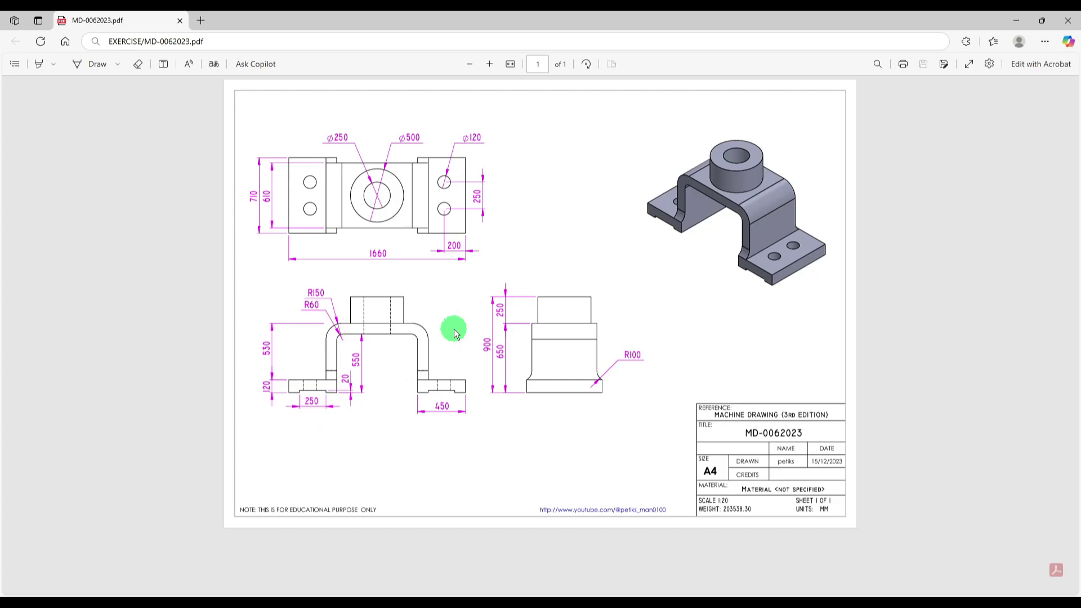
{"action": "key", "text": "alt+Tab"}
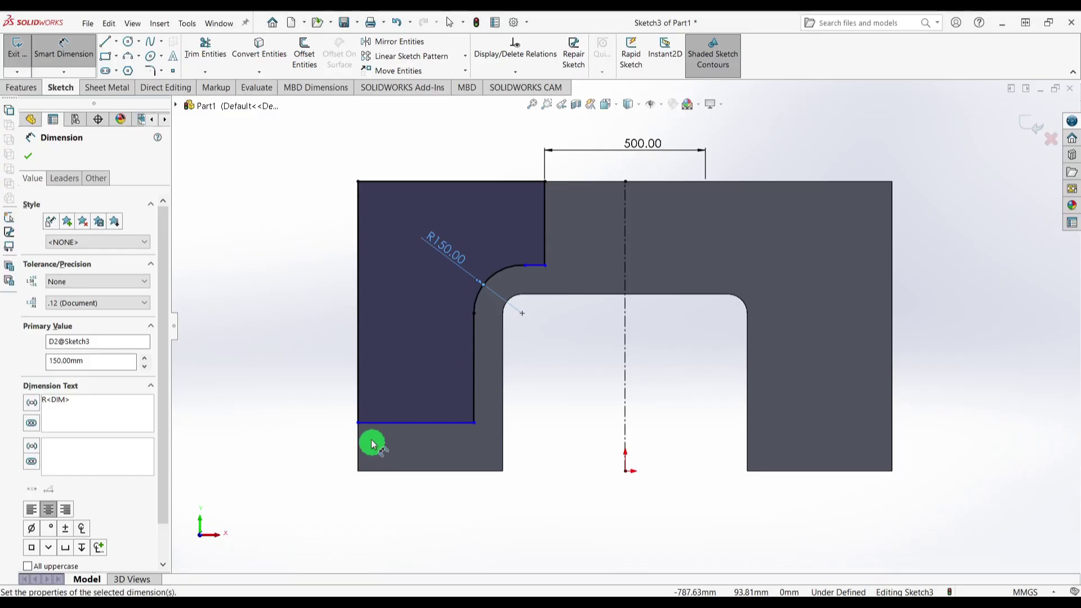
{"action": "left_click", "coordinate": [376, 423]}
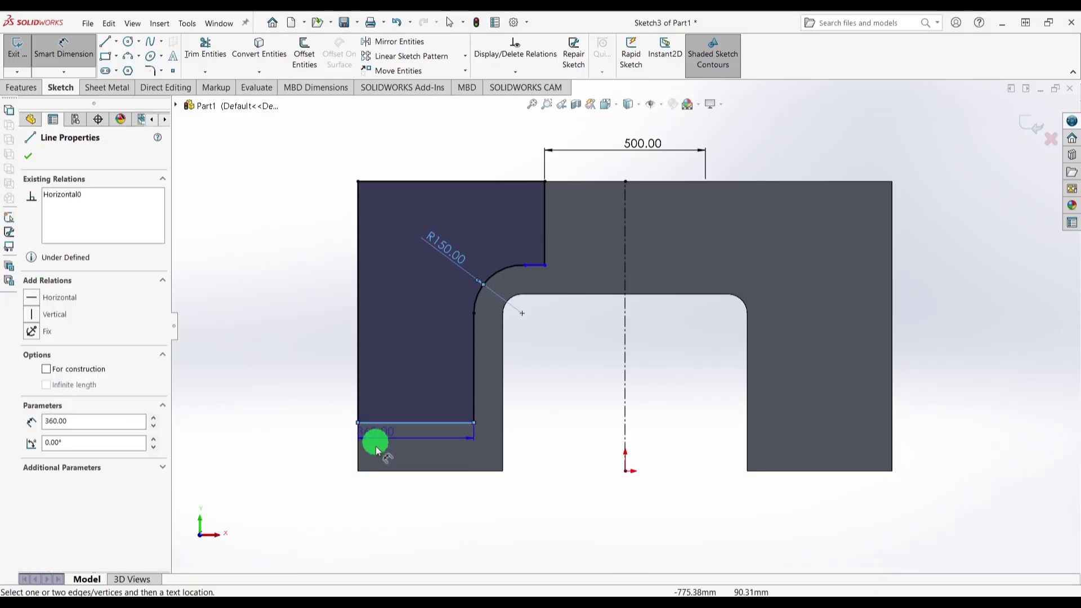
{"action": "left_click", "coordinate": [377, 475]}
{"action": "left_click", "coordinate": [313, 450]}
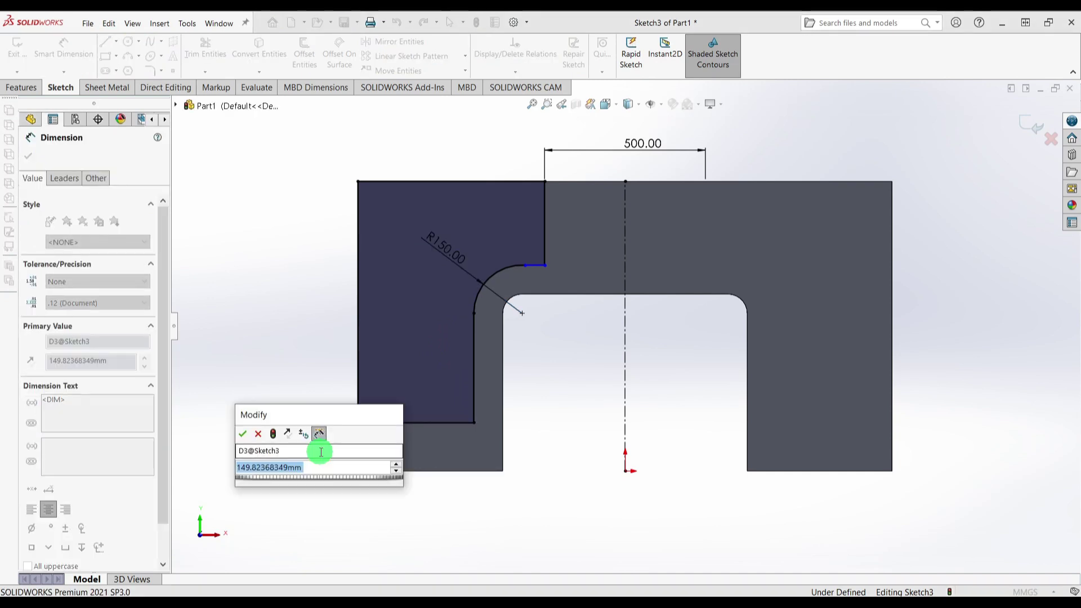
{"action": "type", "text": "120"}
{"action": "key", "text": "Return"}
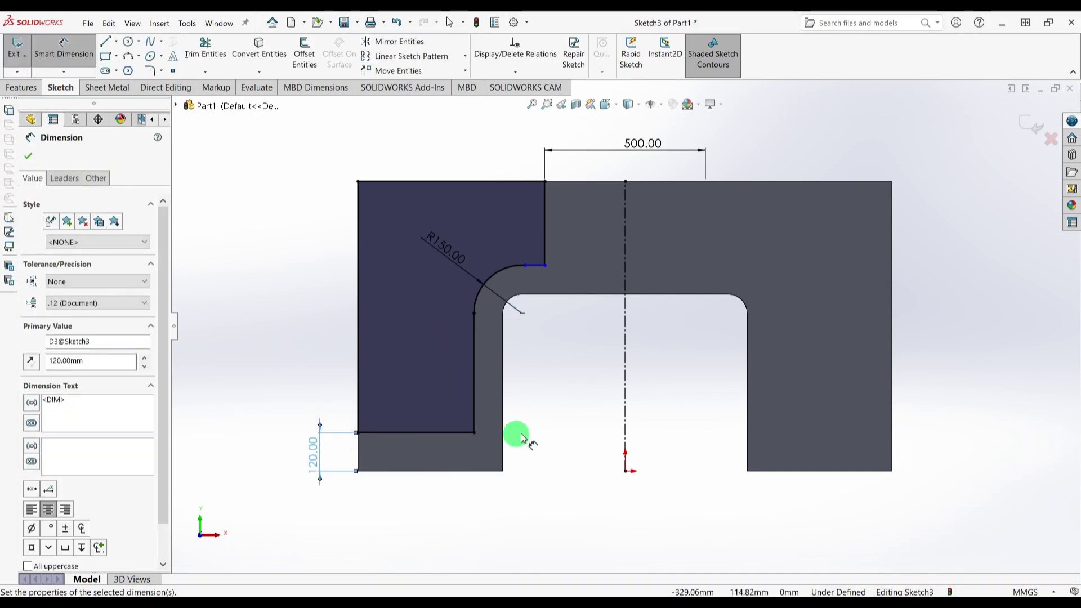
{"action": "key", "text": "Escape"}
{"action": "scroll", "coordinate": [524, 278], "scroll_direction": "down", "scroll_amount": 3}
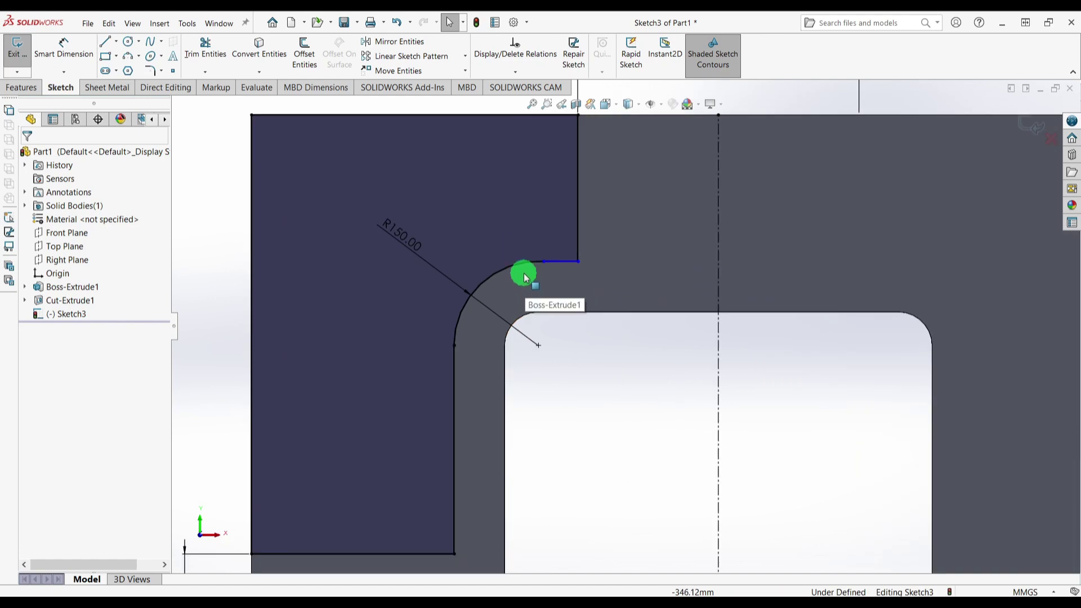
{"action": "left_click", "coordinate": [526, 267]}
{"action": "left_click", "coordinate": [562, 262], "text": "ctrl"}
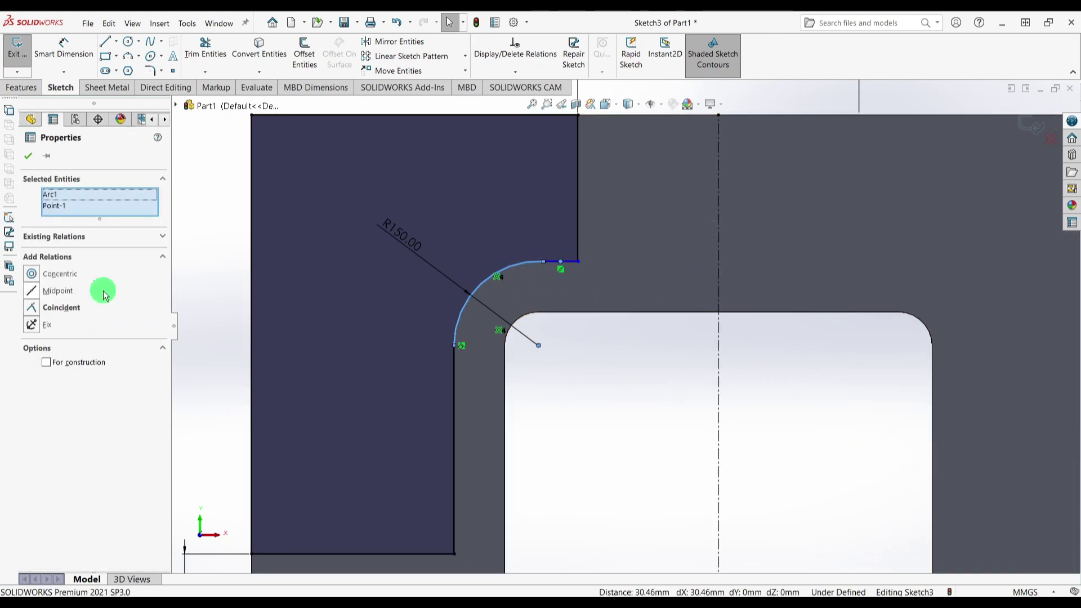
{"action": "left_click", "coordinate": [214, 273]}
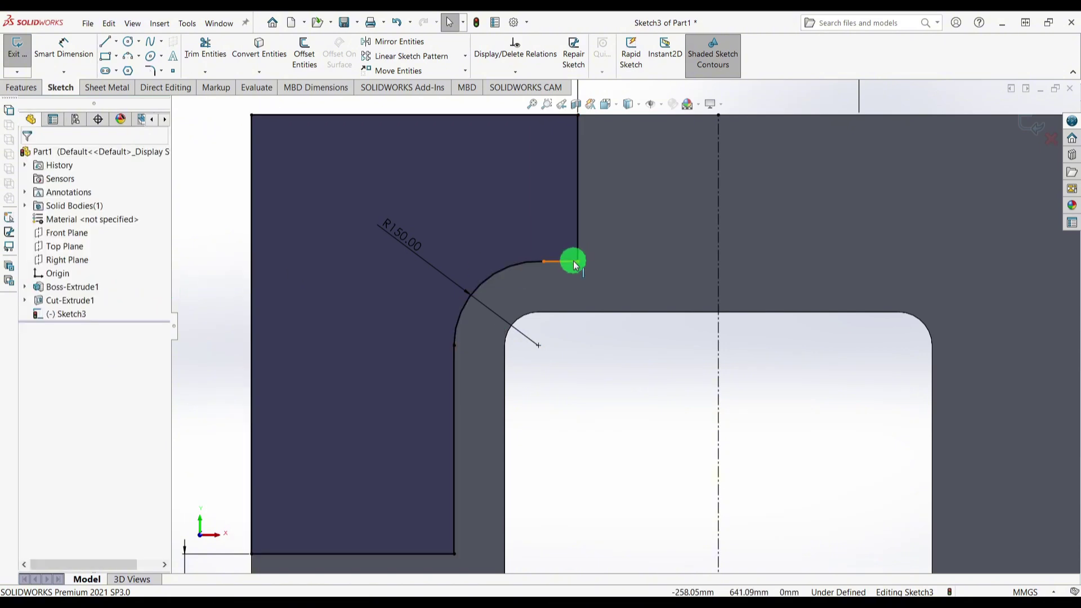
{"action": "left_click", "coordinate": [570, 266]}
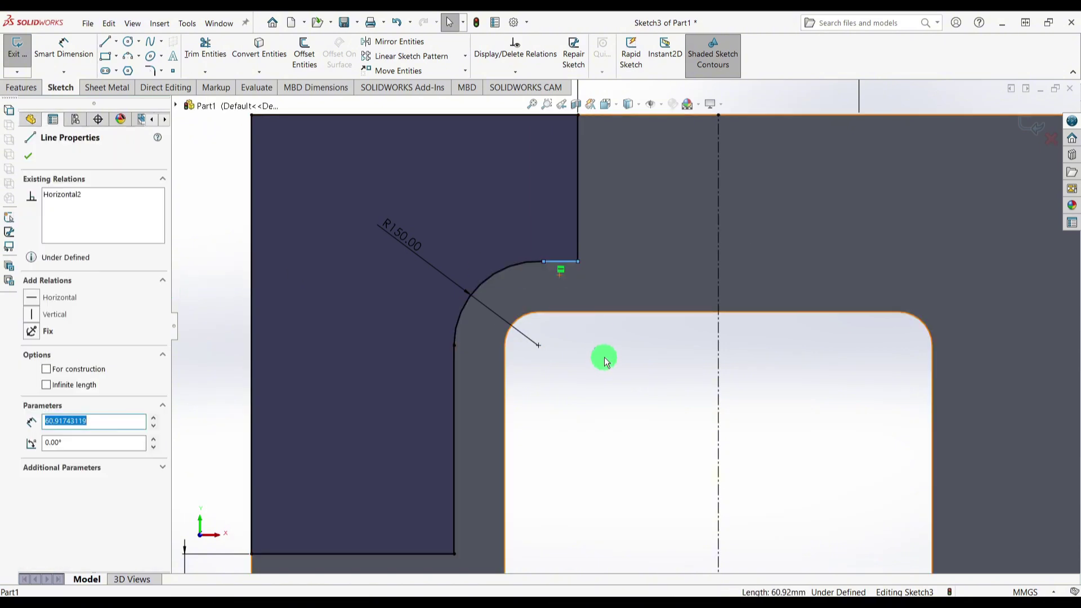
{"action": "left_click_drag", "start_coordinate": [579, 261], "coordinate": [630, 261]}
{"action": "left_click", "coordinate": [622, 363]}
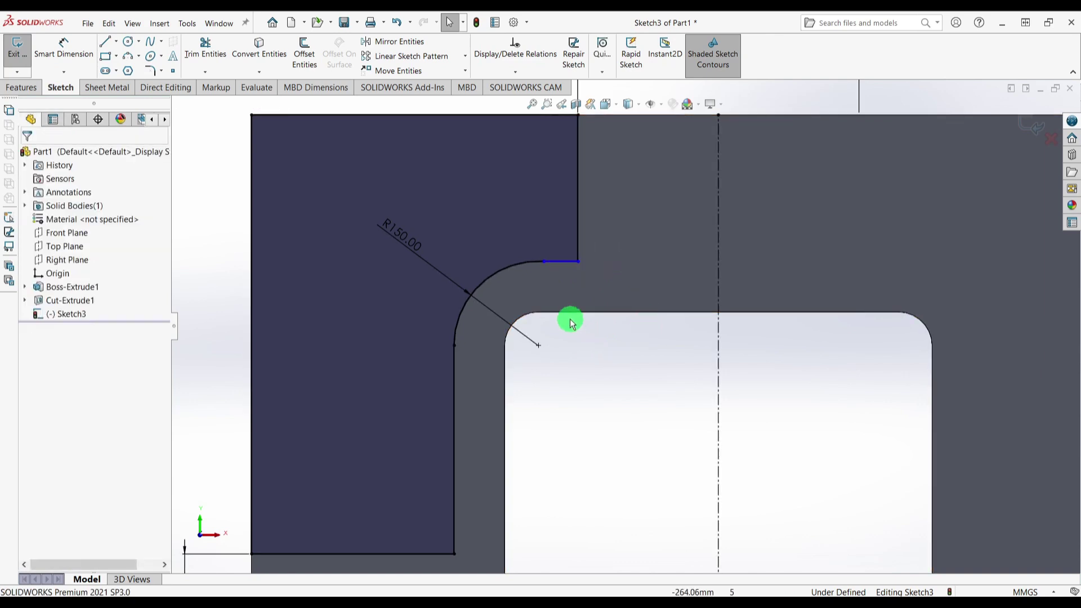
{"action": "left_click", "coordinate": [529, 266]}
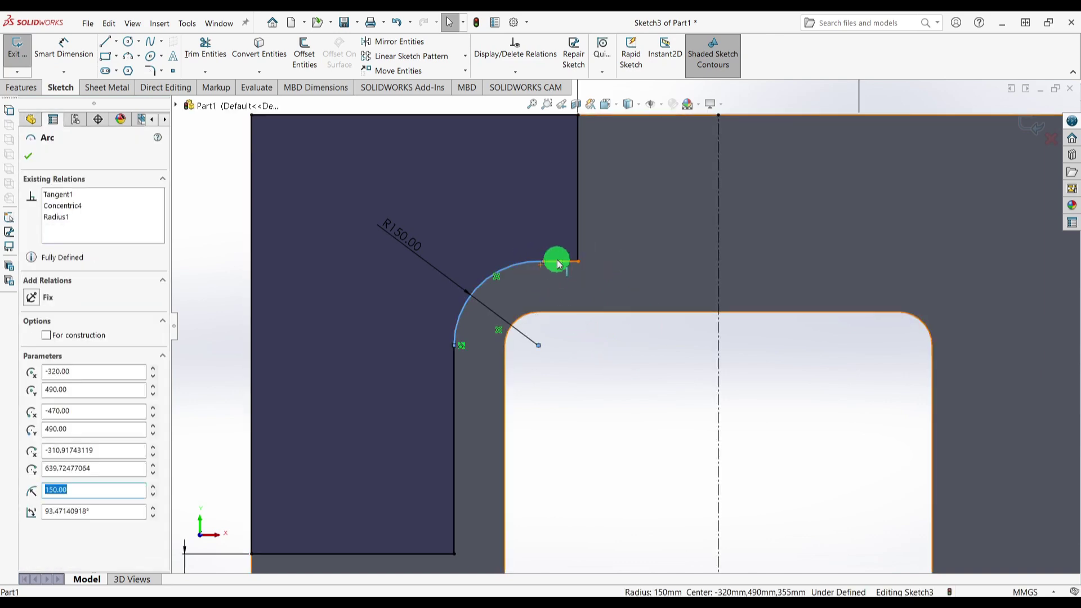
{"action": "left_click", "coordinate": [620, 387]}
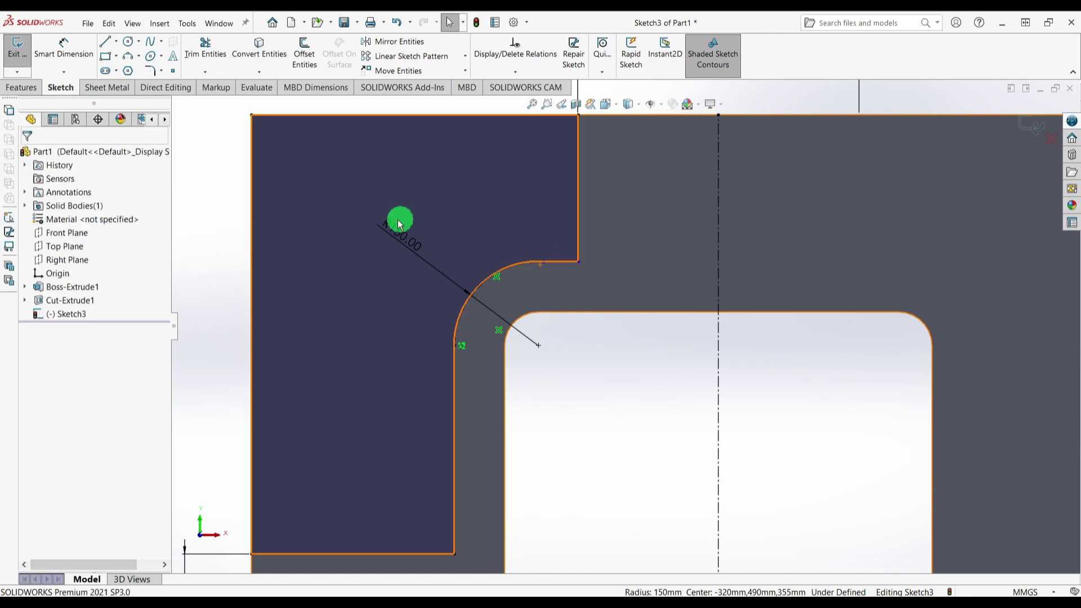
Step: Add a Vertical relation between the arc's upper endpoint and its center point
{"action": "left_click", "coordinate": [543, 262]}
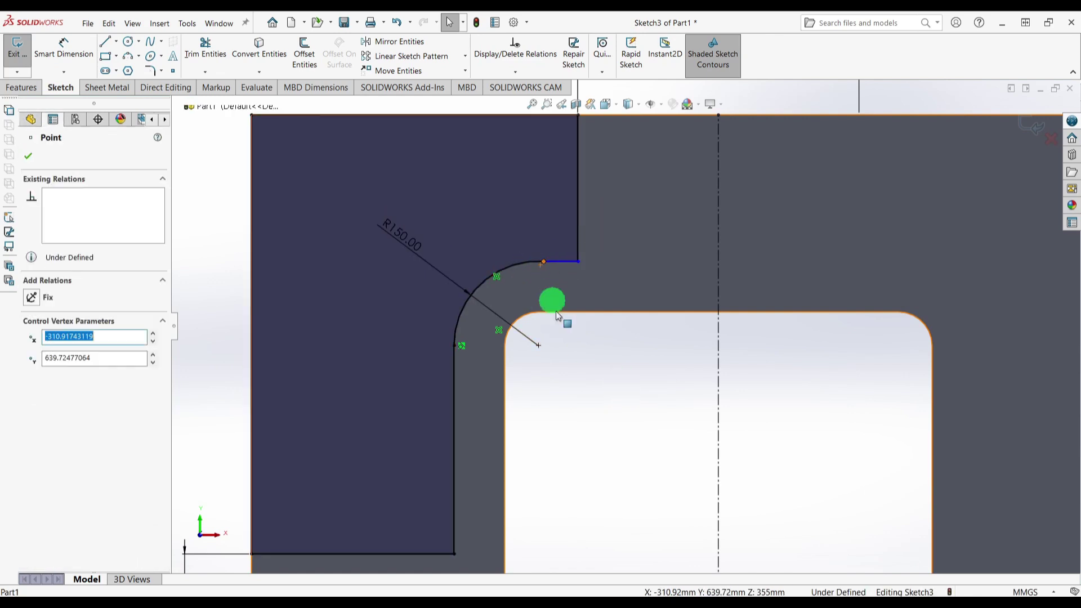
{"action": "left_click", "coordinate": [539, 345], "text": "ctrl"}
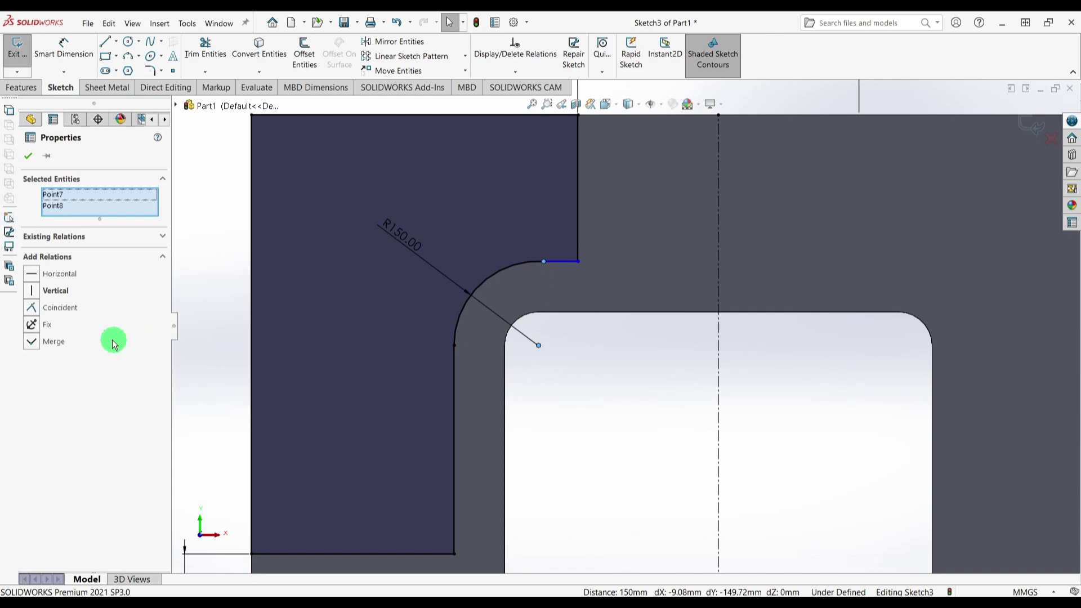
{"action": "left_click", "coordinate": [44, 293]}
{"action": "left_click", "coordinate": [579, 403]}
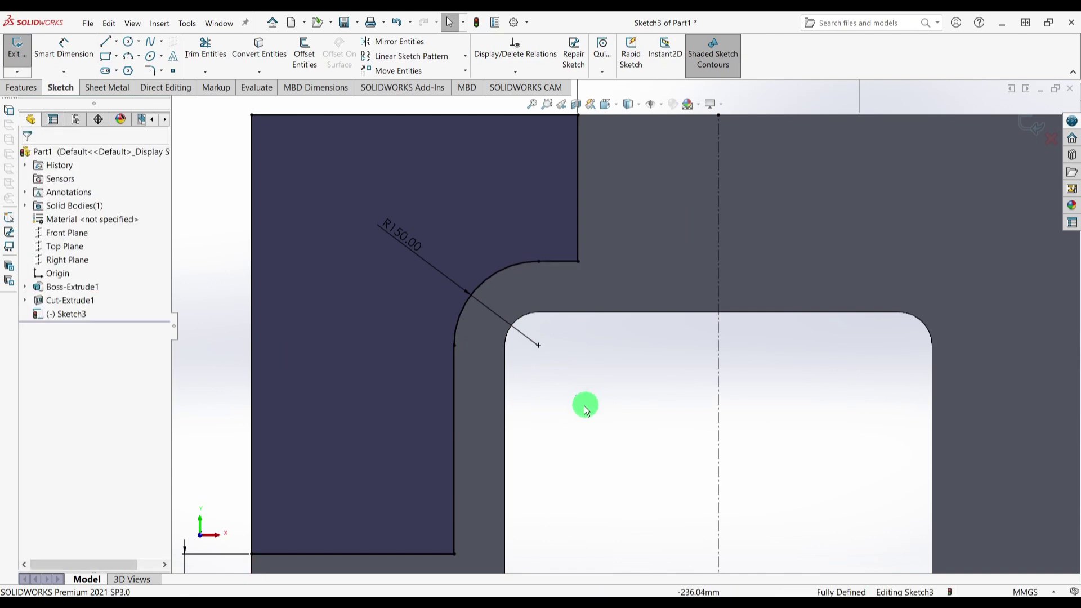
Step: Mirror the whole closed profile about the vertical centerline, keeping the original
{"action": "key", "text": "f"}
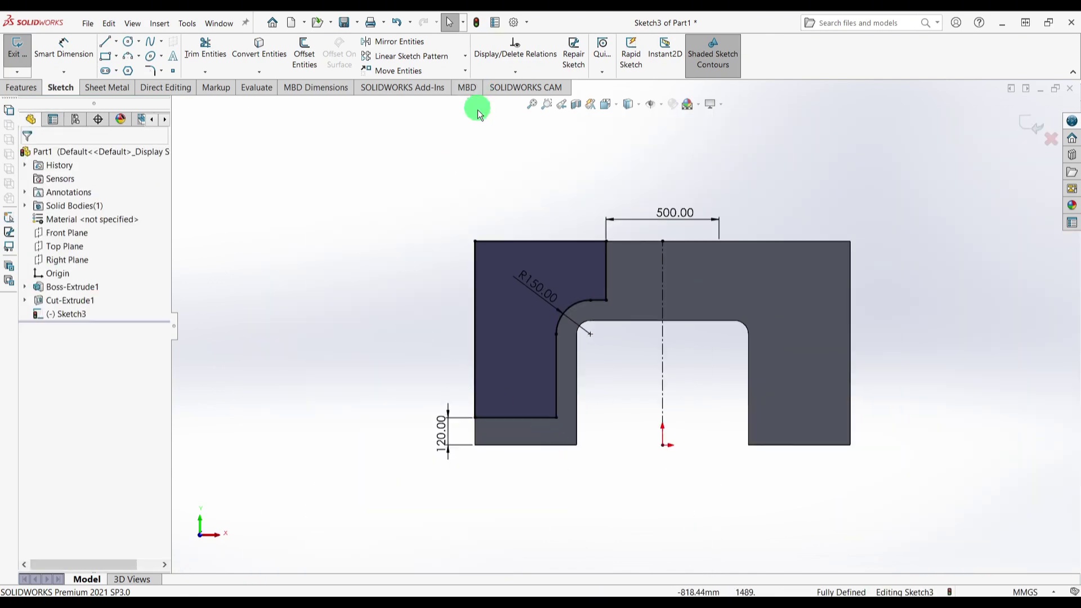
{"action": "left_click", "coordinate": [392, 47]}
{"action": "left_click", "coordinate": [507, 317]}
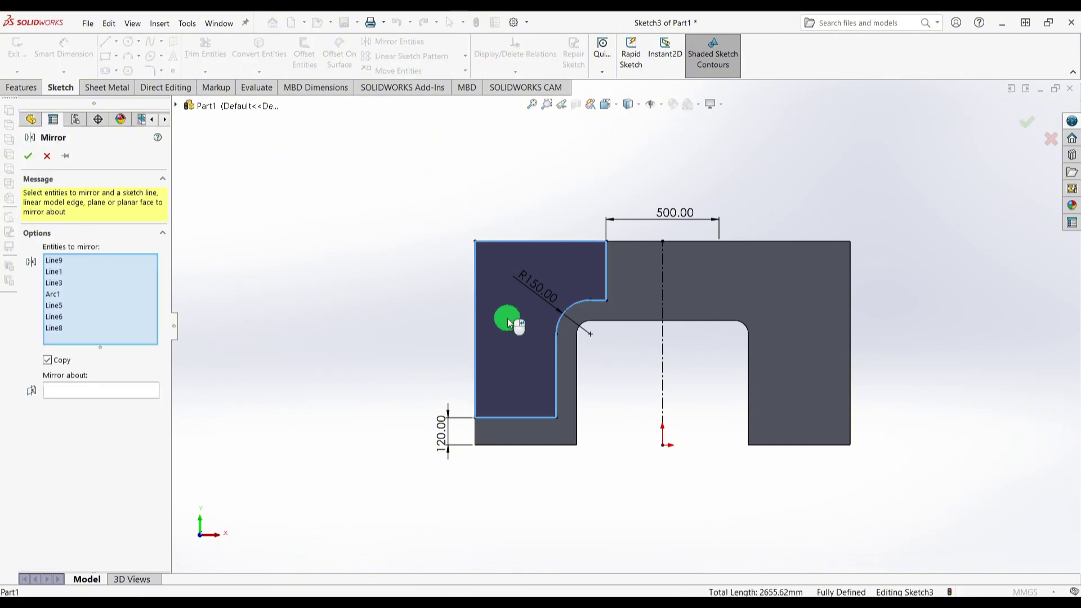
{"action": "left_click", "coordinate": [123, 388]}
{"action": "left_click", "coordinate": [663, 262]}
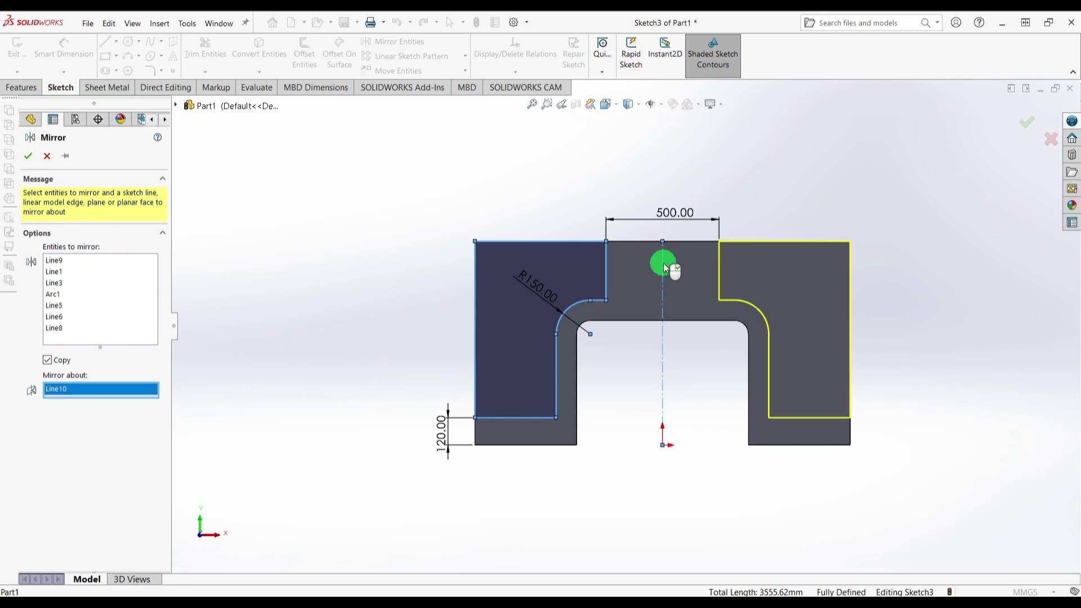
{"action": "left_click", "coordinate": [31, 161]}
Step: Cut both mirrored profiles through the block with an Extruded Cut ending Up To Next
{"action": "left_click", "coordinate": [21, 87]}
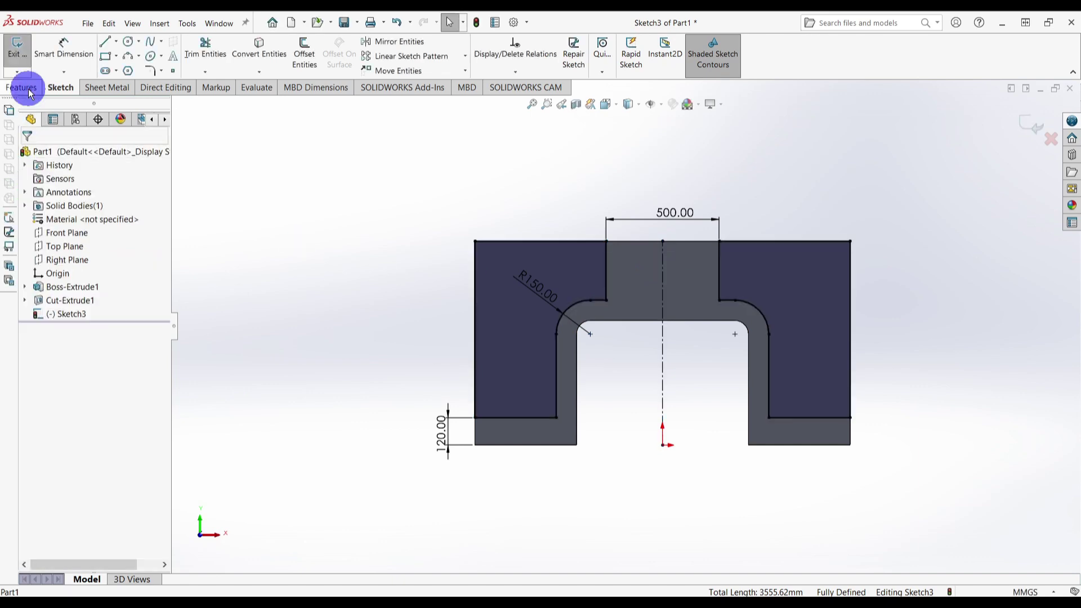
{"action": "left_click", "coordinate": [216, 59]}
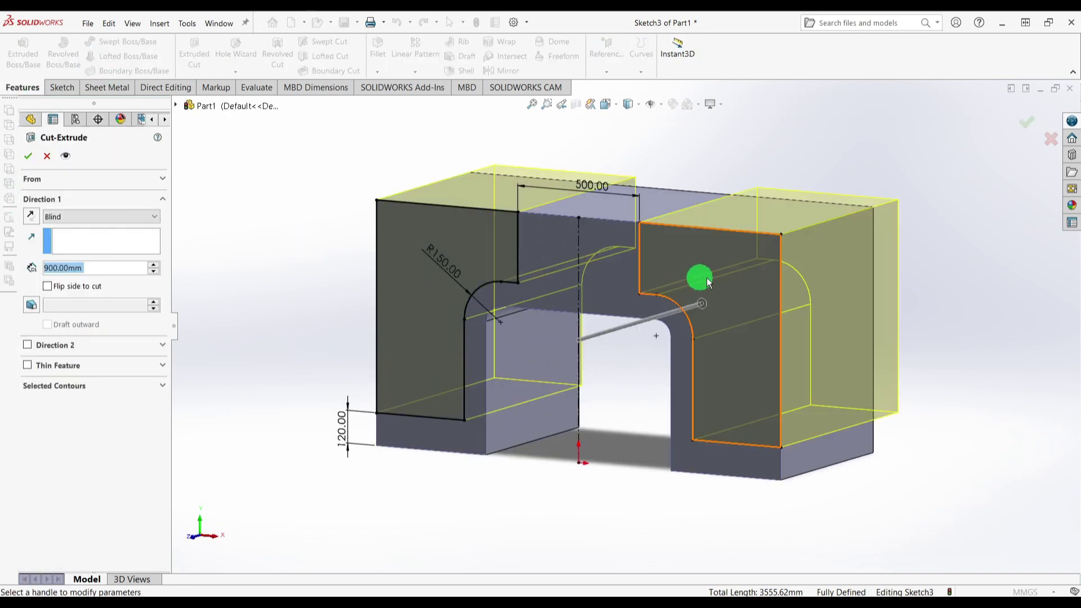
{"action": "left_click", "coordinate": [103, 217]}
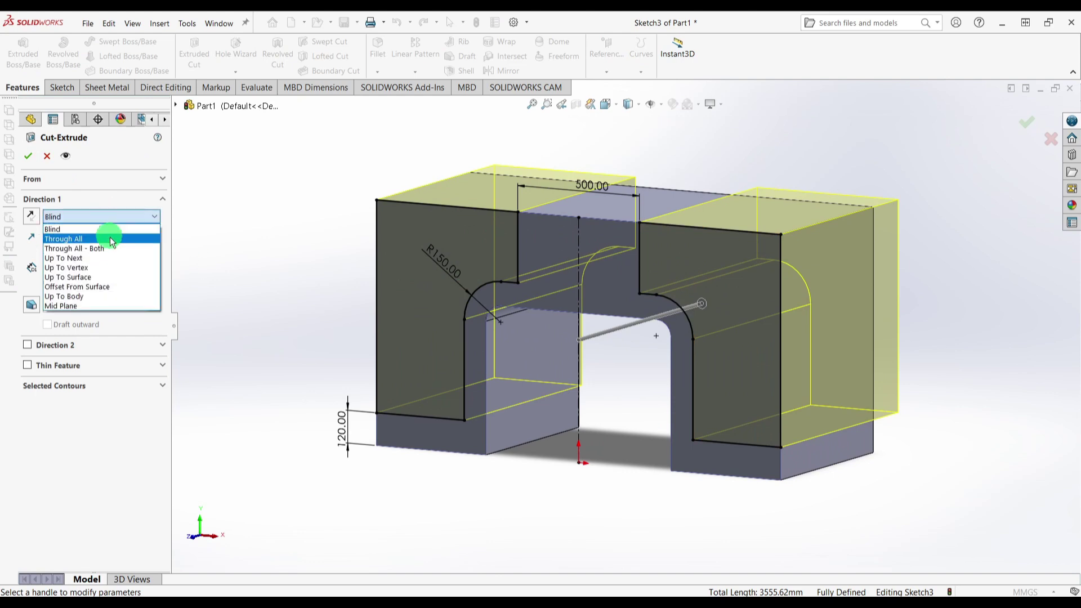
{"action": "left_click", "coordinate": [114, 258]}
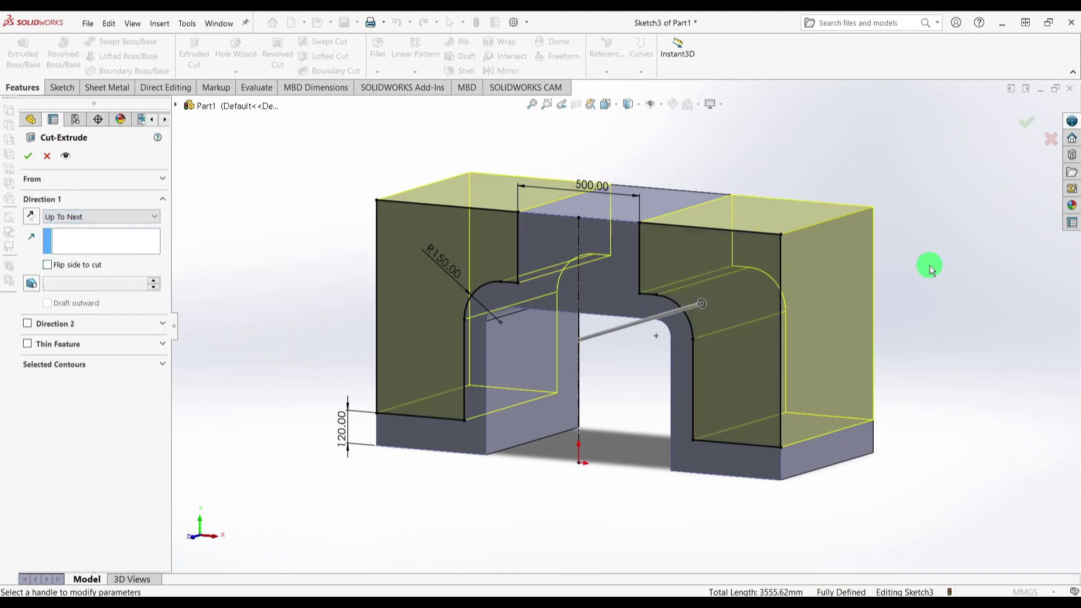
{"action": "left_click", "coordinate": [26, 158]}
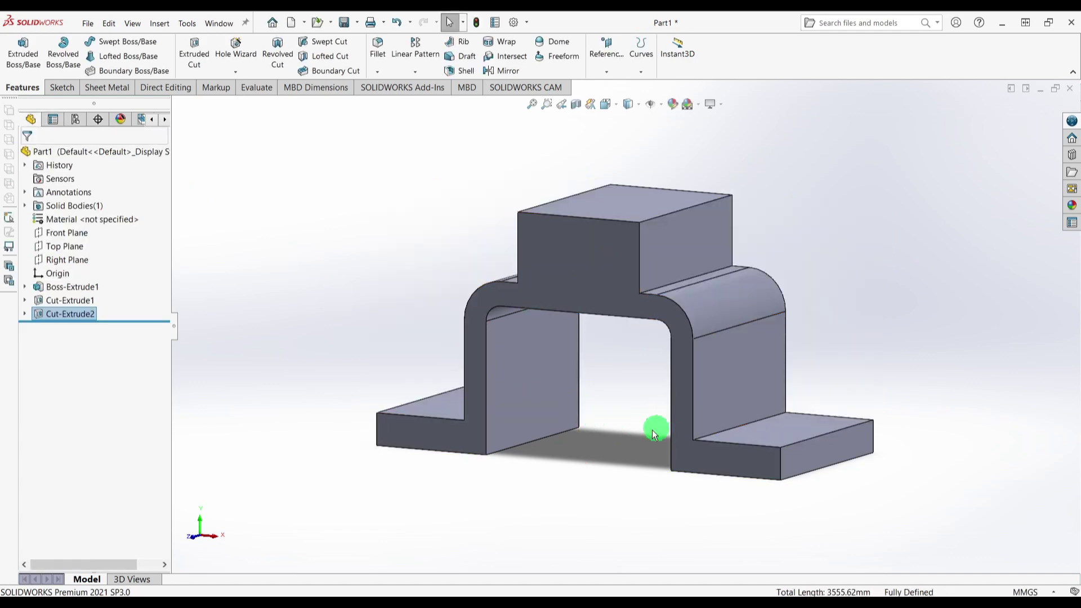
Step: Start a sketch on the bracket's front face and draw a rectangle about 266 x 33 mm along the left foot's bottom edge
{"action": "mouse_move", "coordinate": [653, 434]}
{"action": "middle_mouse_down"}
{"action": "mouse_move", "coordinate": [743, 287]}
{"action": "mouse_move", "coordinate": [666, 436]}
{"action": "mouse_move", "coordinate": [610, 456]}
{"action": "mouse_move", "coordinate": [422, 446]}
{"action": "mouse_move", "coordinate": [550, 475]}
{"action": "mouse_move", "coordinate": [683, 525]}
{"action": "mouse_move", "coordinate": [658, 393]}
{"action": "mouse_move", "coordinate": [611, 400]}
{"action": "mouse_move", "coordinate": [688, 420]}
{"action": "mouse_move", "coordinate": [642, 427]}
{"action": "mouse_move", "coordinate": [690, 420]}
{"action": "mouse_move", "coordinate": [668, 421]}
{"action": "middle_mouse_up"}
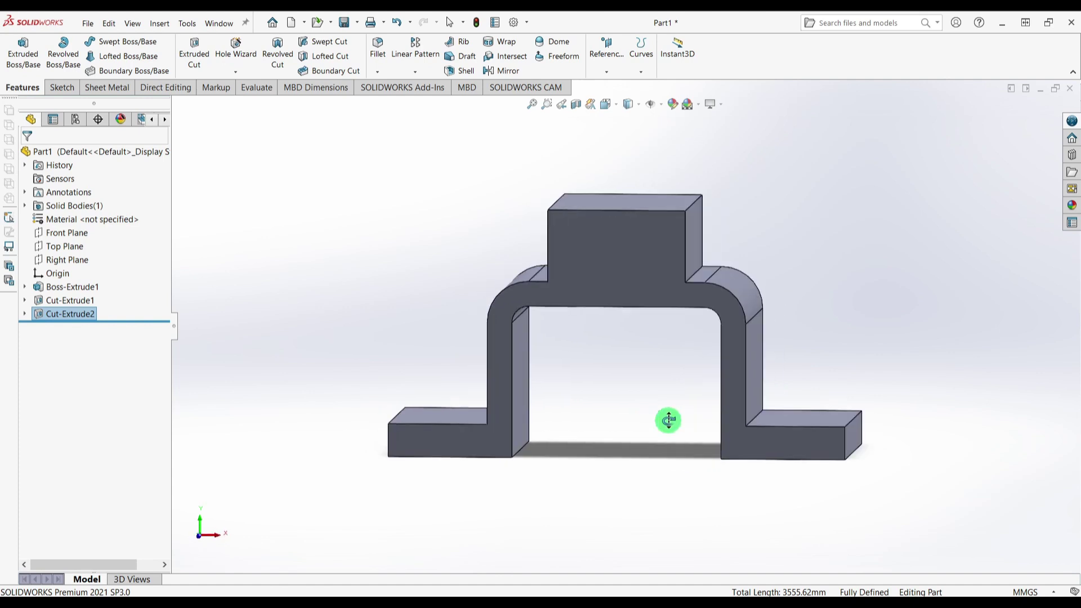
{"action": "left_click", "coordinate": [444, 441]}
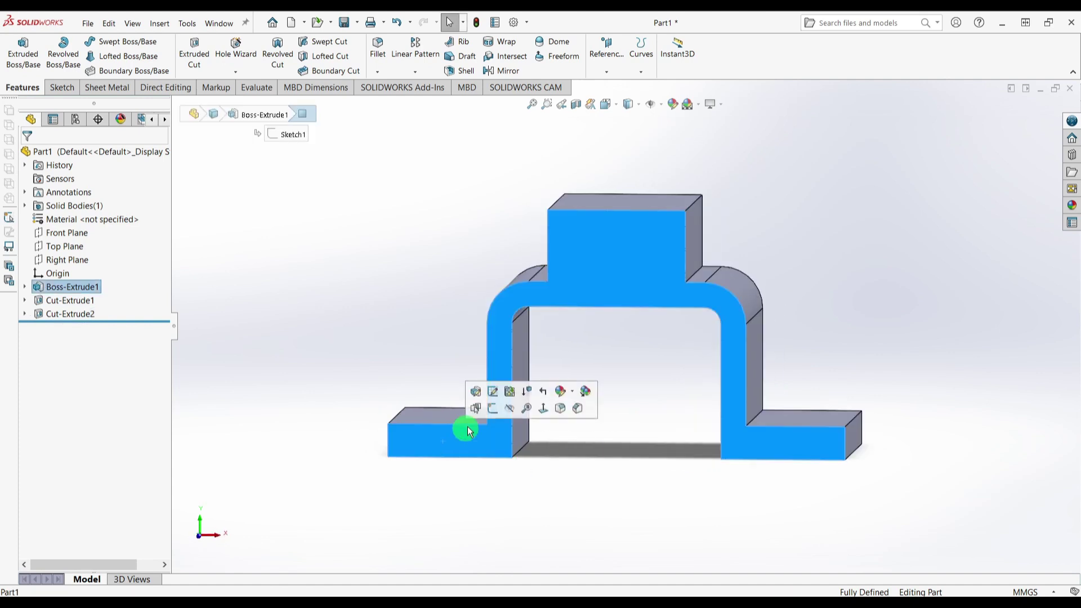
{"action": "left_click", "coordinate": [491, 407]}
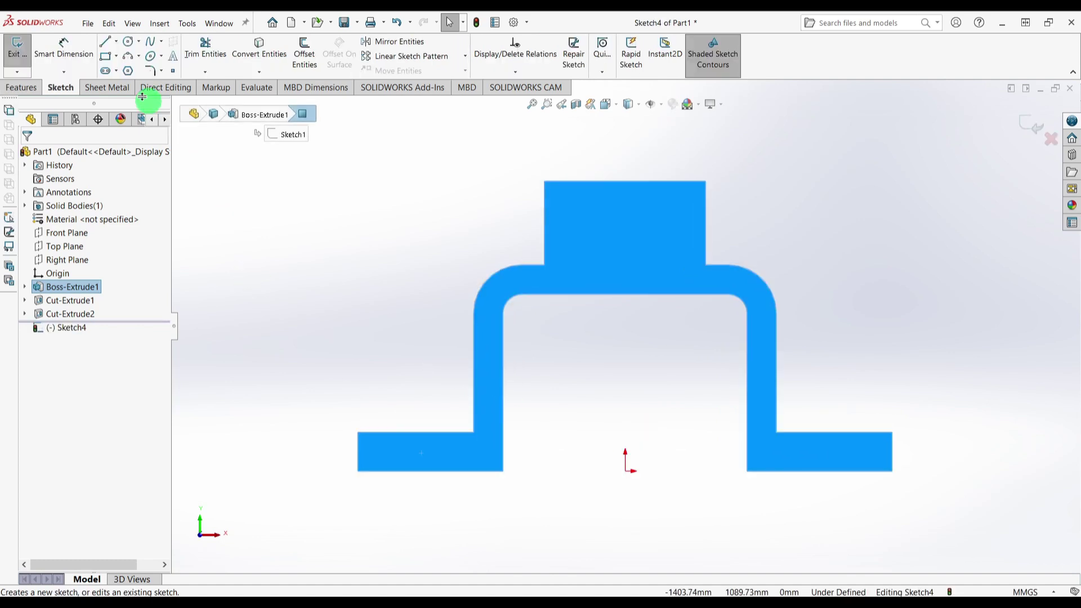
{"action": "left_click", "coordinate": [107, 59]}
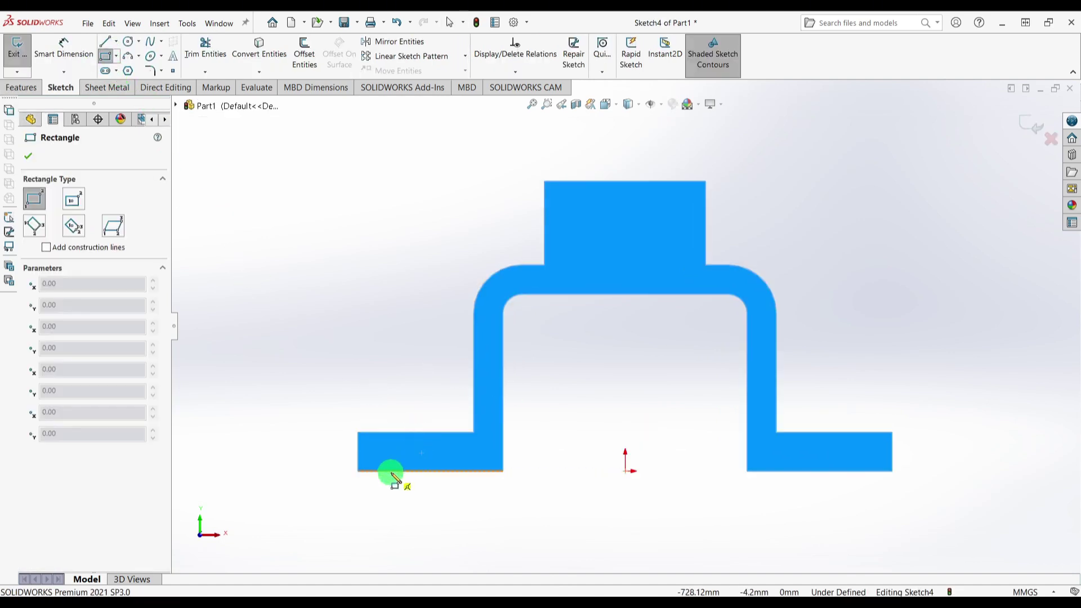
{"action": "mouse_move", "coordinate": [389, 471]}
{"action": "left_mouse_down"}
{"action": "mouse_move", "coordinate": [425, 441]}
{"action": "mouse_move", "coordinate": [476, 460]}
{"action": "left_mouse_up"}
Step: Dimension the height of the left foot's rectangle as 20 mm
{"action": "right_click_drag", "start_coordinate": [321, 434], "coordinate": [364, 410]}
{"action": "left_click", "coordinate": [403, 464]}
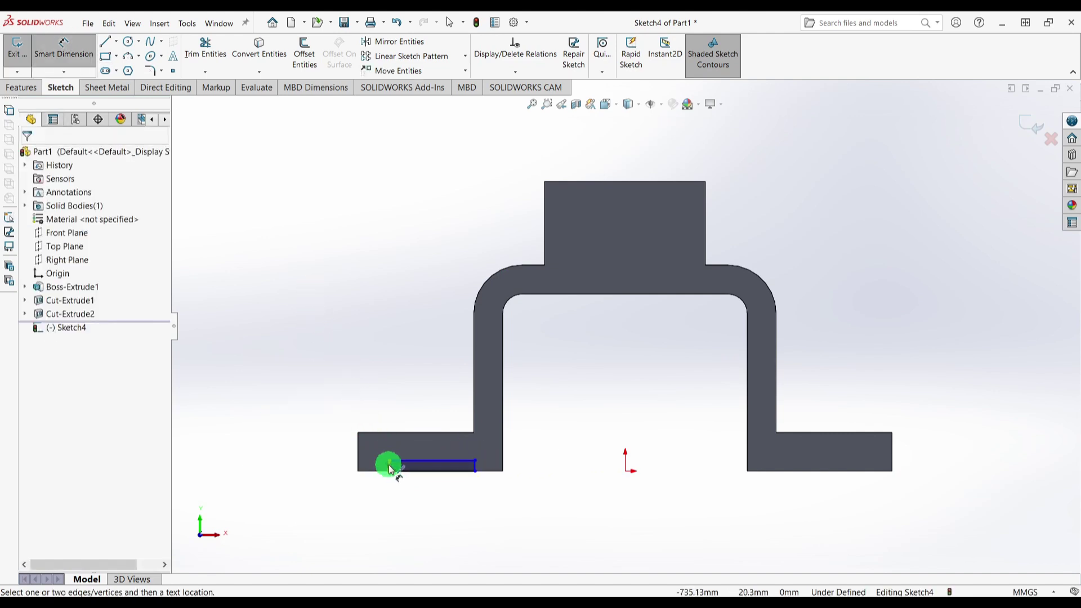
{"action": "scroll", "coordinate": [385, 485], "scroll_direction": "up", "scroll_amount": 3}
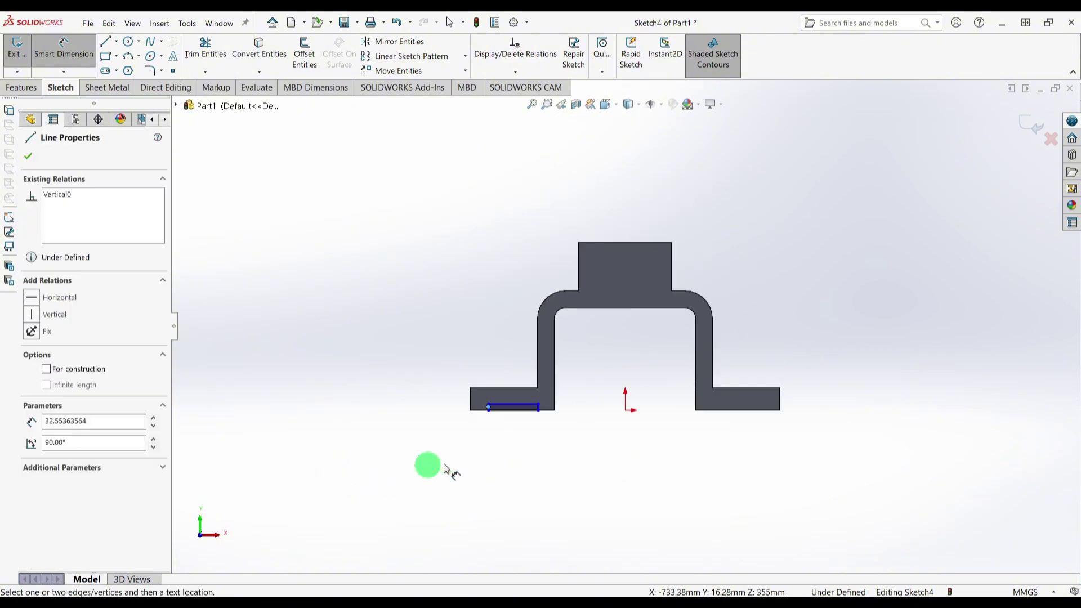
{"action": "scroll", "coordinate": [543, 362], "scroll_direction": "down", "scroll_amount": 6}
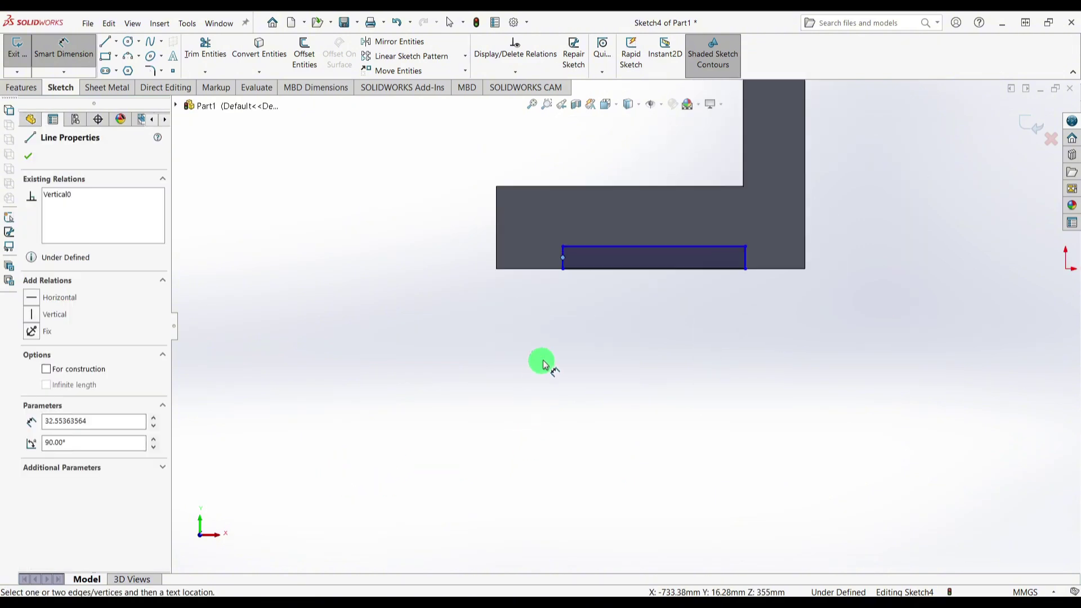
{"action": "left_click", "coordinate": [565, 257]}
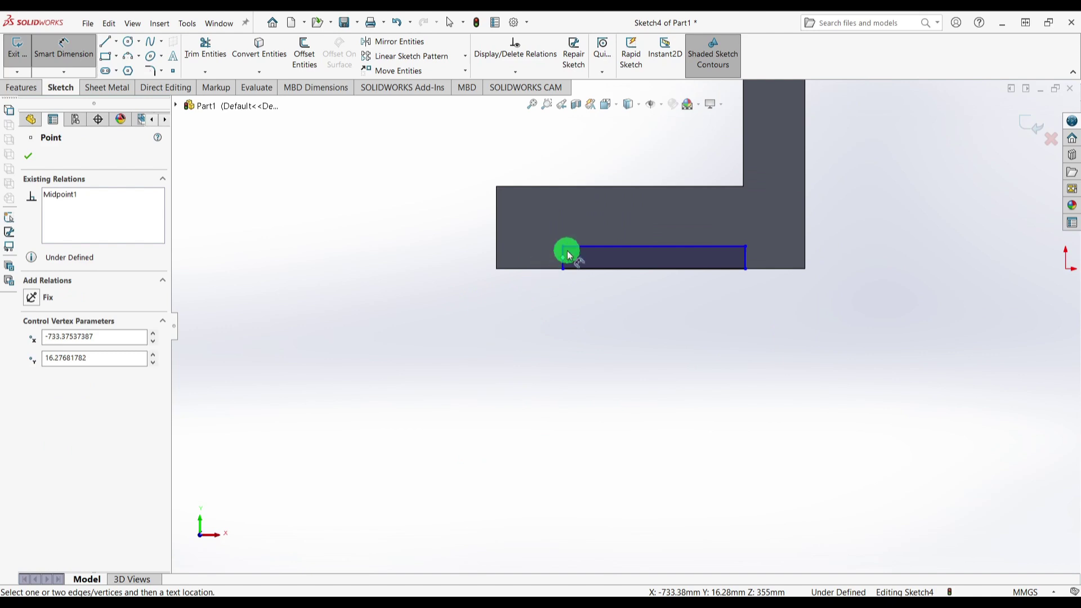
{"action": "left_click", "coordinate": [569, 248]}
{"action": "left_click", "coordinate": [574, 273]}
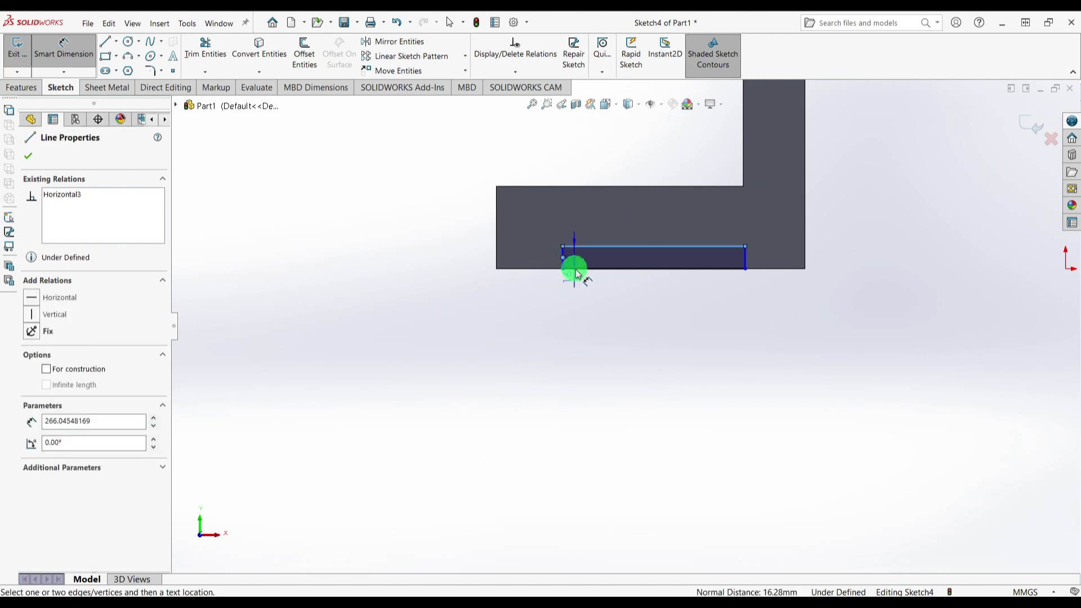
{"action": "left_click", "coordinate": [583, 294]}
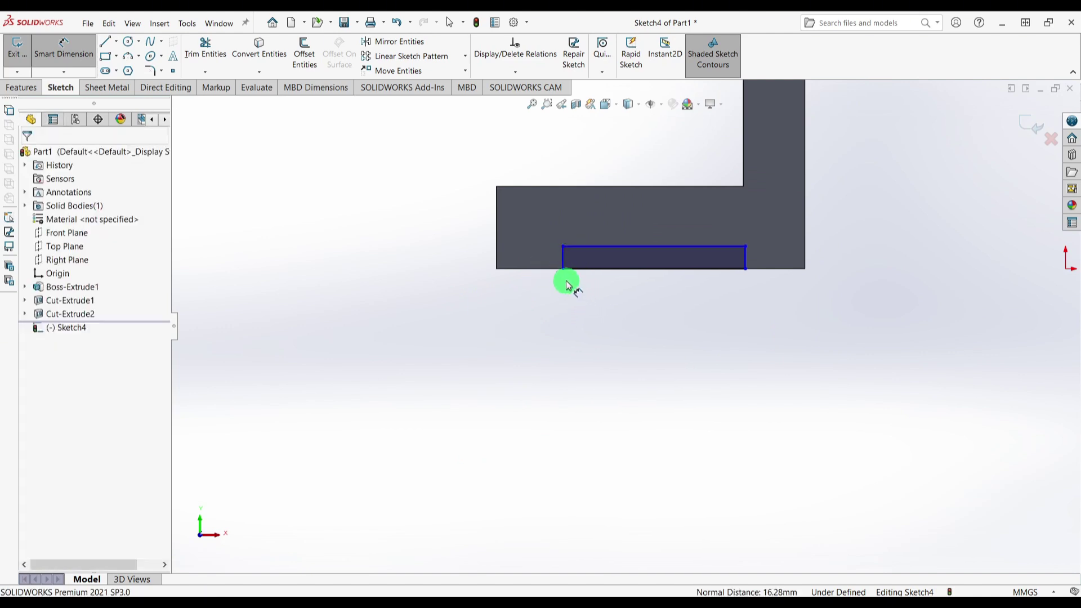
{"action": "left_click", "coordinate": [565, 270]}
{"action": "left_click", "coordinate": [451, 316]}
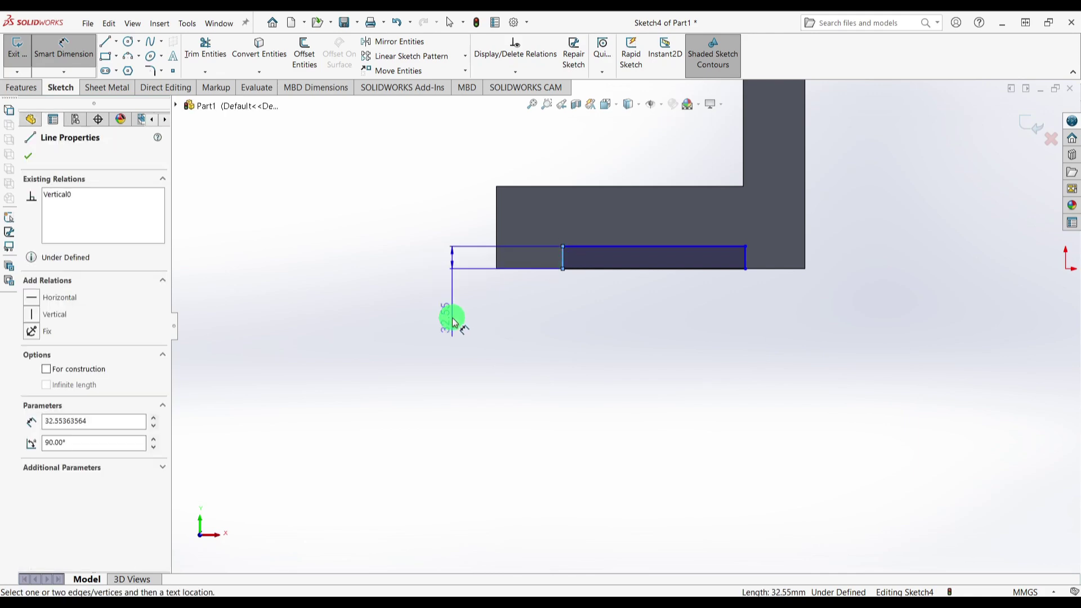
{"action": "type", "text": "20"}
{"action": "key", "text": "Return"}
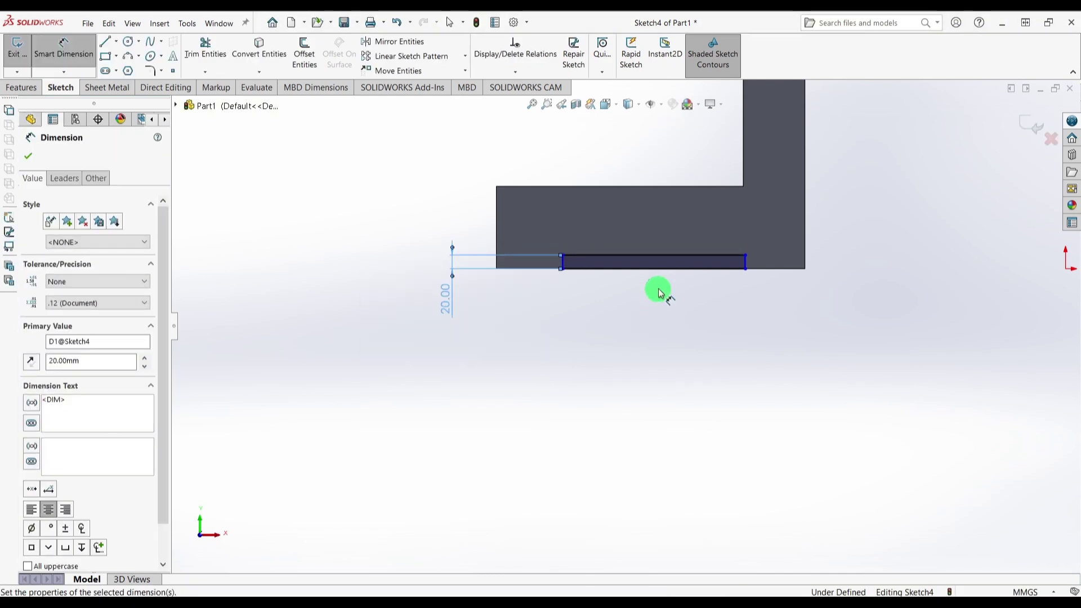
Step: Dimension the rectangle's horizontal width as 450 mm
{"action": "left_click", "coordinate": [657, 269]}
{"action": "left_click", "coordinate": [655, 310]}
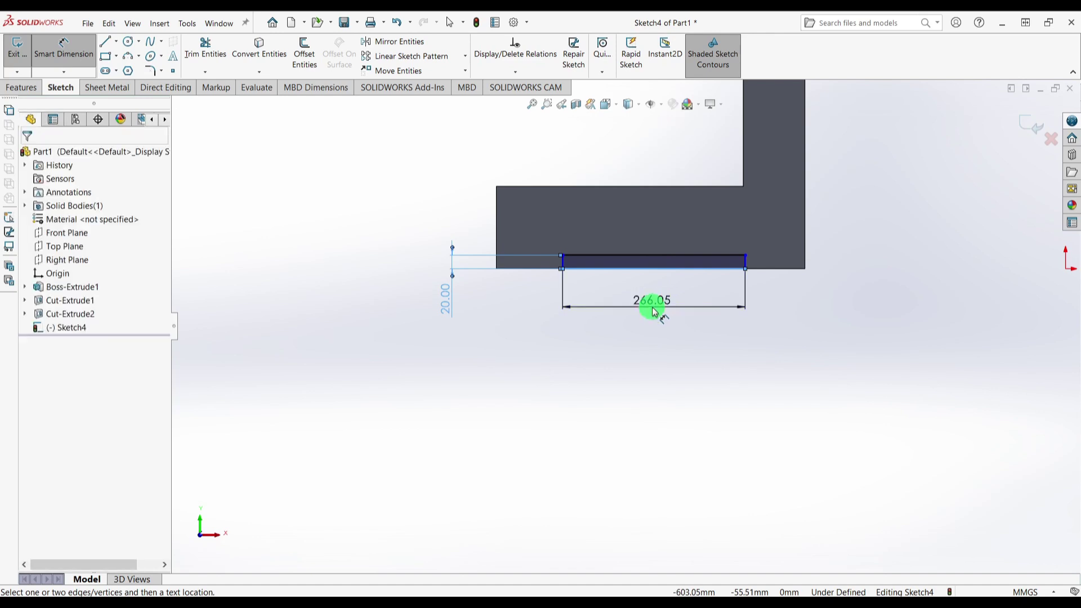
{"action": "type", "text": "450"}
{"action": "key", "text": "Return"}
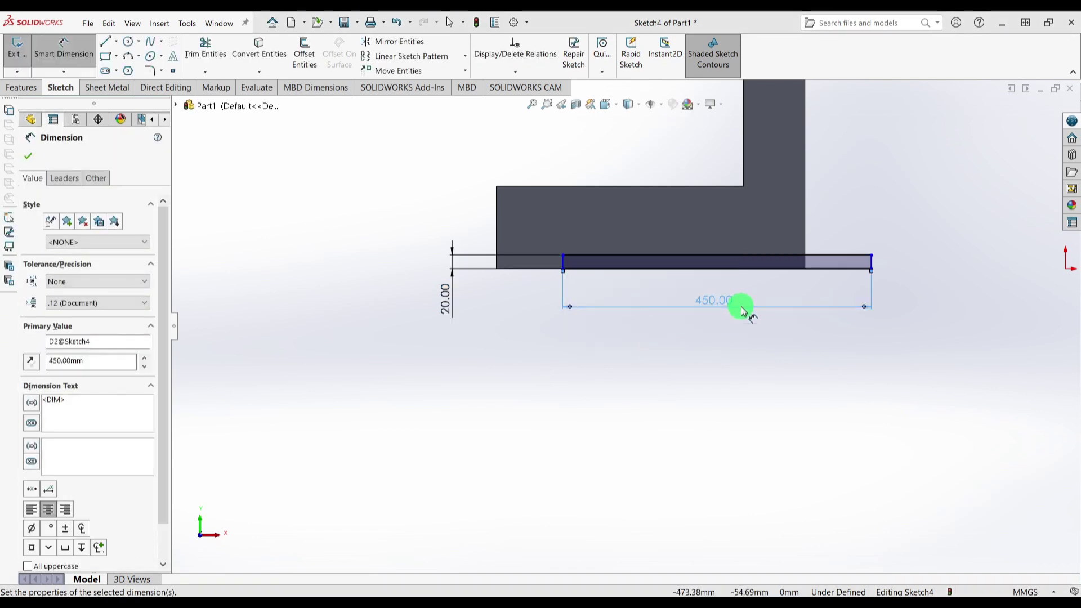
Step: Check the width against the PDF drawing and move the 450 mm dimension further below the rectangle
{"action": "key", "text": "alt+Tab"}
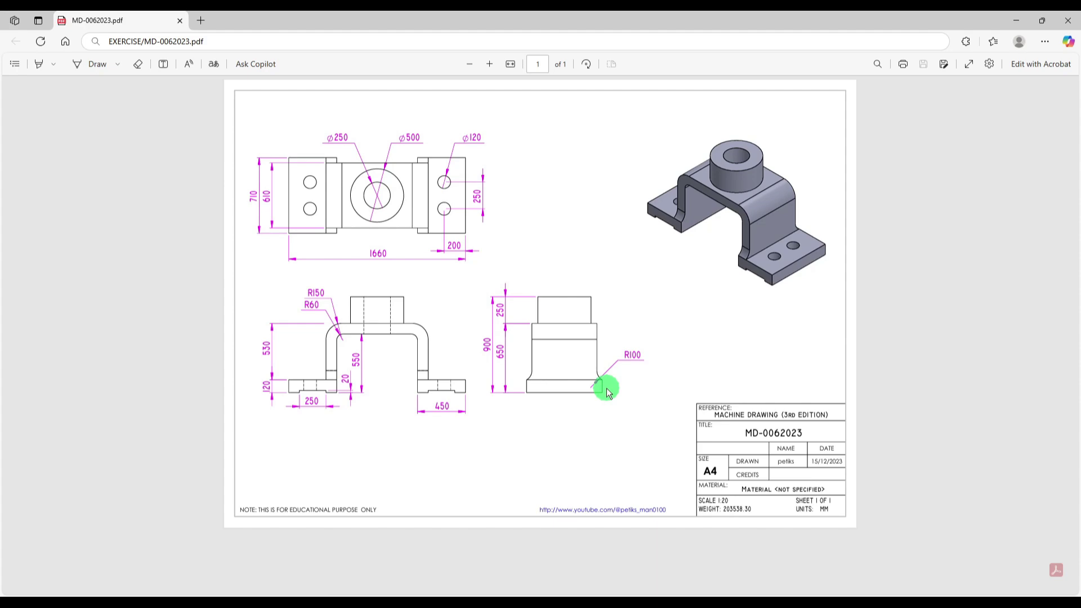
{"action": "key", "text": "alt+Tab"}
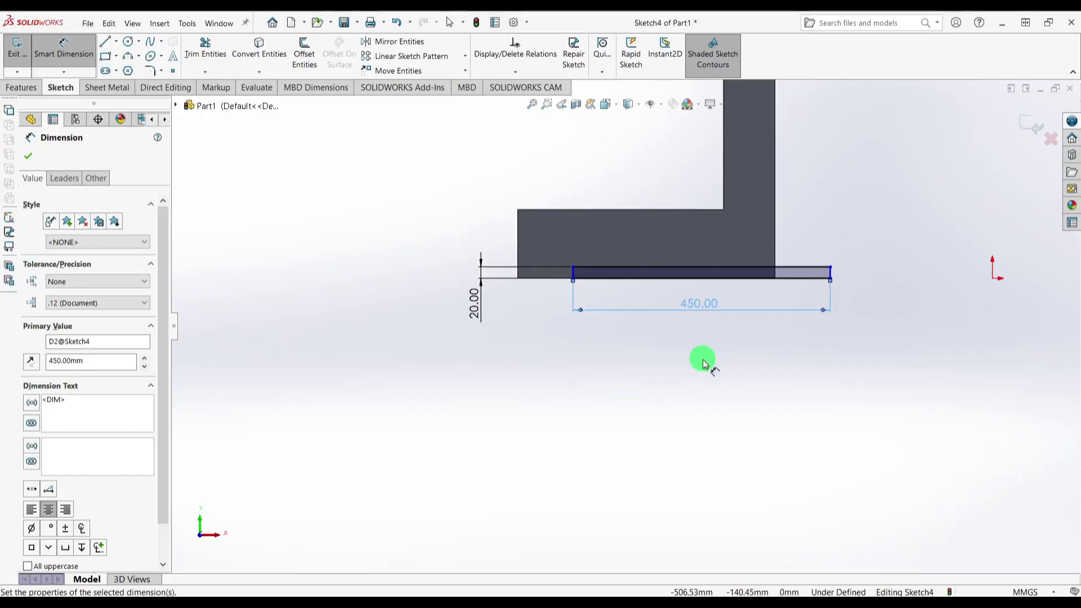
{"action": "scroll", "coordinate": [702, 363], "scroll_direction": "up", "scroll_amount": 4}
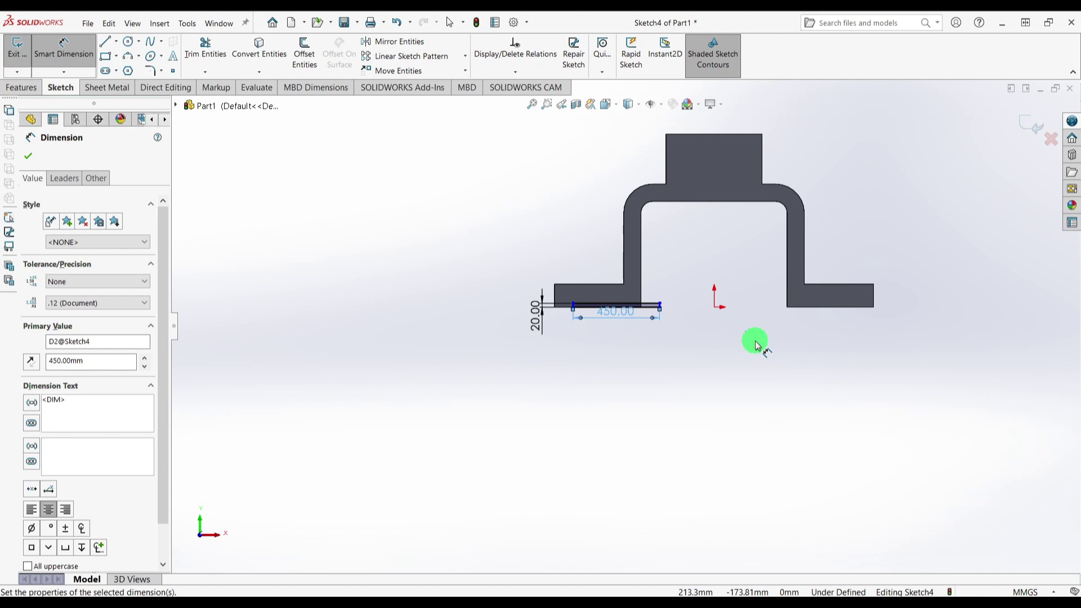
{"action": "left_click", "coordinate": [702, 338]}
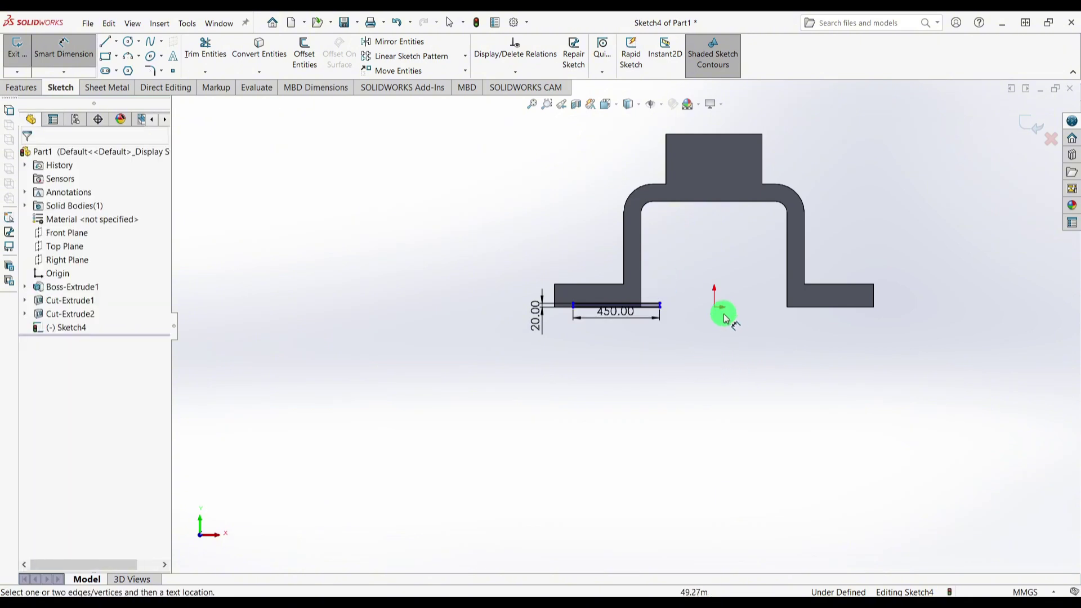
{"action": "mouse_move", "coordinate": [631, 313]}
{"action": "left_mouse_down"}
{"action": "mouse_move", "coordinate": [625, 336]}
{"action": "mouse_move", "coordinate": [628, 327]}
{"action": "left_mouse_up"}
{"action": "scroll", "coordinate": [651, 332], "scroll_direction": "down", "scroll_amount": 3}
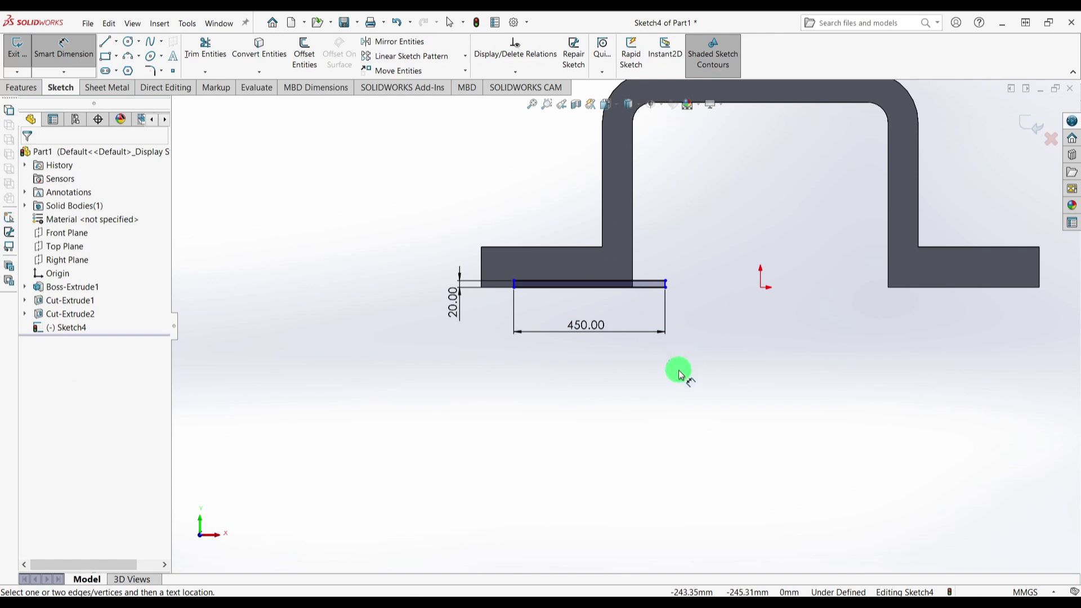
{"action": "key", "text": "Escape"}
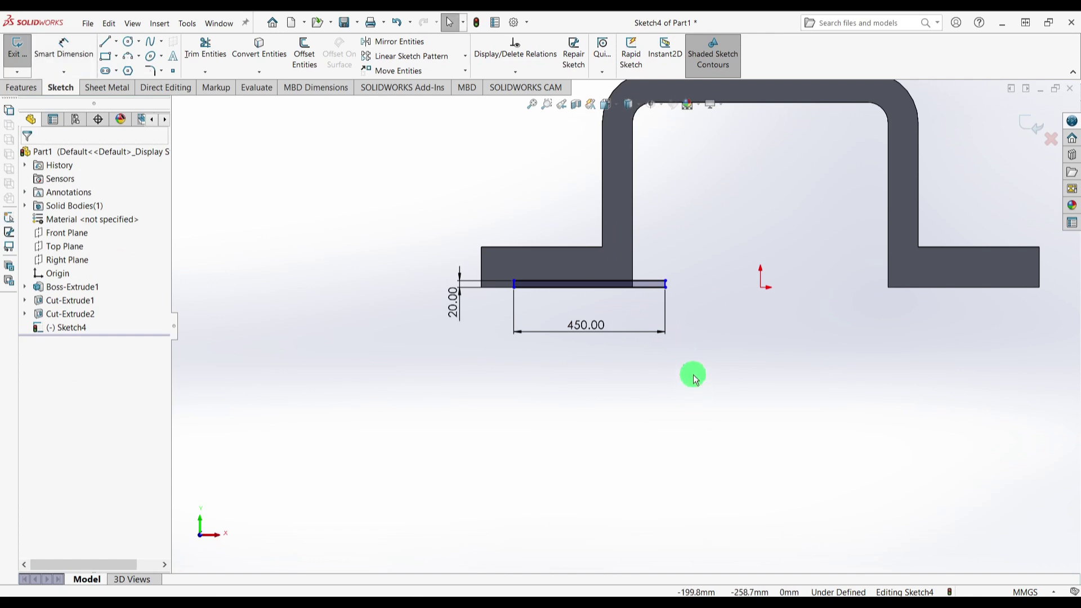
Step: Exit the rectangle's sketch and check the foot dimensions in the PDF drawing
{"action": "left_click", "coordinate": [1026, 122]}
{"action": "scroll", "coordinate": [786, 290], "scroll_direction": "up", "scroll_amount": 2}
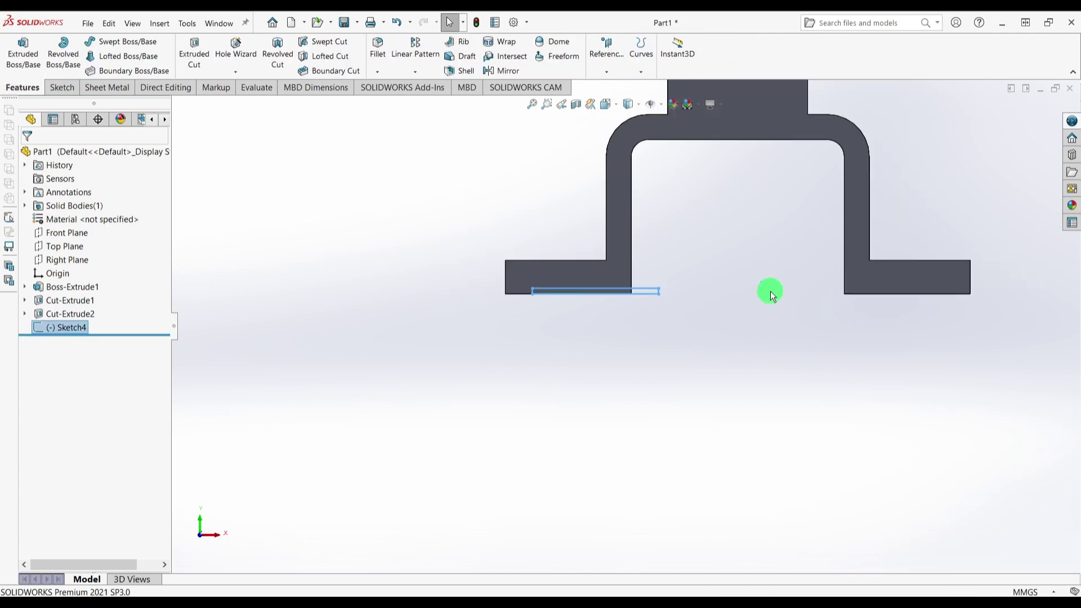
{"action": "key", "text": "alt+Tab"}
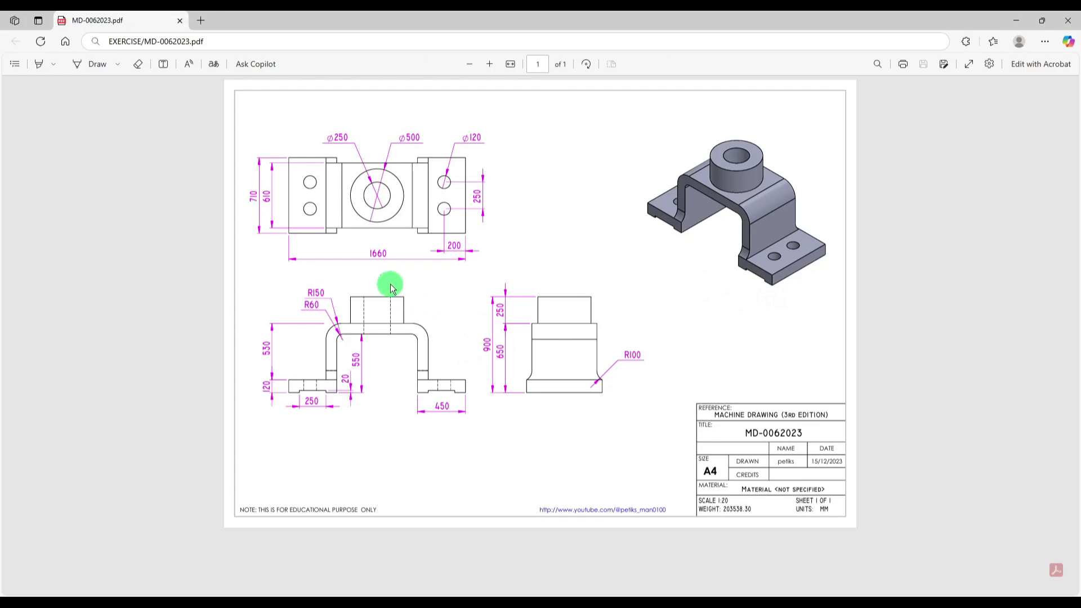
{"action": "key", "text": "alt+Tab"}
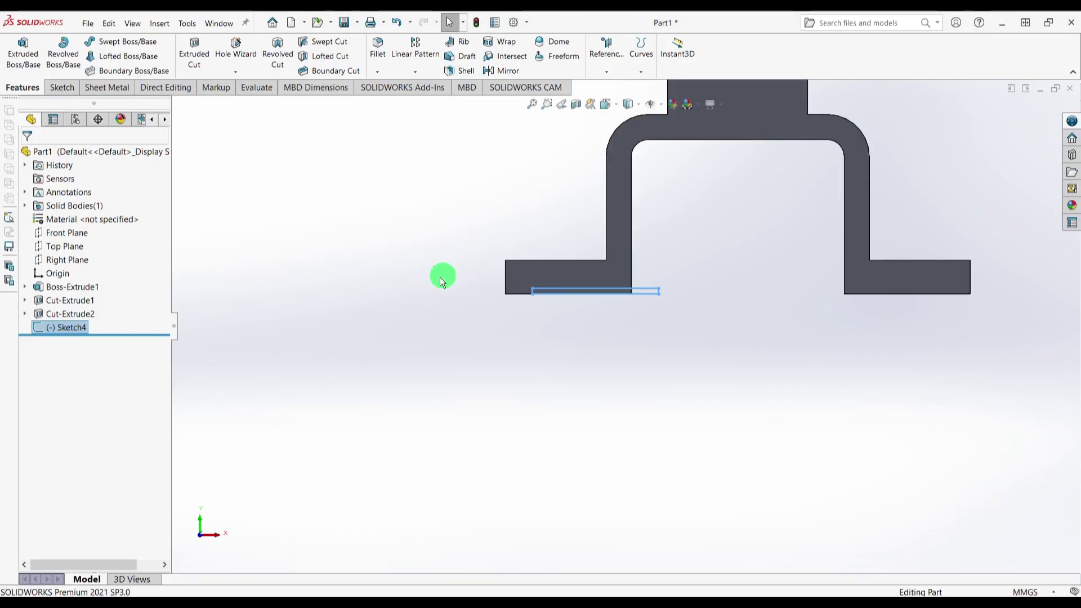
Step: Roll the part back to before the first cut and review the dimensions in the base block's sketch
{"action": "left_click_drag", "start_coordinate": [143, 337], "coordinate": [145, 304]}
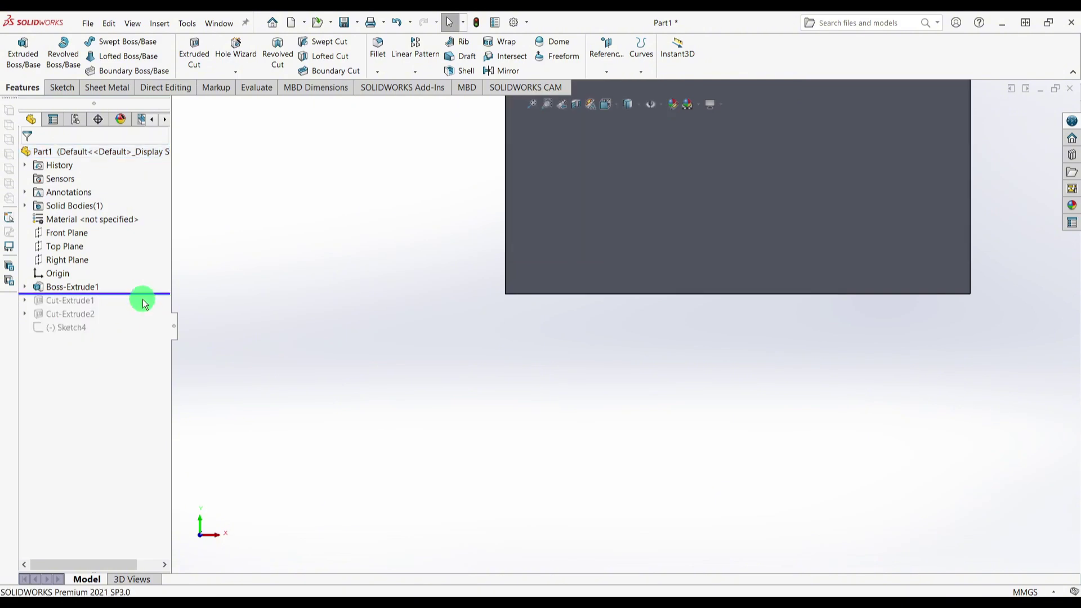
{"action": "left_click", "coordinate": [24, 287]}
{"action": "left_click", "coordinate": [75, 301]}
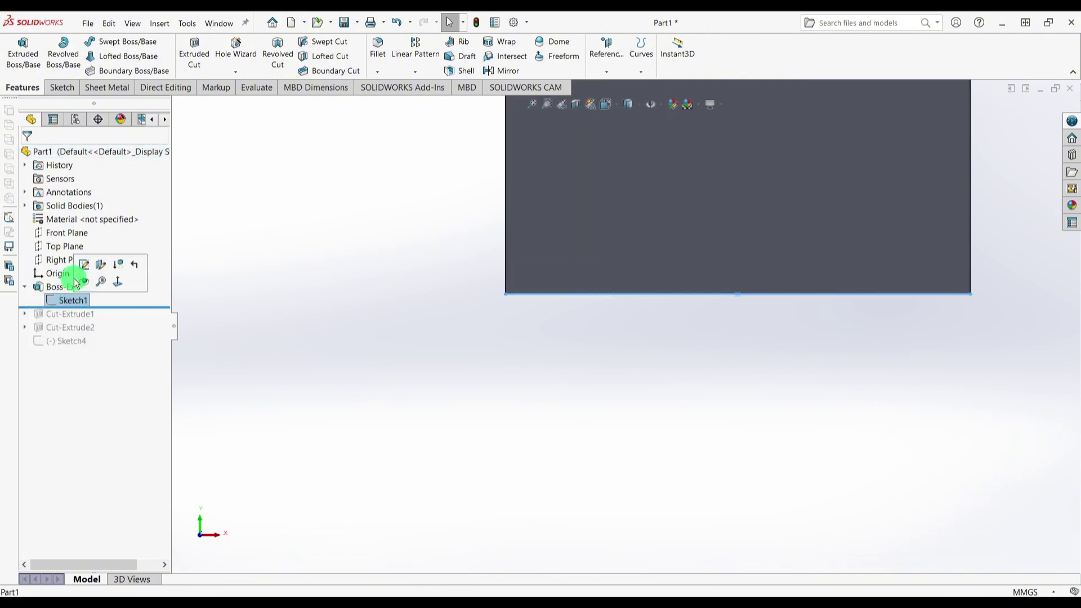
{"action": "left_click", "coordinate": [89, 267]}
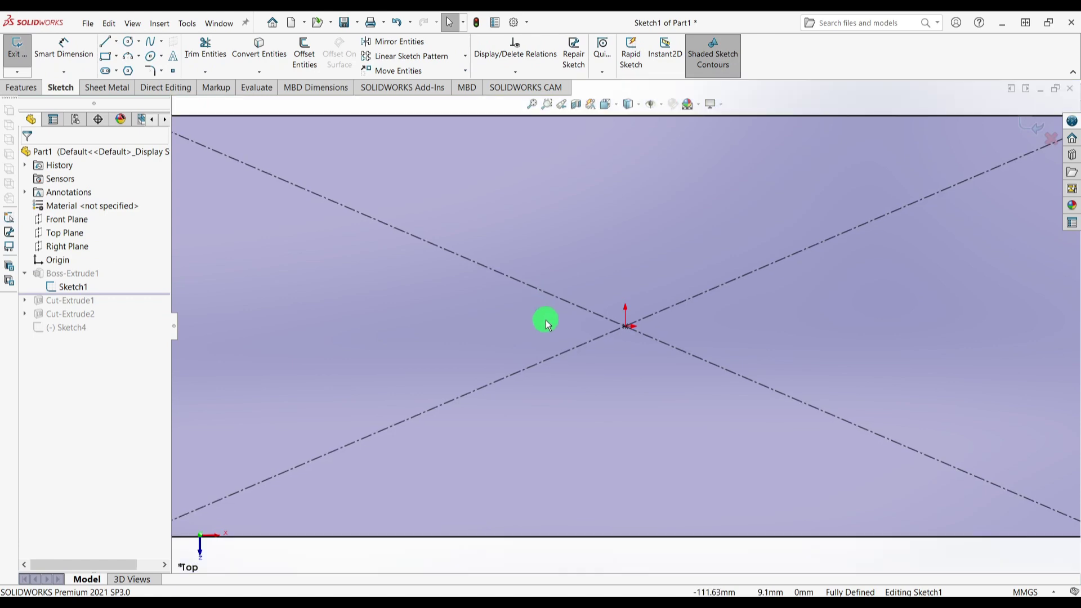
{"action": "key", "text": "f"}
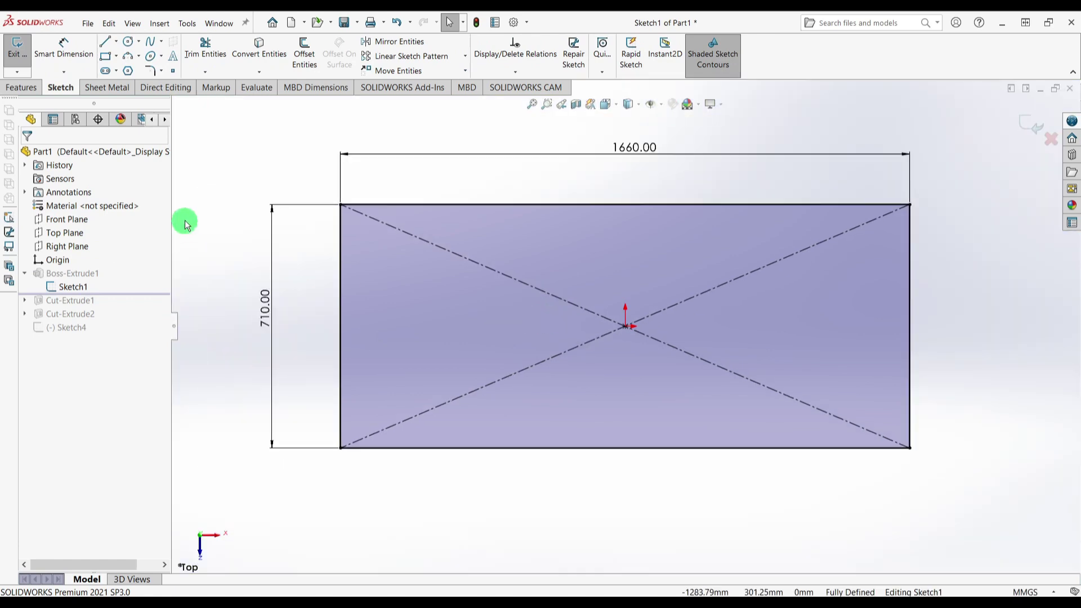
{"action": "left_click", "coordinate": [1026, 128]}
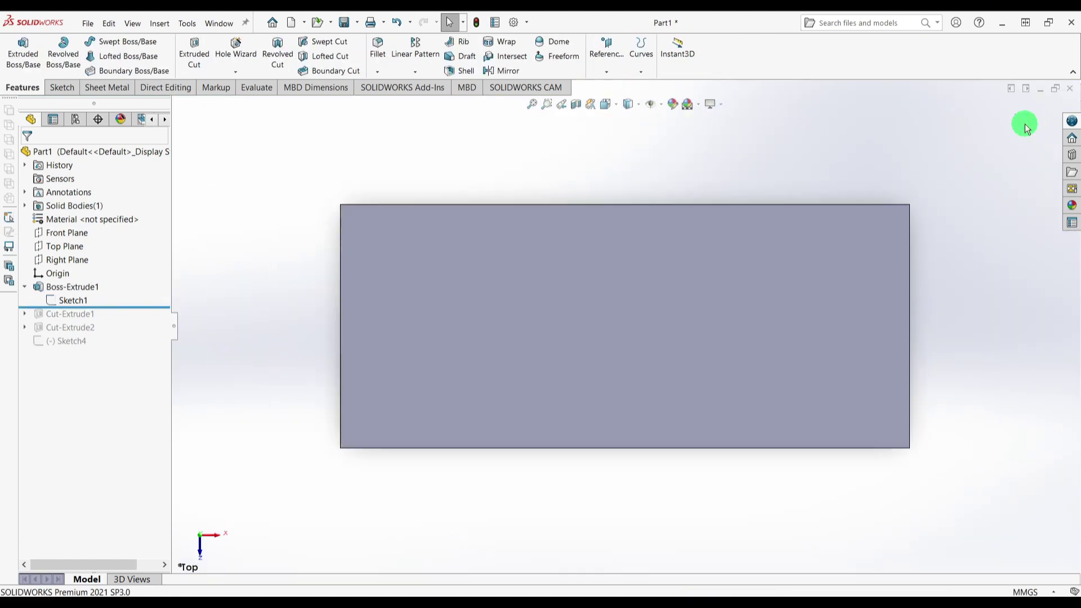
Step: Roll forward past the first cut, compare the shape with the PDF drawing, and restore the remaining features
{"action": "left_click_drag", "start_coordinate": [115, 306], "coordinate": [112, 321]}
{"action": "middle_click_drag", "start_coordinate": [463, 316], "coordinate": [560, 355]}
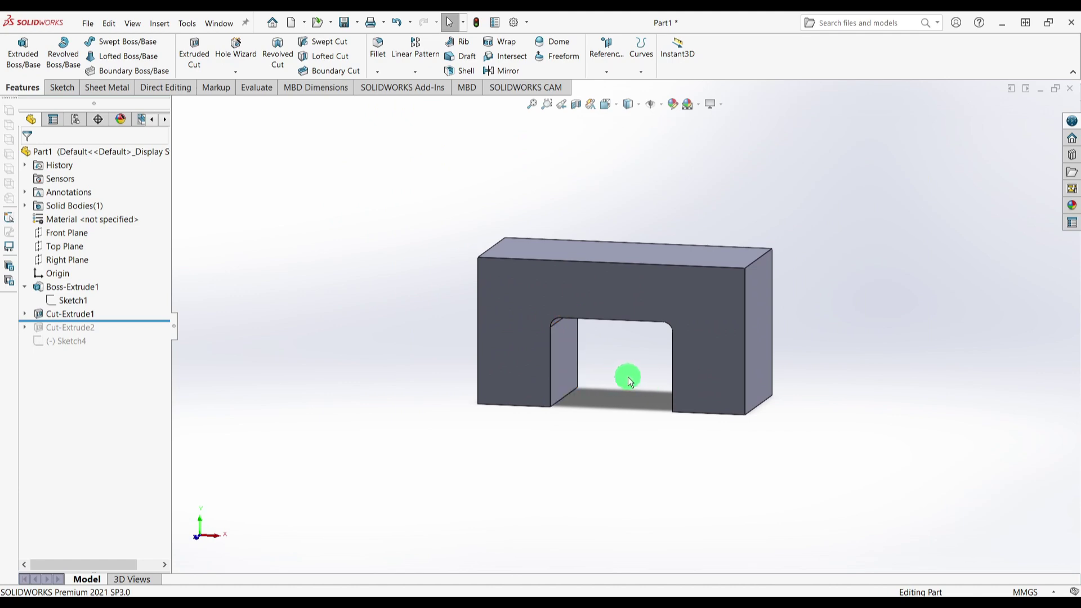
{"action": "key", "text": "alt+Tab"}
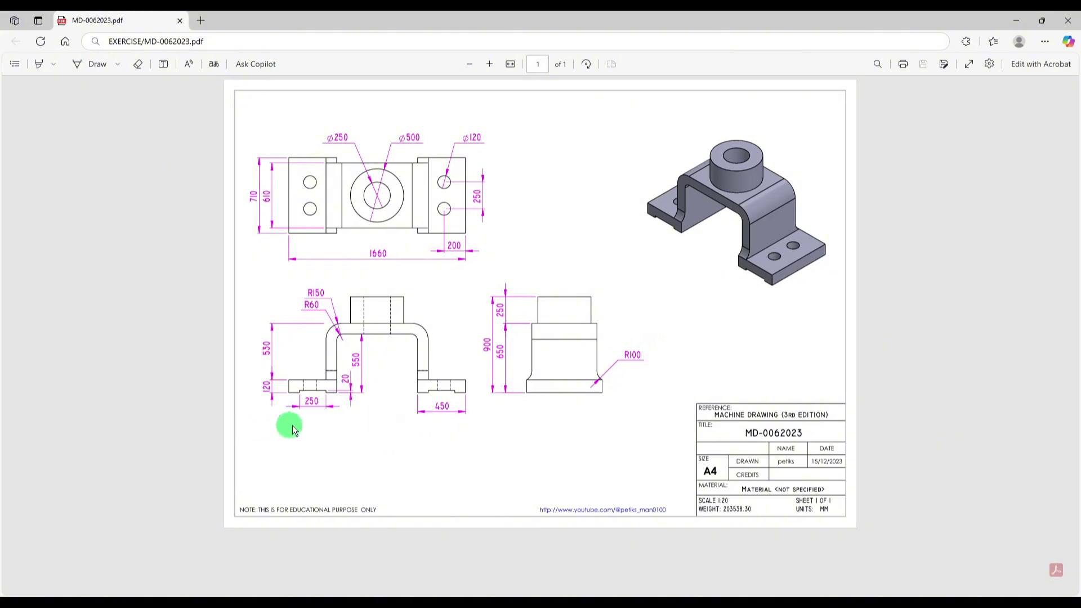
{"action": "key", "text": "alt+Tab"}
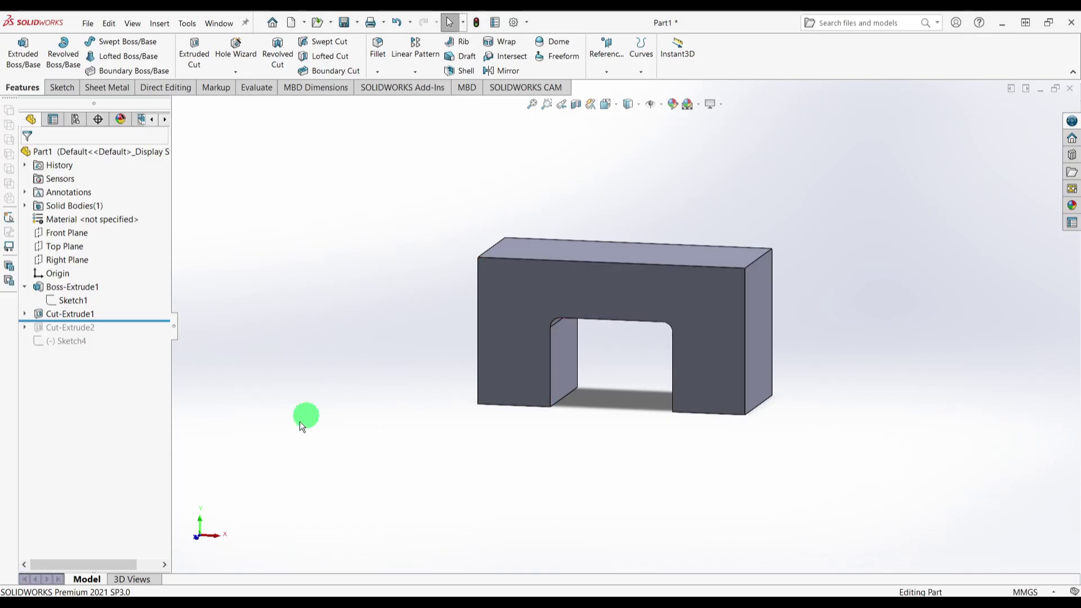
{"action": "left_click_drag", "start_coordinate": [121, 323], "coordinate": [111, 344]}
Step: Reopen the foot rectangle's sketch and set its width to 250 mm
{"action": "left_click", "coordinate": [82, 341]}
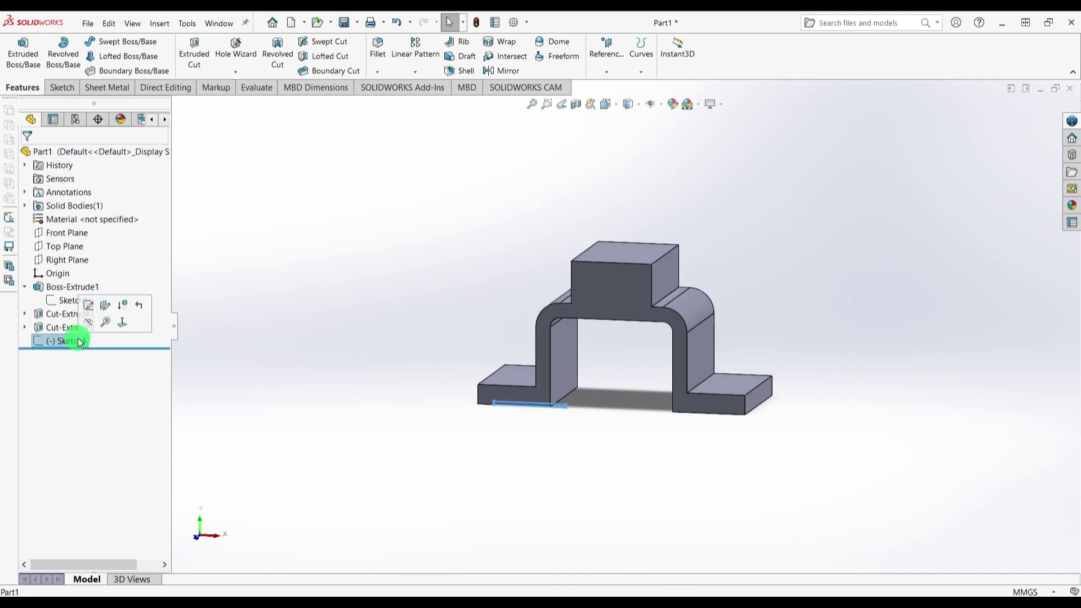
{"action": "left_click", "coordinate": [88, 305]}
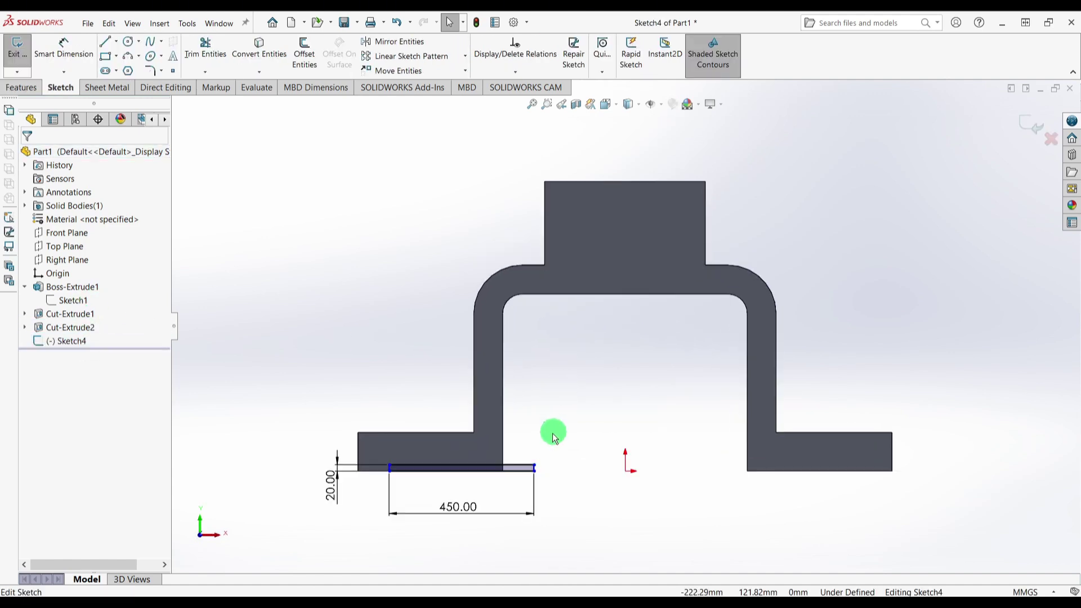
{"action": "double_click", "coordinate": [466, 507]}
{"action": "type", "text": "250"}
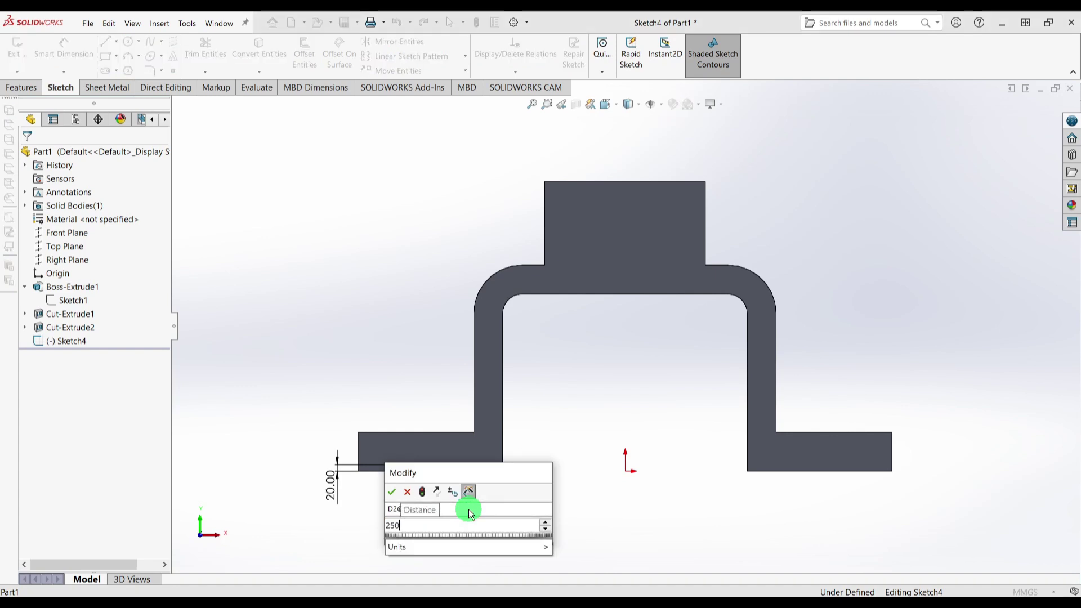
{"action": "key", "text": "Return"}
{"action": "scroll", "coordinate": [518, 494], "scroll_direction": "down", "scroll_amount": 2}
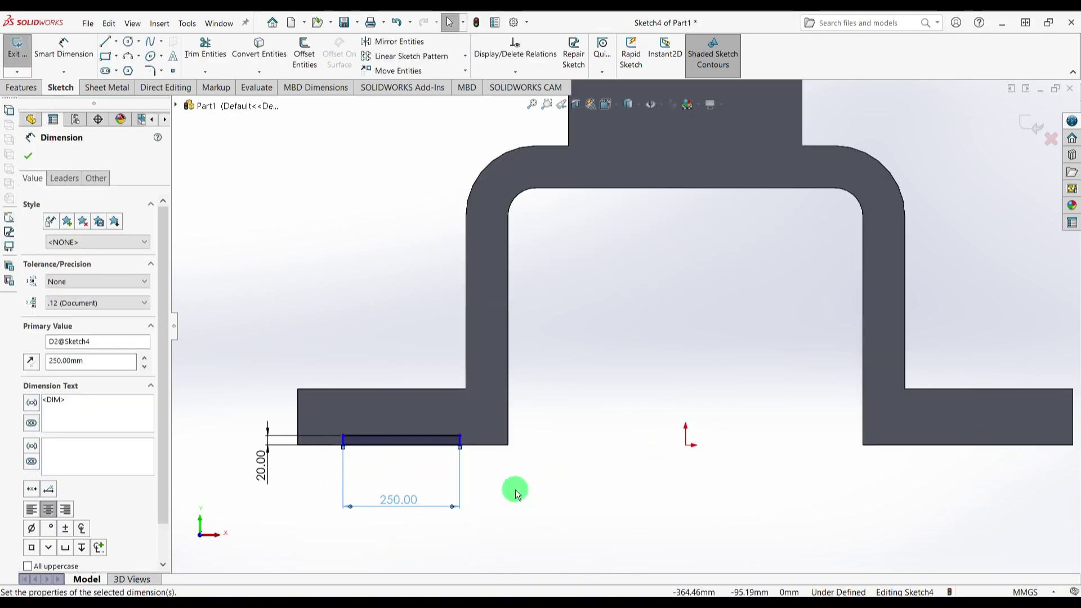
Step: Make the recess rectangle's inner vertical side collinear with the outer vertical edge of the bracket's left leg
{"action": "left_click", "coordinate": [517, 493]}
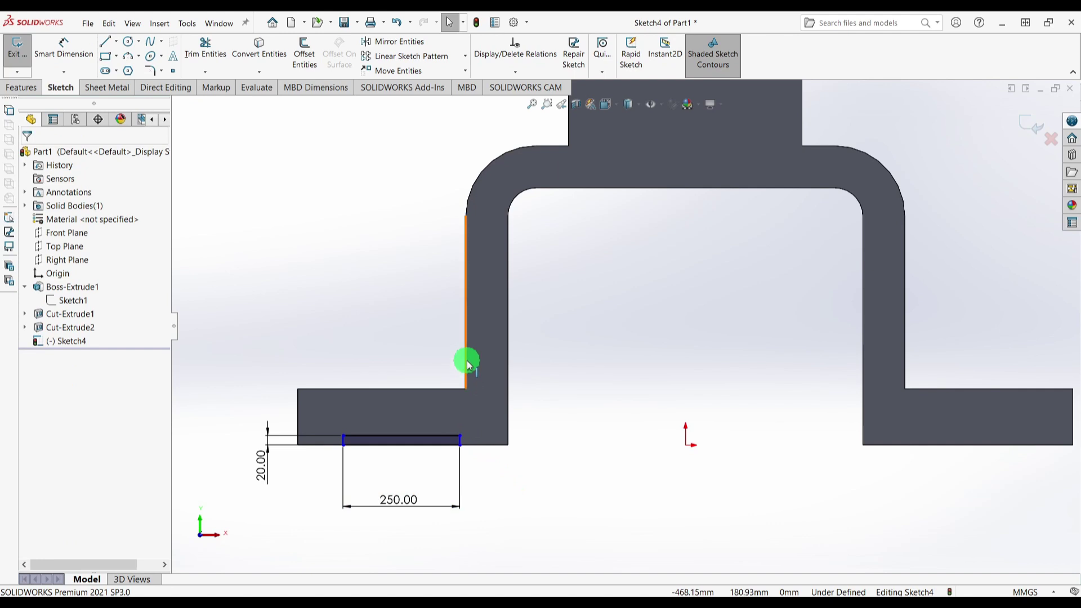
{"action": "scroll", "coordinate": [471, 442], "scroll_direction": "down", "scroll_amount": 3}
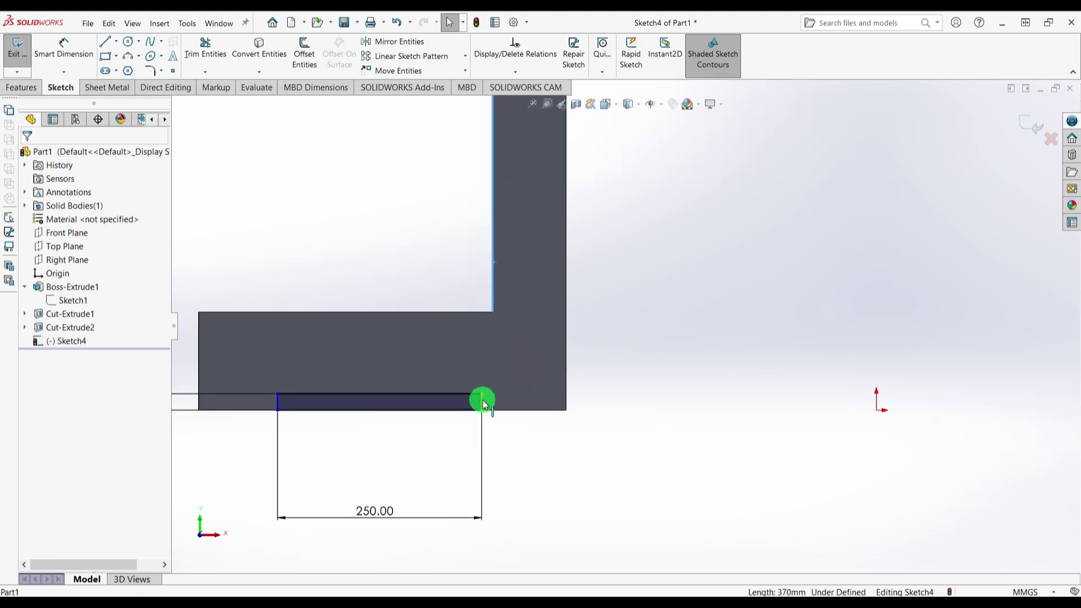
{"action": "left_click", "coordinate": [482, 402], "text": "ctrl"}
{"action": "left_click", "coordinate": [46, 293]}
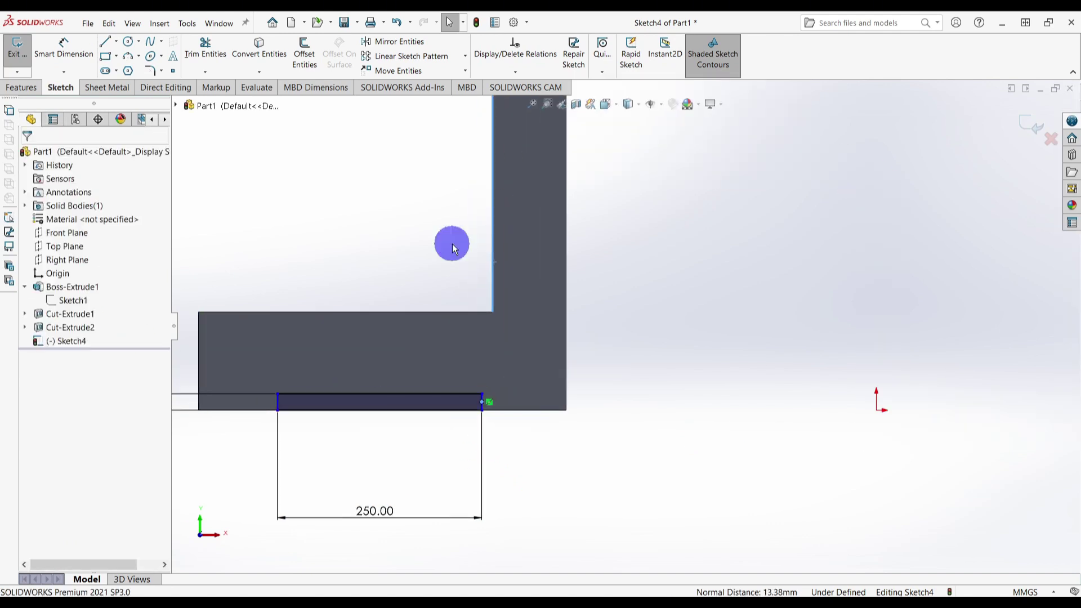
{"action": "left_click", "coordinate": [482, 399]}
{"action": "left_click", "coordinate": [482, 403]}
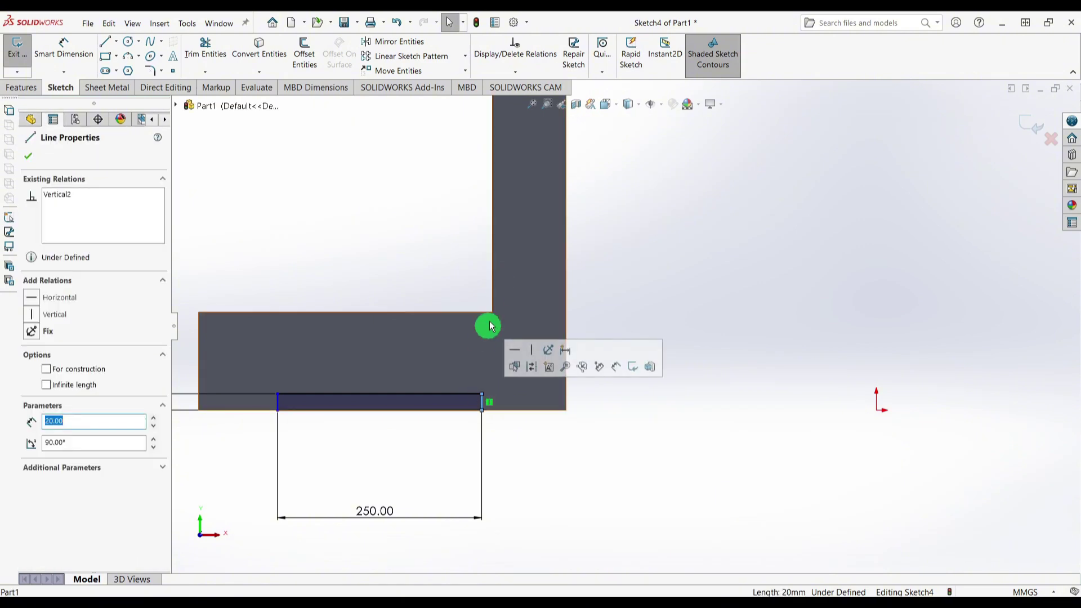
{"action": "left_click", "coordinate": [494, 279], "text": "ctrl"}
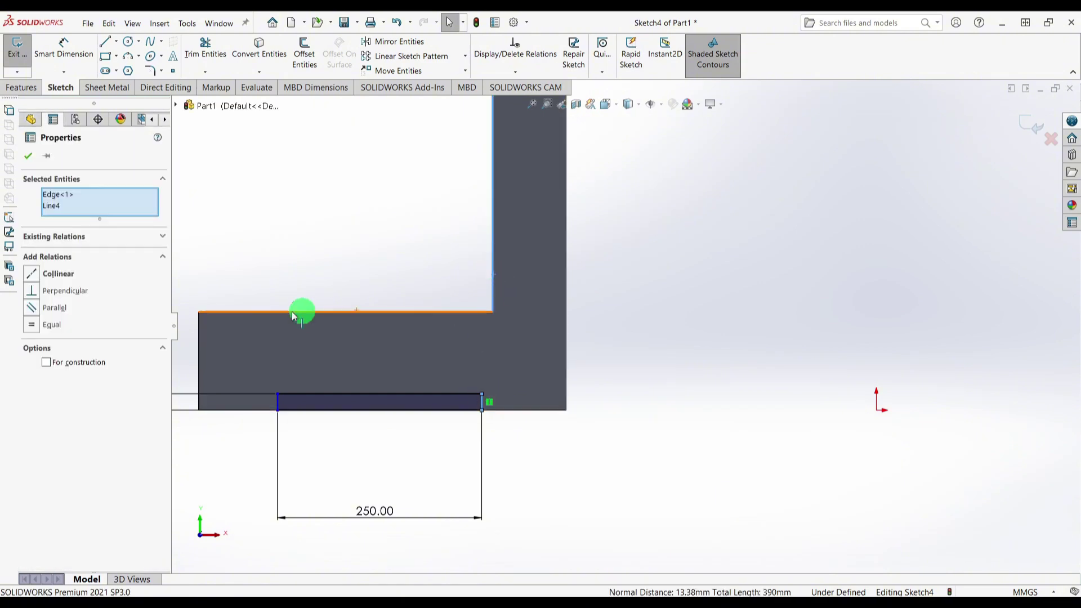
{"action": "left_click", "coordinate": [51, 298]}
{"action": "left_click", "coordinate": [34, 275]}
{"action": "left_click", "coordinate": [333, 236]}
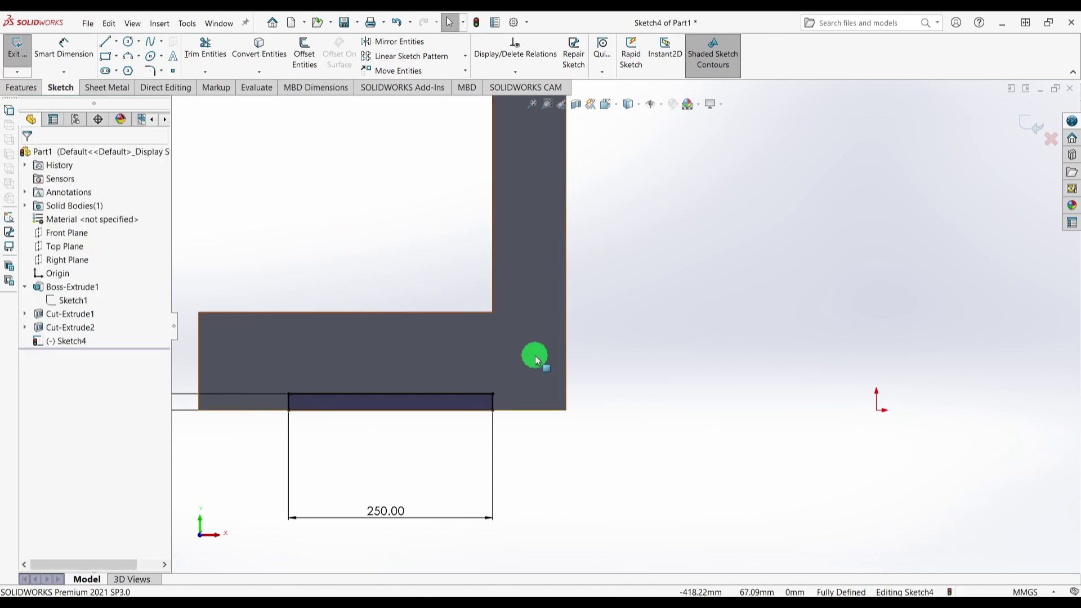
Step: Draw a vertical construction line about 422 mm long upward from the origin
{"action": "scroll", "coordinate": [536, 357], "scroll_direction": "up", "scroll_amount": 3}
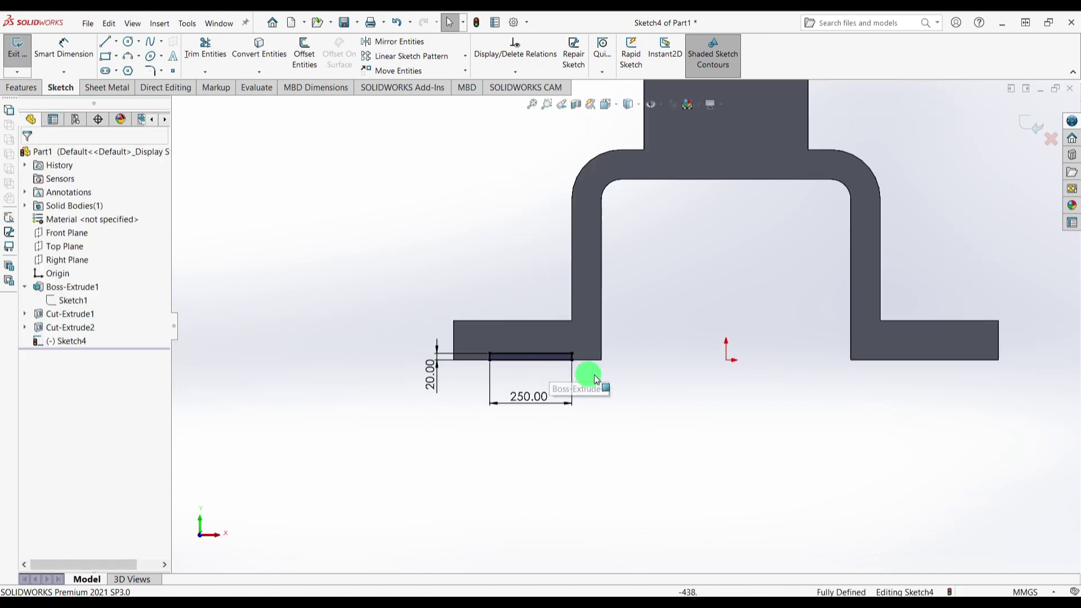
{"action": "left_click", "coordinate": [116, 43]}
{"action": "left_click", "coordinate": [119, 69]}
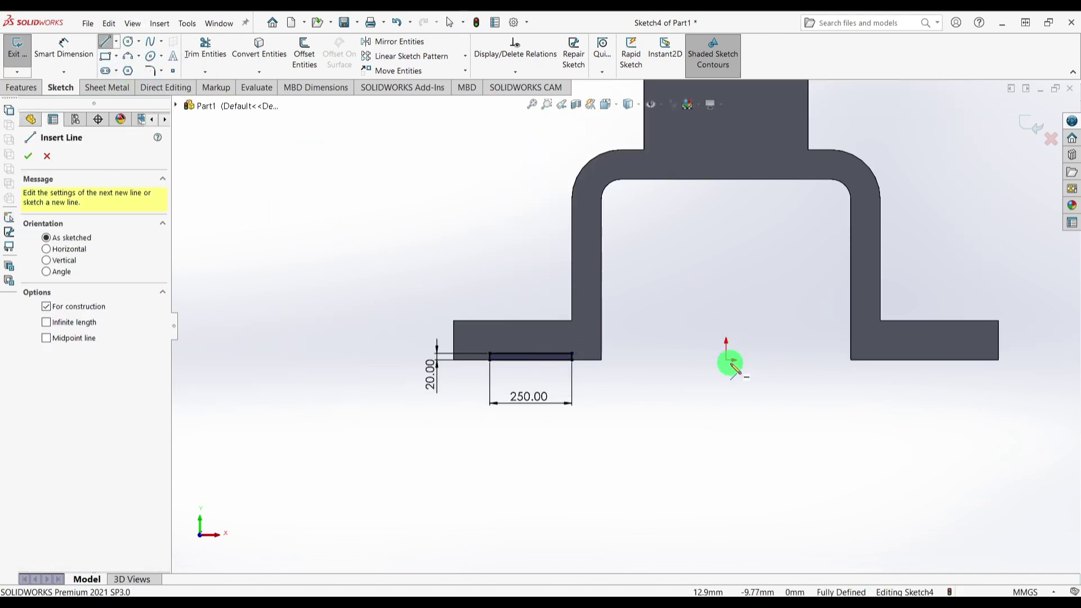
{"action": "left_click", "coordinate": [726, 361]}
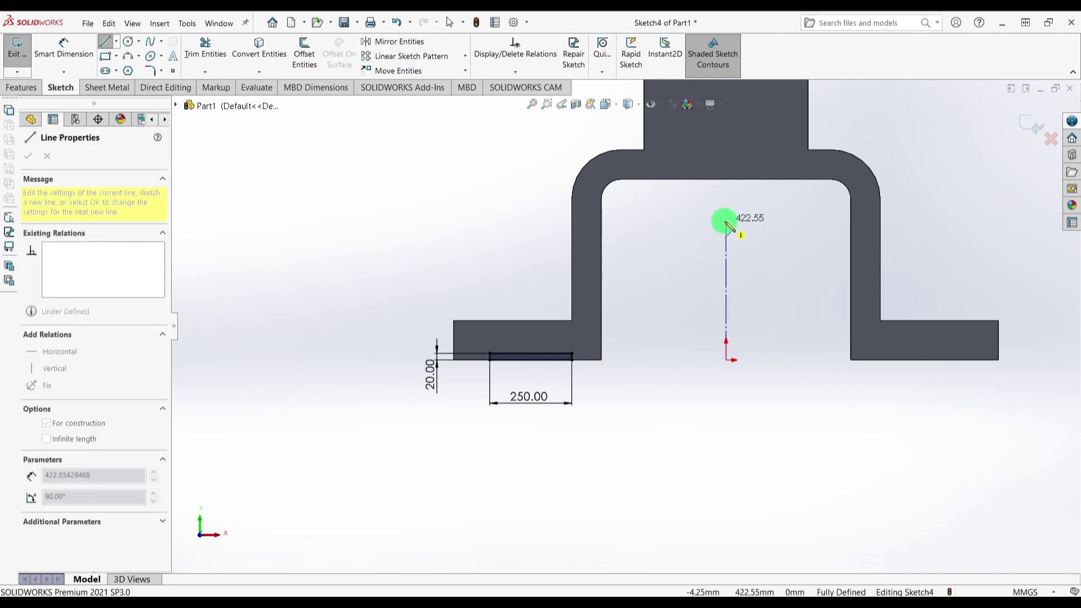
{"action": "left_click", "coordinate": [726, 220]}
{"action": "key", "text": "Escape"}
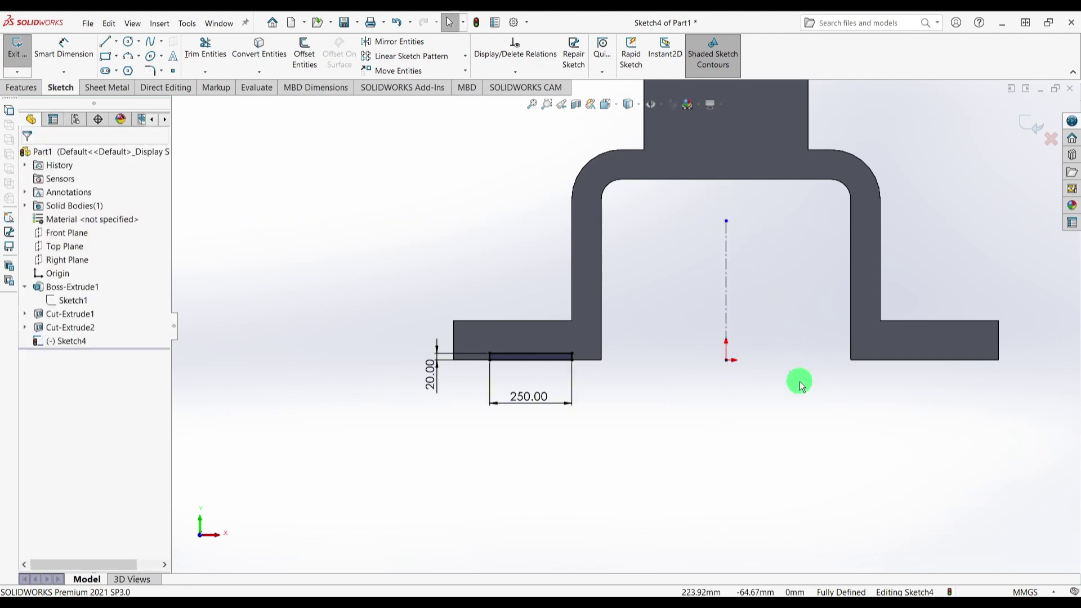
Step: Mirror the four lines of the recess rectangle about the vertical construction line
{"action": "left_click", "coordinate": [387, 47]}
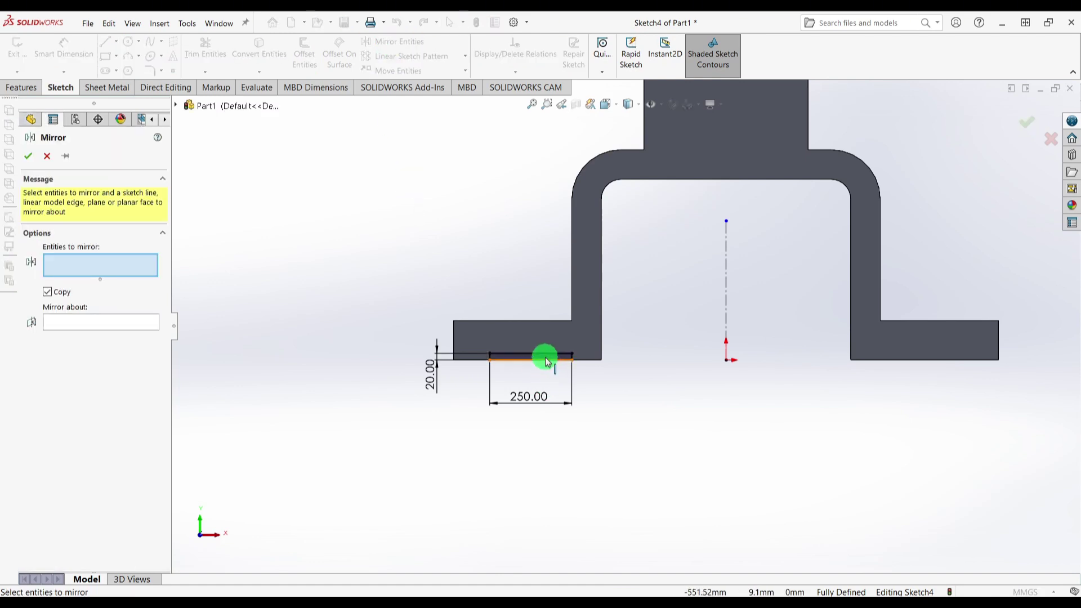
{"action": "scroll", "coordinate": [546, 363], "scroll_direction": "down", "scroll_amount": 3}
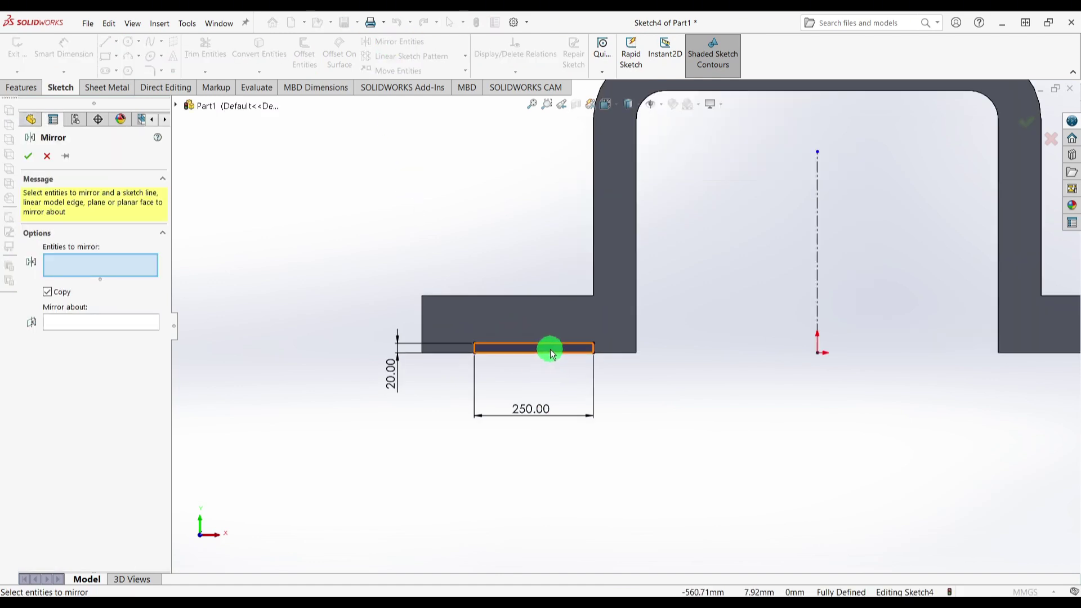
{"action": "left_click", "coordinate": [552, 349]}
{"action": "left_click", "coordinate": [99, 357]}
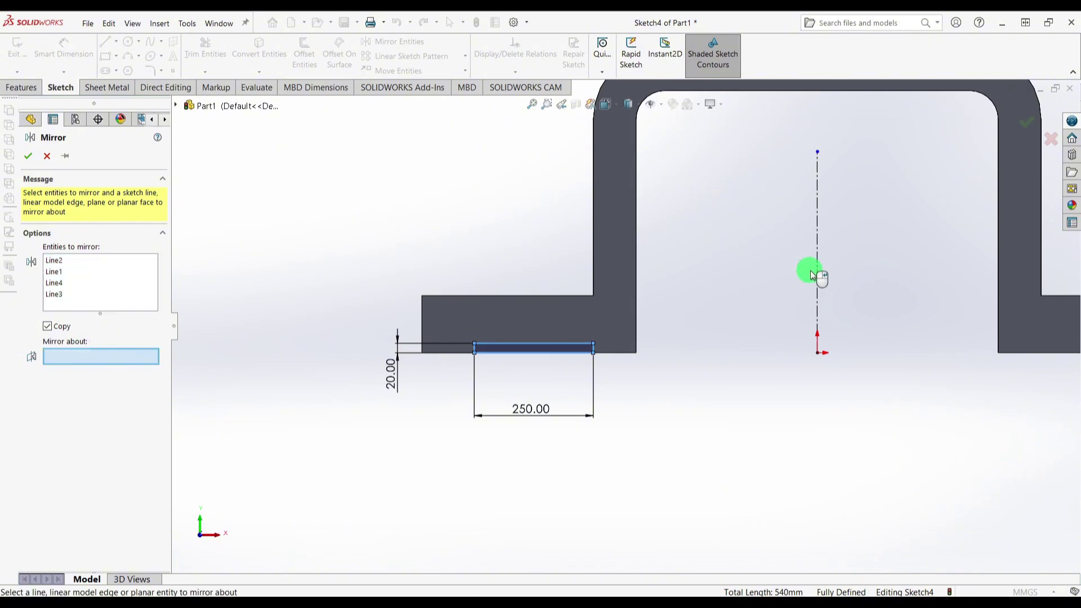
{"action": "left_click", "coordinate": [817, 219]}
{"action": "left_click", "coordinate": [30, 157]}
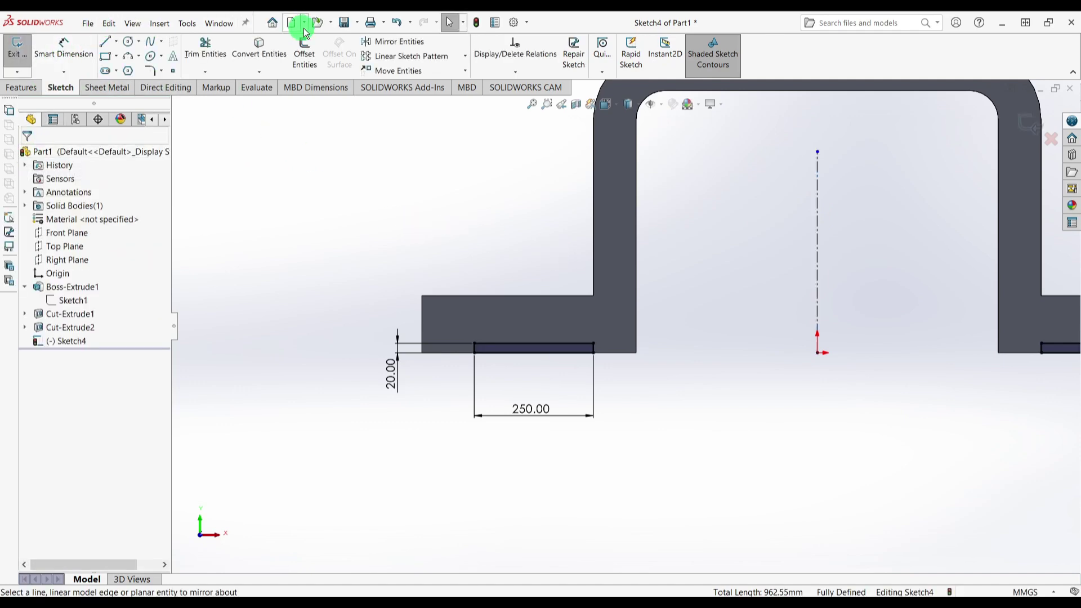
Step: Cut both recess rectangles through the bracket's feet with an Extruded Cut using the Up To Next end condition
{"action": "left_click", "coordinate": [28, 89]}
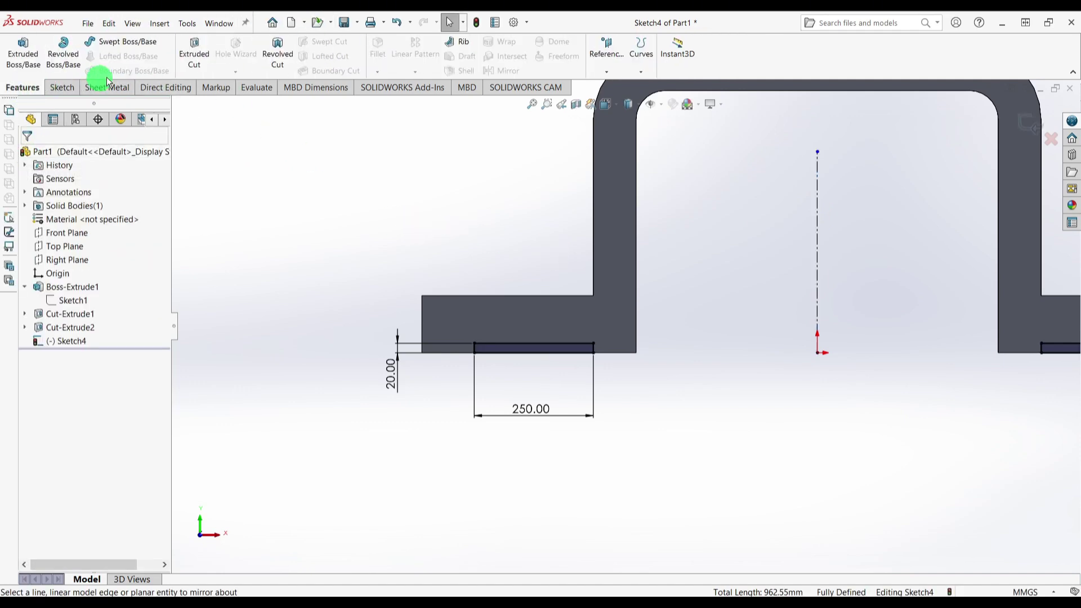
{"action": "left_click", "coordinate": [195, 54]}
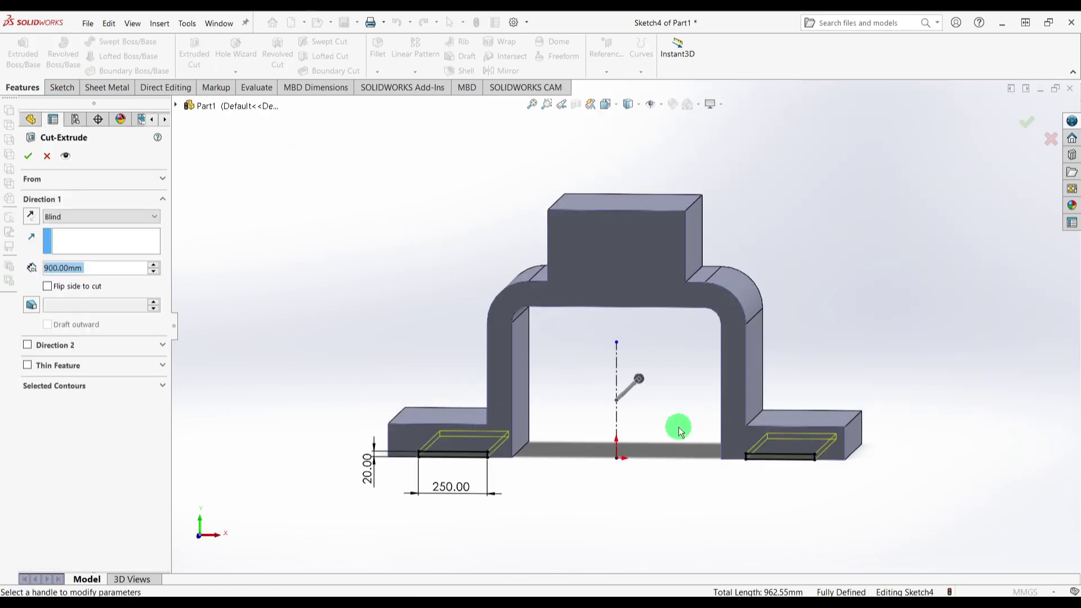
{"action": "middle_click_drag", "start_coordinate": [705, 366], "coordinate": [526, 376]}
{"action": "left_click", "coordinate": [108, 217]}
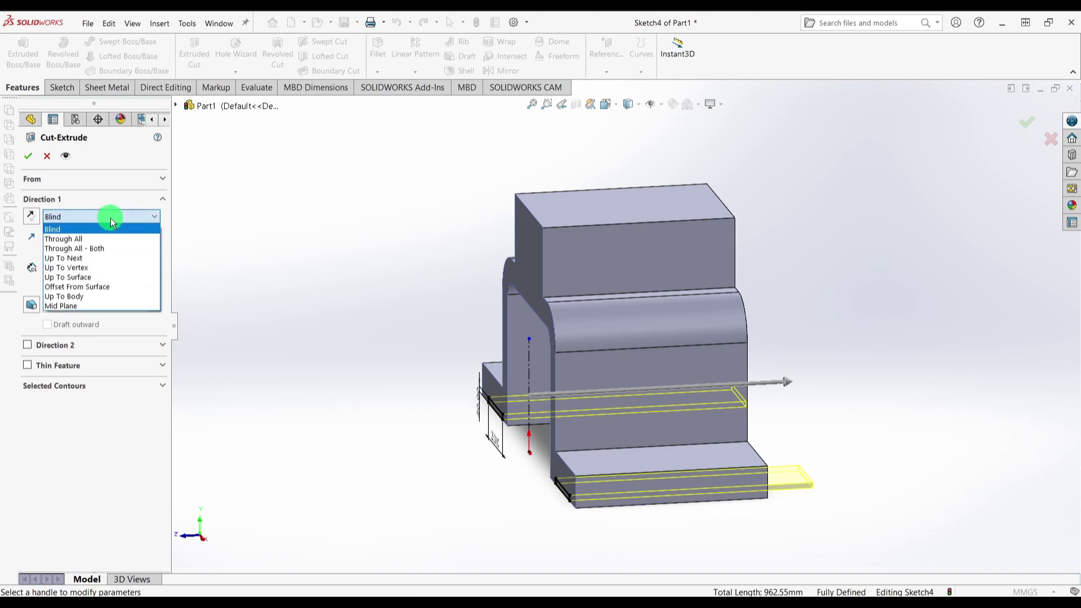
{"action": "left_click", "coordinate": [114, 259]}
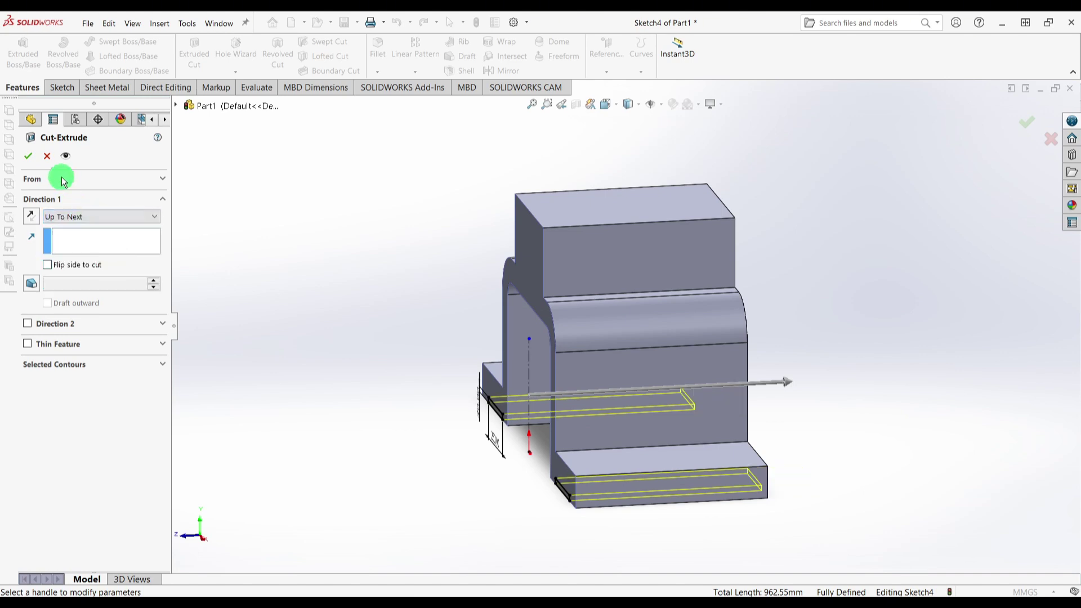
{"action": "left_click", "coordinate": [27, 157]}
{"action": "middle_click_drag", "start_coordinate": [326, 309], "coordinate": [448, 380]}
Step: Check the PDF drawing and create a reference plane through the top block's diagonally opposite front-left and rear-right vertical edges
{"action": "key", "text": "alt+Tab"}
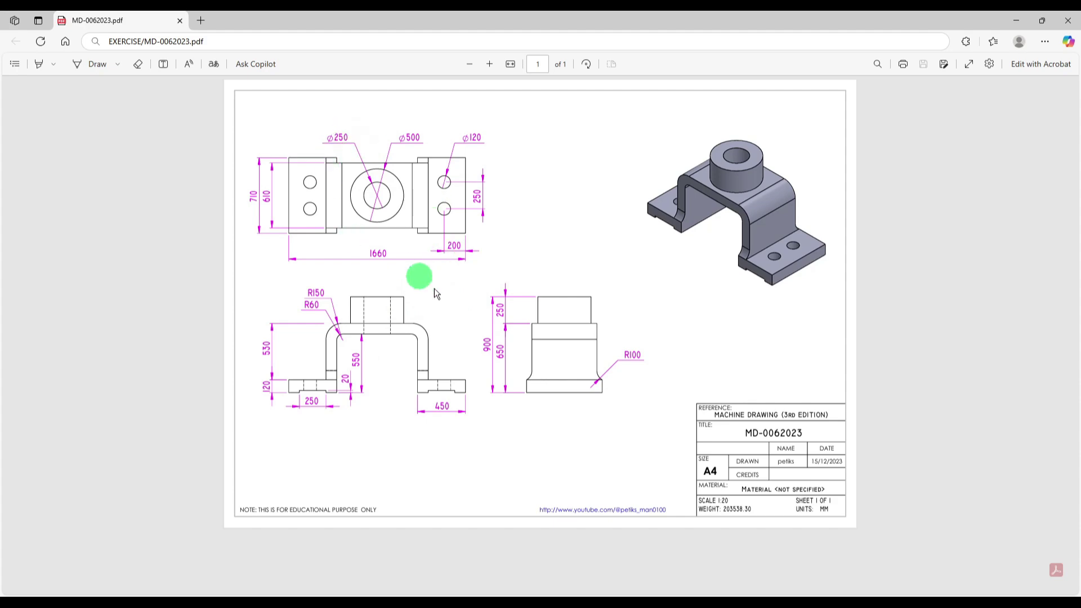
{"action": "key", "text": "alt+Tab"}
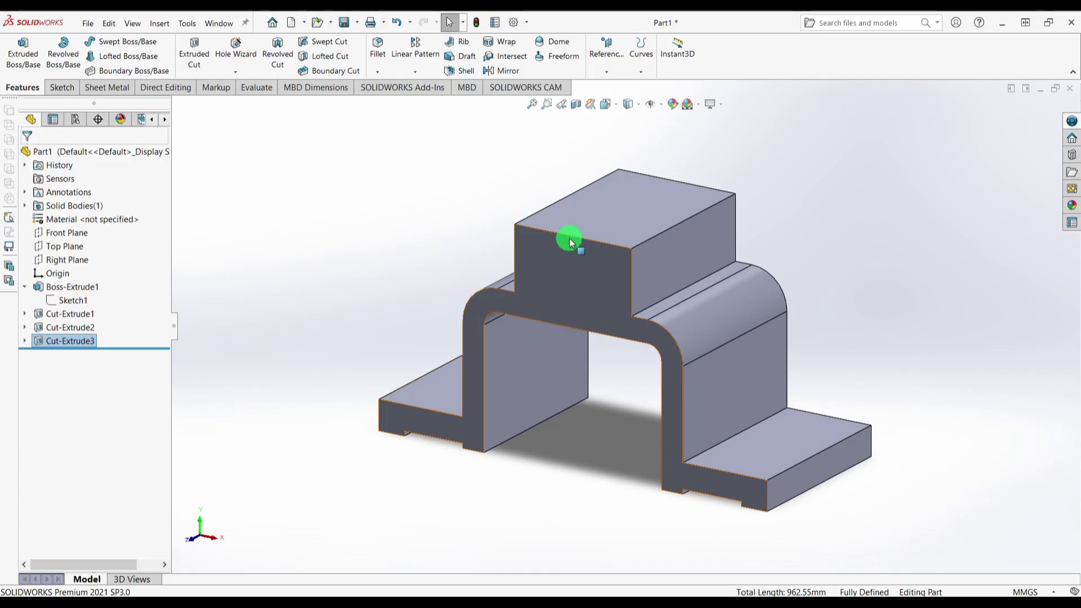
{"action": "mouse_move", "coordinate": [532, 363]}
{"action": "middle_mouse_down"}
{"action": "mouse_move", "coordinate": [577, 236]}
{"action": "mouse_move", "coordinate": [526, 357]}
{"action": "middle_mouse_up"}
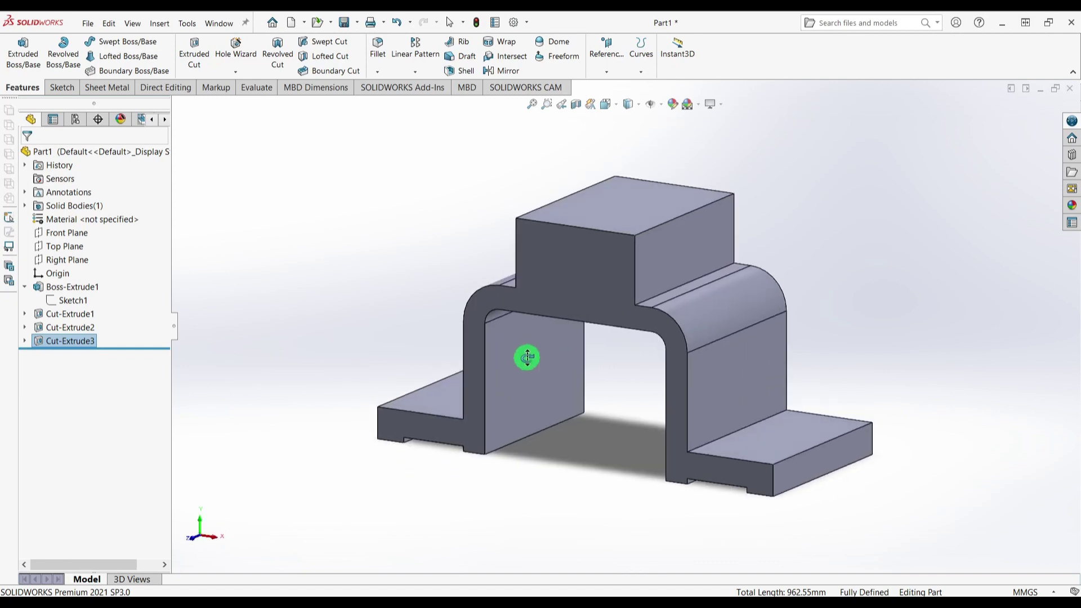
{"action": "left_click", "coordinate": [607, 61]}
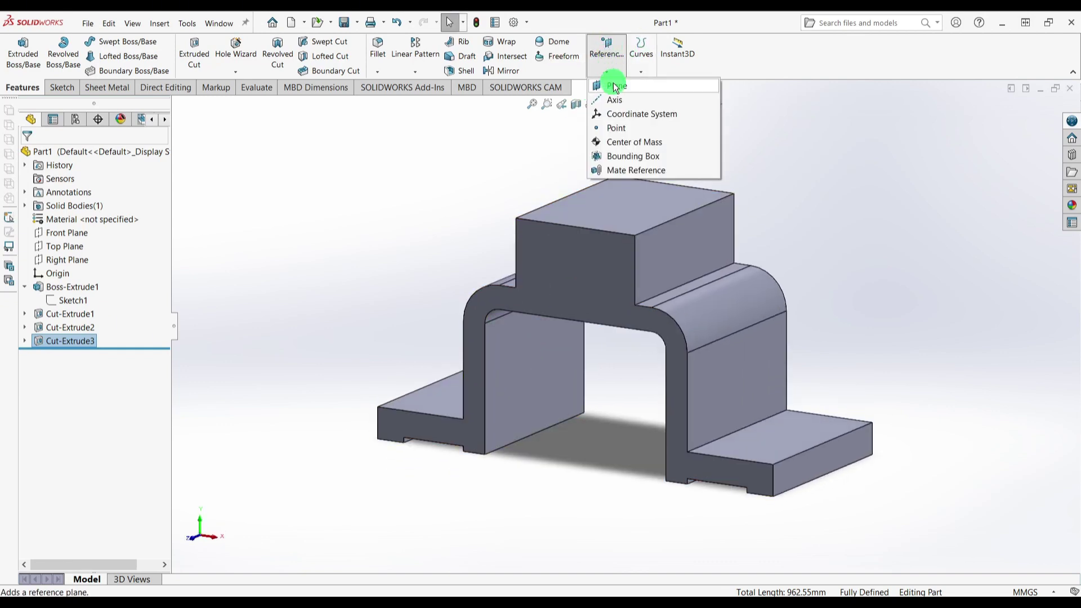
{"action": "left_click", "coordinate": [616, 87]}
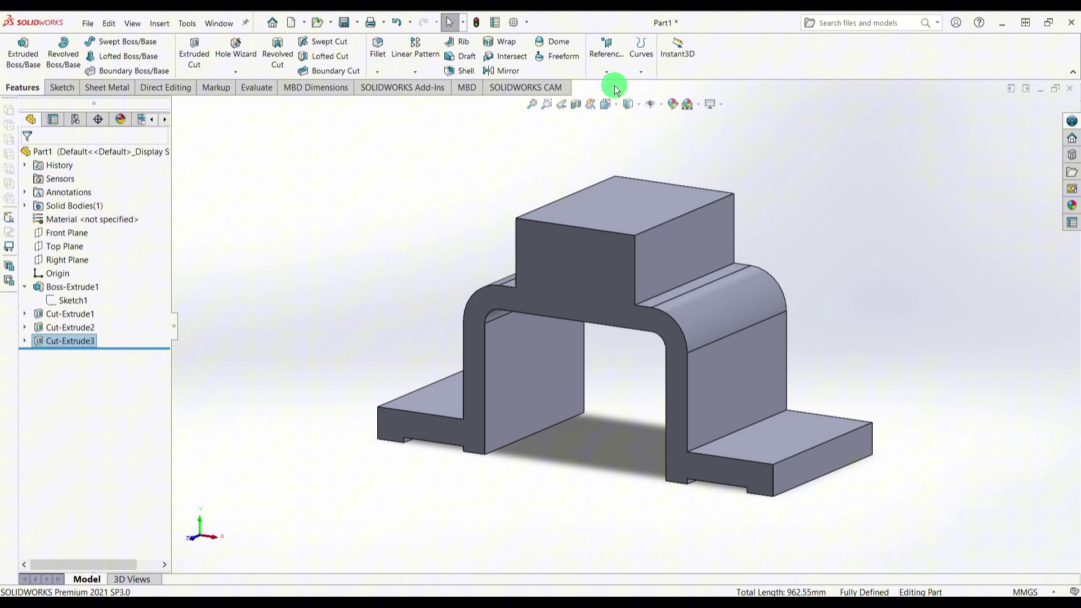
{"action": "left_click", "coordinate": [517, 237]}
{"action": "left_click", "coordinate": [734, 212]}
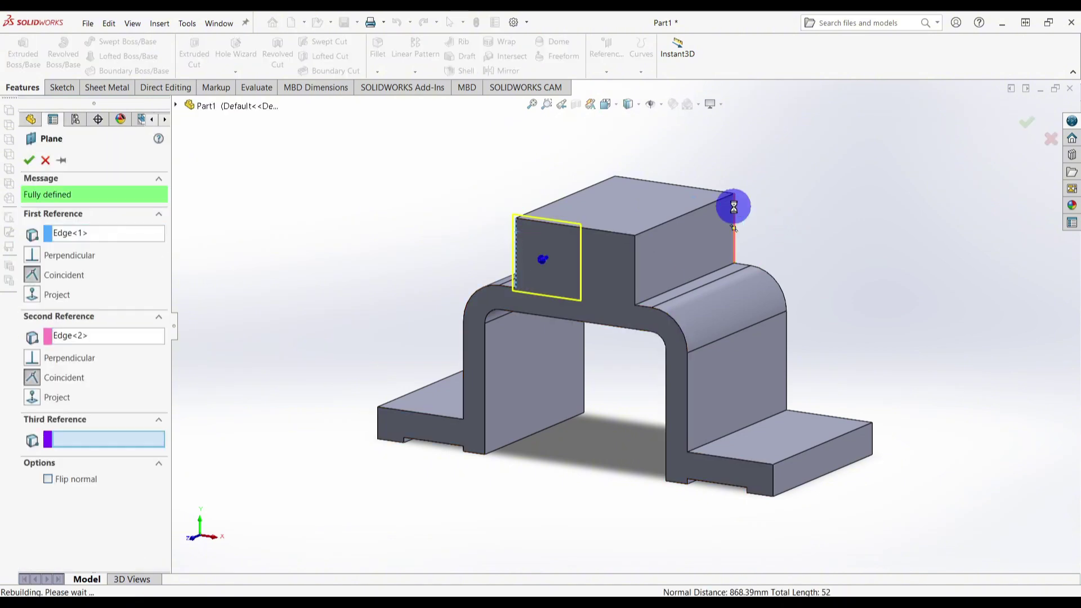
{"action": "left_click", "coordinate": [30, 161]}
Step: Start a sketch on the diagonal plane and draw a vertical construction line from the origin to above the top block
{"action": "mouse_move", "coordinate": [611, 355]}
{"action": "middle_mouse_down"}
{"action": "mouse_move", "coordinate": [630, 345]}
{"action": "mouse_move", "coordinate": [616, 337]}
{"action": "middle_mouse_up"}
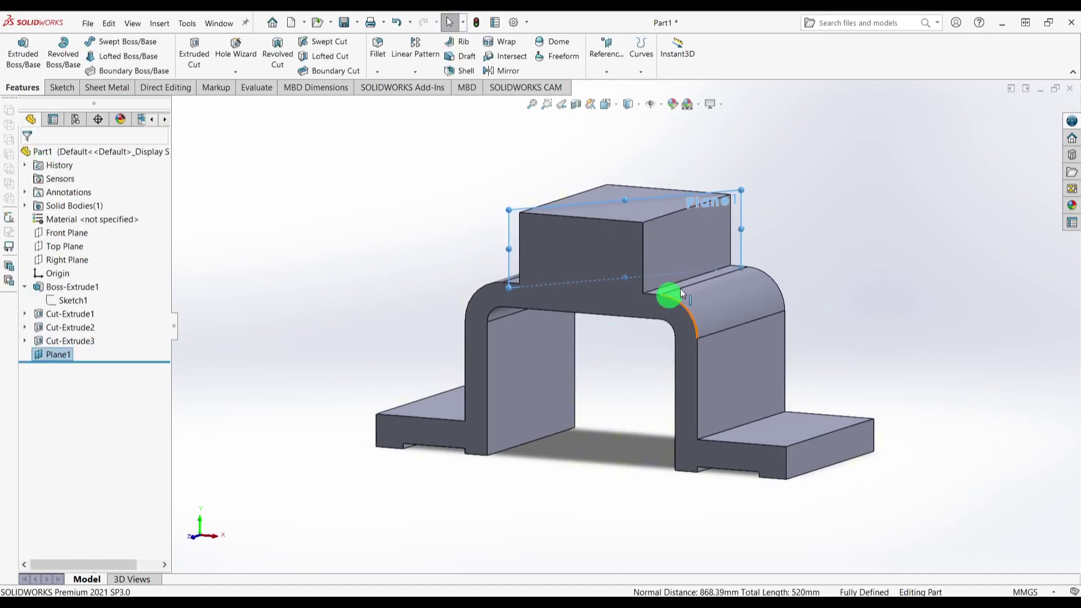
{"action": "left_click", "coordinate": [742, 209]}
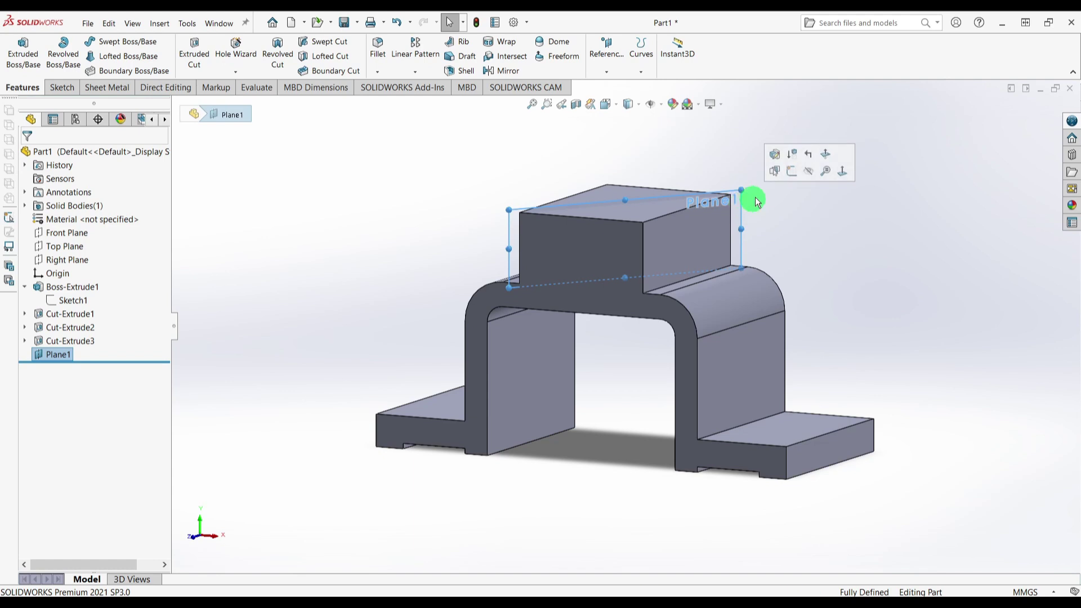
{"action": "left_click", "coordinate": [794, 172]}
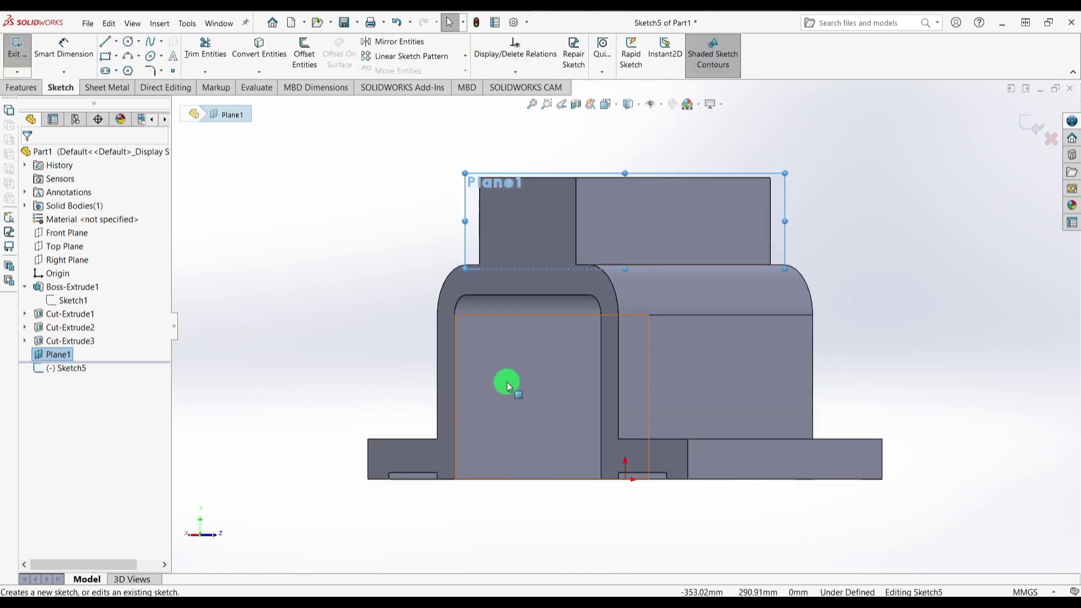
{"action": "left_click", "coordinate": [119, 43]}
{"action": "left_click", "coordinate": [135, 68]}
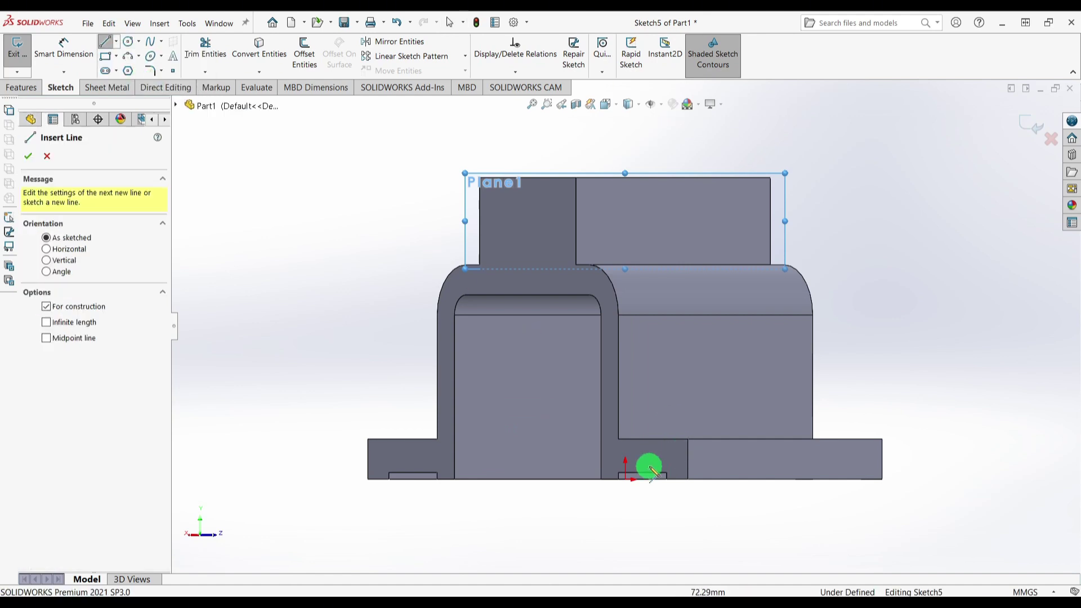
{"action": "left_click", "coordinate": [626, 479]}
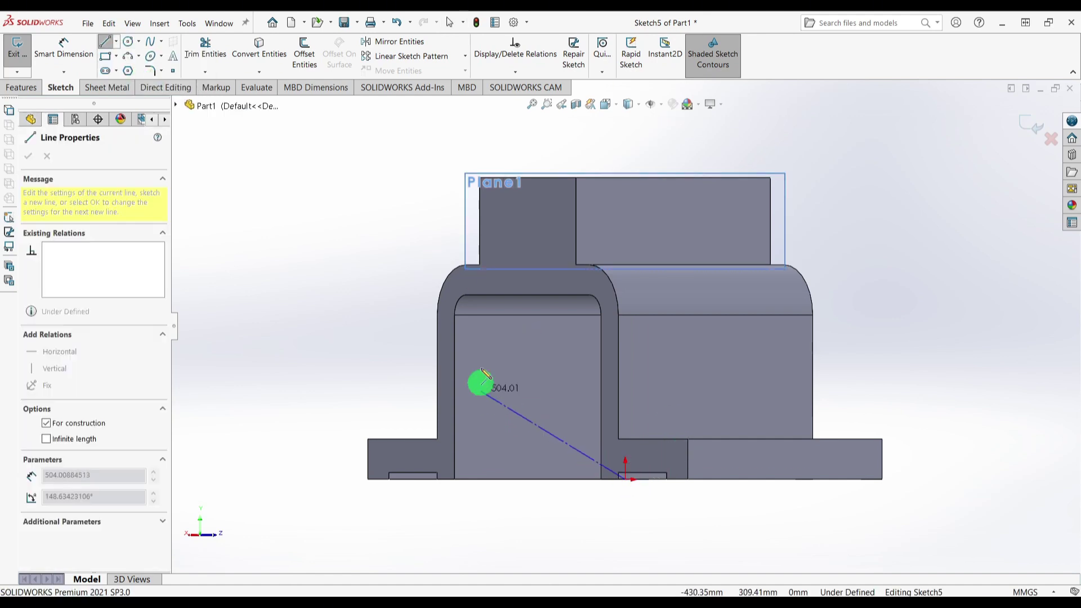
{"action": "left_click", "coordinate": [625, 144]}
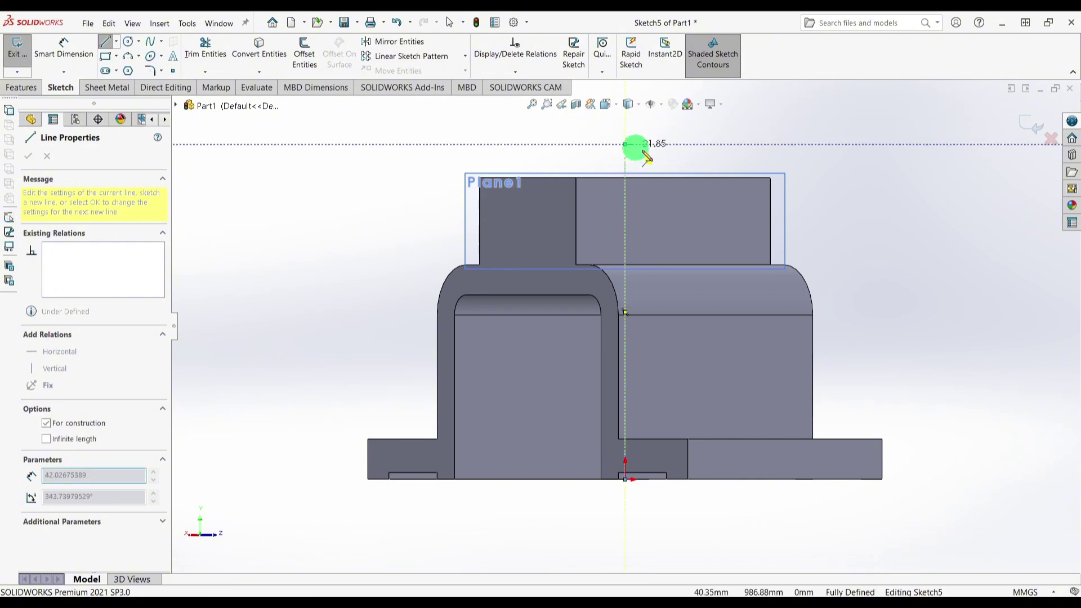
{"action": "key", "text": "Escape"}
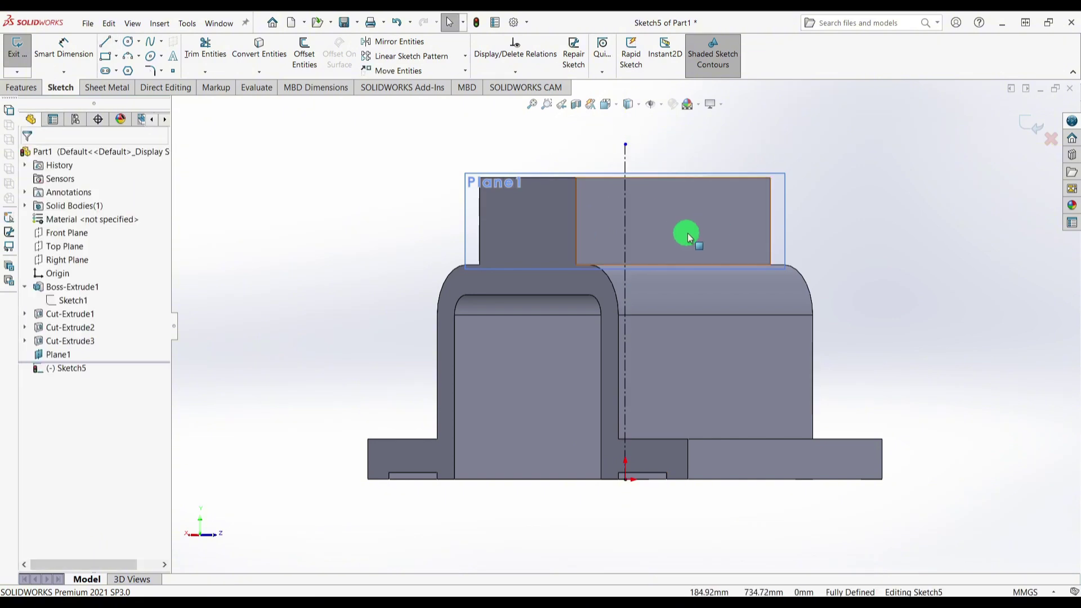
Step: Sketch a 260 mm high corner rectangle over the top block, from its upper-left corner to just short of the construction line
{"action": "left_click", "coordinate": [105, 56]}
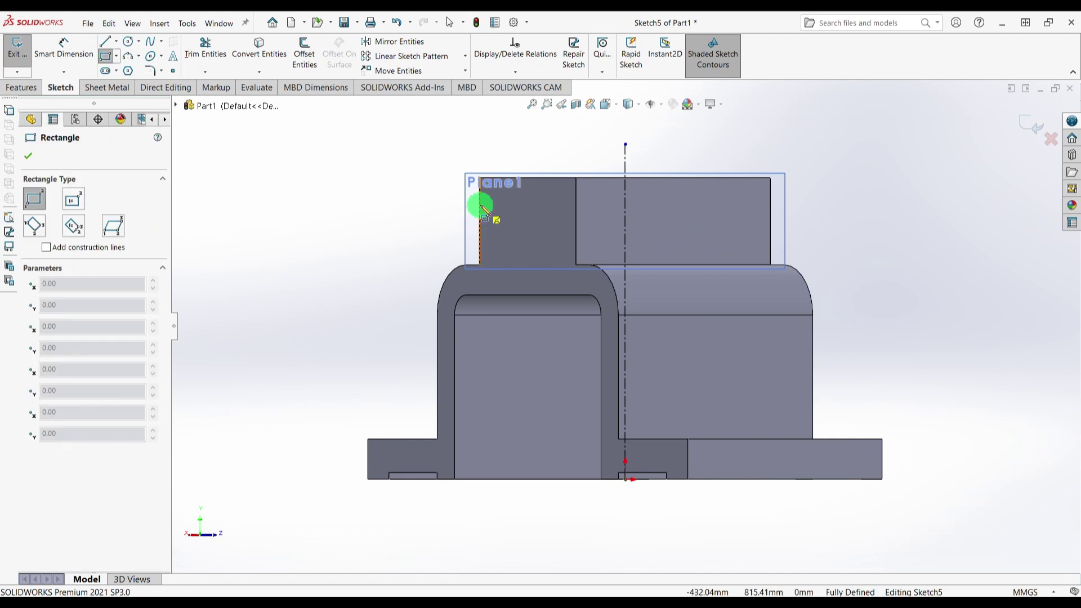
{"action": "mouse_move", "coordinate": [480, 179]}
{"action": "left_mouse_down"}
{"action": "mouse_move", "coordinate": [585, 242]}
{"action": "mouse_move", "coordinate": [587, 265]}
{"action": "mouse_move", "coordinate": [559, 260]}
{"action": "mouse_move", "coordinate": [632, 248]}
{"action": "mouse_move", "coordinate": [611, 265]}
{"action": "left_mouse_up"}
{"action": "key", "text": "Escape"}
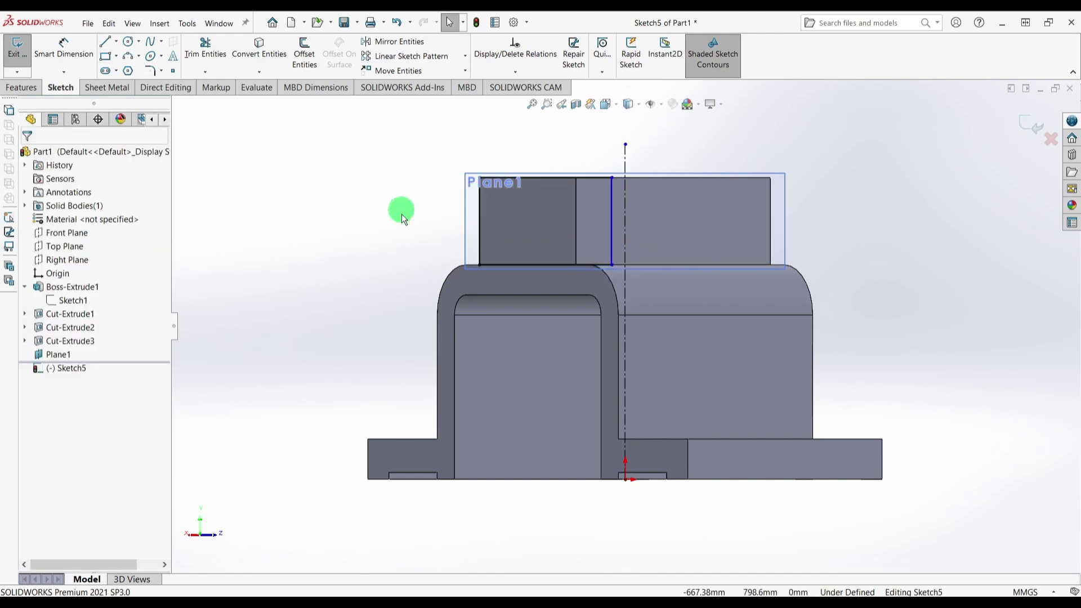
Step: Dimension the rectangle's inner vertical edge as a 500 mm diameter across the vertical construction line
{"action": "right_click_drag", "start_coordinate": [374, 249], "coordinate": [376, 224]}
{"action": "left_click", "coordinate": [636, 198]}
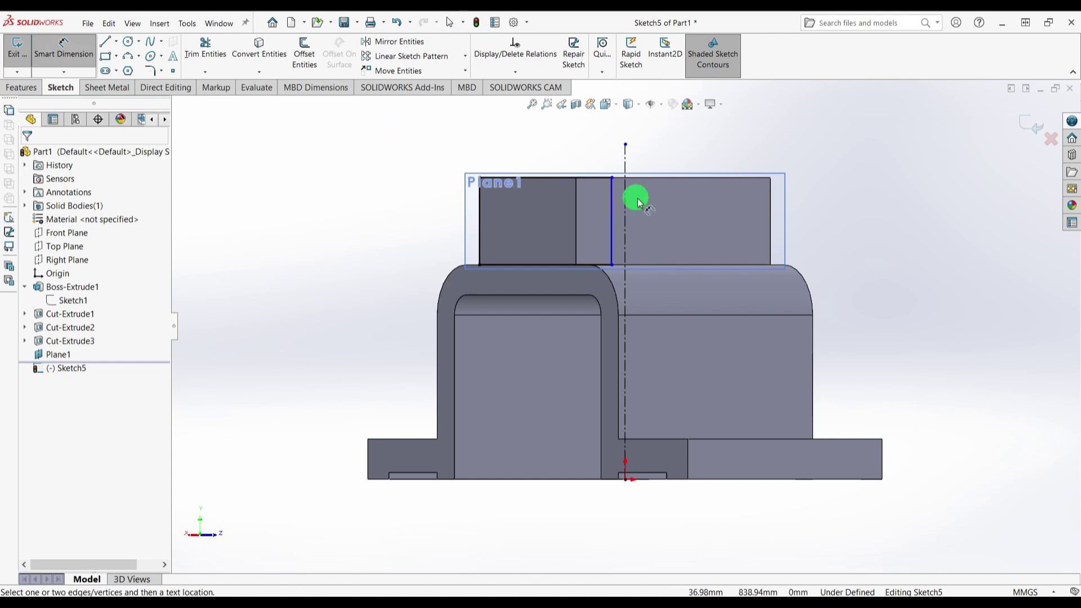
{"action": "left_click", "coordinate": [612, 191]}
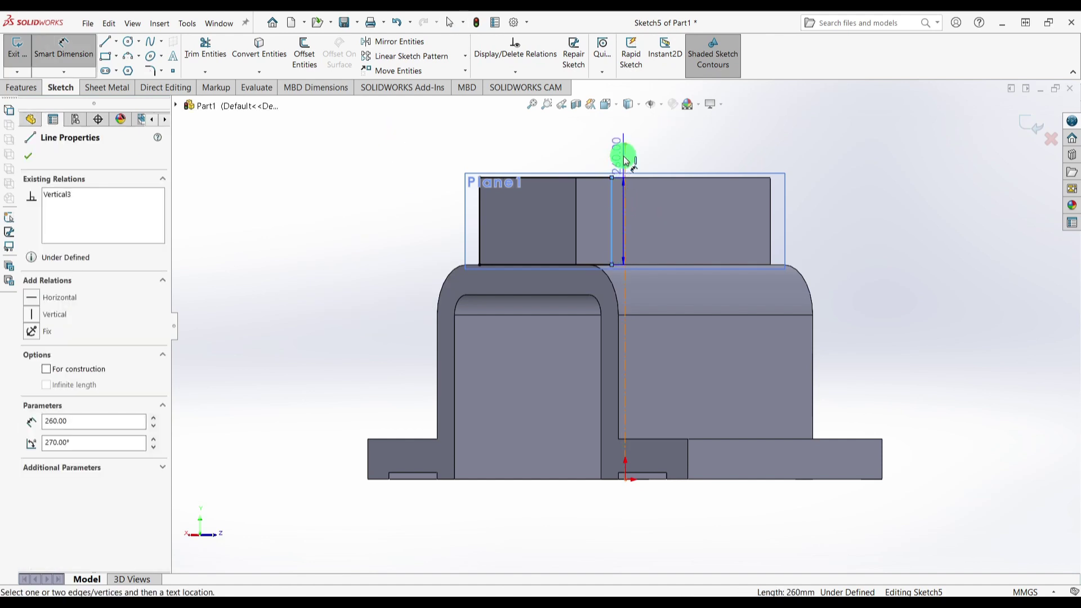
{"action": "left_click", "coordinate": [625, 157]}
{"action": "left_click", "coordinate": [660, 134]}
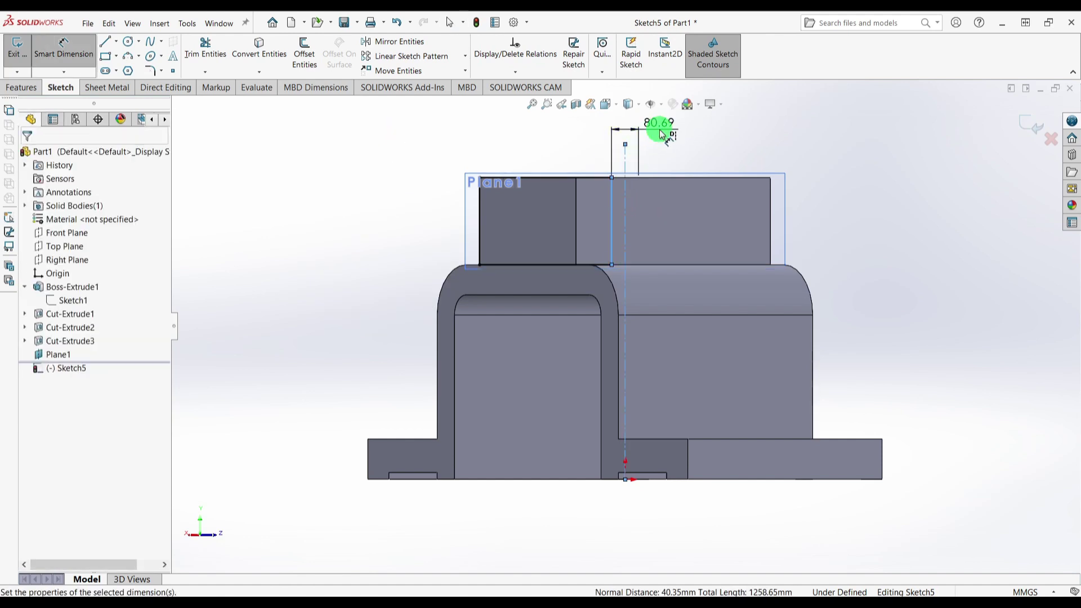
{"action": "type", "text": "500"}
{"action": "key", "text": "Return"}
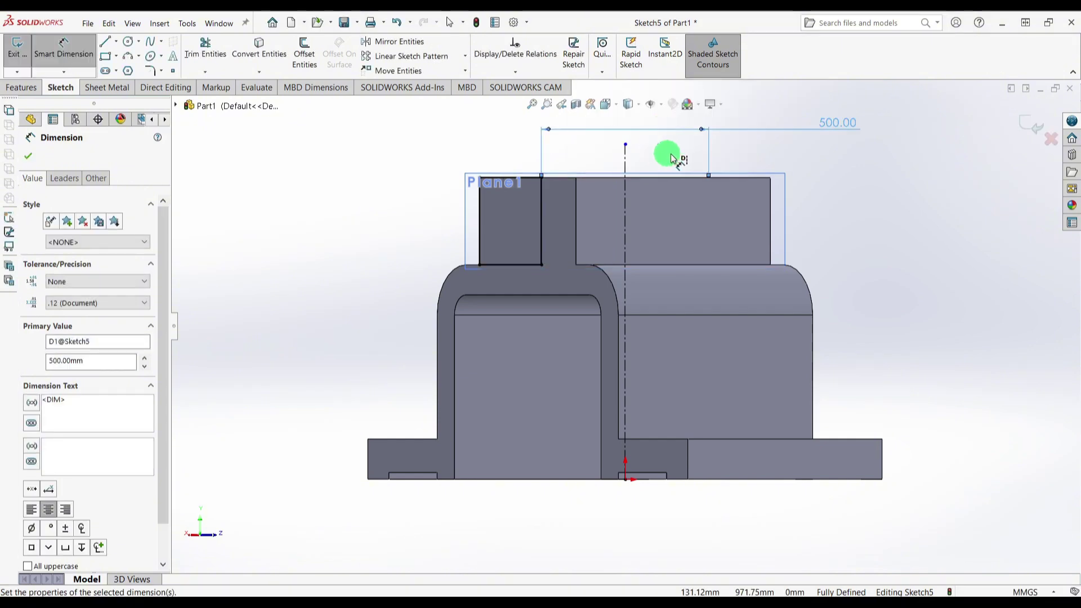
Step: Make a 360° Revolved Cut of the rectangle about the vertical construction line and hide the diagonal reference plane
{"action": "left_click", "coordinate": [22, 89]}
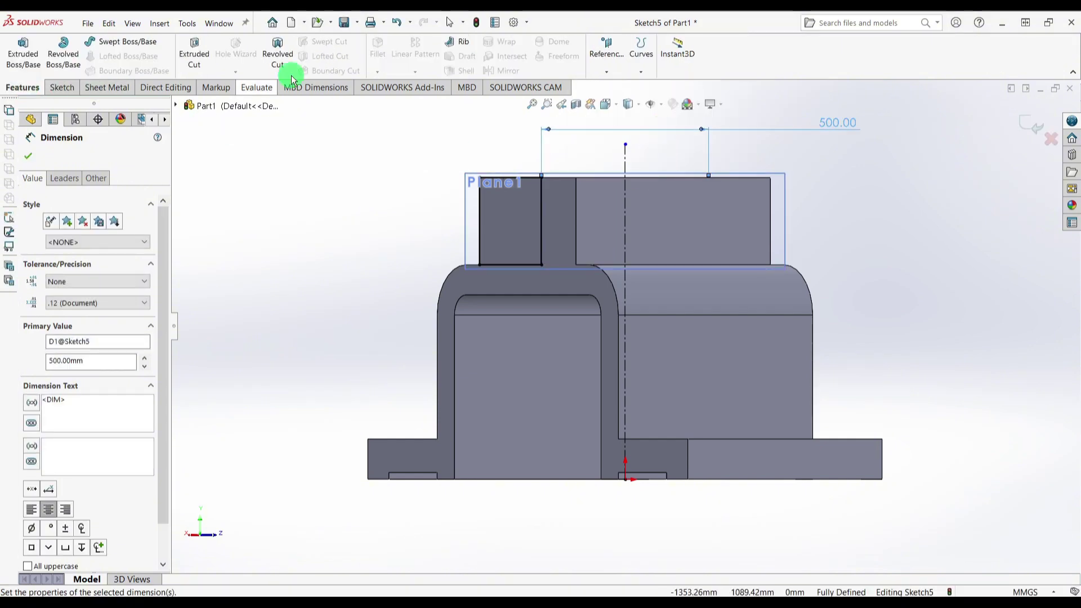
{"action": "left_click", "coordinate": [285, 50]}
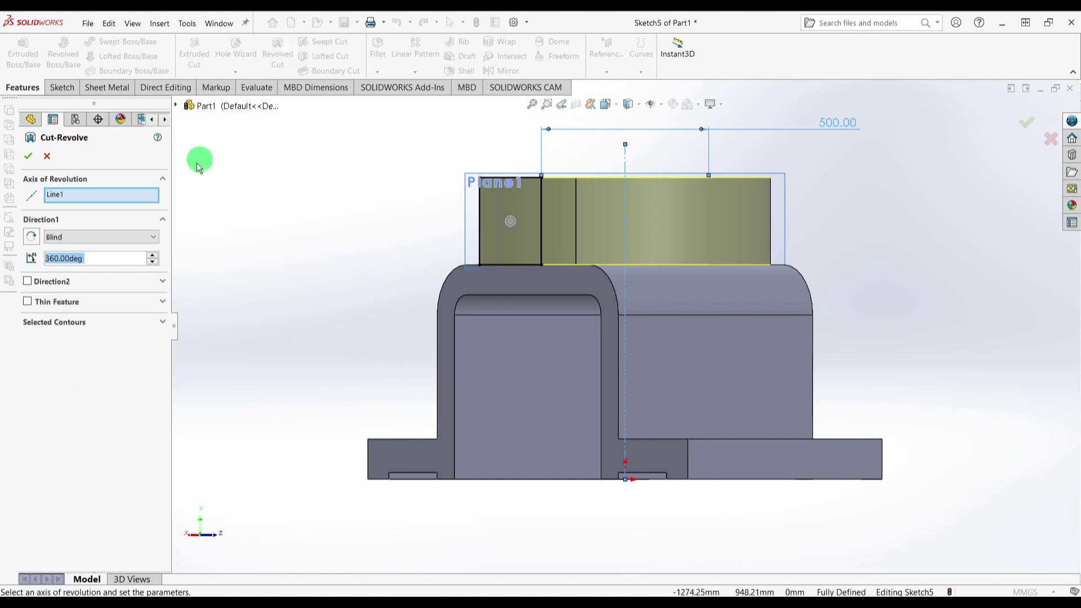
{"action": "left_click", "coordinate": [35, 160]}
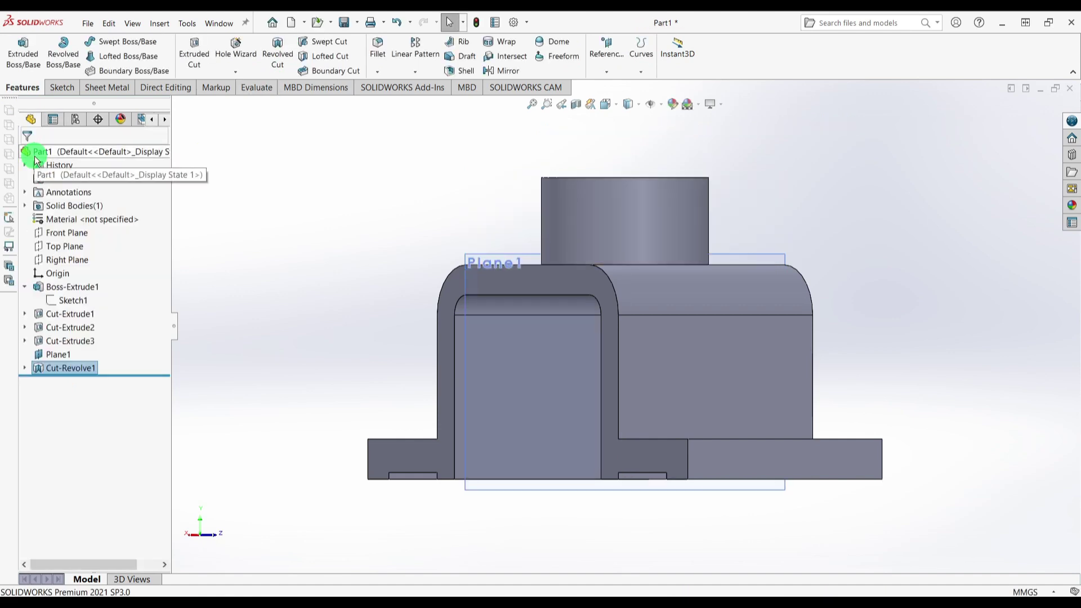
{"action": "left_click", "coordinate": [790, 252]}
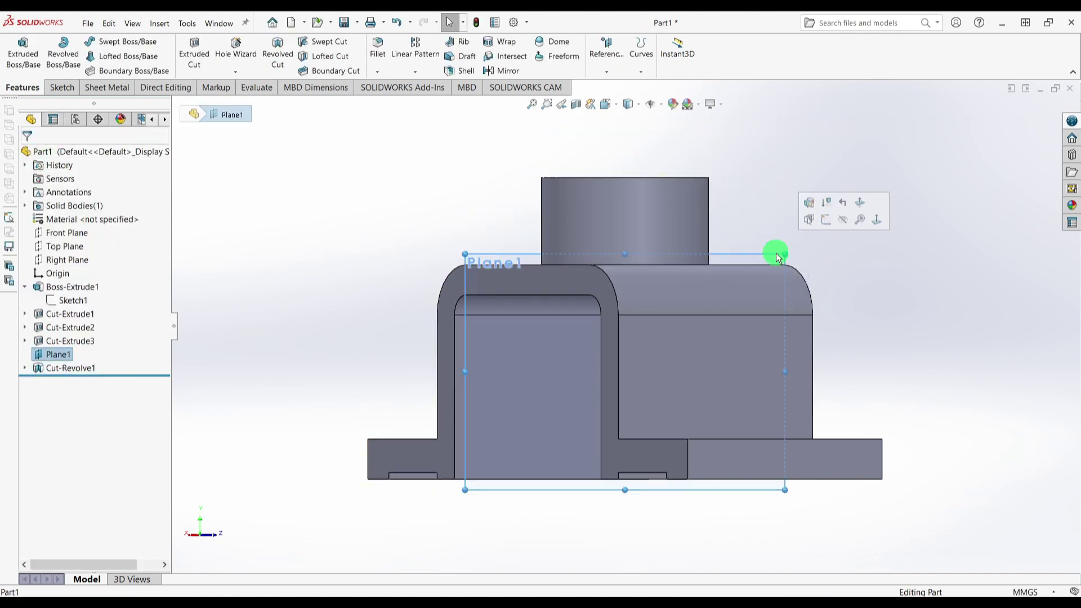
{"action": "left_click", "coordinate": [845, 228]}
Step: Check the PDF drawing and sketch a circle about 280 mm in diameter, centred on the origin, on the cylindrical boss's top face
{"action": "middle_click_drag", "start_coordinate": [830, 249], "coordinate": [702, 366]}
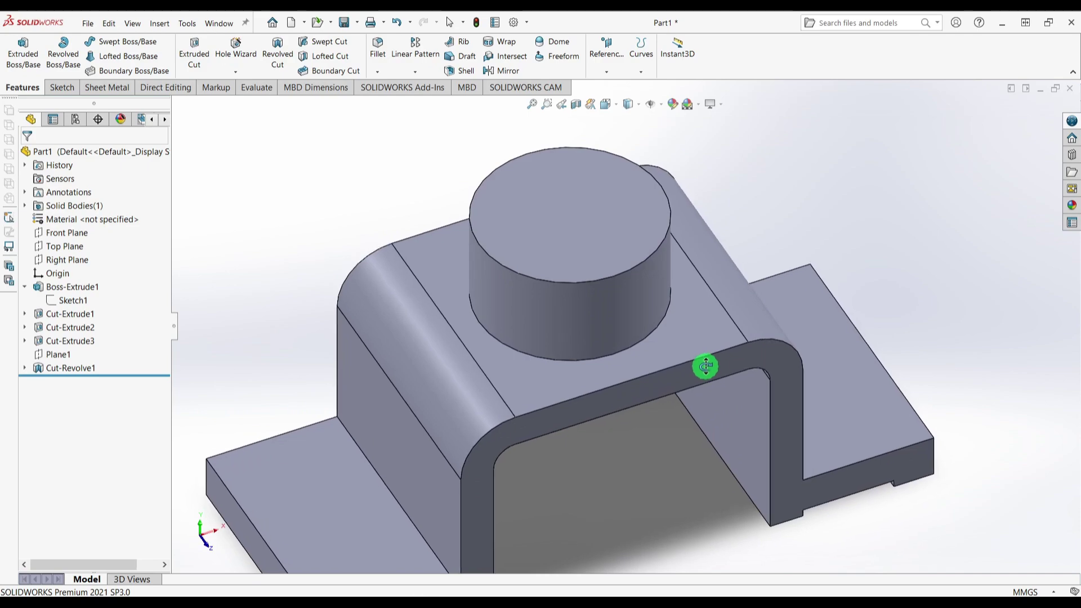
{"action": "key", "text": "alt+Tab"}
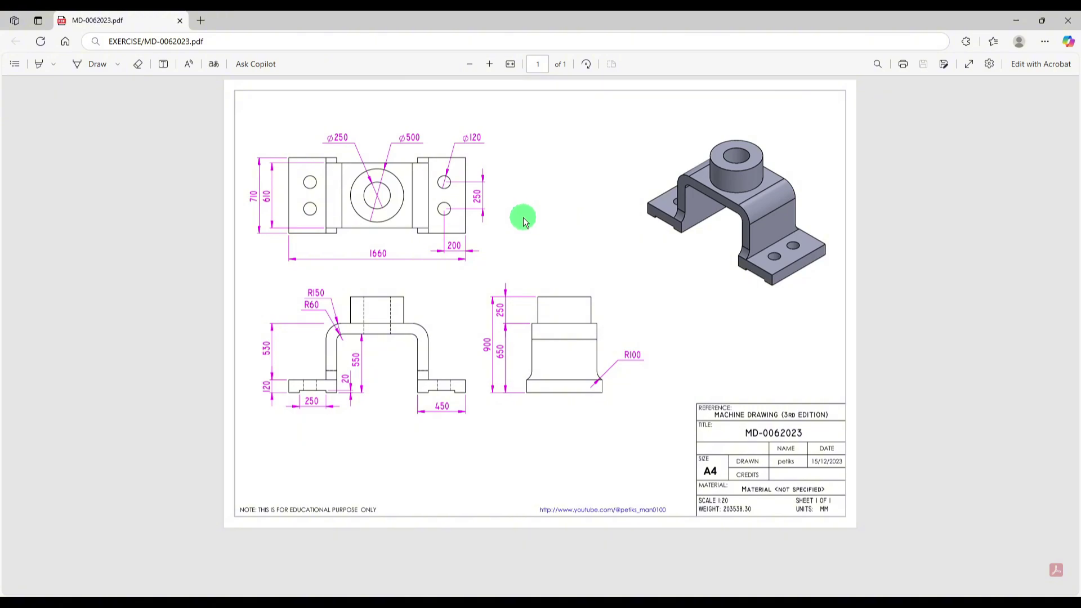
{"action": "key", "text": "alt+Tab"}
{"action": "left_click", "coordinate": [550, 209]}
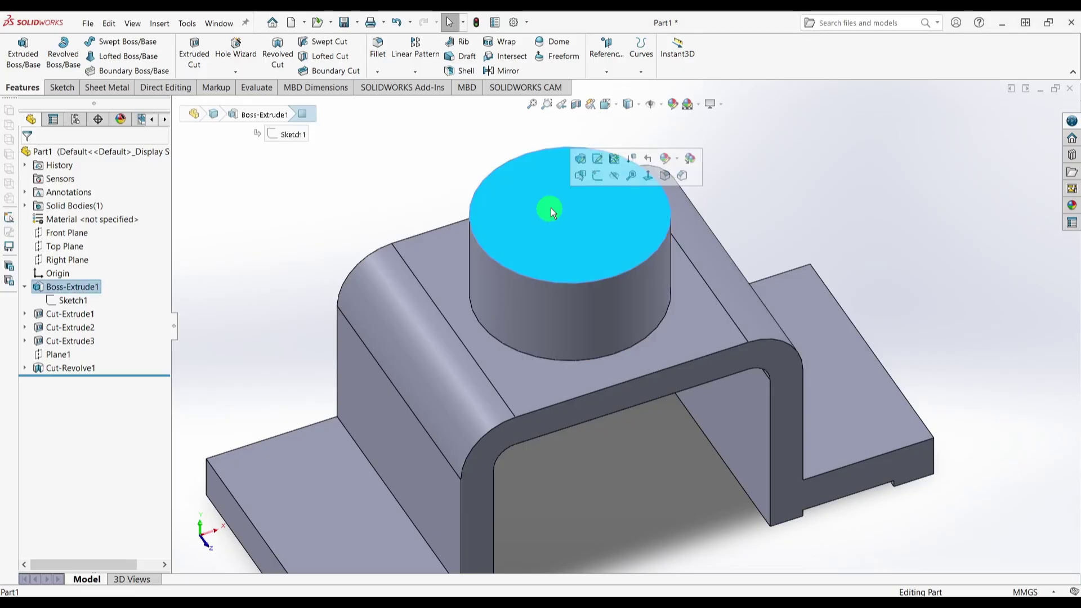
{"action": "left_click", "coordinate": [598, 180]}
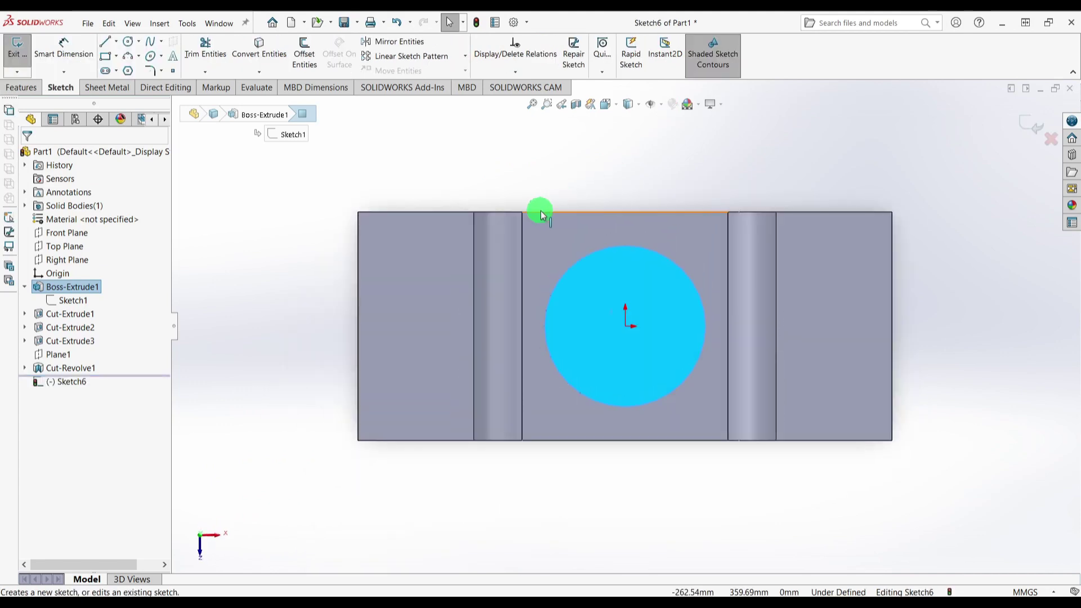
{"action": "left_click", "coordinate": [129, 42]}
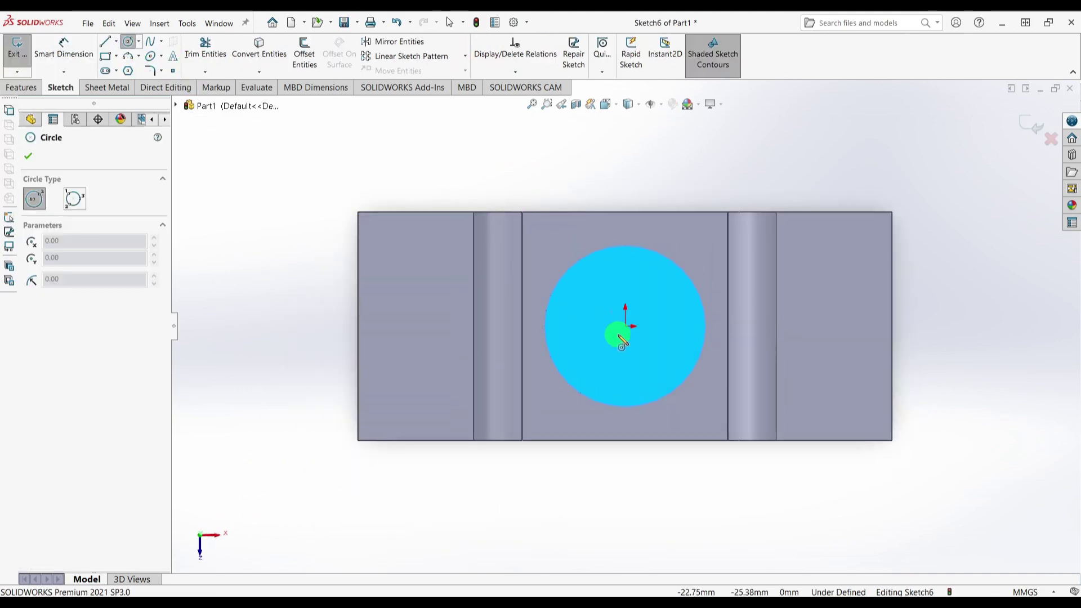
{"action": "left_click", "coordinate": [624, 326]}
{"action": "left_click", "coordinate": [626, 282]}
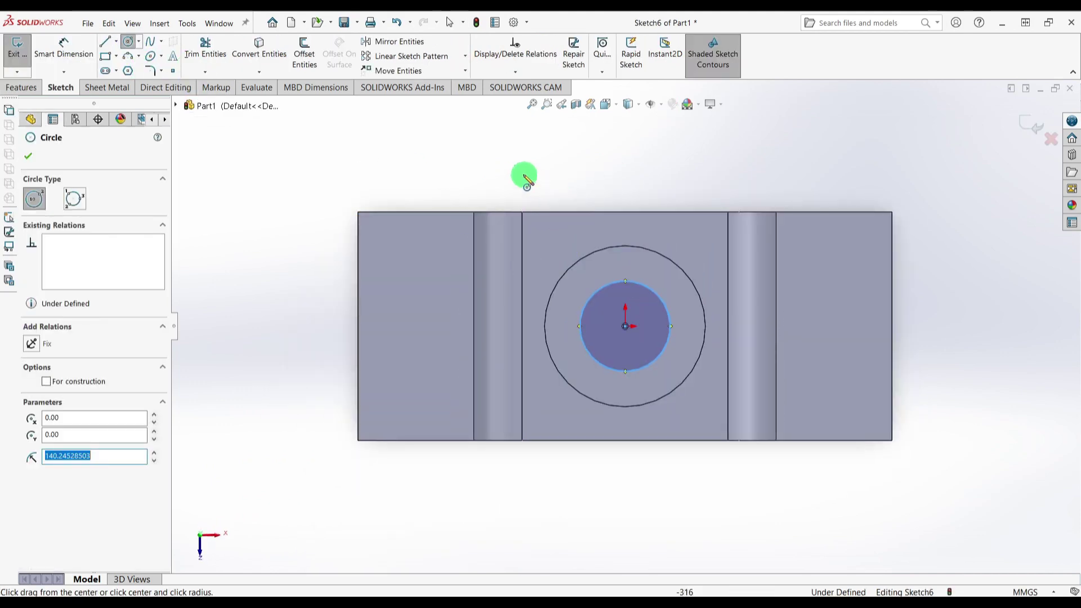
Step: Dimension the bore circle's diameter as 250 mm
{"action": "right_click_drag", "start_coordinate": [524, 174], "coordinate": [526, 156]}
{"action": "left_click", "coordinate": [598, 289]}
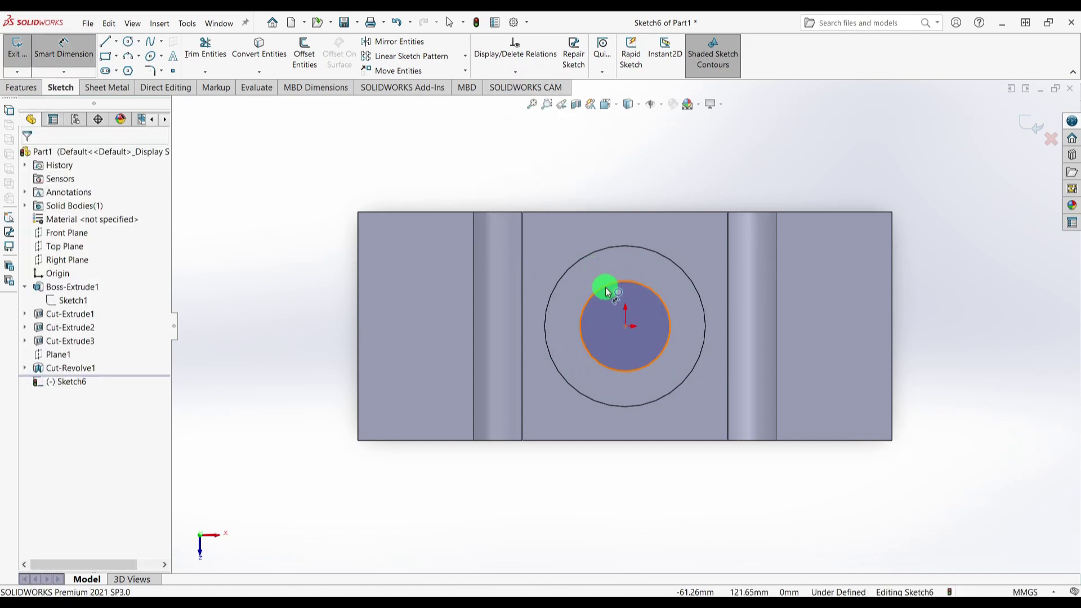
{"action": "left_click", "coordinate": [498, 171]}
{"action": "type", "text": "250"}
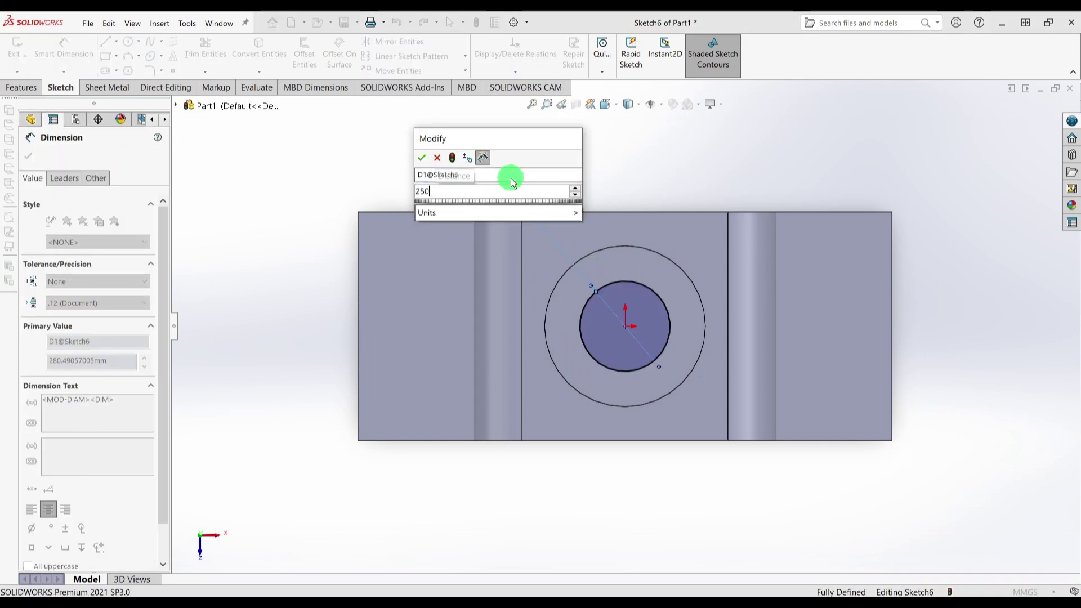
{"action": "key", "text": "Return"}
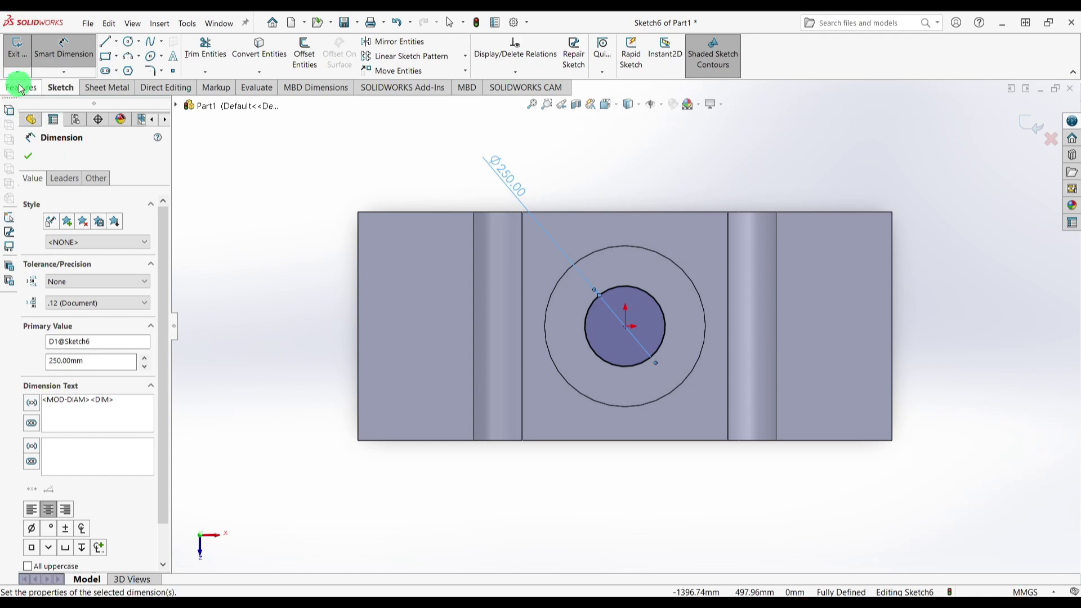
Step: Cut the bore circle through the boss with an Extruded Cut using the Up To Next end condition
{"action": "left_click", "coordinate": [23, 87]}
{"action": "left_click", "coordinate": [192, 50]}
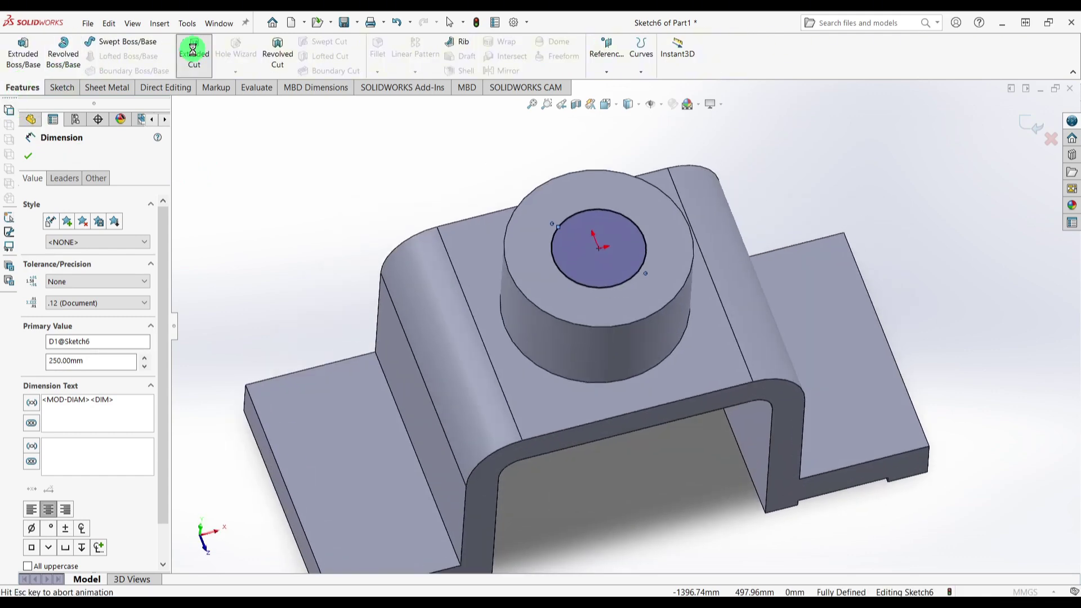
{"action": "left_click", "coordinate": [72, 216]}
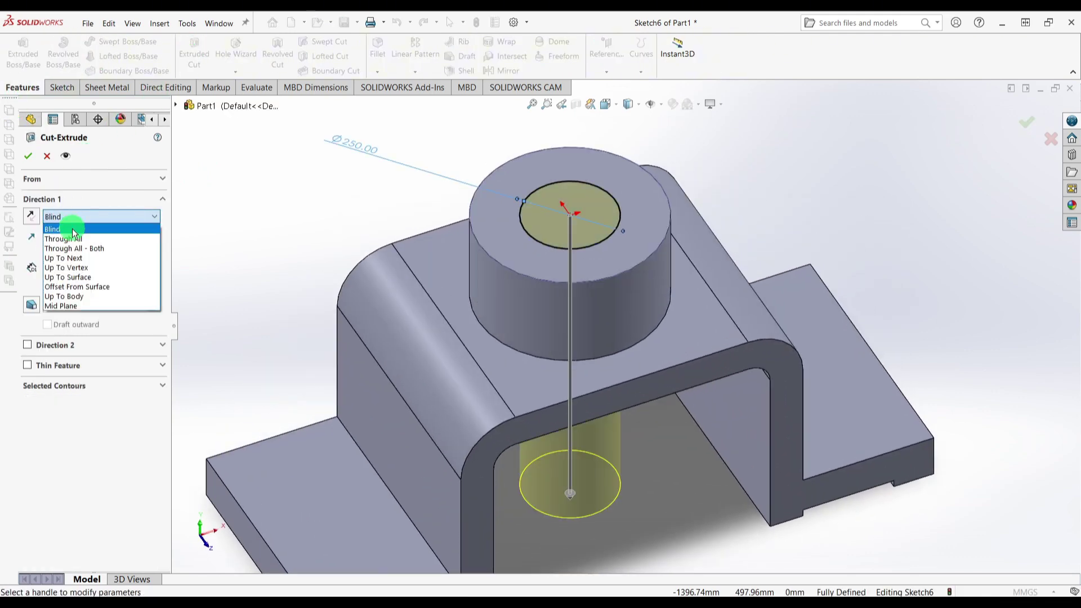
{"action": "left_click", "coordinate": [76, 260]}
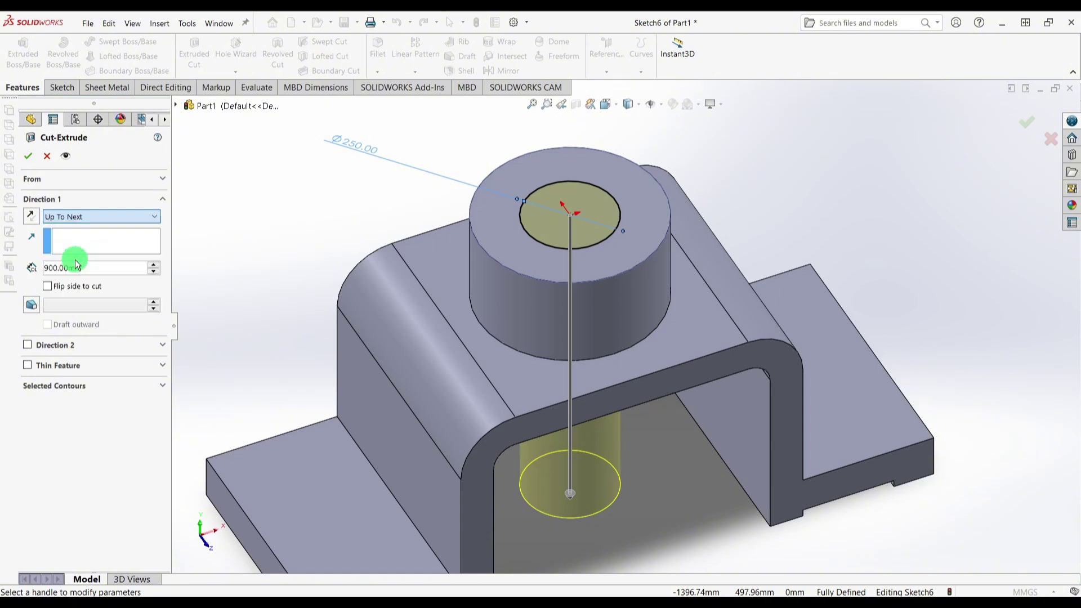
{"action": "left_click", "coordinate": [26, 158]}
Step: Start a sketch on the right foot's top face and draw construction lines from the rear edge's midpoint to the origin and on to the right edge's midpoint
{"action": "scroll", "coordinate": [705, 342], "scroll_direction": "up", "scroll_amount": 4}
{"action": "middle_click_drag", "start_coordinate": [712, 357], "coordinate": [647, 350]}
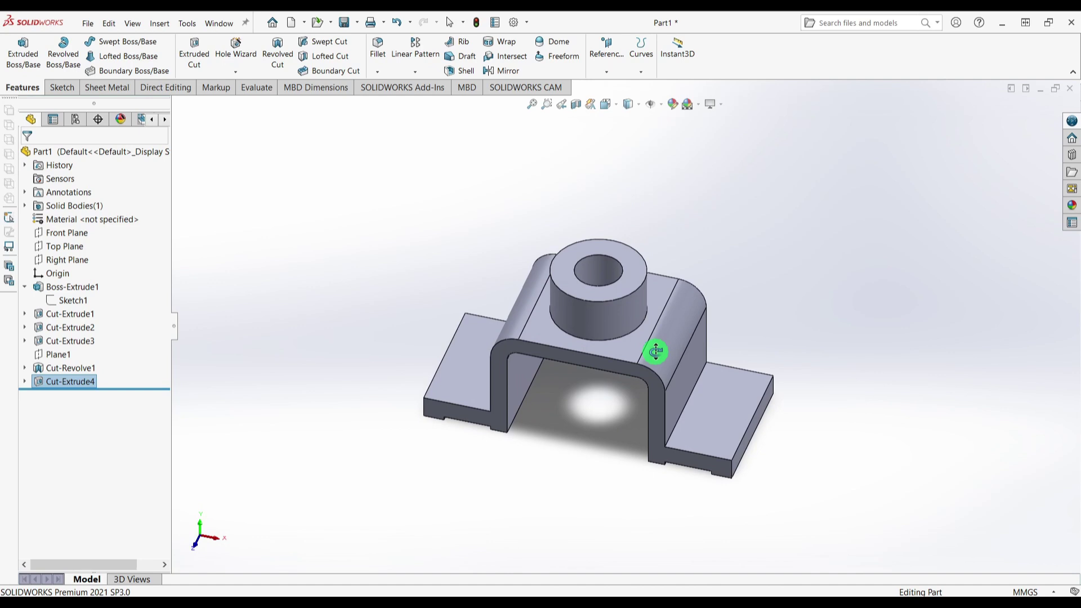
{"action": "left_click", "coordinate": [720, 397]}
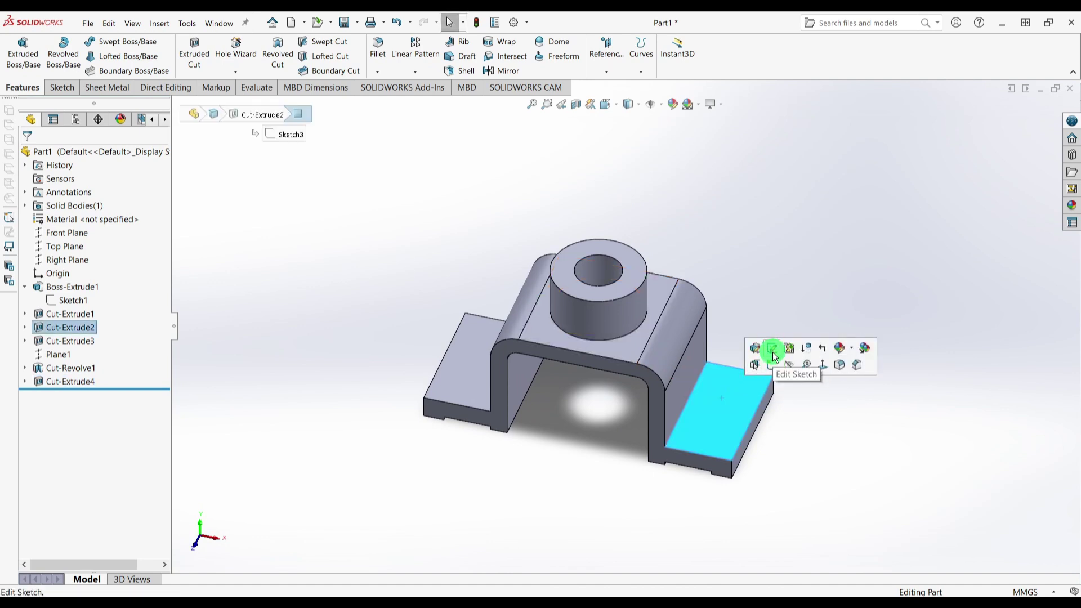
{"action": "left_click", "coordinate": [772, 350]}
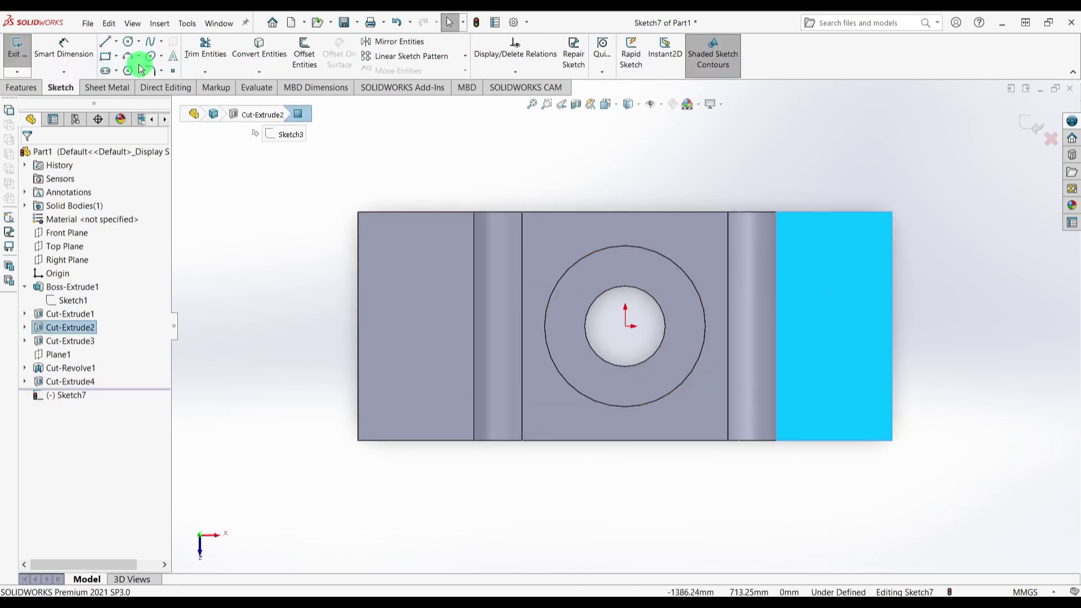
{"action": "left_click", "coordinate": [117, 42]}
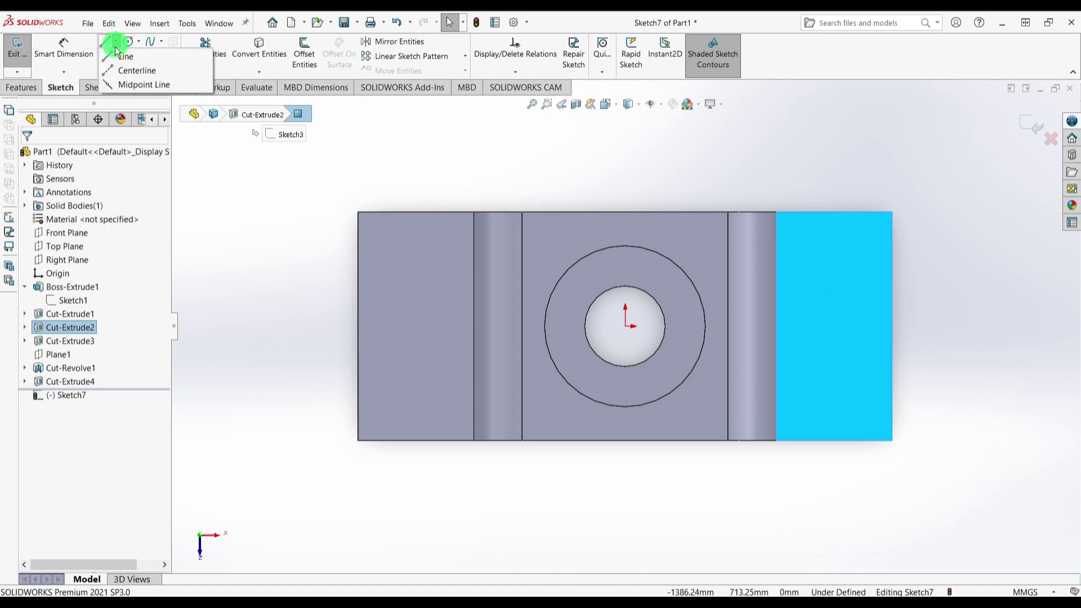
{"action": "left_click", "coordinate": [128, 67]}
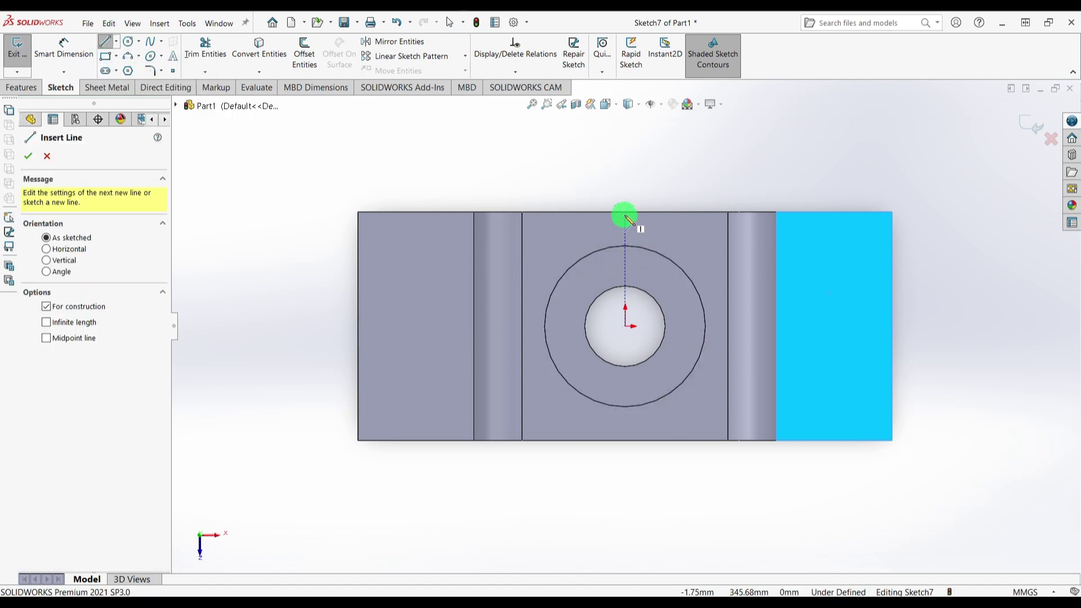
{"action": "left_click", "coordinate": [625, 212]}
{"action": "left_click", "coordinate": [624, 326]}
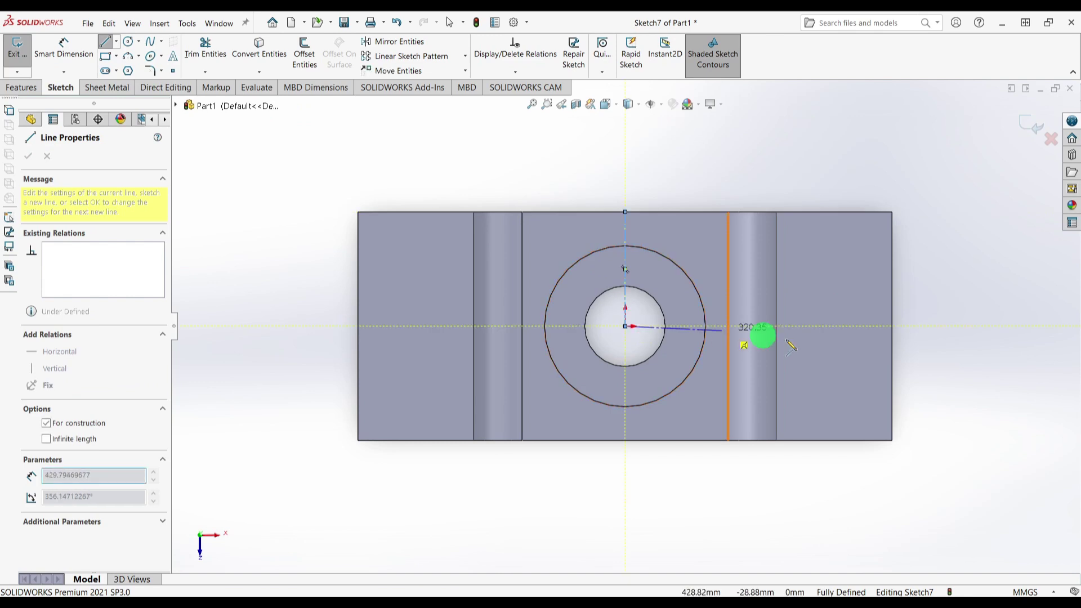
{"action": "left_click", "coordinate": [892, 326]}
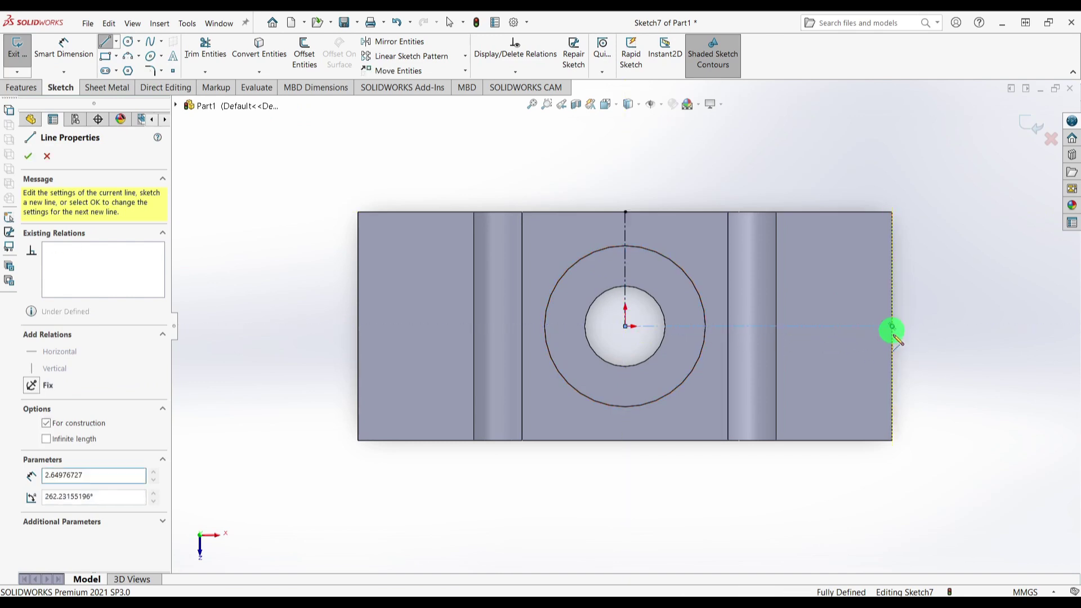
{"action": "key", "text": "Escape"}
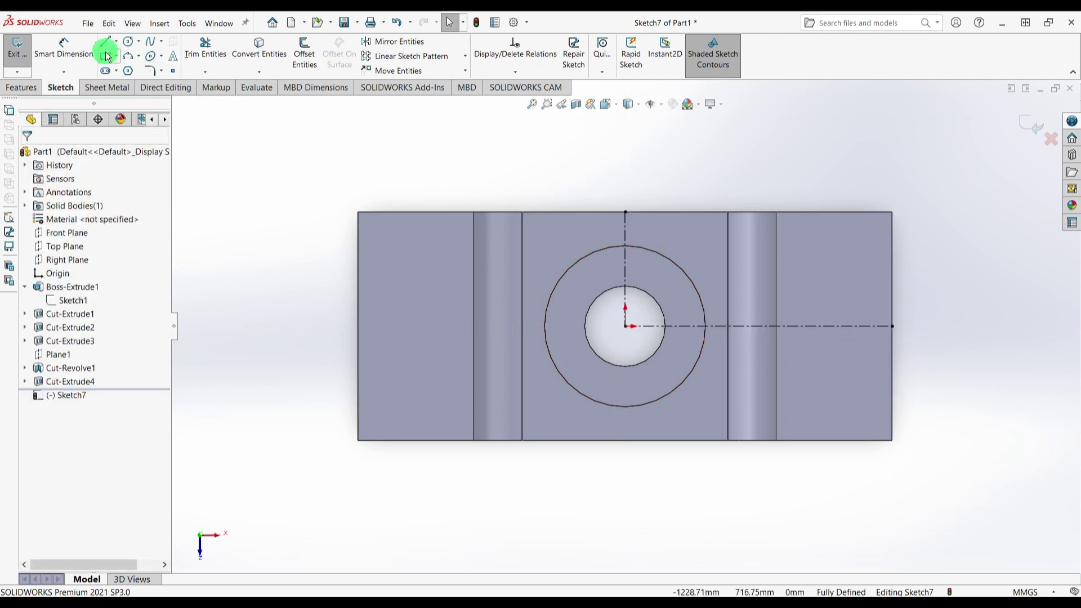
Step: Sketch two circles on the right foot, about 112 mm and 122 mm in diameter, one on each side of the horizontal construction line
{"action": "left_click", "coordinate": [128, 41]}
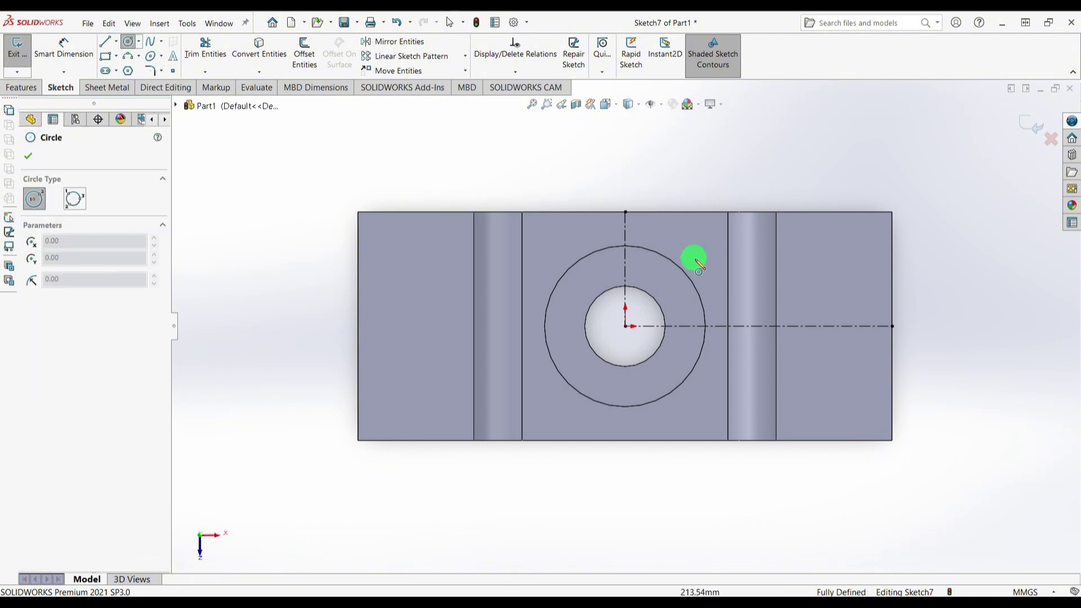
{"action": "left_click", "coordinate": [834, 272]}
{"action": "left_click", "coordinate": [835, 255]}
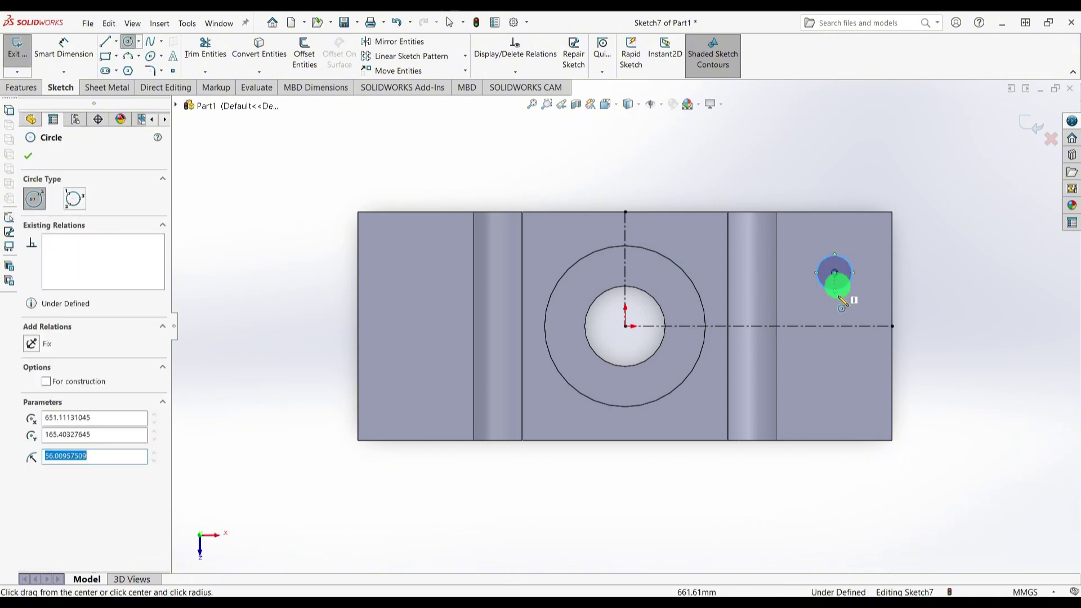
{"action": "left_click", "coordinate": [835, 364]}
{"action": "left_click", "coordinate": [843, 350]}
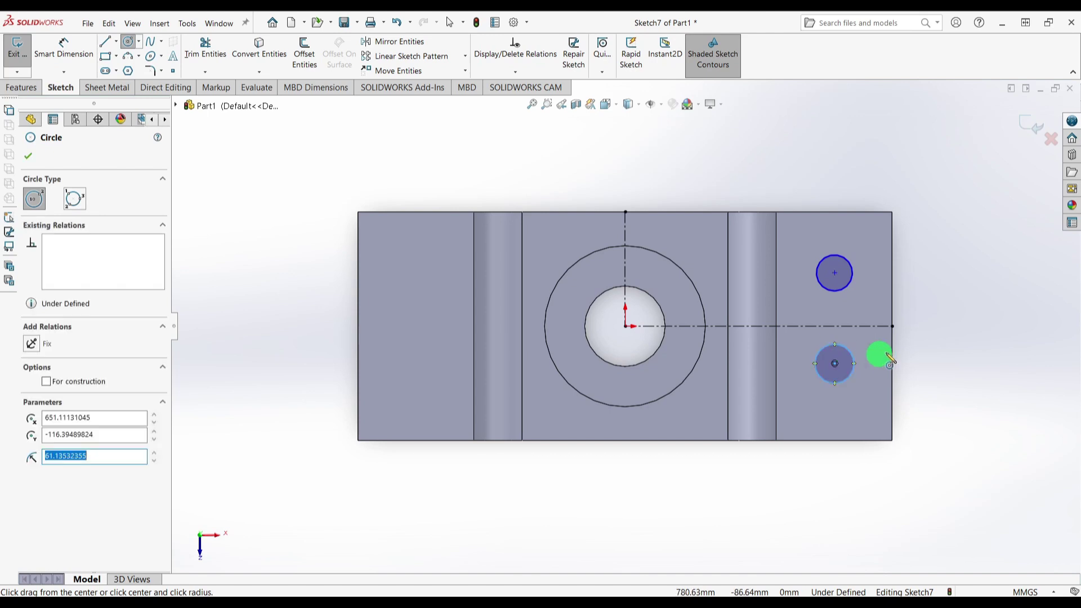
{"action": "key", "text": "Escape"}
Step: Apply an Equal relation to the two circles on the right foot
{"action": "left_click_drag", "start_coordinate": [819, 274], "coordinate": [861, 428]}
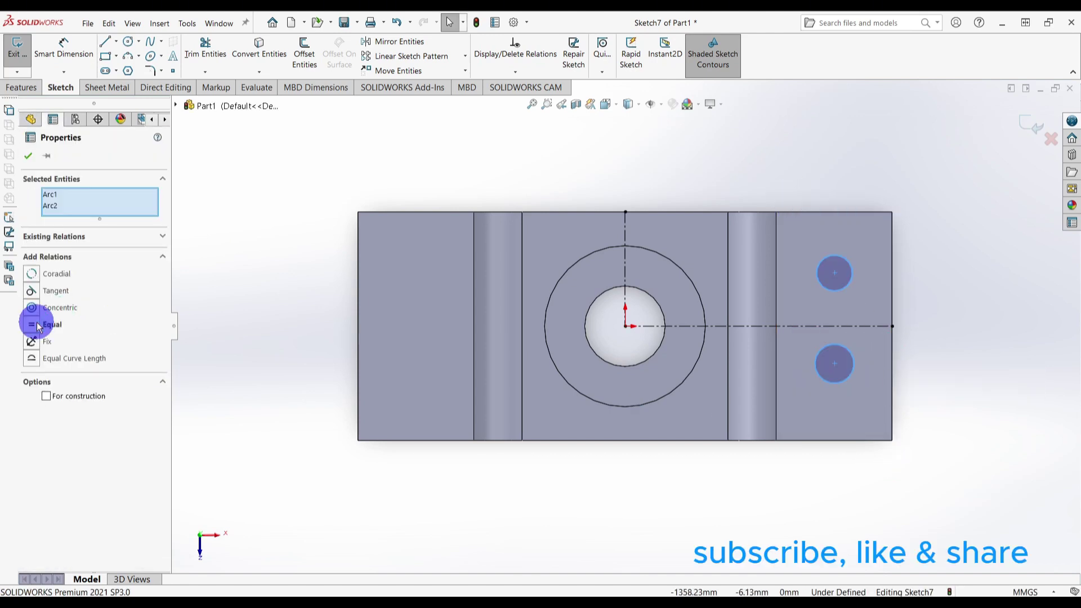
{"action": "left_click", "coordinate": [37, 326]}
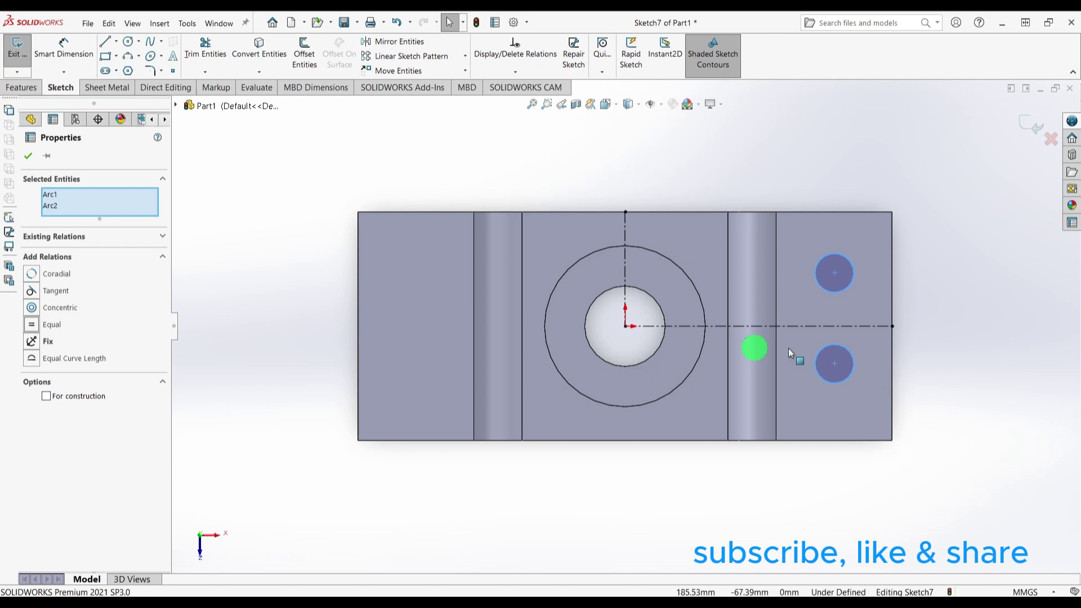
{"action": "left_click", "coordinate": [939, 306]}
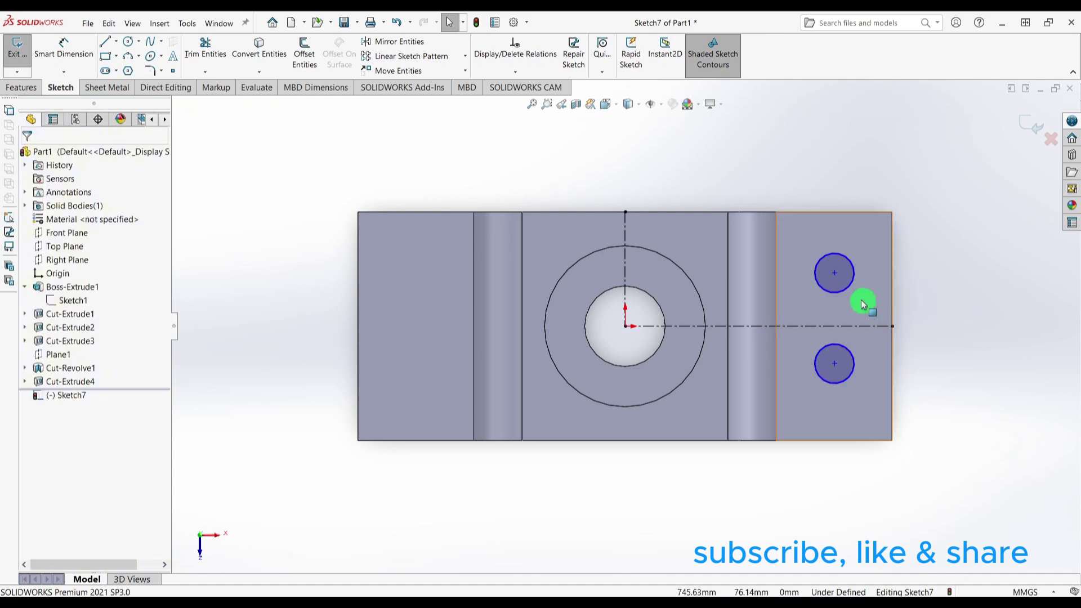
Step: Make the two circle centres on the right foot symmetric about the horizontal construction line
{"action": "left_click", "coordinate": [834, 273]}
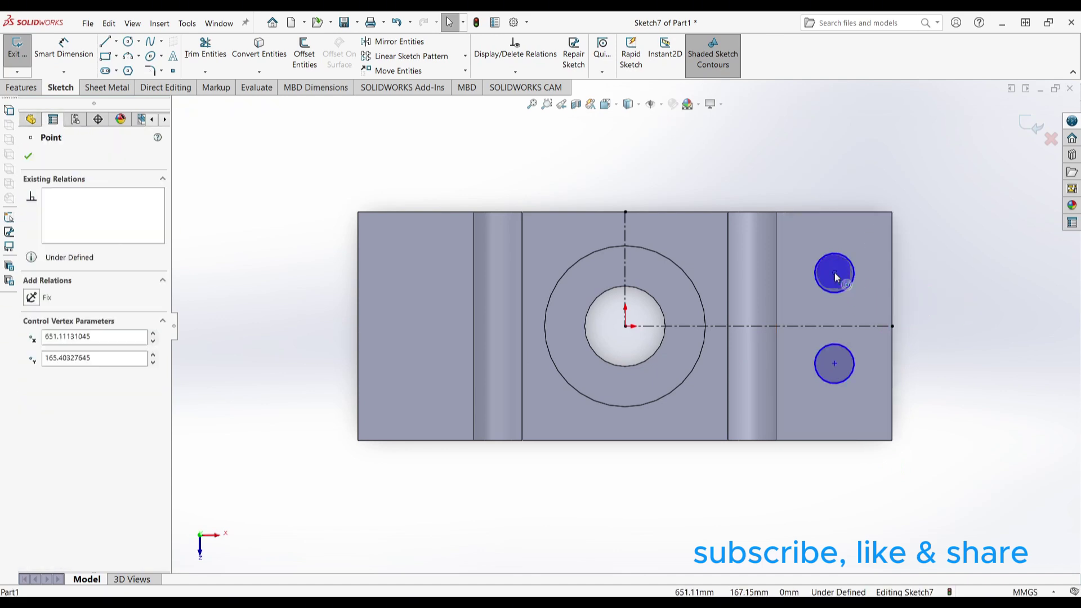
{"action": "left_click", "coordinate": [834, 364], "text": "ctrl"}
{"action": "left_click", "coordinate": [861, 326], "text": "ctrl"}
{"action": "left_click", "coordinate": [34, 286]}
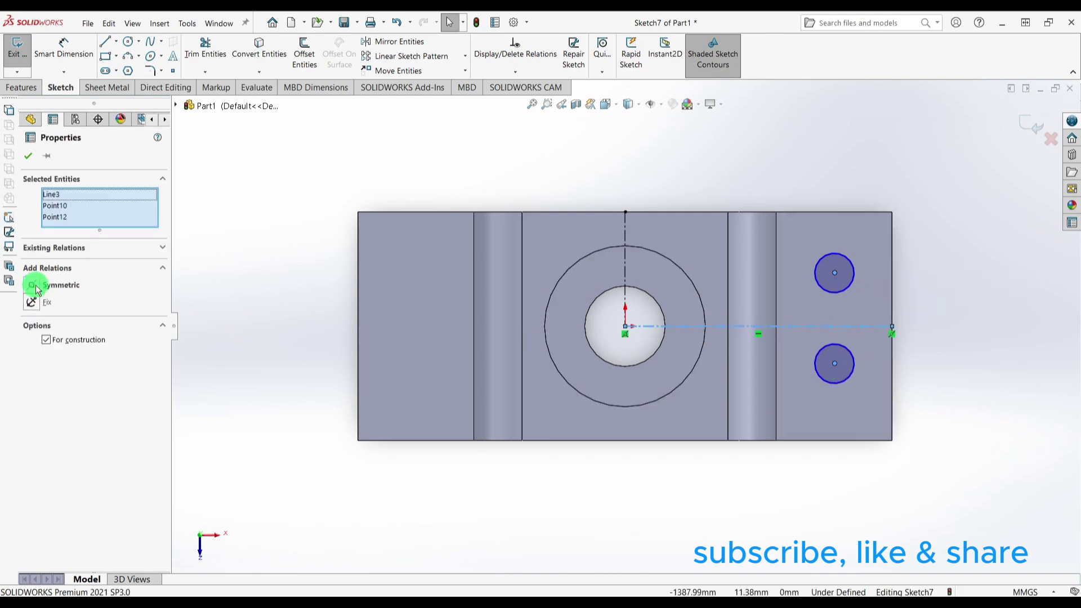
{"action": "left_click", "coordinate": [954, 366]}
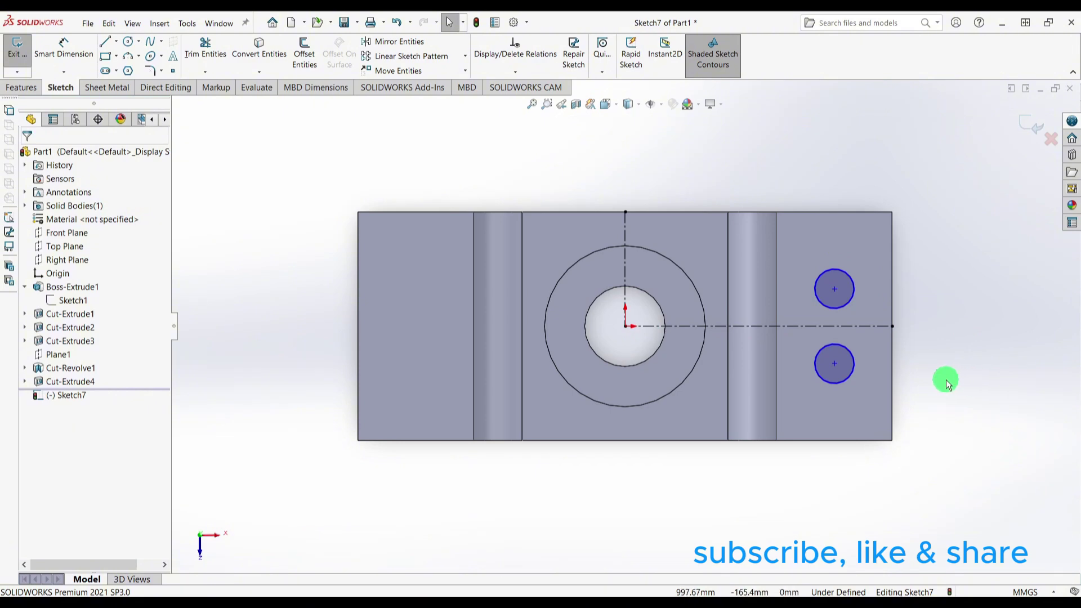
Step: Dimension the upper circle on the right foot to a diameter of 120 mm
{"action": "right_click_drag", "start_coordinate": [934, 363], "coordinate": [932, 337]}
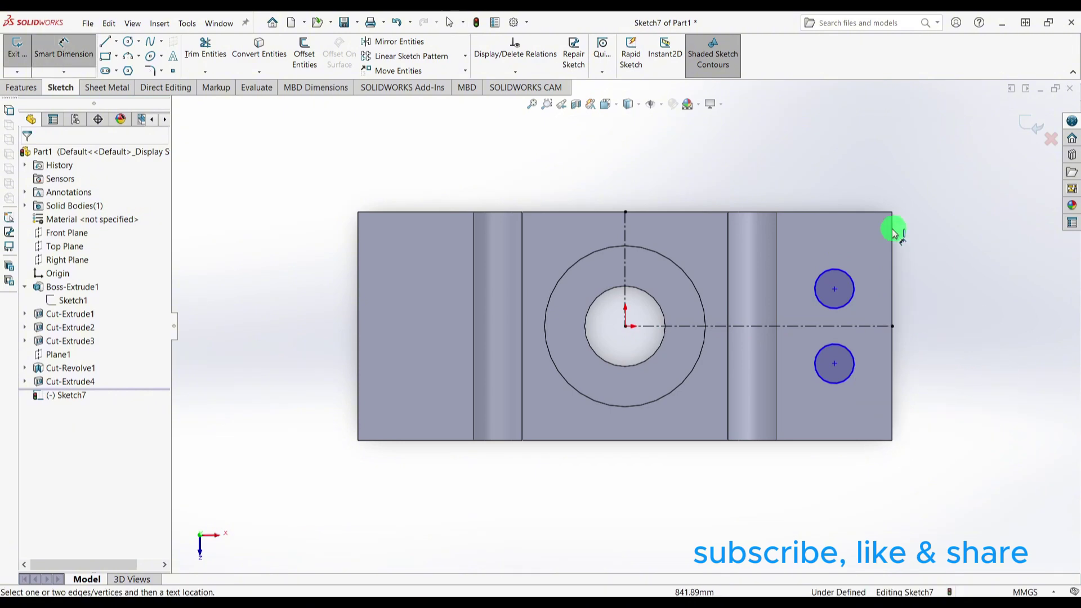
{"action": "left_click", "coordinate": [839, 271]}
{"action": "left_click", "coordinate": [921, 190]}
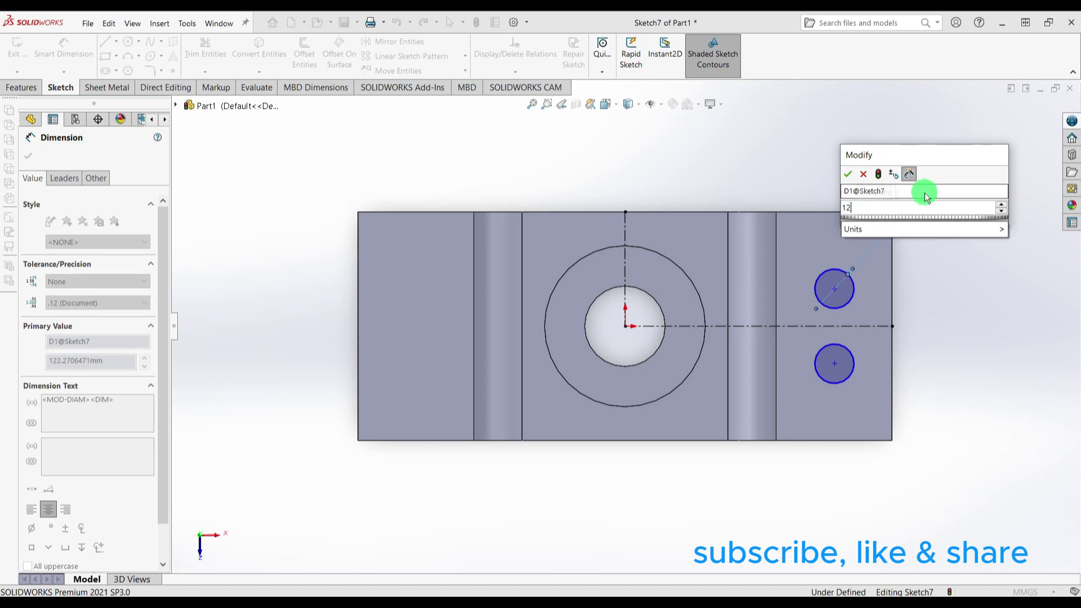
{"action": "key", "text": "Return"}
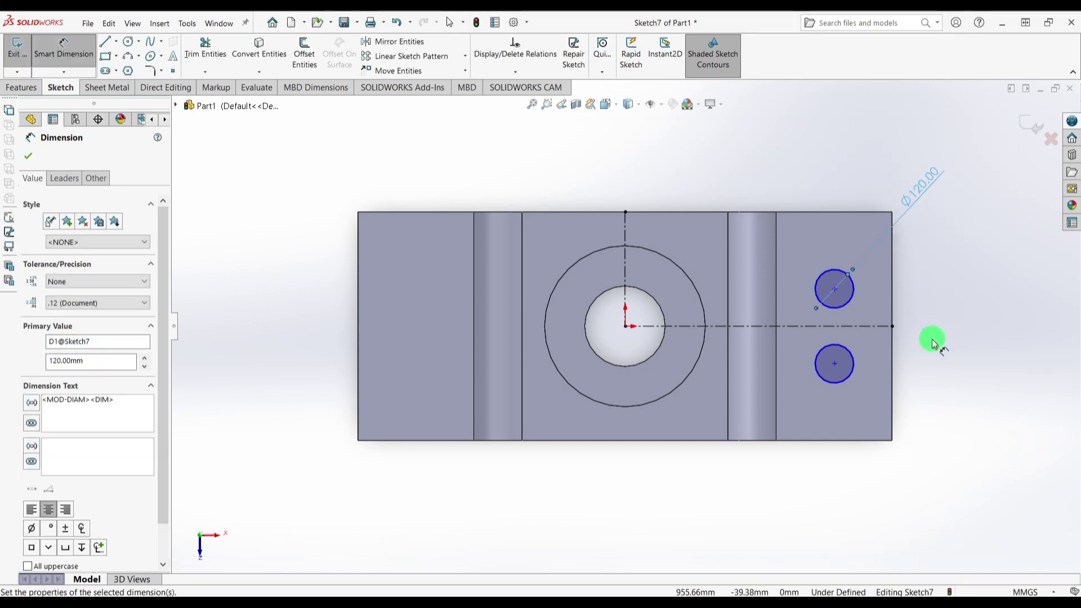
{"action": "key", "text": "Escape"}
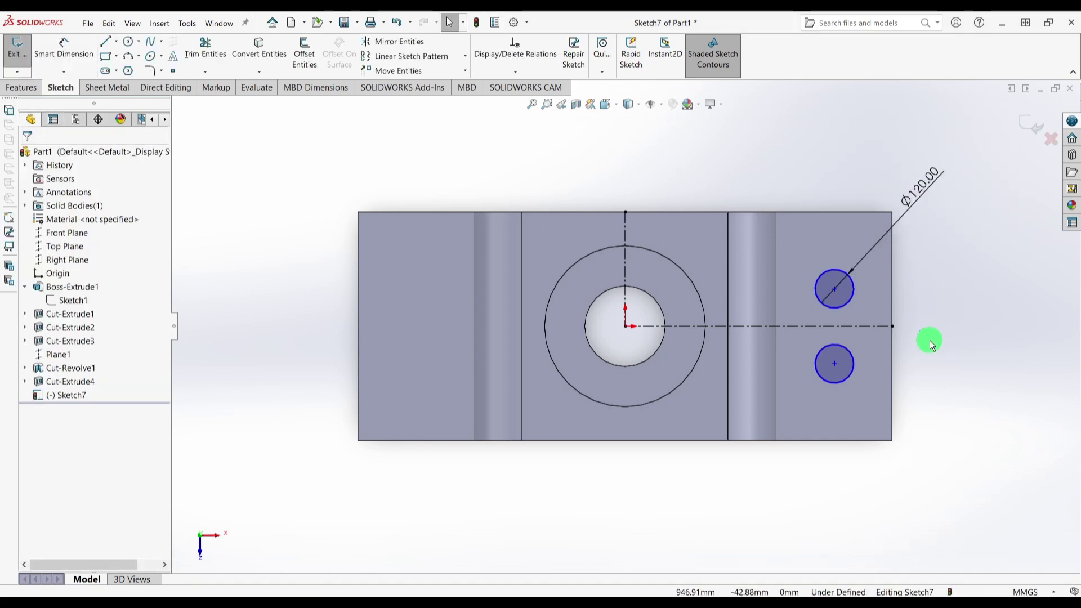
Step: Check the hole spacing in the MD-0062023 drawing and dimension the distance between the two circle centres to 250 mm
{"action": "key", "text": "alt+Tab"}
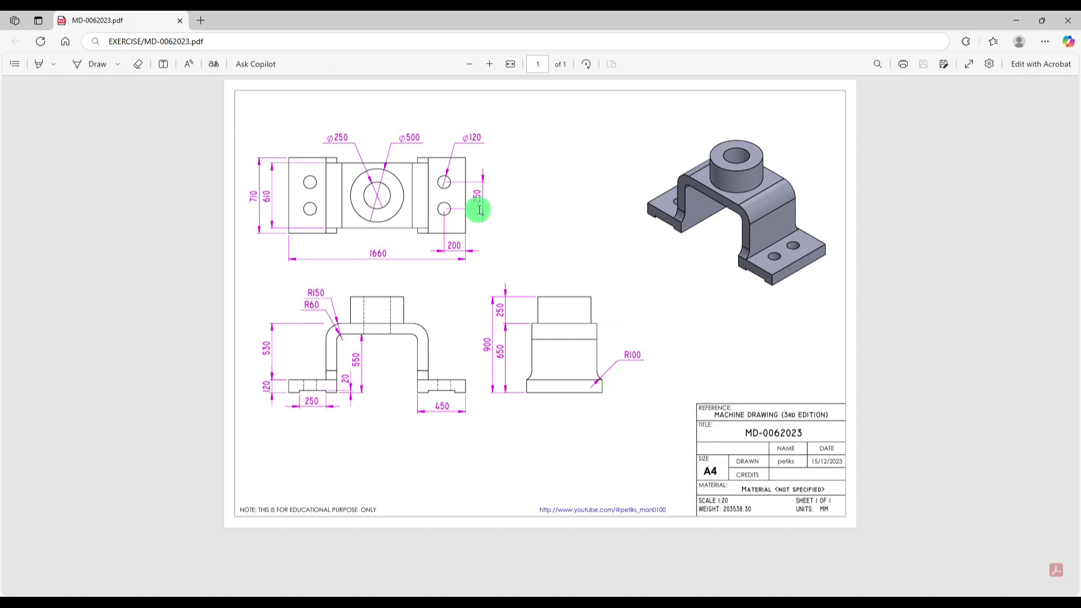
{"action": "key", "text": "alt+Tab"}
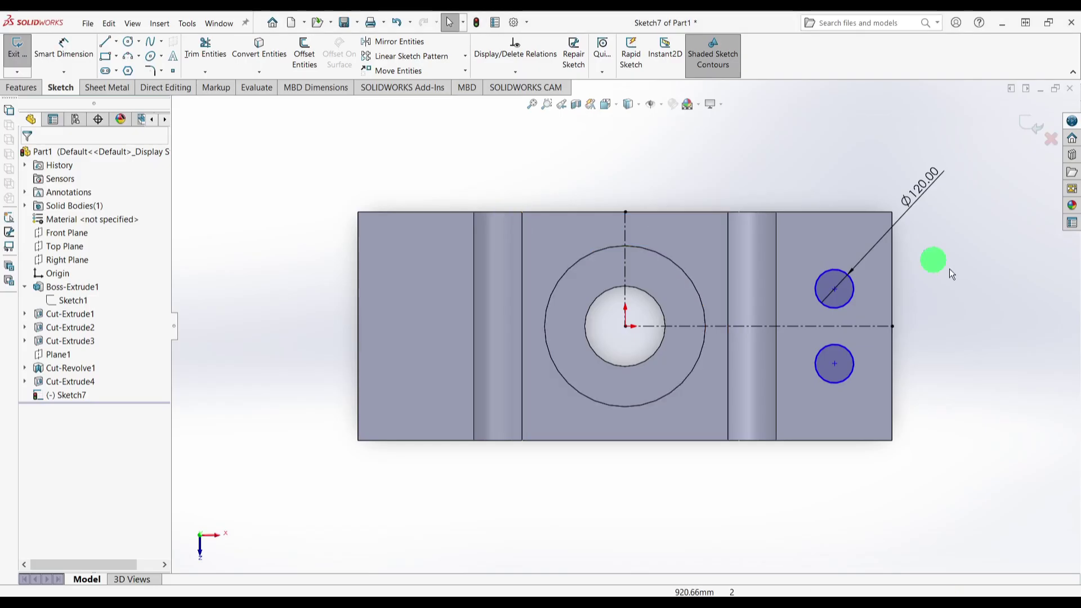
{"action": "right_click_drag", "start_coordinate": [957, 363], "coordinate": [959, 336]}
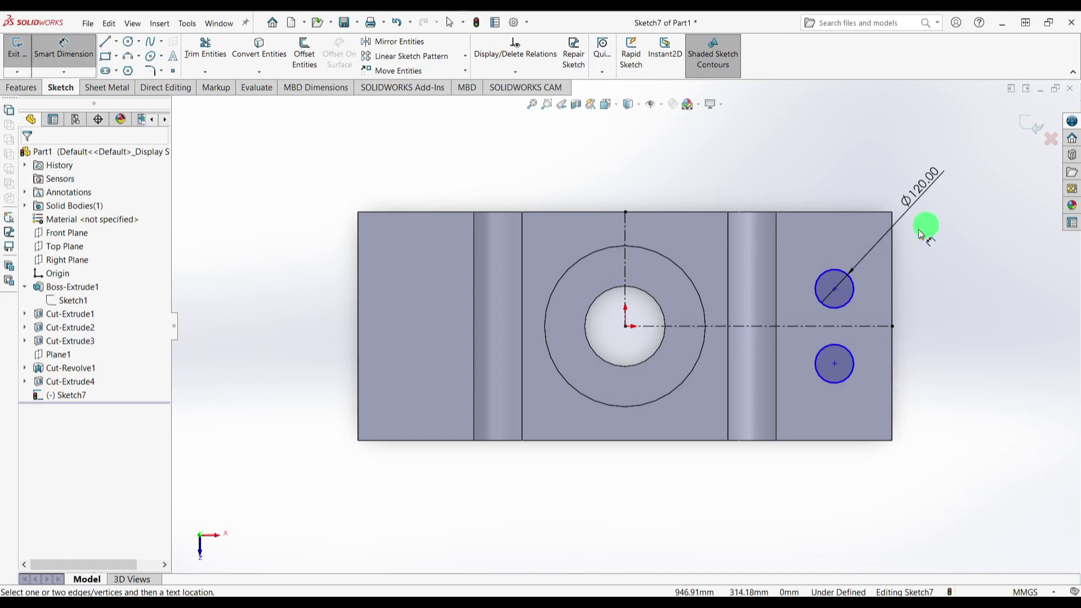
{"action": "left_click", "coordinate": [853, 301]}
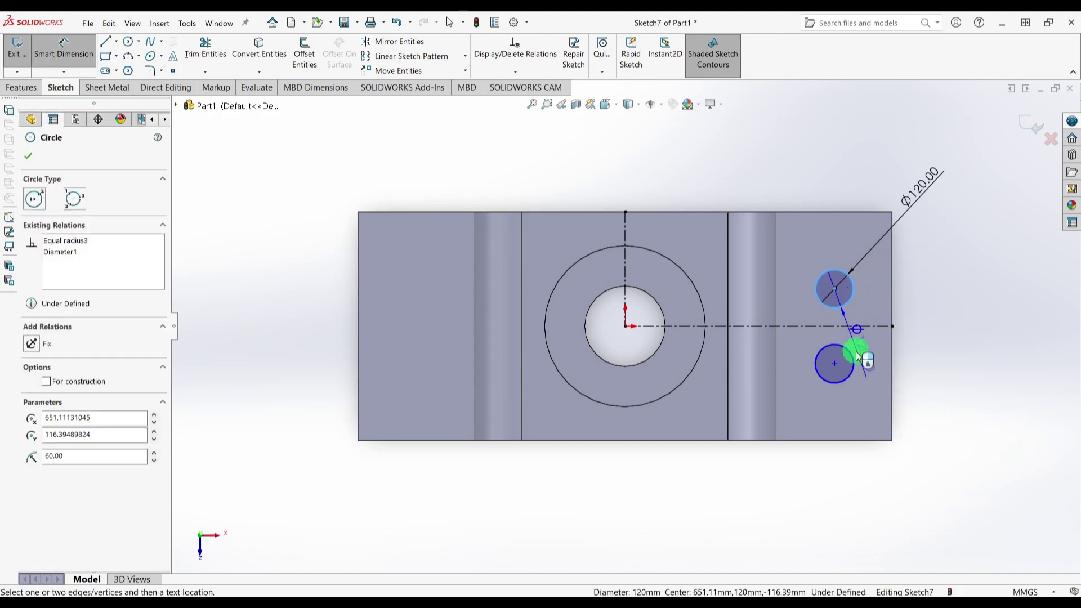
{"action": "left_click", "coordinate": [852, 354]}
{"action": "left_click", "coordinate": [925, 327]}
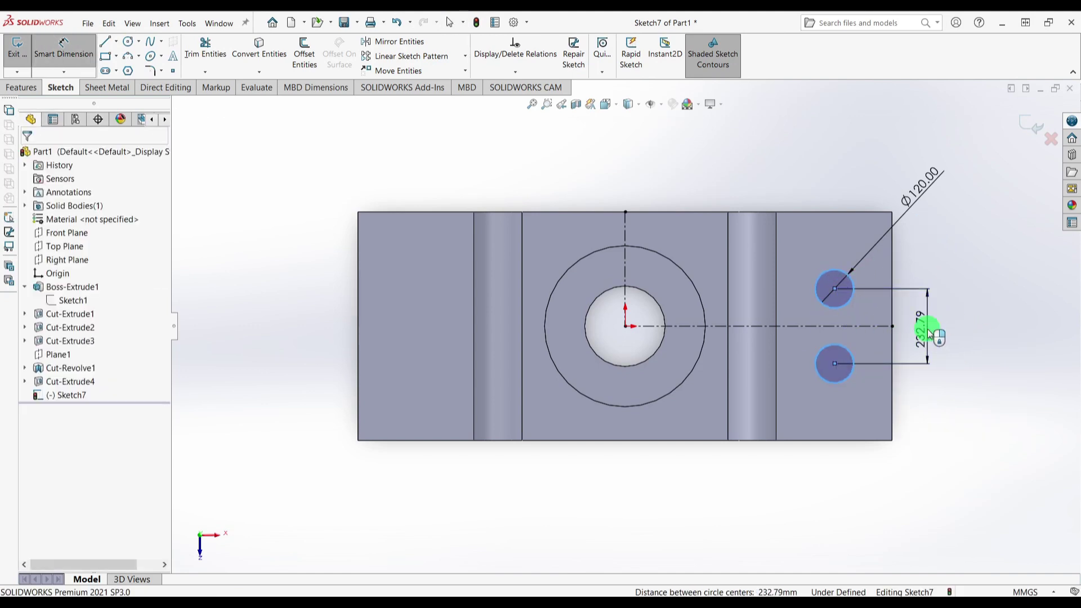
{"action": "type", "text": "250"}
{"action": "key", "text": "Return"}
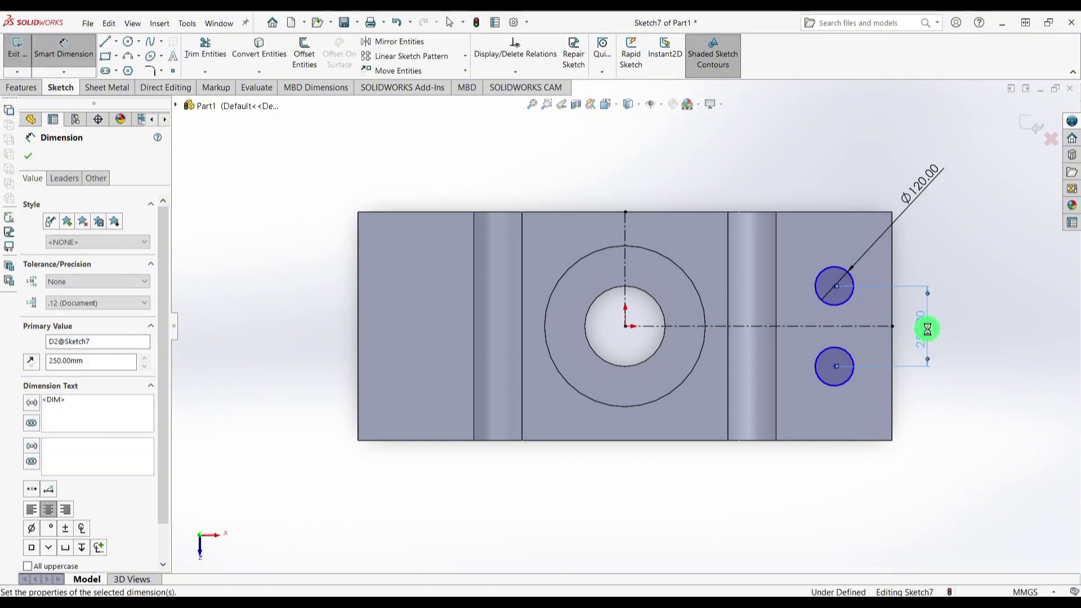
Step: Dimension the lower circle's centre 200 mm from the right foot's outer edge
{"action": "left_click", "coordinate": [843, 389]}
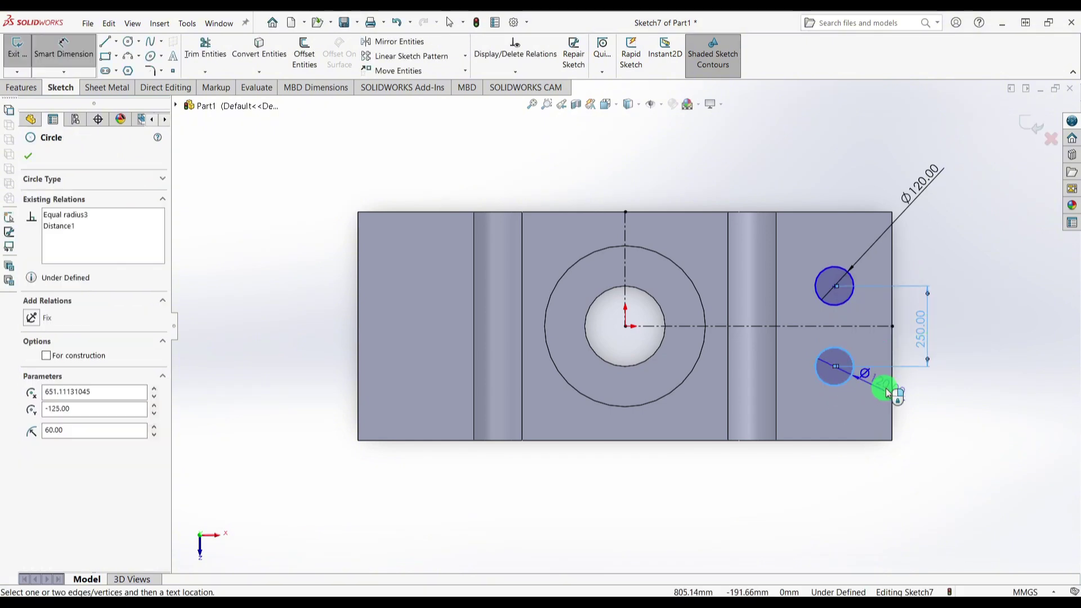
{"action": "left_click", "coordinate": [891, 387]}
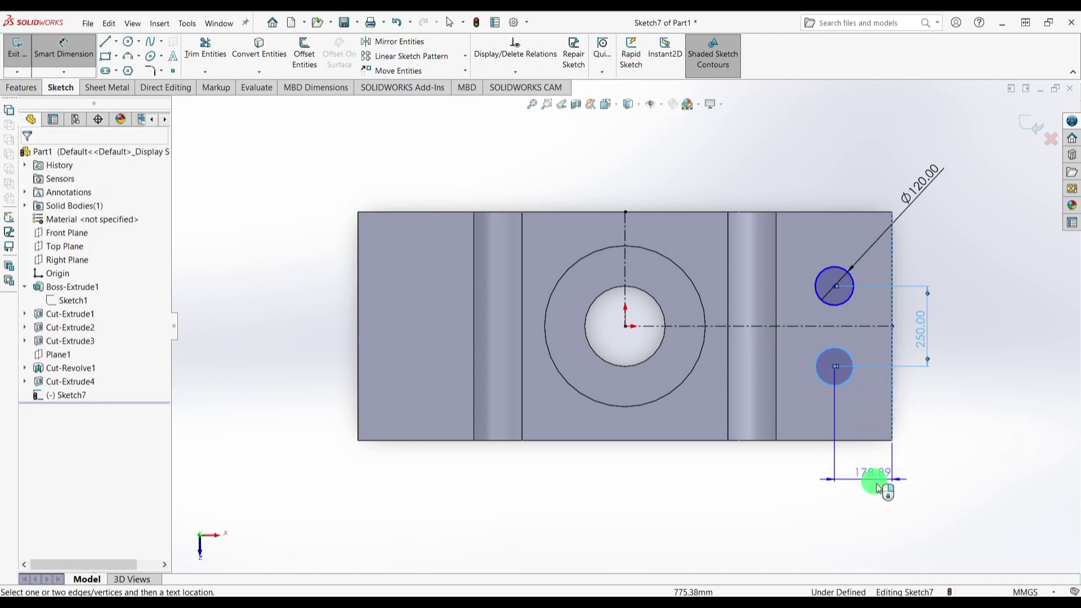
{"action": "left_click", "coordinate": [939, 477]}
{"action": "type", "text": "200"}
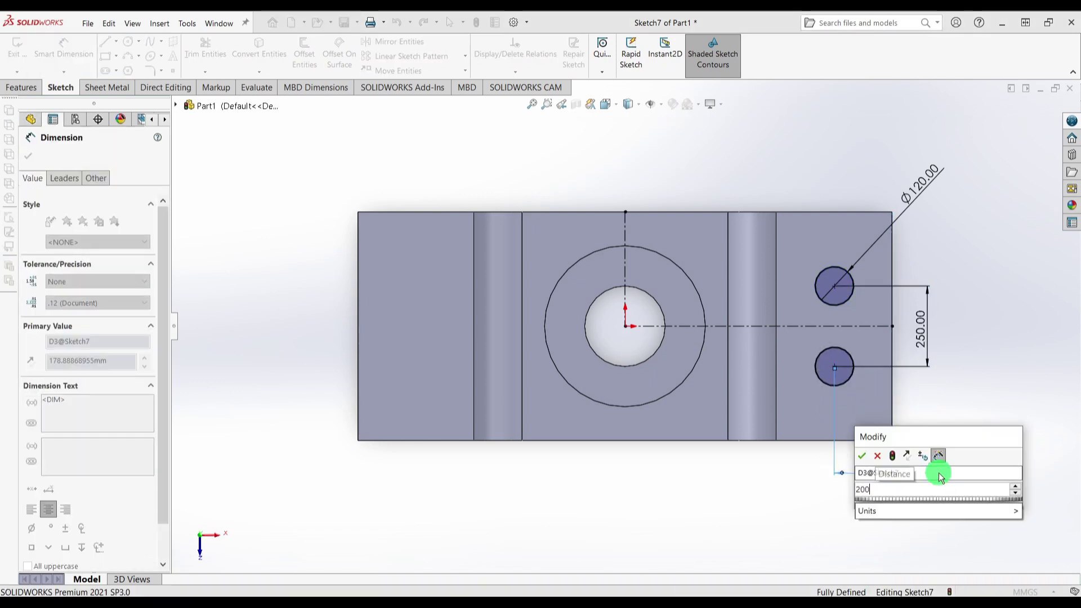
{"action": "key", "text": "Return"}
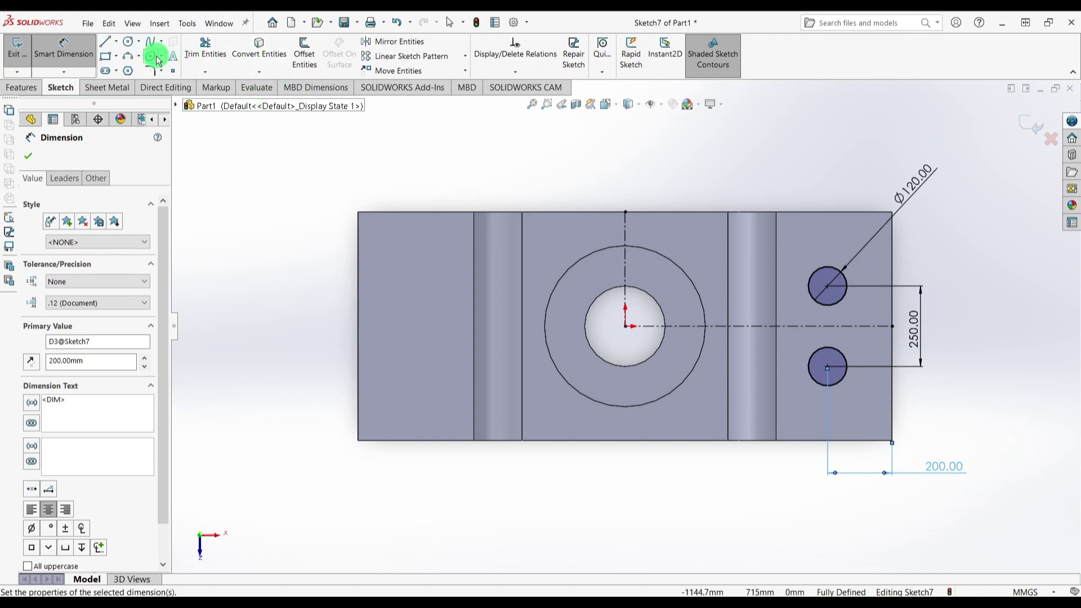
Step: Mirror both circles about the vertical construction line onto the left foot, keeping the originals
{"action": "left_click", "coordinate": [403, 49]}
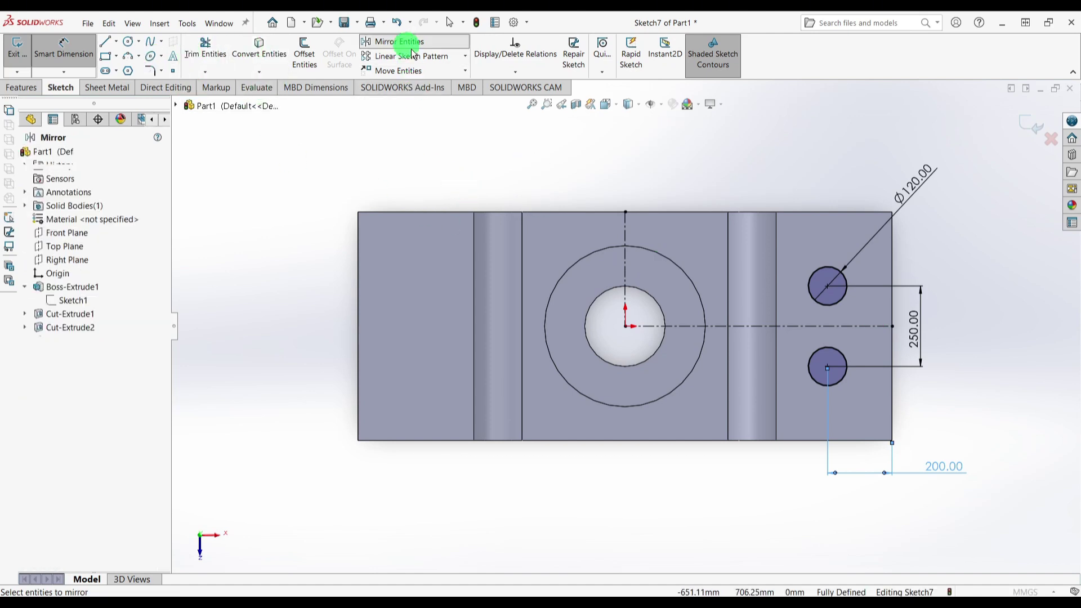
{"action": "left_click", "coordinate": [822, 287]}
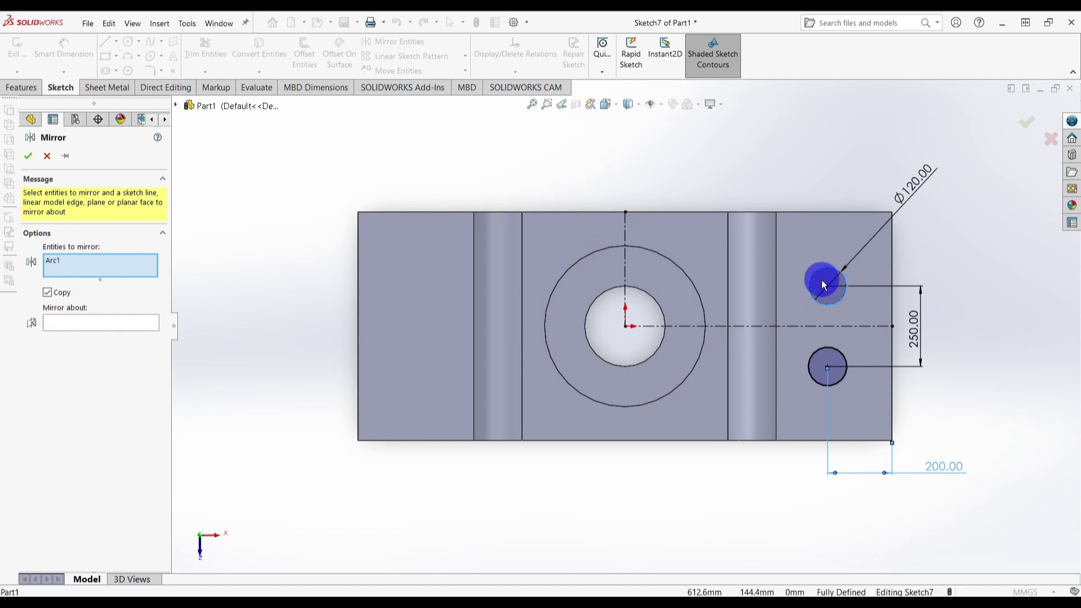
{"action": "left_click", "coordinate": [825, 367]}
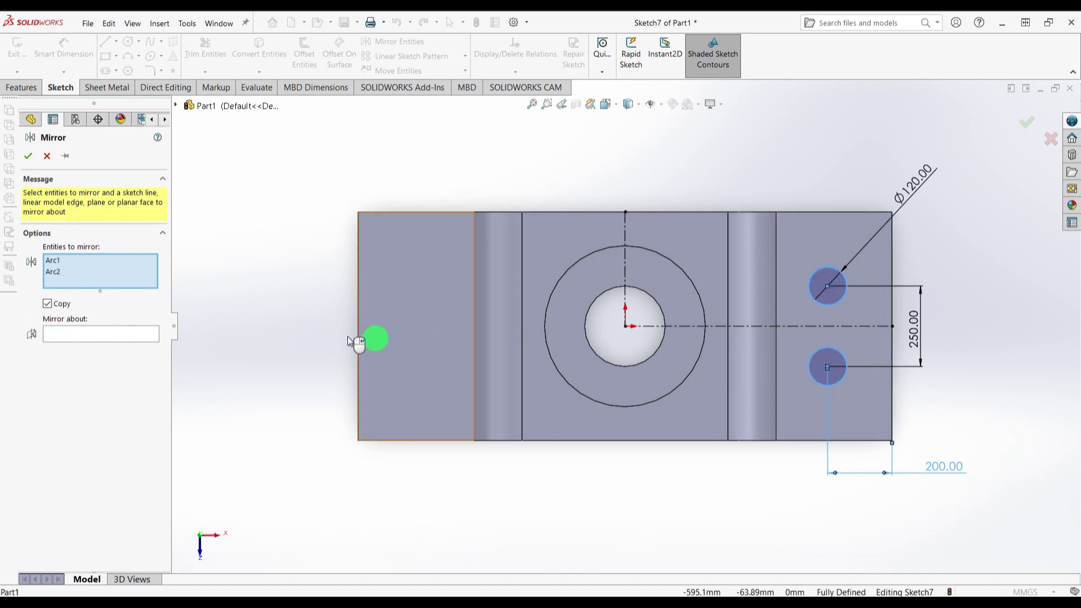
{"action": "left_click", "coordinate": [140, 334]}
{"action": "left_click", "coordinate": [629, 223]}
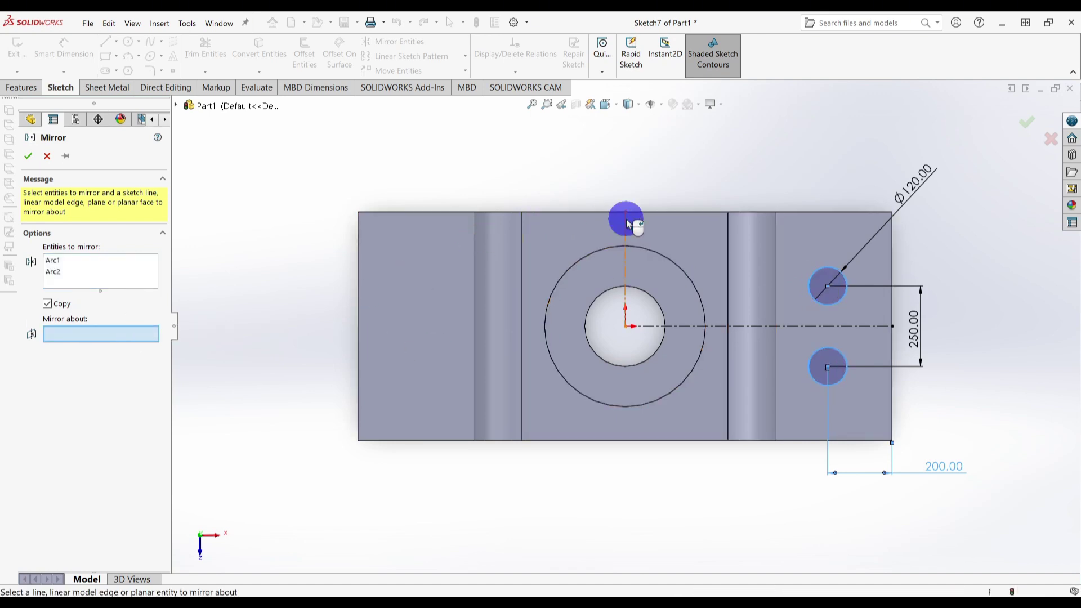
{"action": "left_click", "coordinate": [28, 156]}
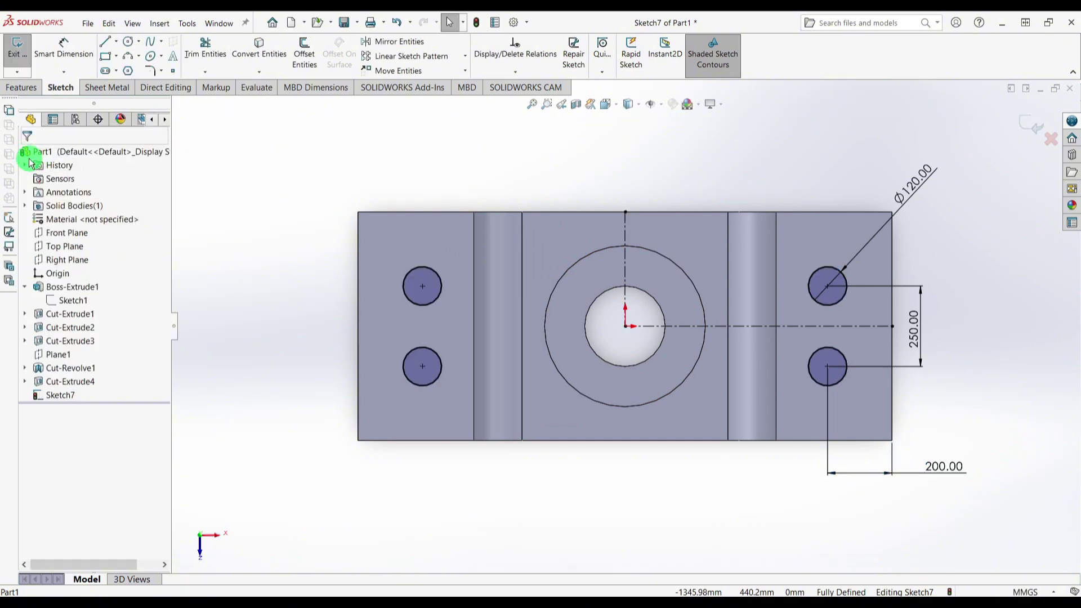
Step: Cut the four circles through the feet with an Extruded Cut using the Up To Next end condition, and return to the isometric view
{"action": "left_click", "coordinate": [21, 87]}
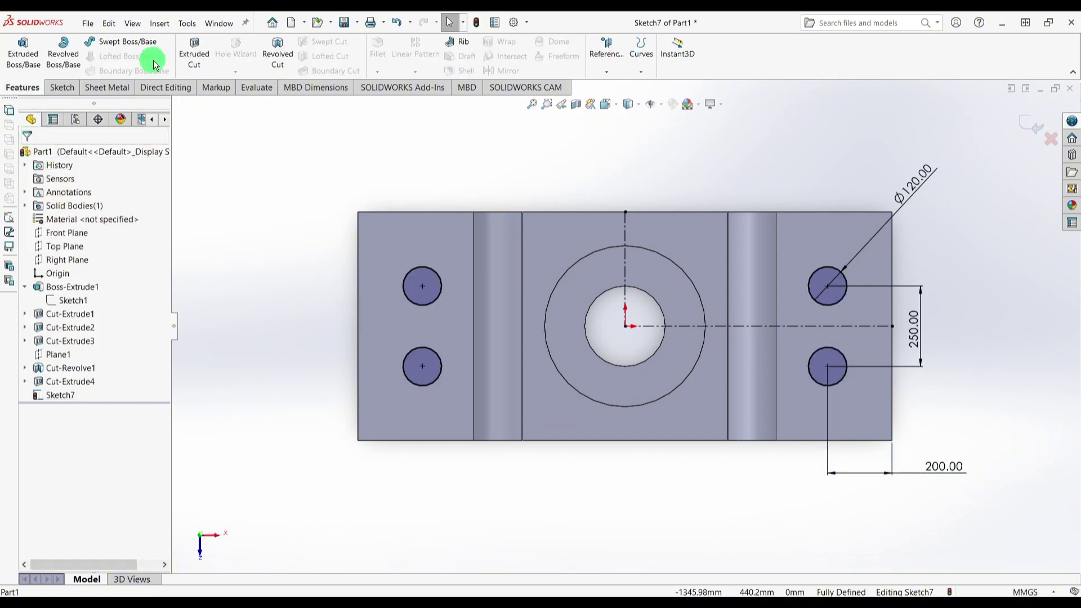
{"action": "left_click", "coordinate": [197, 54]}
{"action": "left_click", "coordinate": [369, 237]}
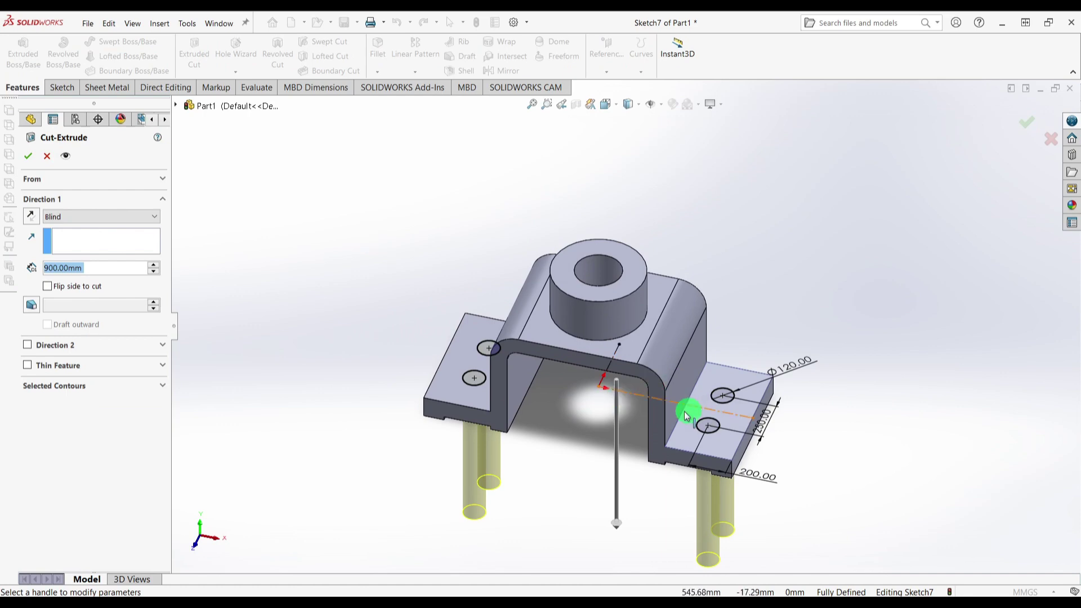
{"action": "left_click", "coordinate": [81, 218]}
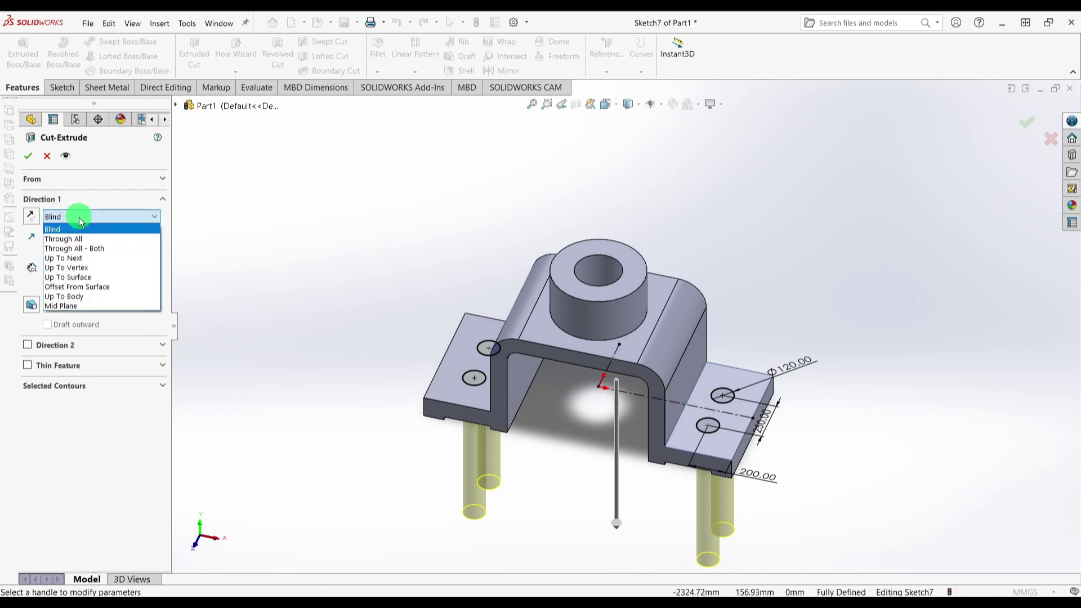
{"action": "left_click", "coordinate": [75, 255]}
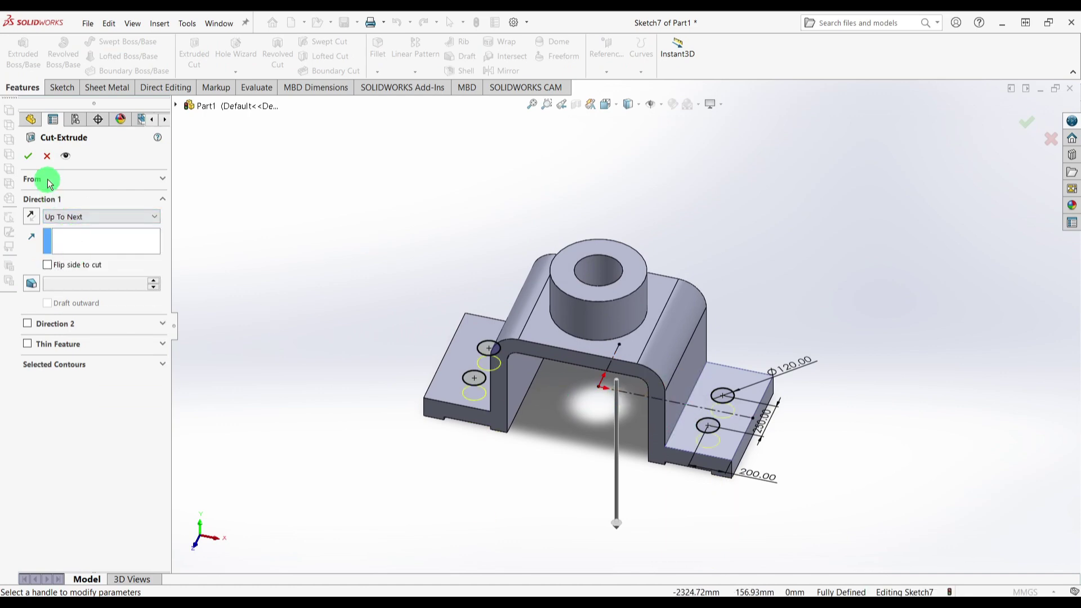
{"action": "left_click", "coordinate": [29, 158]}
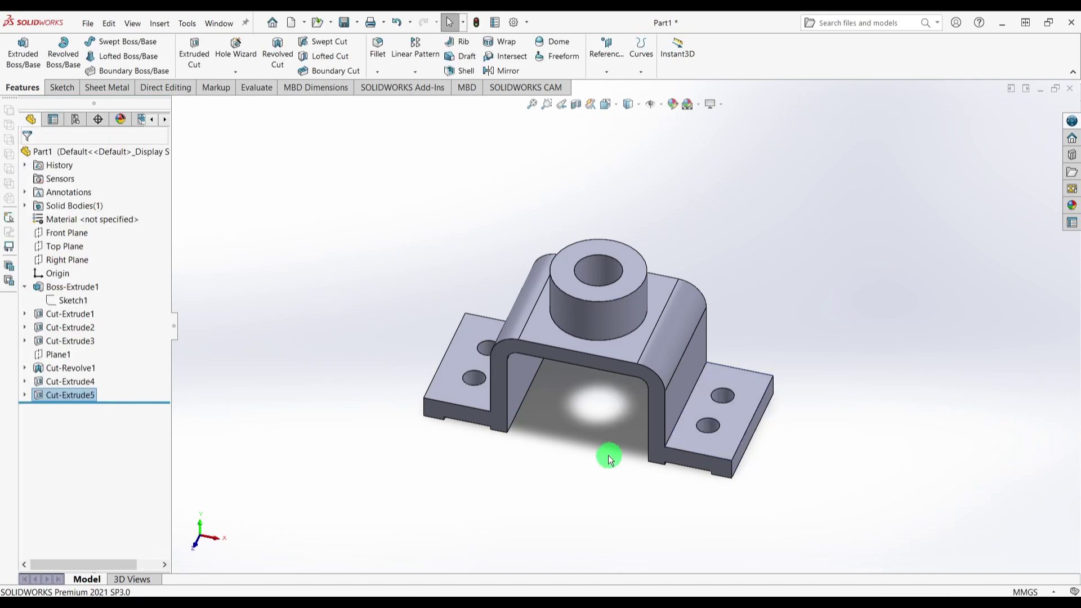
{"action": "middle_click_drag", "start_coordinate": [610, 451], "coordinate": [596, 383]}
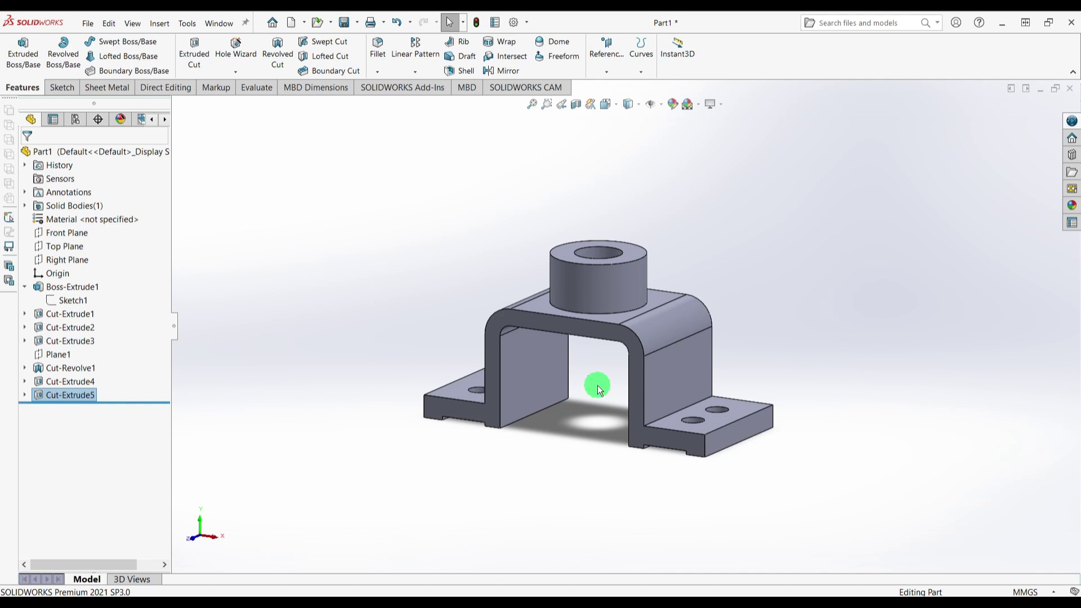
{"action": "key", "text": "ctrl+7"}
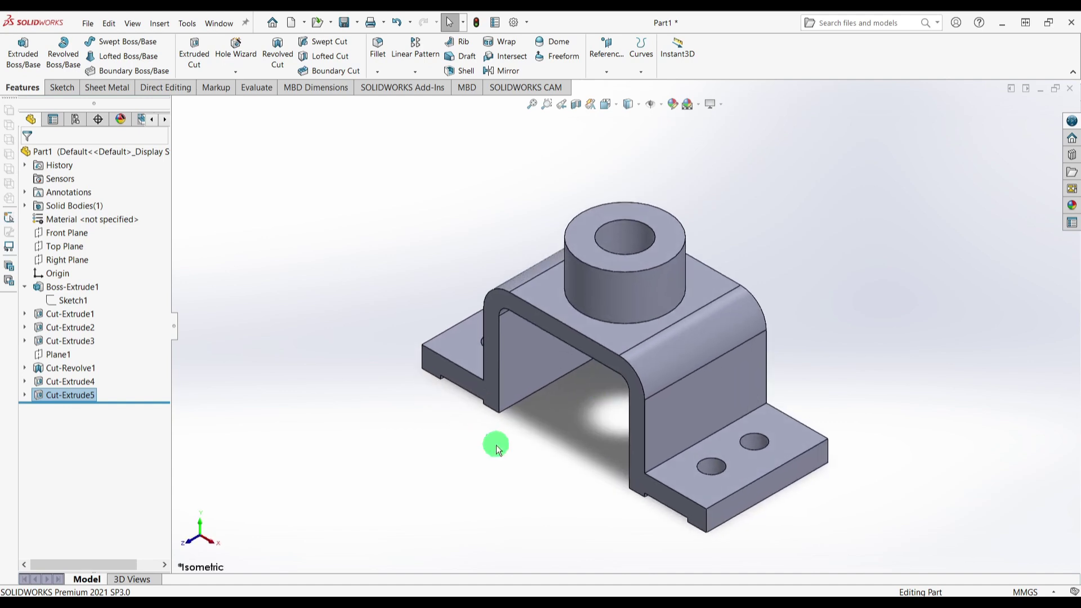
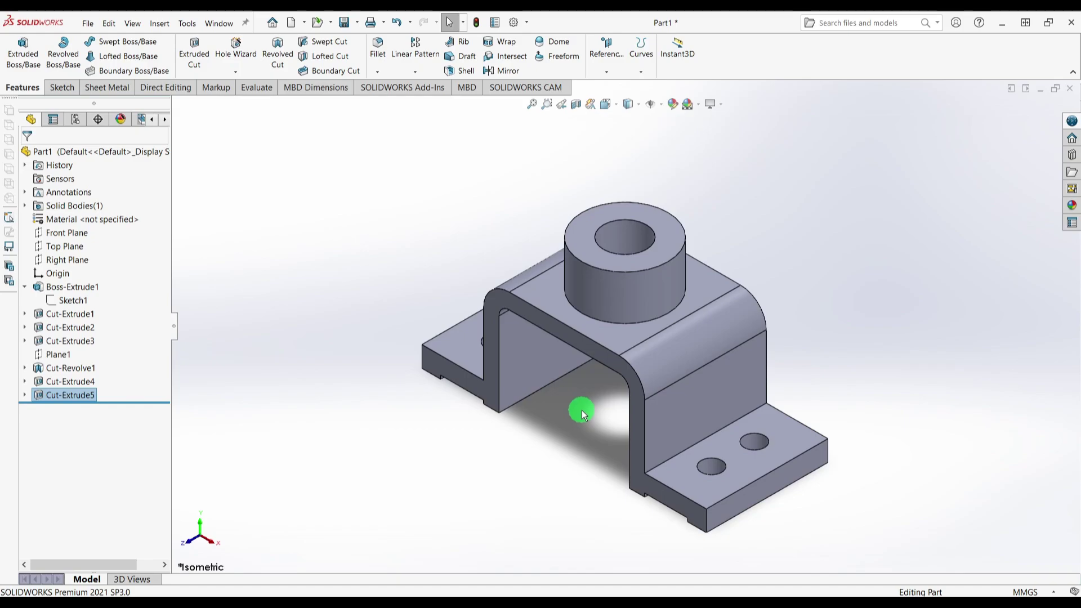
Step: Check the side arc radius in the MD-0062023 drawing and start a sketch on the right leg's outer face
{"action": "key", "text": "alt+Tab"}
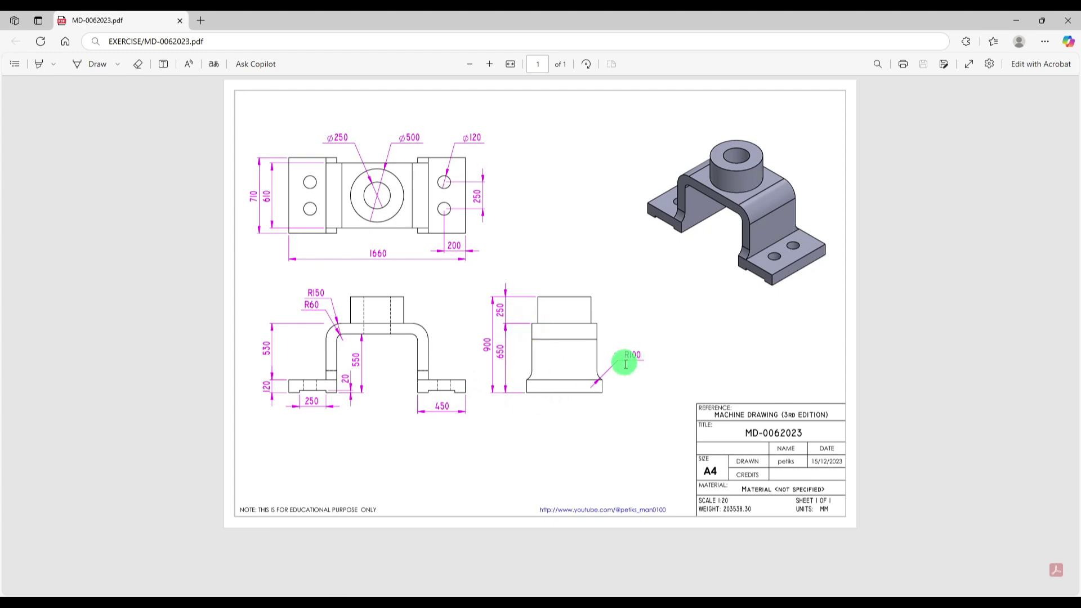
{"action": "key", "text": "alt+Tab"}
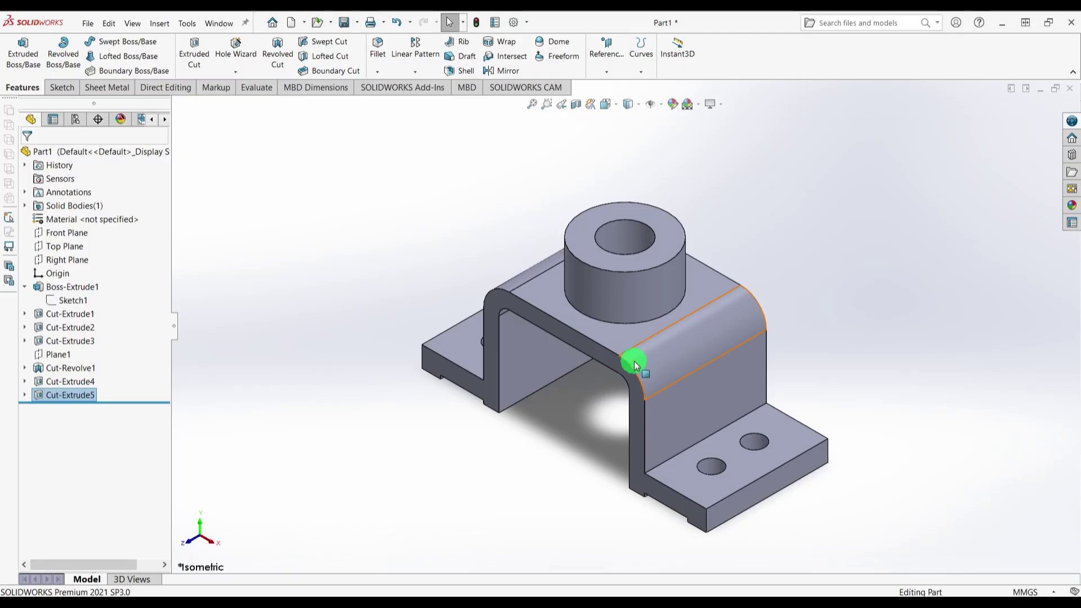
{"action": "left_click", "coordinate": [694, 410]}
{"action": "left_click", "coordinate": [746, 380]}
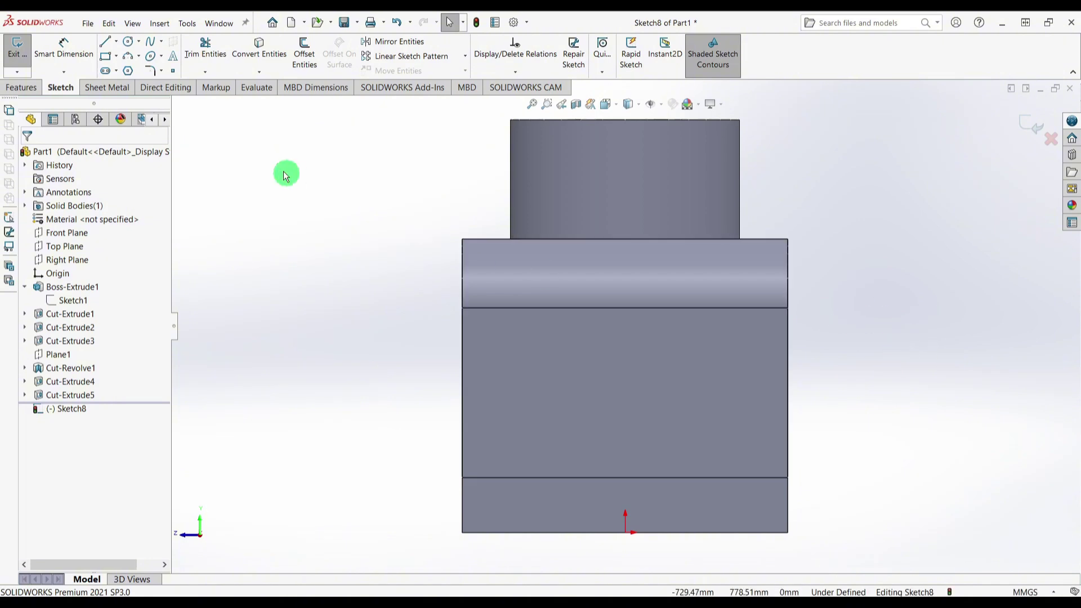
Step: Draw a vertical construction line about 686 mm long upward from the origin
{"action": "left_click", "coordinate": [116, 42]}
{"action": "left_click", "coordinate": [131, 73]}
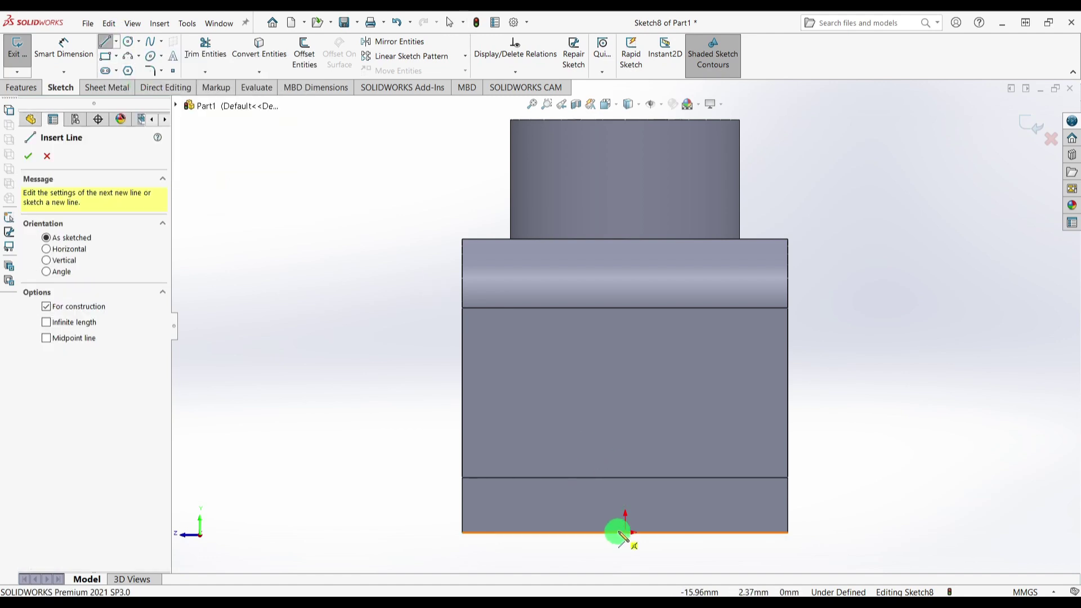
{"action": "left_click_drag", "start_coordinate": [626, 532], "coordinate": [626, 220]}
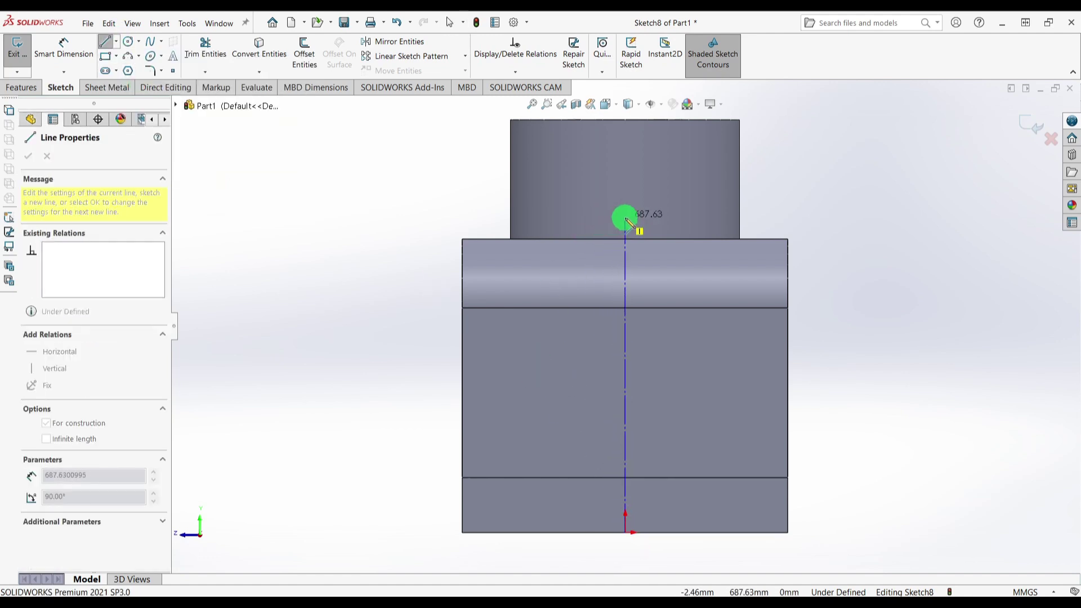
{"action": "left_click", "coordinate": [626, 219]}
{"action": "key", "text": "Escape"}
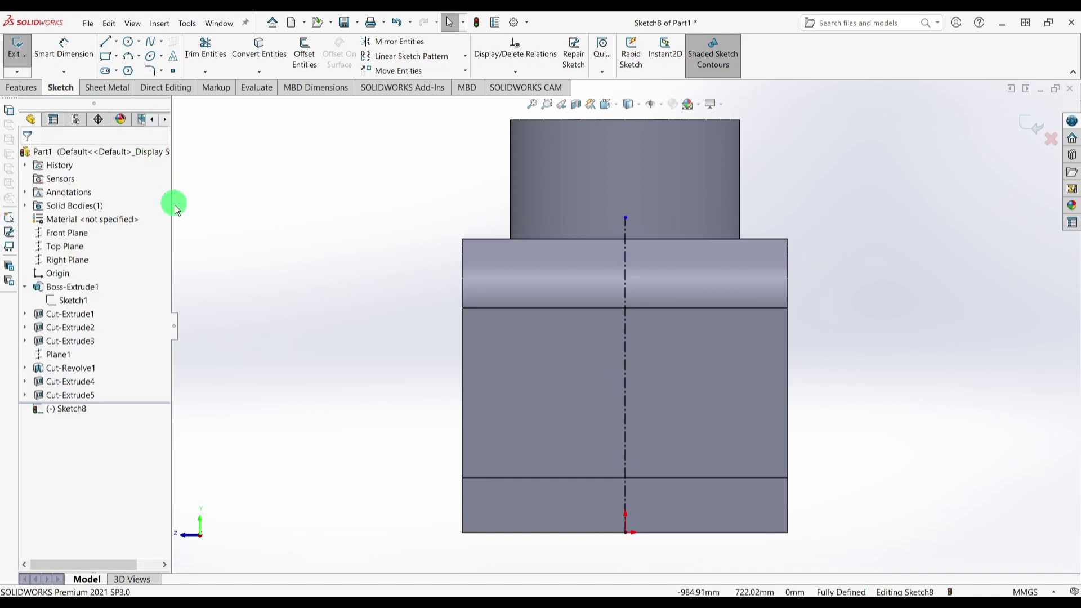
Step: Draw a three-point arc curving up and inward from the leg's left edge where it meets the foot's top edge
{"action": "left_click", "coordinate": [130, 58]}
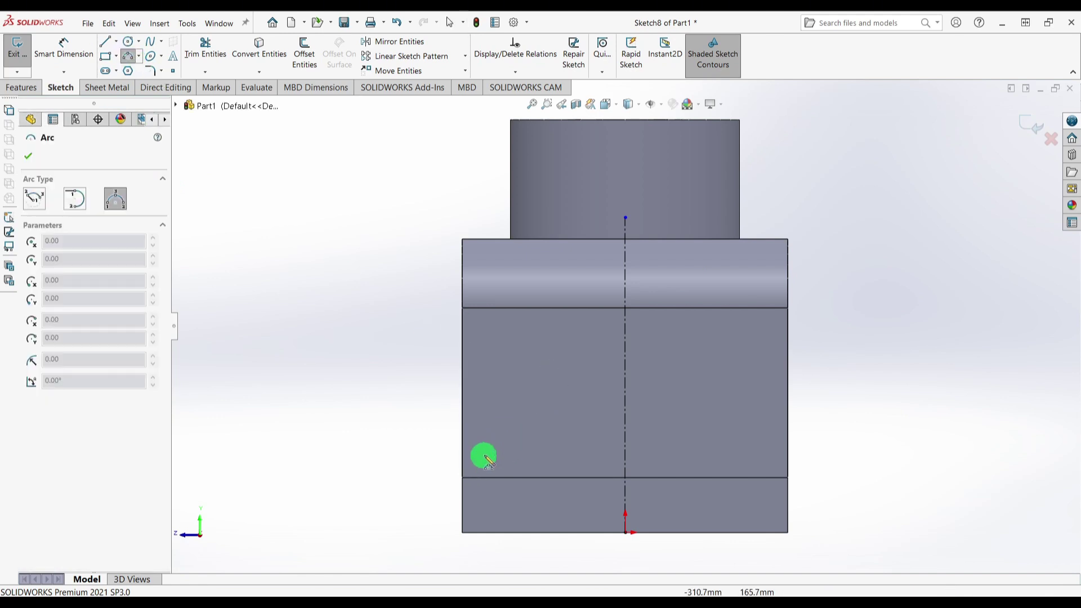
{"action": "mouse_move", "coordinate": [467, 478]}
{"action": "left_mouse_down"}
{"action": "mouse_move", "coordinate": [500, 437]}
{"action": "mouse_move", "coordinate": [446, 449]}
{"action": "mouse_move", "coordinate": [469, 472]}
{"action": "mouse_move", "coordinate": [462, 478]}
{"action": "left_mouse_up"}
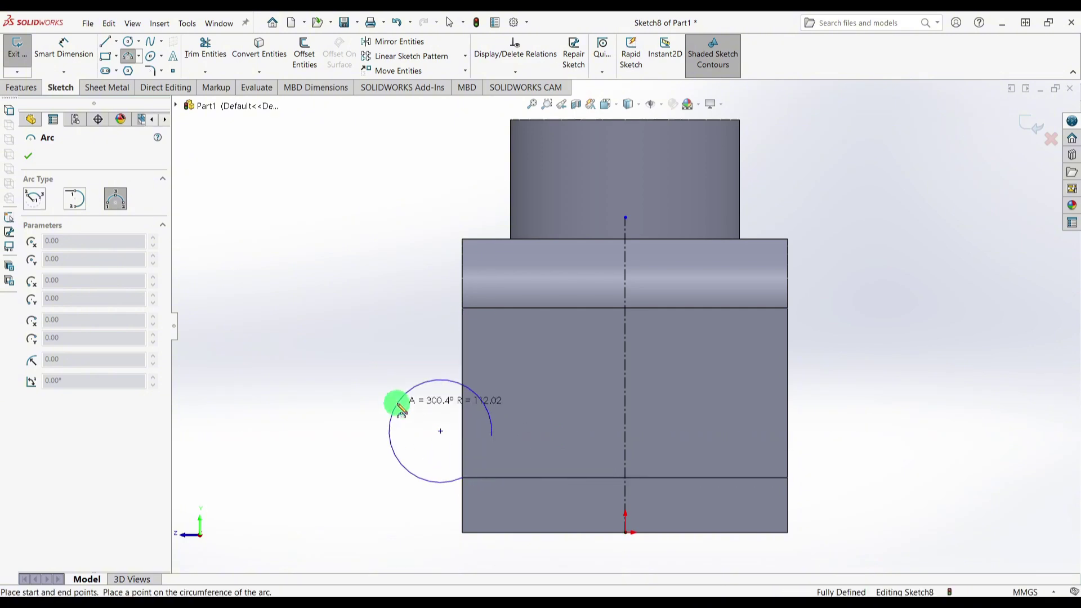
{"action": "left_click", "coordinate": [484, 465]}
{"action": "key", "text": "Escape"}
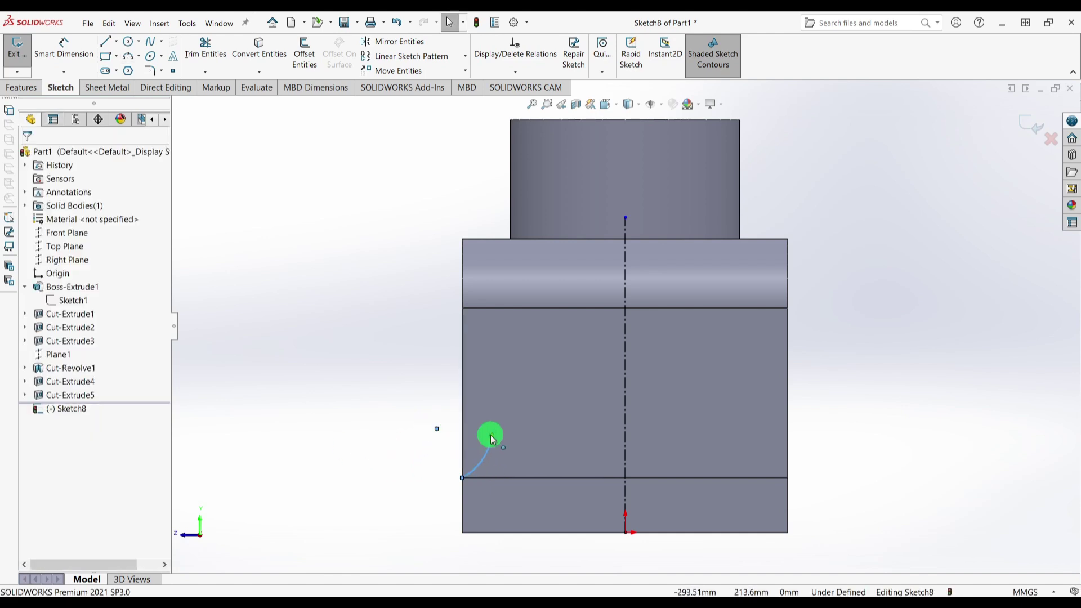
{"action": "left_click", "coordinate": [491, 436], "text": "ctrl"}
{"action": "left_click", "coordinate": [437, 431], "text": "ctrl"}
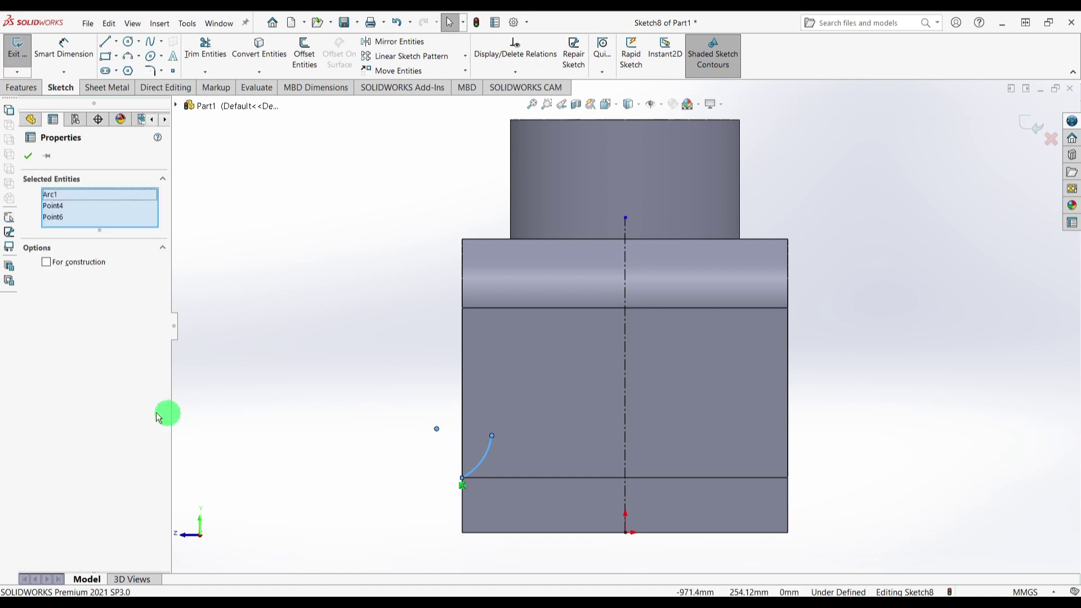
{"action": "left_click", "coordinate": [311, 356]}
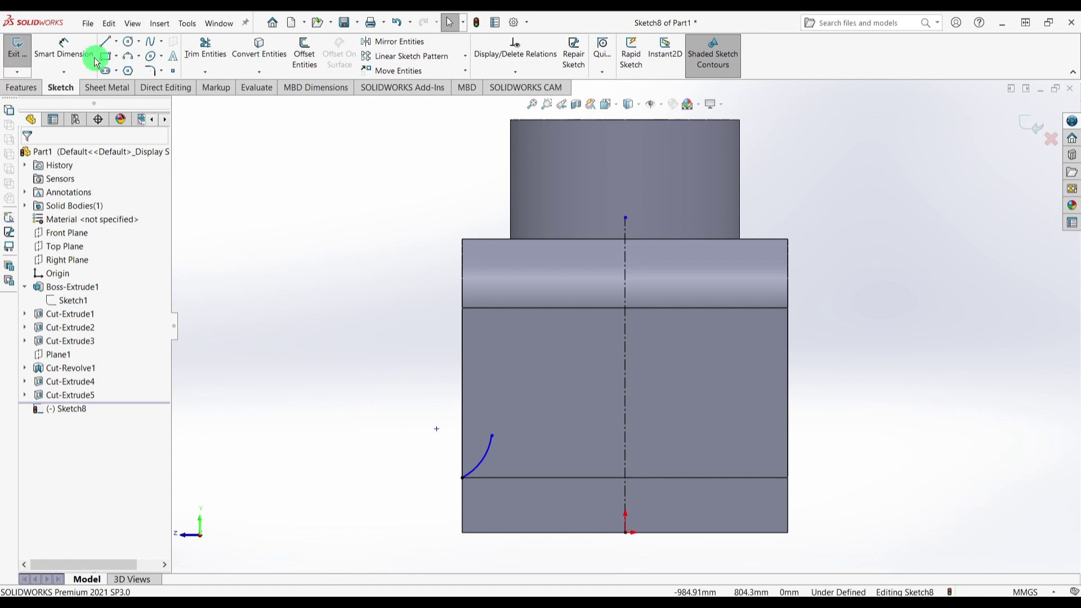
Step: Close the profile with lines from the arc's upper end vertically to the bracket's top edge, across to its corner, and down to the arc's start
{"action": "left_click", "coordinate": [105, 41]}
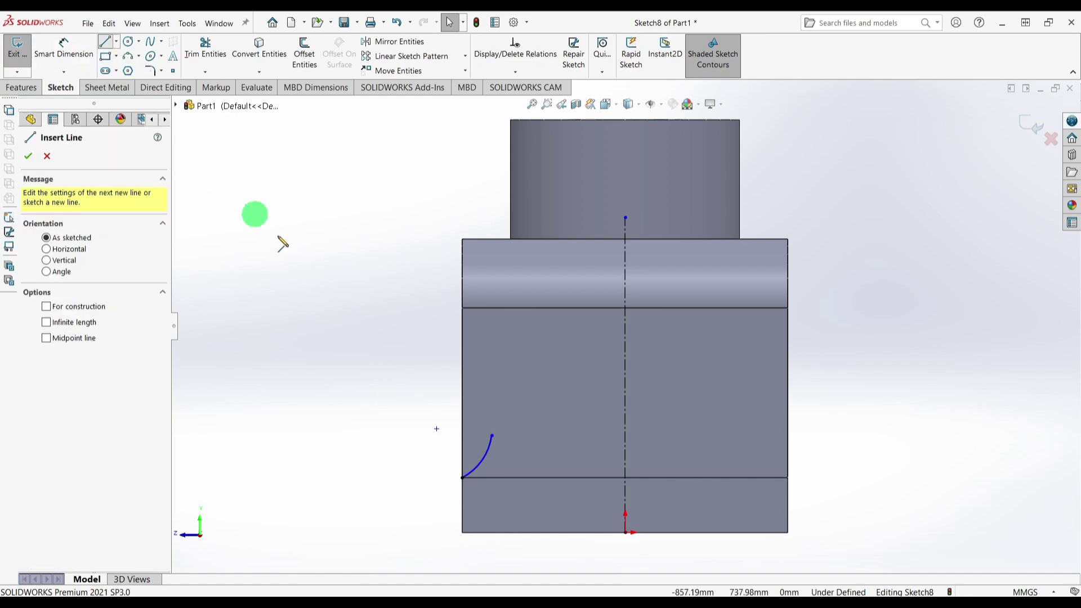
{"action": "left_click", "coordinate": [490, 435]}
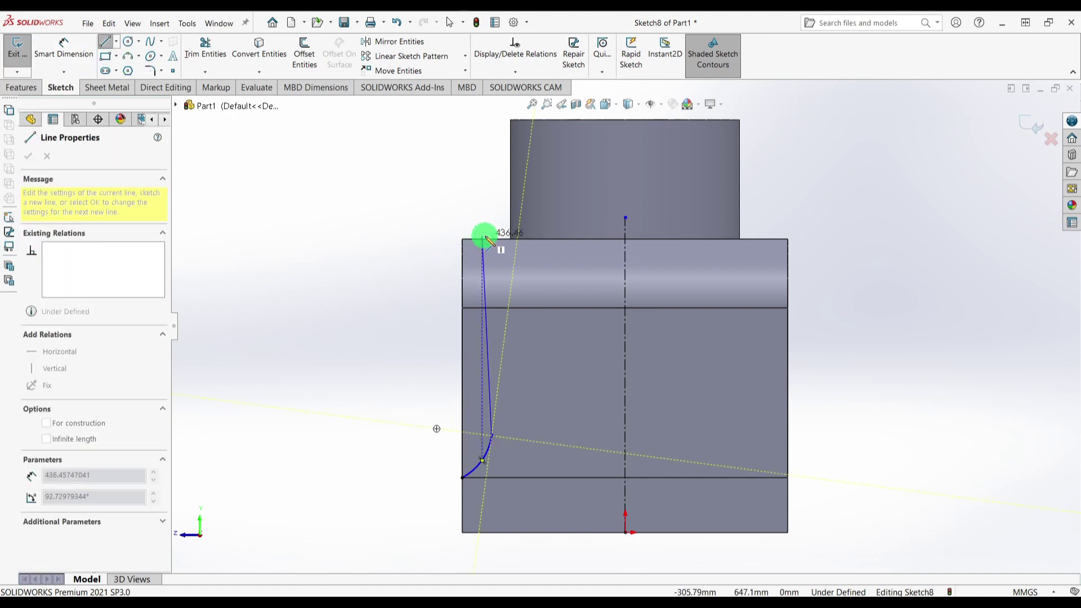
{"action": "mouse_move", "coordinate": [491, 239]}
{"action": "left_mouse_down"}
{"action": "mouse_move", "coordinate": [459, 241]}
{"action": "mouse_move", "coordinate": [435, 490]}
{"action": "mouse_move", "coordinate": [463, 478]}
{"action": "left_mouse_up"}
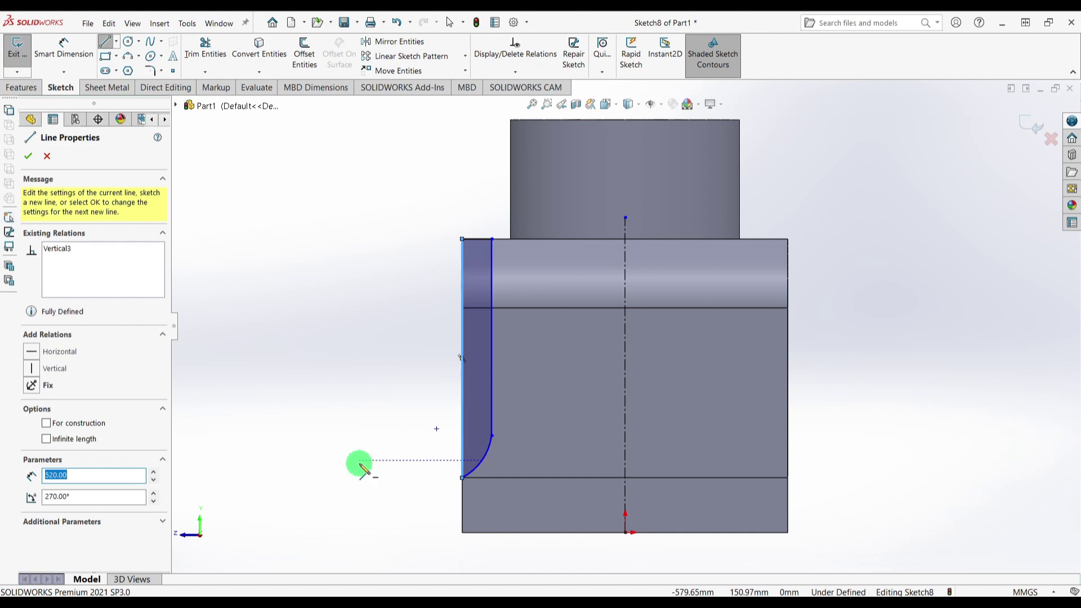
{"action": "key", "text": "Escape"}
Step: Add a Horizontal relation between the arc's centre point and its upper endpoint
{"action": "left_click", "coordinate": [437, 429]}
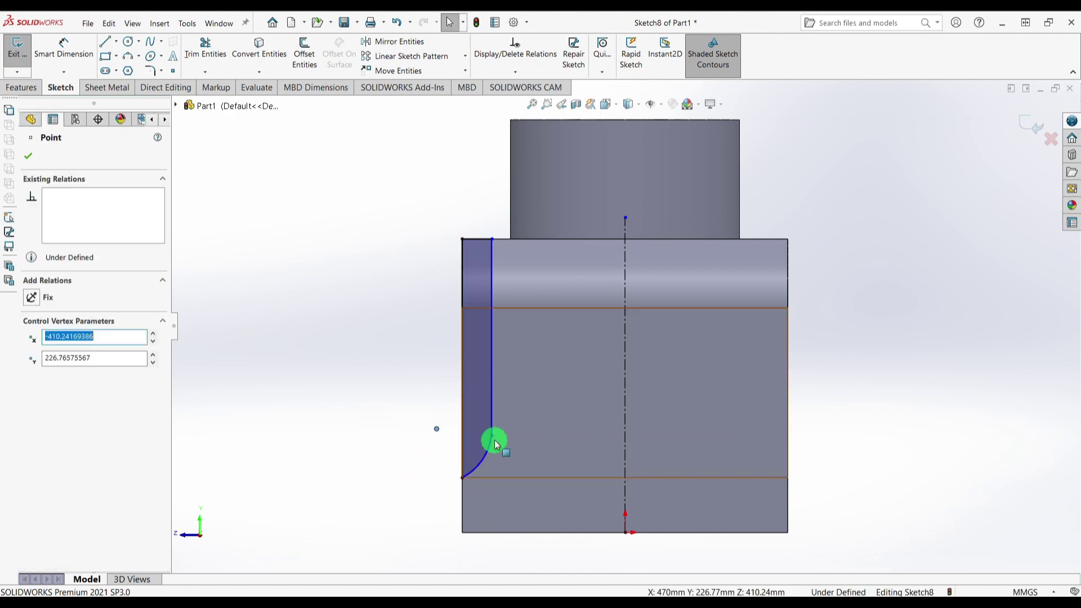
{"action": "left_click", "coordinate": [492, 436], "text": "ctrl"}
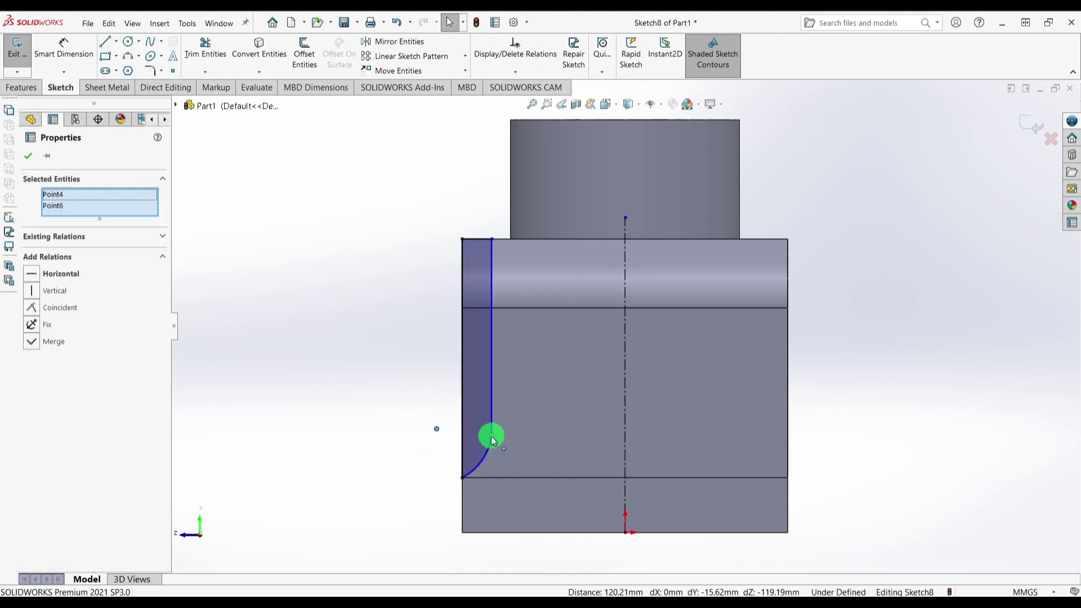
{"action": "left_click", "coordinate": [32, 276]}
{"action": "left_click", "coordinate": [341, 388]}
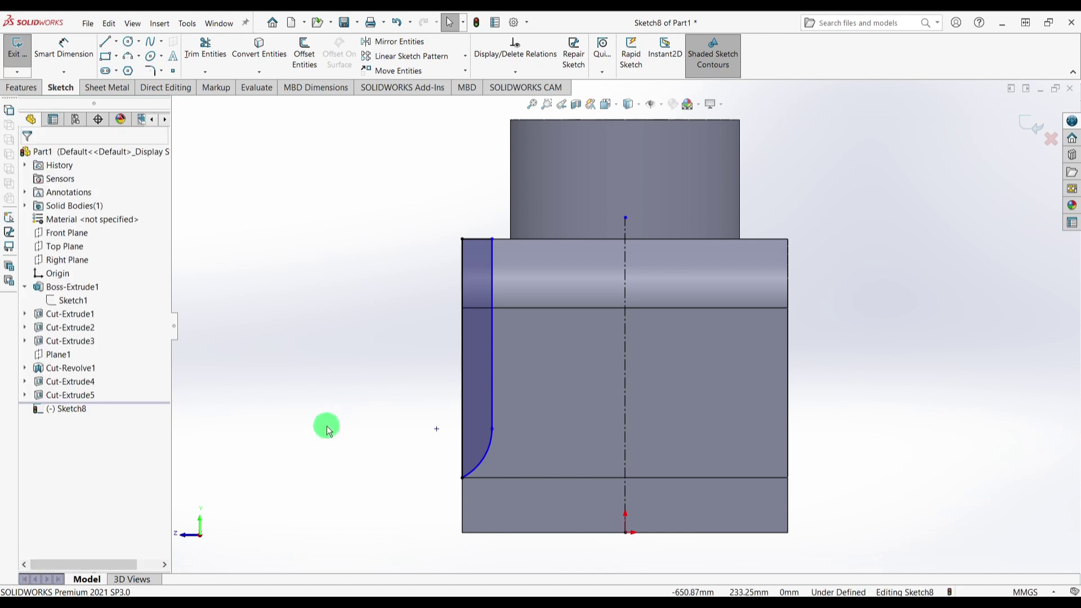
Step: Dimension the arc's radius to 100 mm
{"action": "right_click_drag", "start_coordinate": [347, 450], "coordinate": [345, 394]}
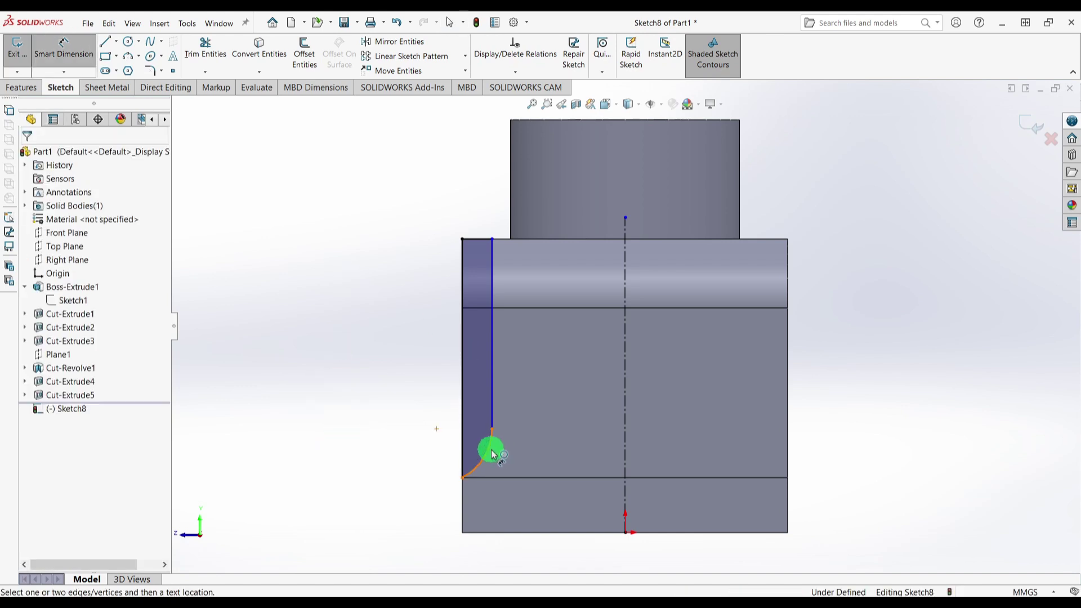
{"action": "left_click", "coordinate": [488, 449]}
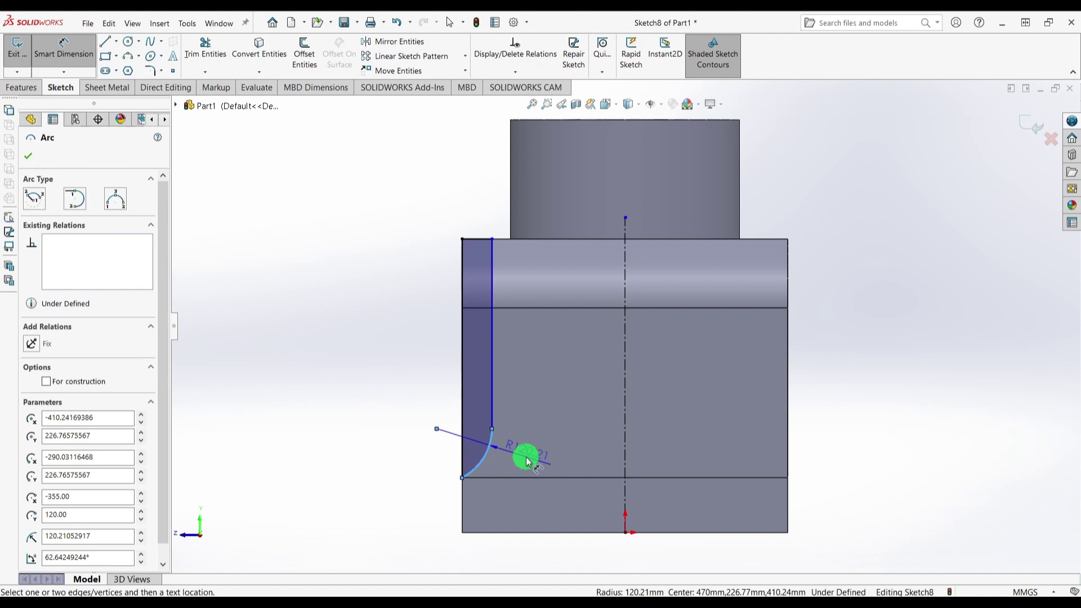
{"action": "left_click", "coordinate": [525, 460]}
{"action": "type", "text": "100"}
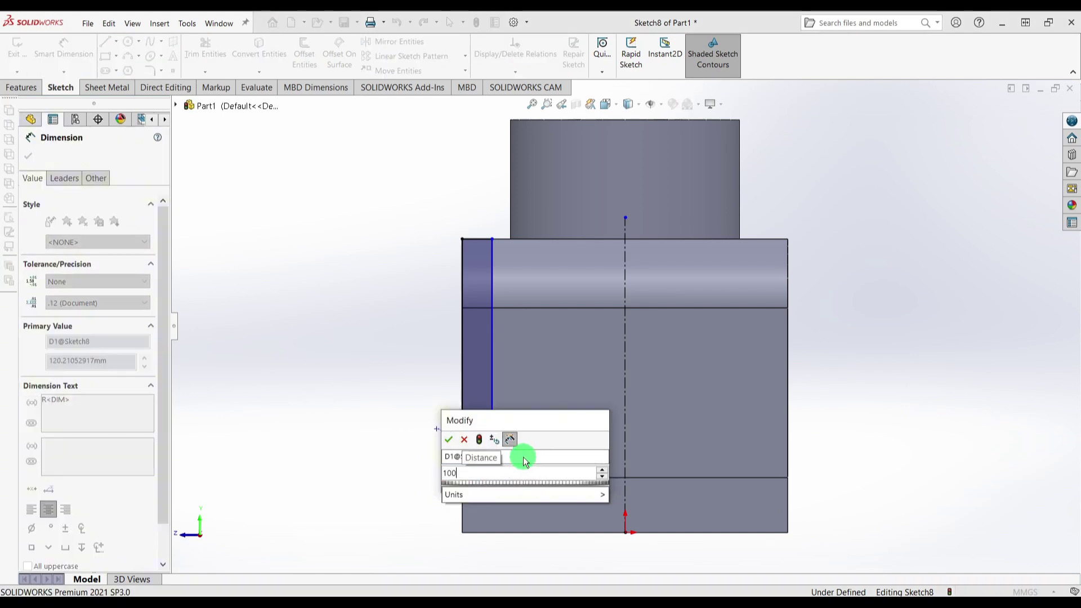
{"action": "key", "text": "Return"}
{"action": "key", "text": "f"}
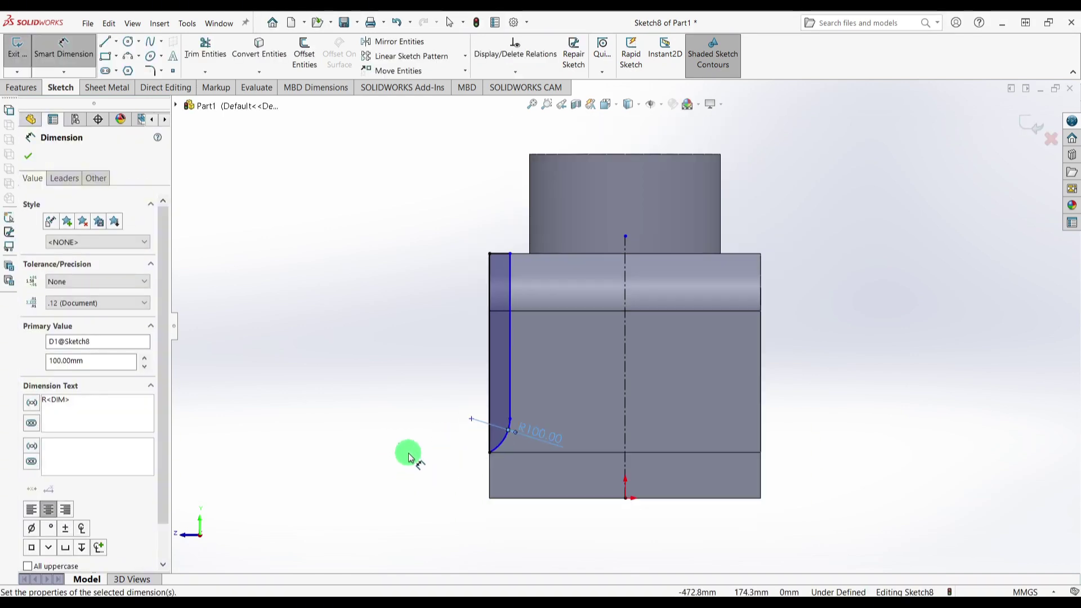
{"action": "scroll", "coordinate": [580, 403], "scroll_direction": "up", "scroll_amount": 2}
{"action": "scroll", "coordinate": [543, 407], "scroll_direction": "down", "scroll_amount": 3}
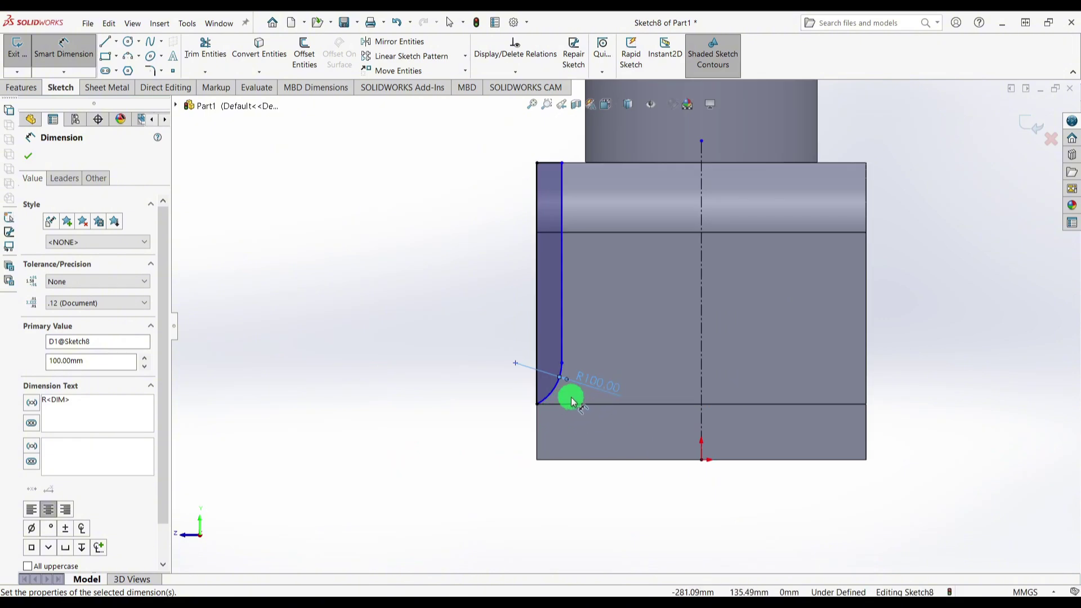
Step: Dimension the distance between the profile's inner vertical line and the construction line to 305 mm, entered as 610/2
{"action": "right_click_drag", "start_coordinate": [446, 386], "coordinate": [448, 338]}
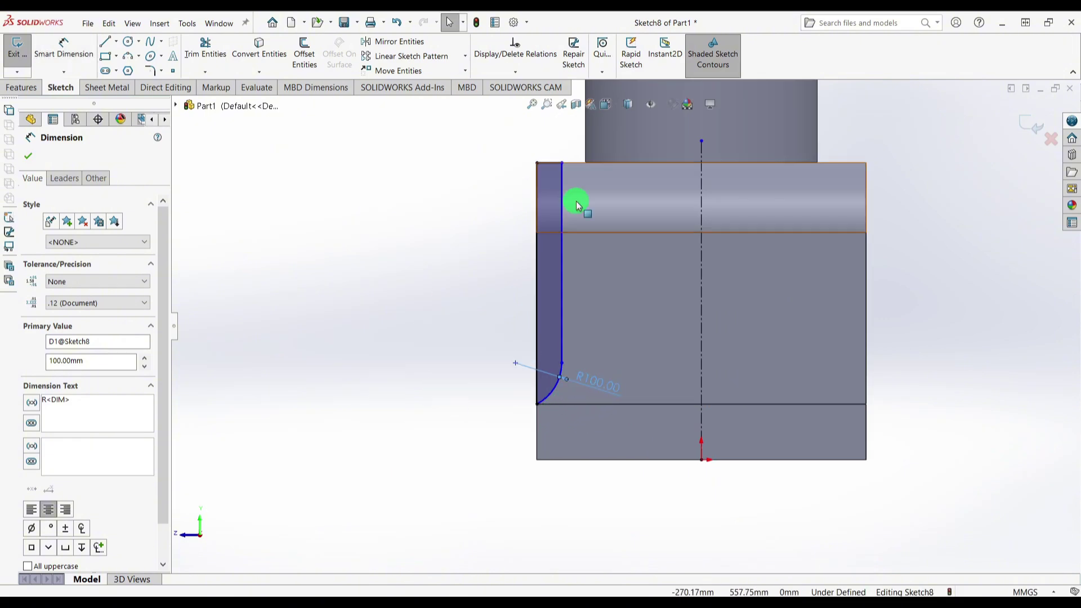
{"action": "left_click", "coordinate": [562, 175]}
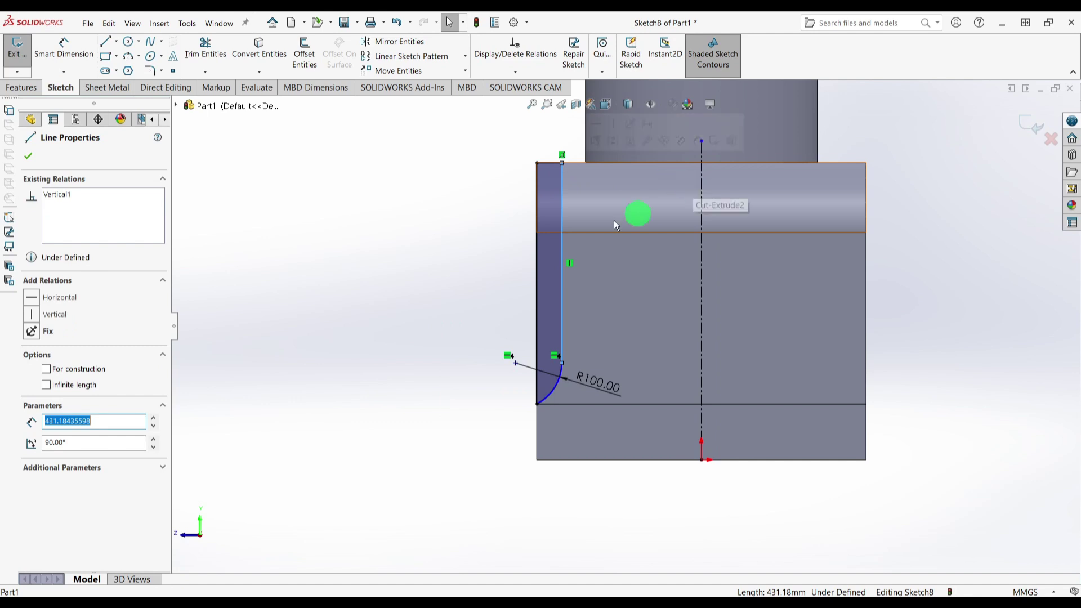
{"action": "right_click_drag", "start_coordinate": [406, 241], "coordinate": [407, 215]}
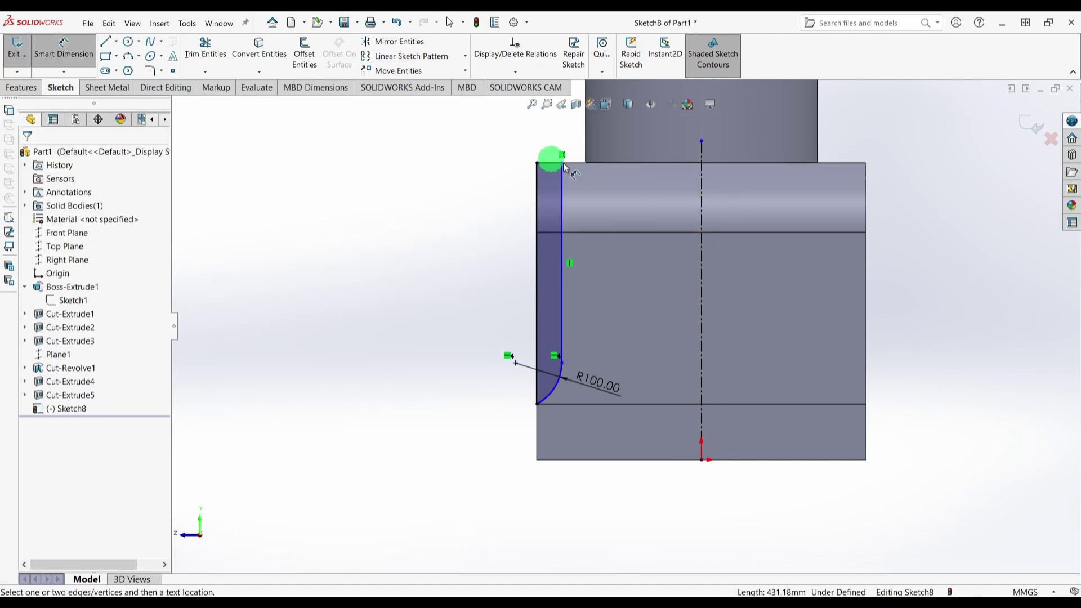
{"action": "left_click", "coordinate": [701, 194]}
{"action": "left_click", "coordinate": [562, 194]}
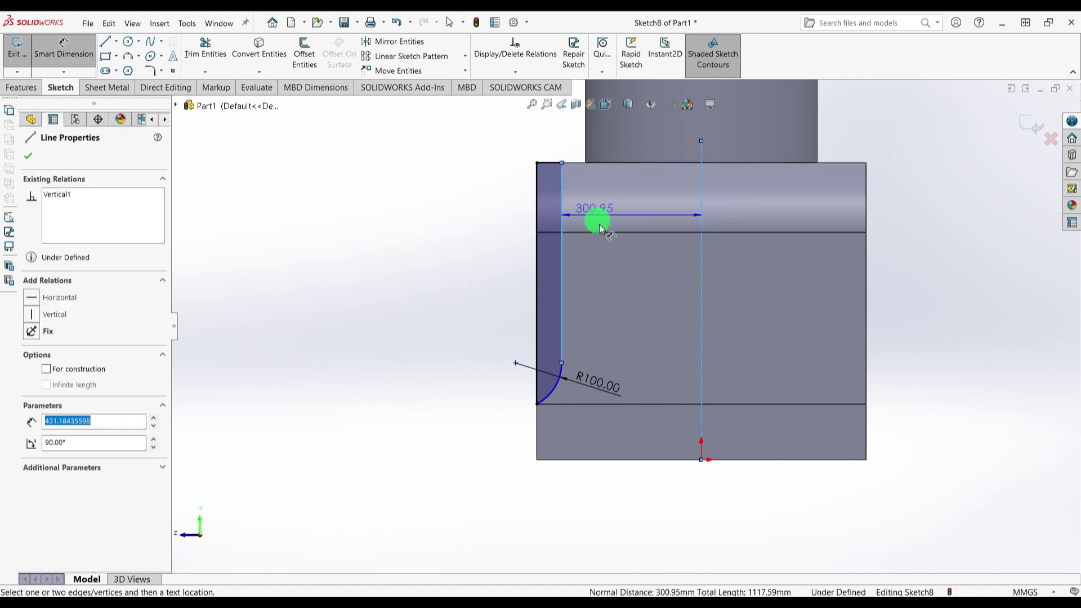
{"action": "left_click", "coordinate": [623, 505]}
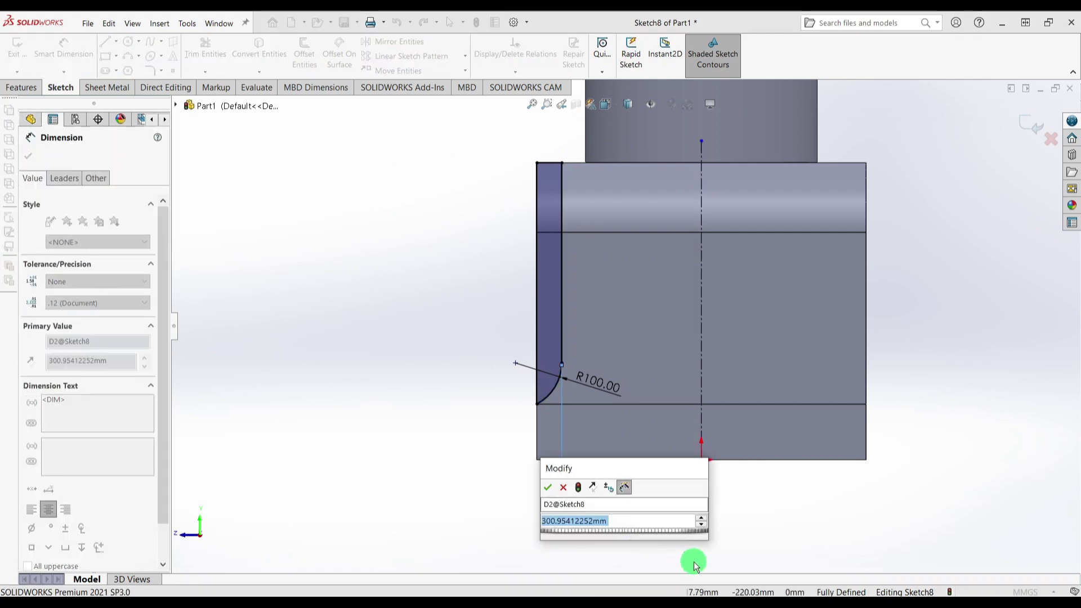
{"action": "type", "text": "6"}
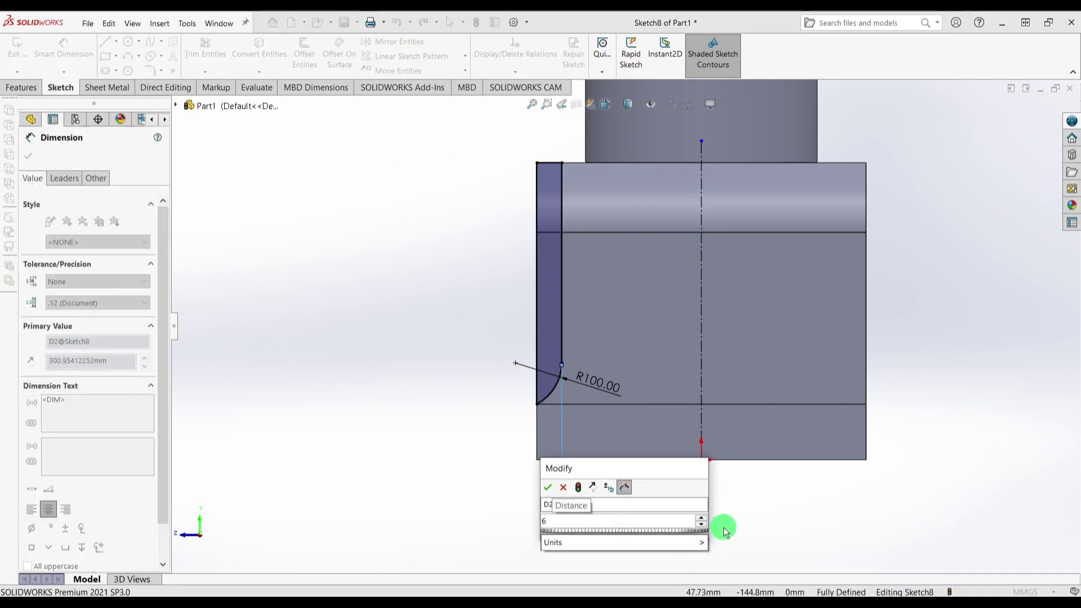
{"action": "type", "text": "10/"}
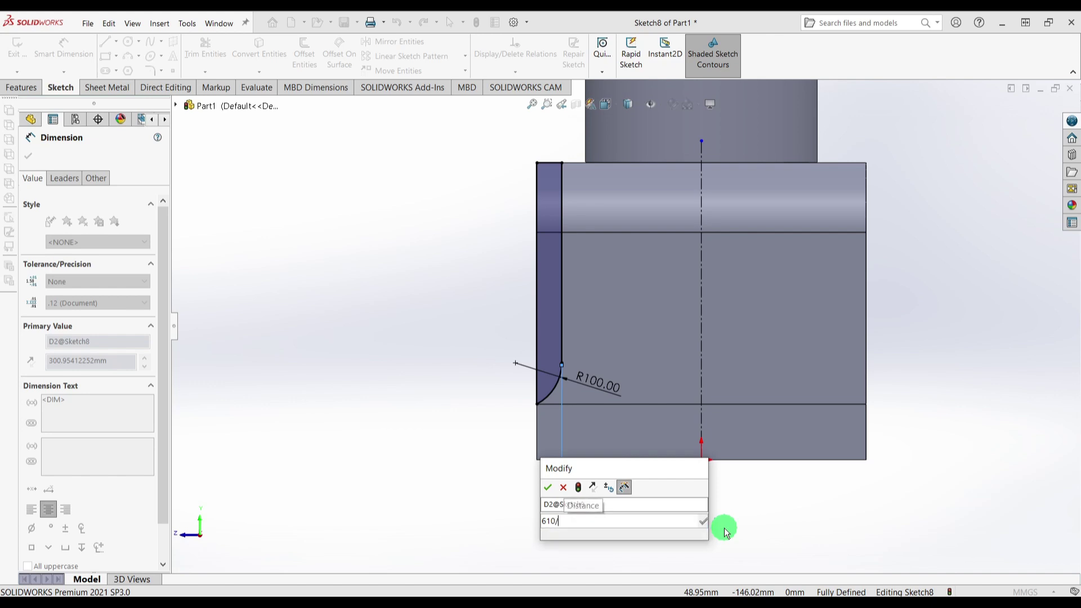
{"action": "key", "text": "Return"}
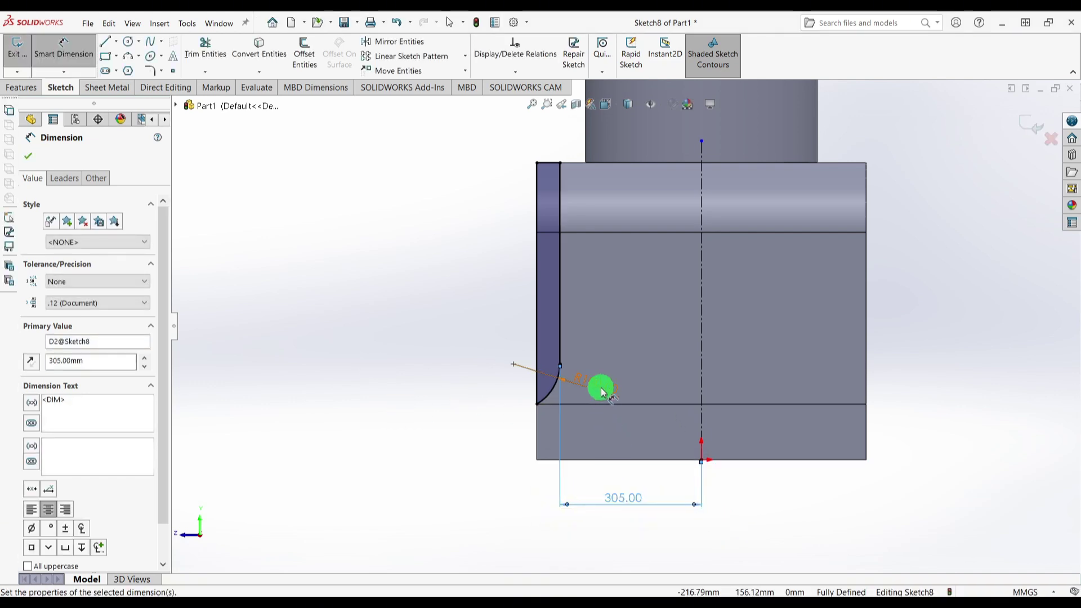
Step: Move the R100 dimension text outside the part, to the upper left of the arc, and leave the dimension command
{"action": "left_click_drag", "start_coordinate": [598, 386], "coordinate": [477, 338]}
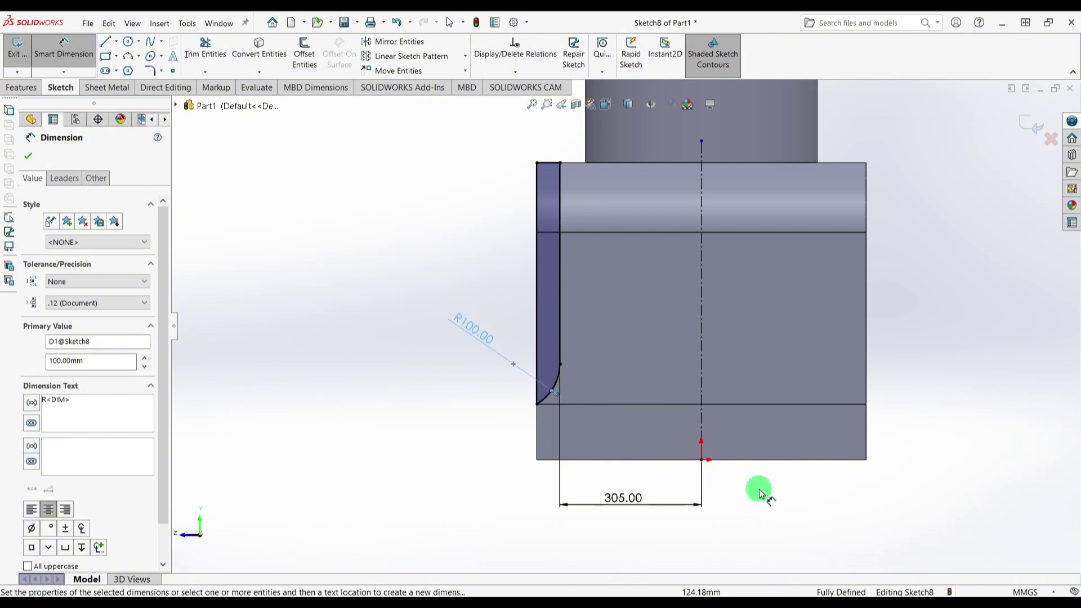
{"action": "left_click", "coordinate": [761, 501]}
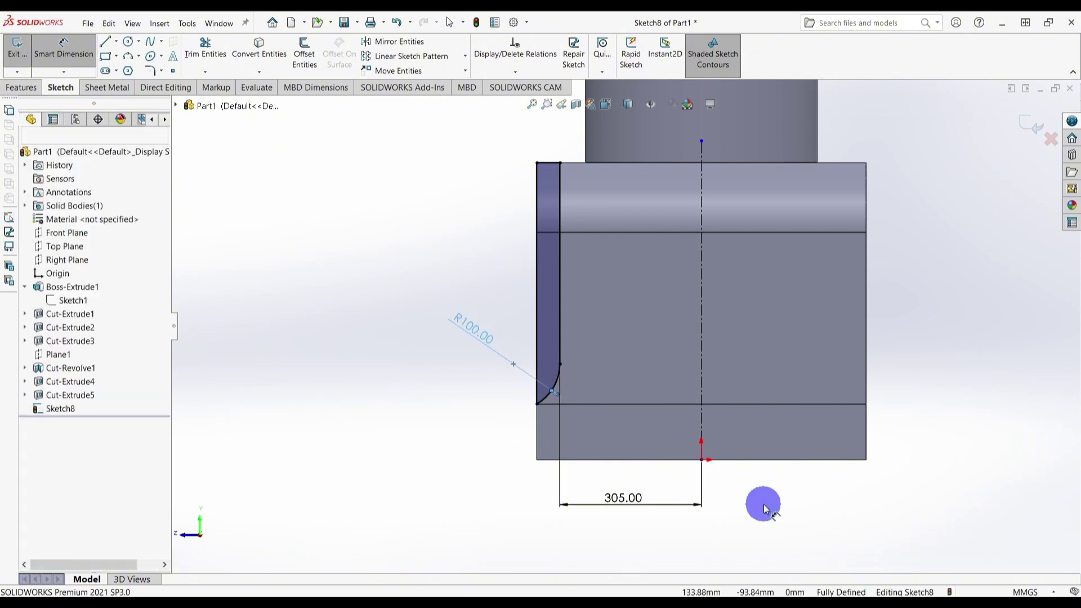
{"action": "left_click", "coordinate": [591, 529]}
{"action": "key", "text": "Escape"}
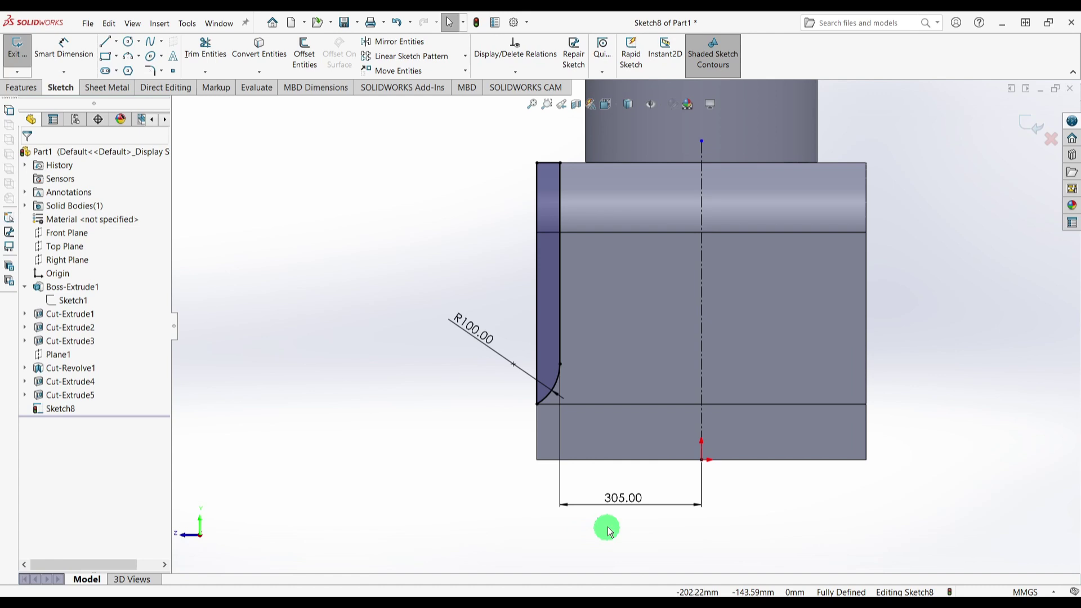
Step: Replace the 305 mm dimension with a 610 mm symmetric dimension from the profile's inner vertical line across the centreline
{"action": "left_click", "coordinate": [569, 506]}
{"action": "key", "text": "Delete"}
{"action": "right_click_drag", "start_coordinate": [393, 446], "coordinate": [409, 330]}
{"action": "left_click", "coordinate": [560, 310]}
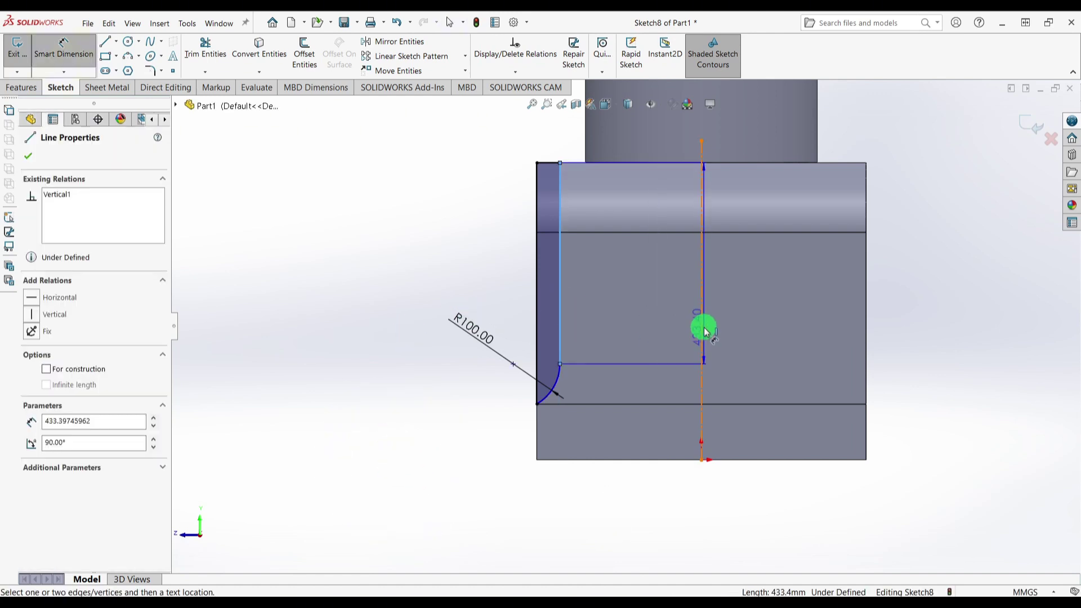
{"action": "left_click", "coordinate": [701, 323]}
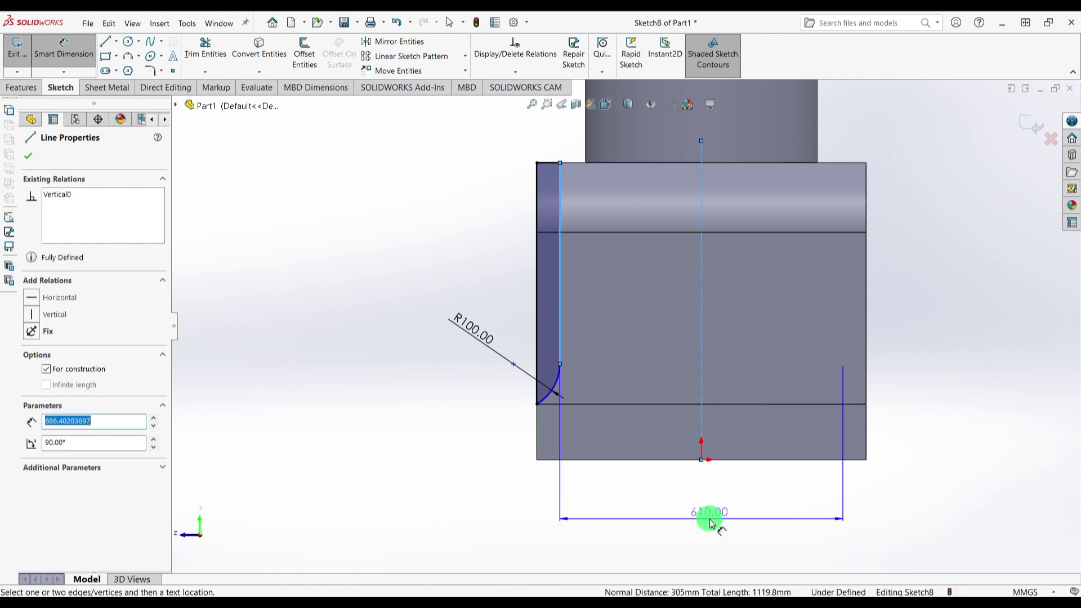
{"action": "left_click", "coordinate": [707, 518]}
{"action": "left_click", "coordinate": [630, 503]}
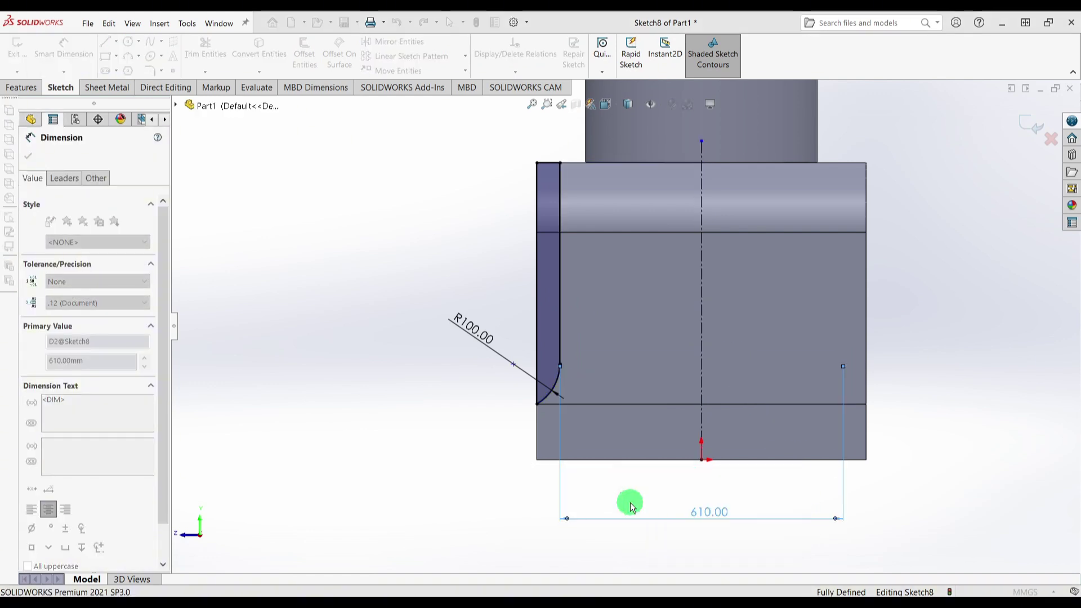
{"action": "left_click", "coordinate": [374, 382]}
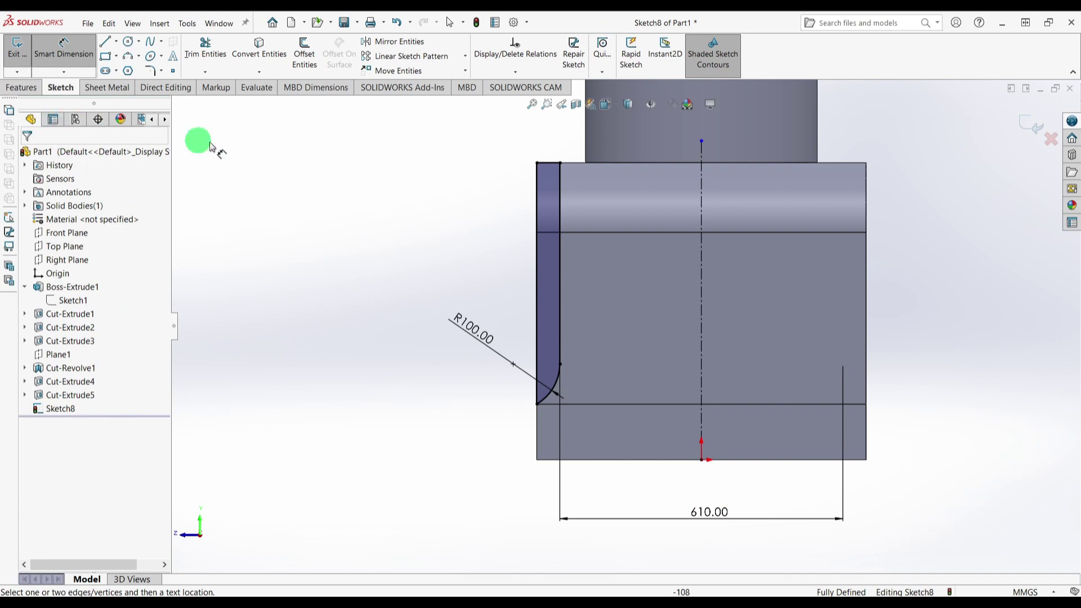
Step: Mirror the closed side cut profile, including its R100 arc, about the vertical construction line
{"action": "left_click", "coordinate": [387, 41]}
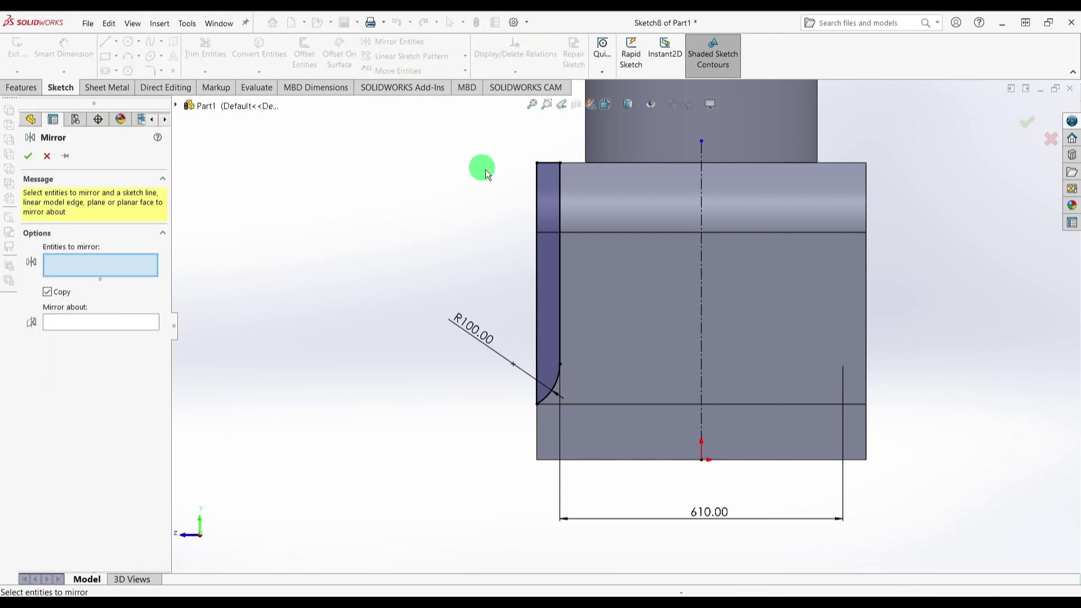
{"action": "left_click", "coordinate": [551, 174]}
{"action": "left_click", "coordinate": [126, 357]}
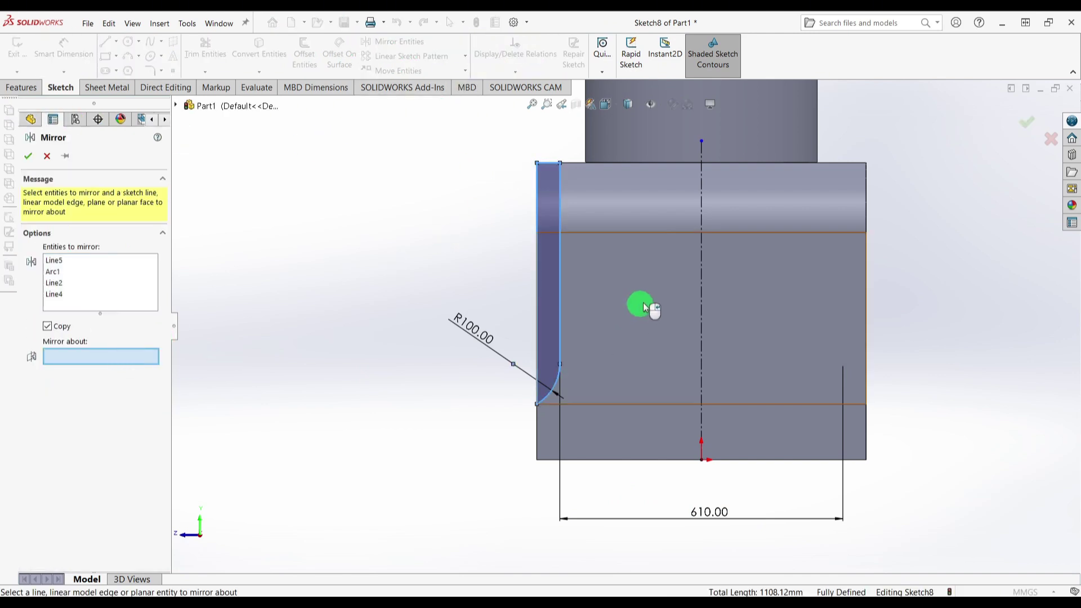
{"action": "left_click", "coordinate": [700, 261]}
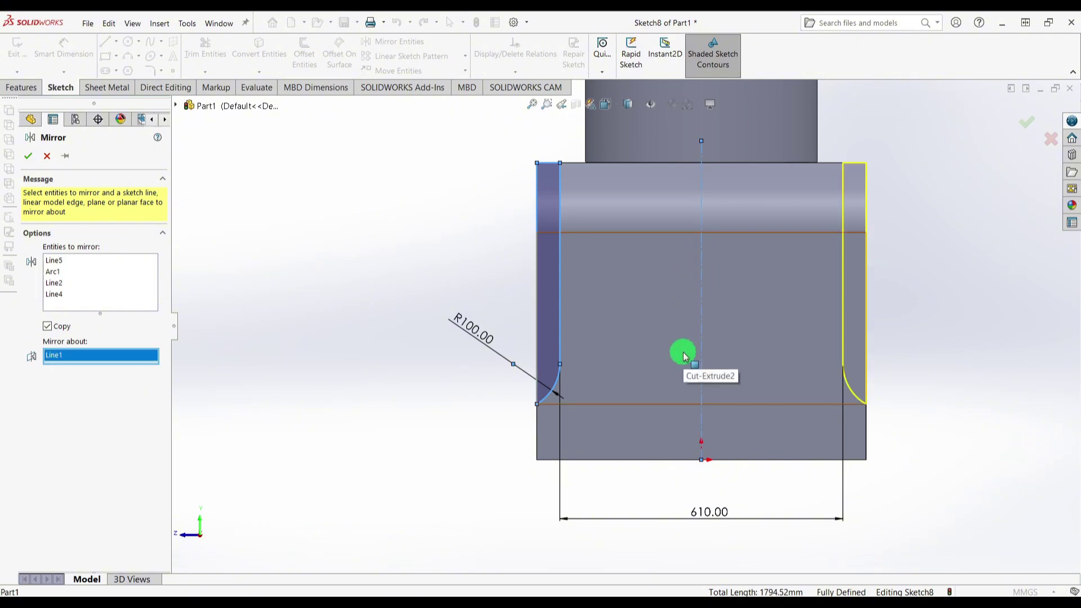
{"action": "left_click", "coordinate": [28, 91]}
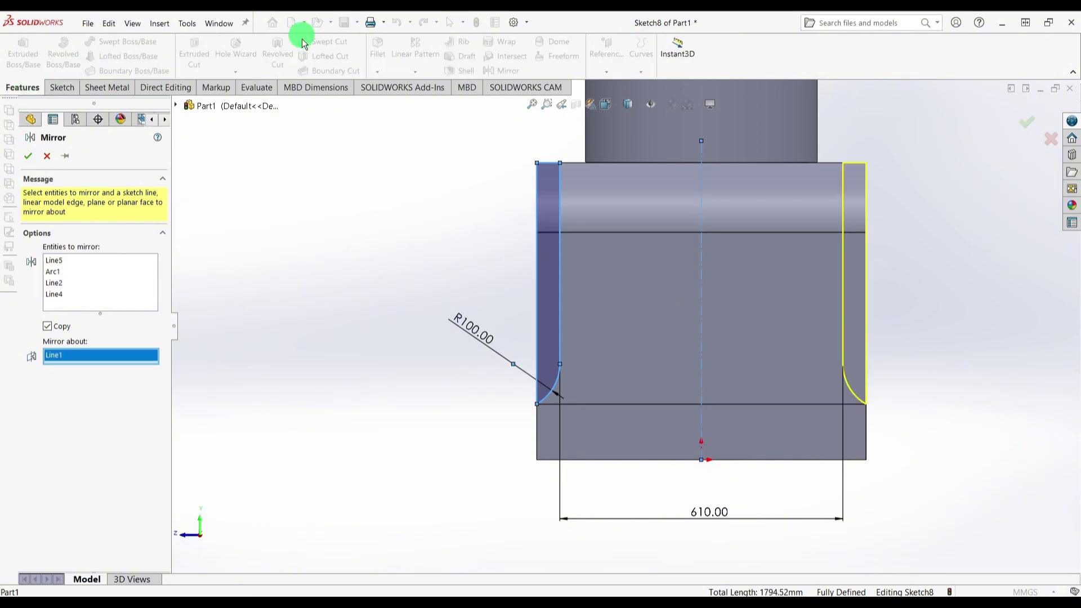
{"action": "left_click", "coordinate": [29, 158]}
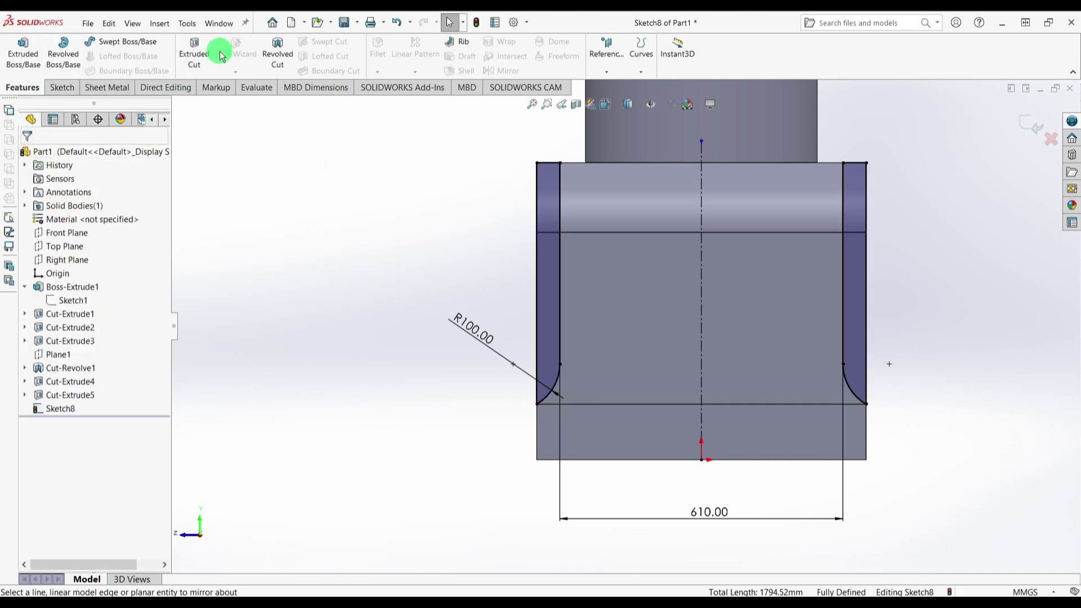
Step: Cut-extrude both side profiles with the Up To Next end condition
{"action": "left_click", "coordinate": [193, 48]}
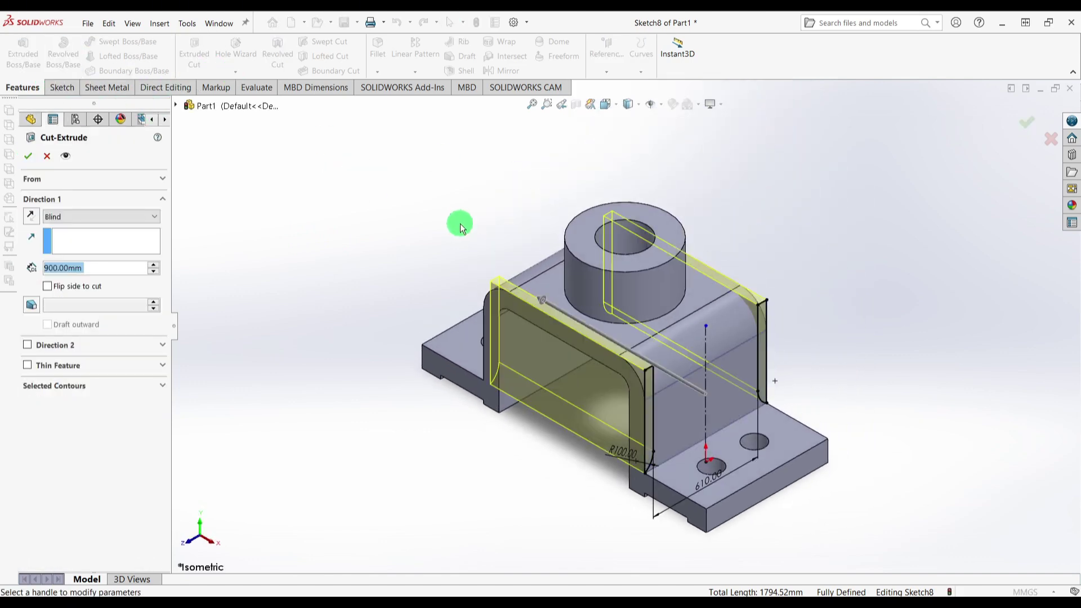
{"action": "left_click", "coordinate": [80, 217]}
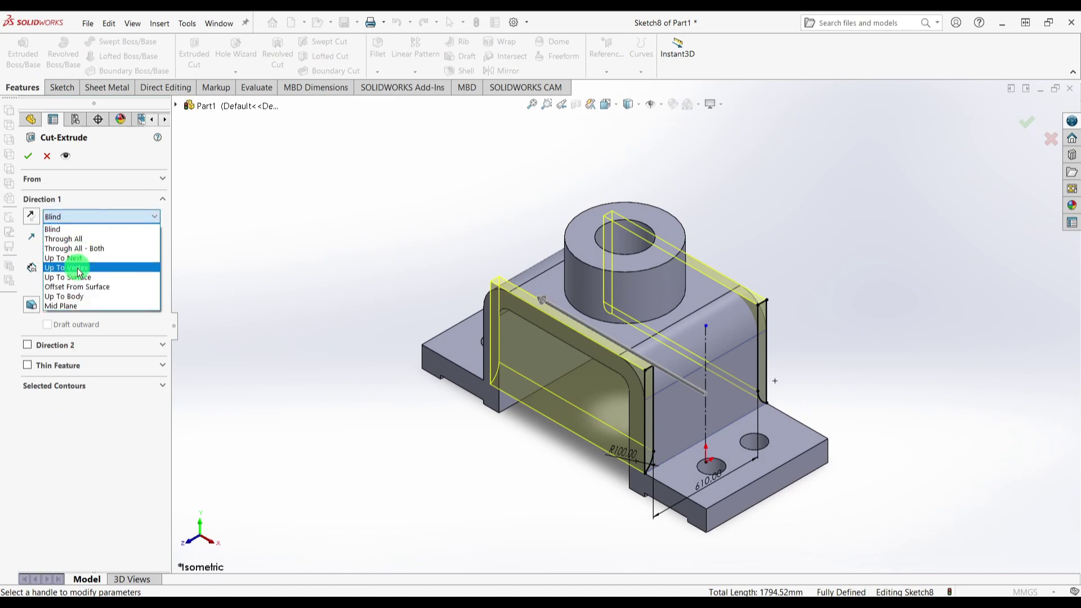
{"action": "left_click", "coordinate": [64, 258]}
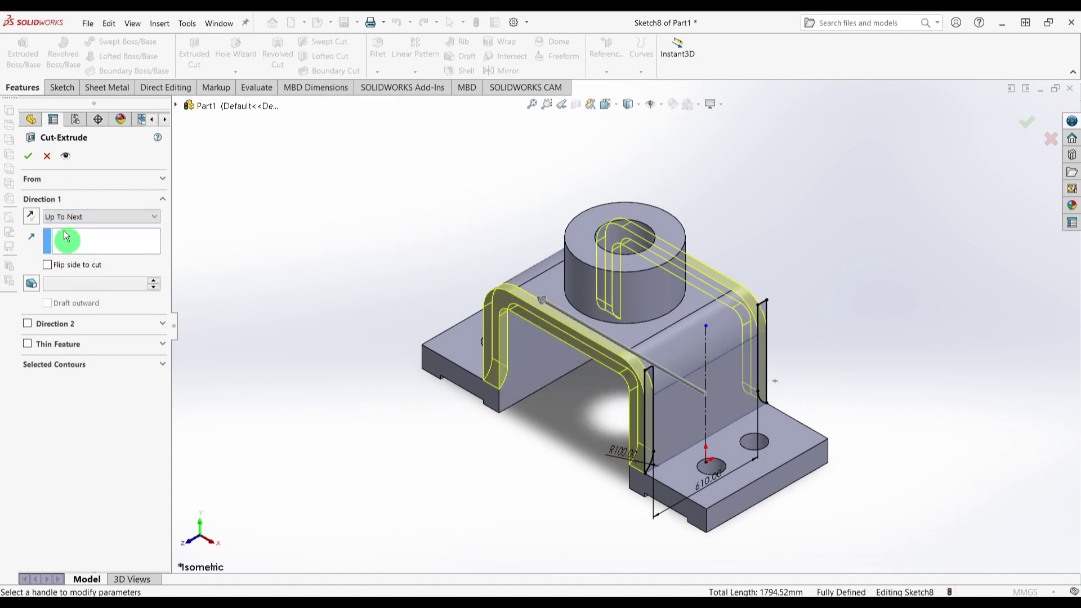
{"action": "left_click", "coordinate": [29, 157]}
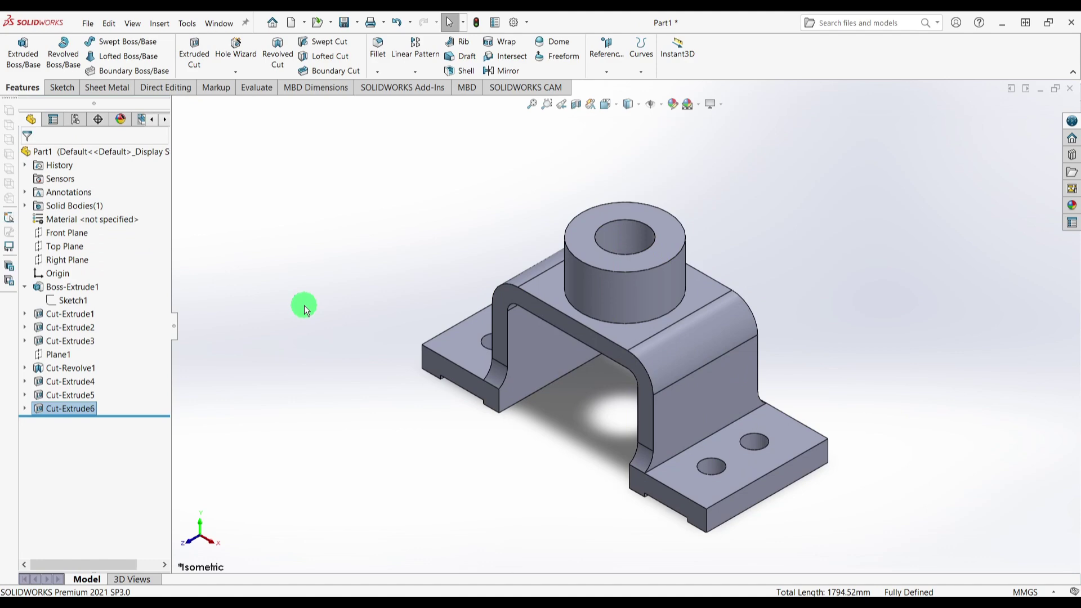
Step: Inspect the bracket from several angles and compare it with the drawing MD-0062023.pdf in the browser
{"action": "middle_click_drag", "start_coordinate": [304, 310], "coordinate": [618, 437]}
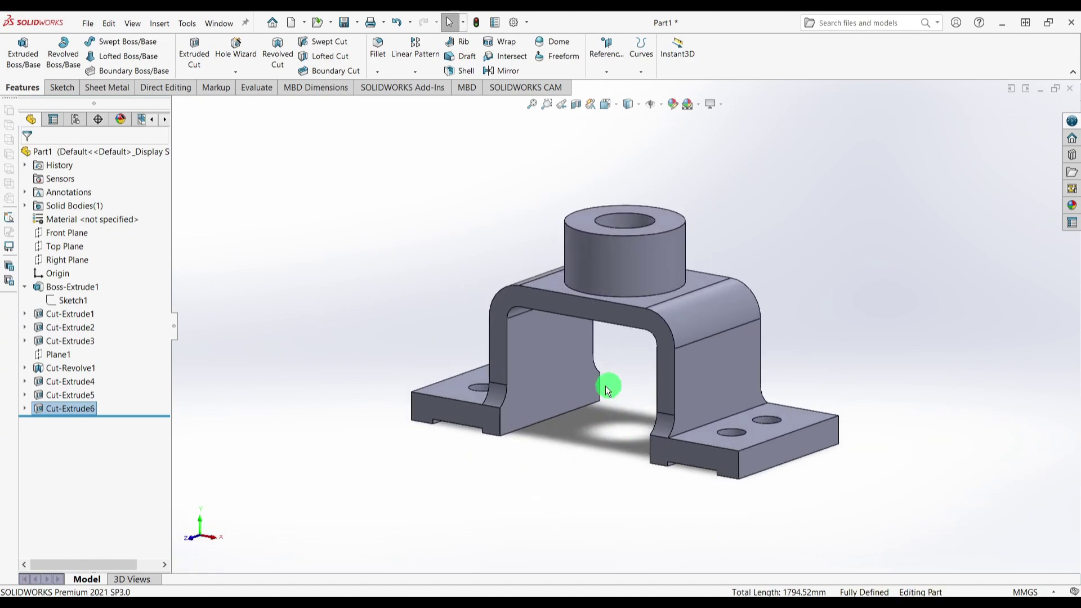
{"action": "middle_click_drag", "start_coordinate": [607, 389], "coordinate": [586, 494]}
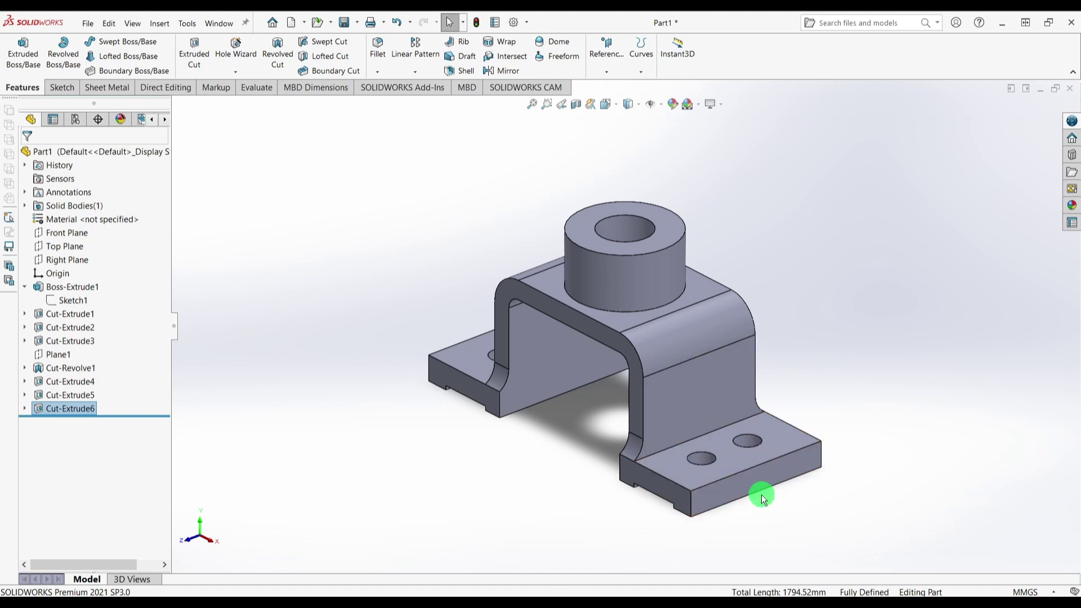
{"action": "middle_click_drag", "start_coordinate": [758, 489], "coordinate": [777, 476]}
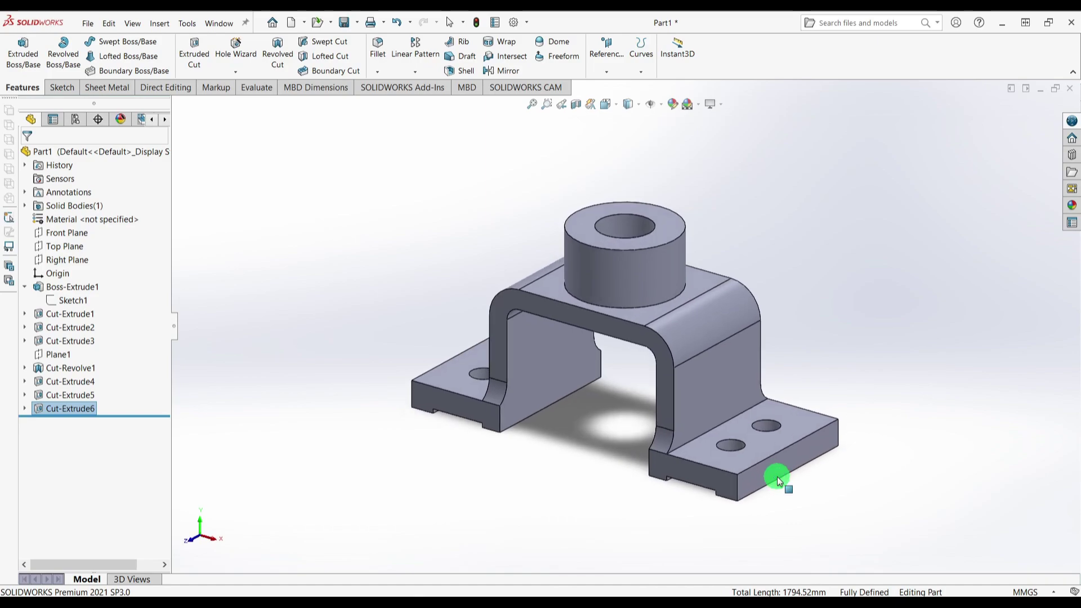
{"action": "key", "text": "alt+Tab"}
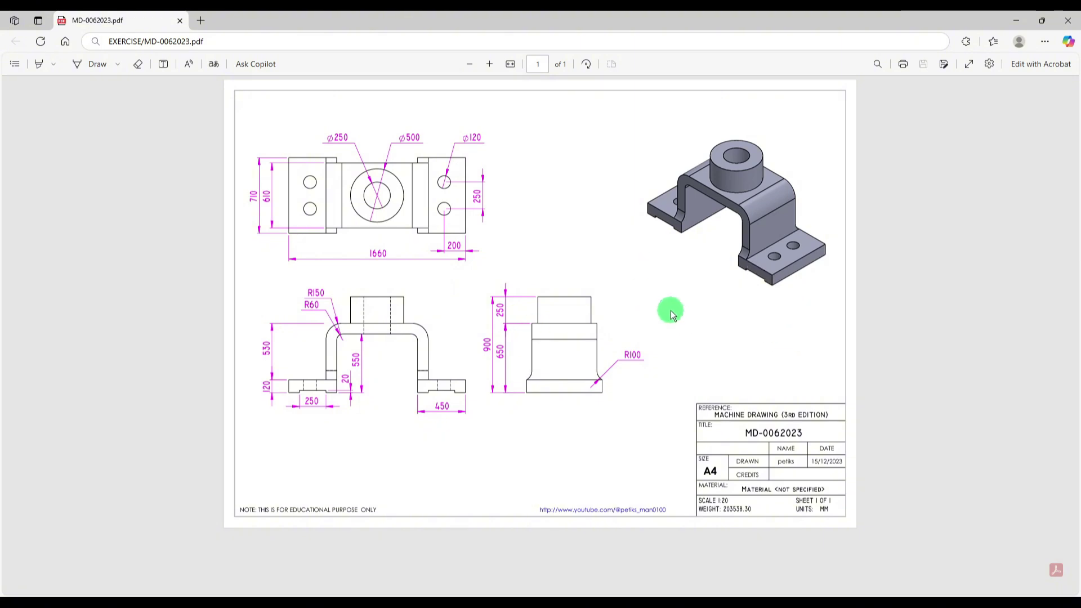
{"action": "key", "text": "alt+Tab"}
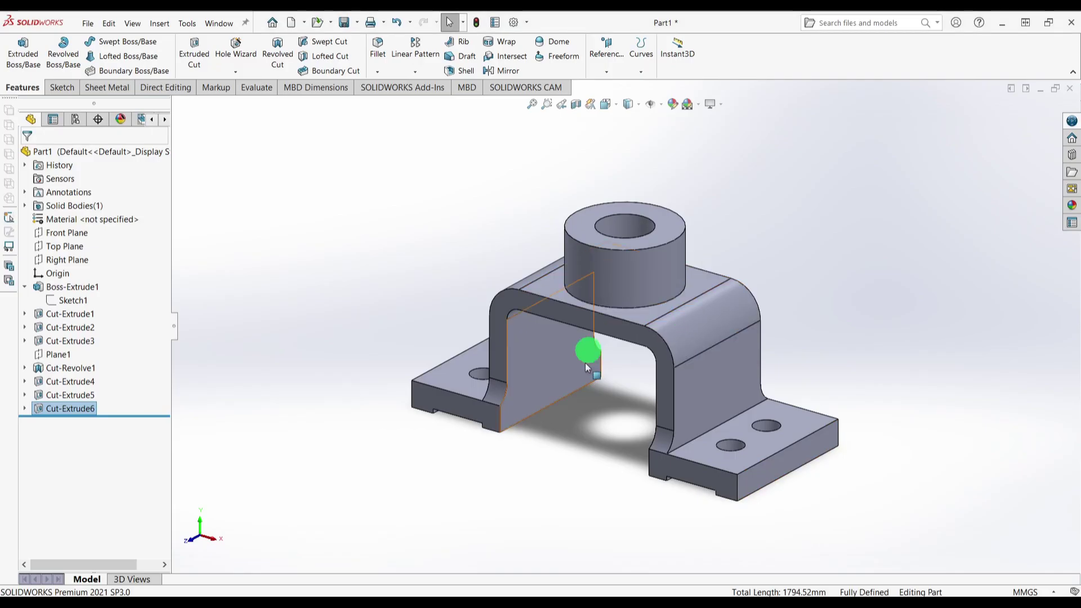
{"action": "middle_click_drag", "start_coordinate": [642, 416], "coordinate": [639, 369]}
{"action": "scroll", "coordinate": [680, 436], "scroll_direction": "down", "scroll_amount": 2}
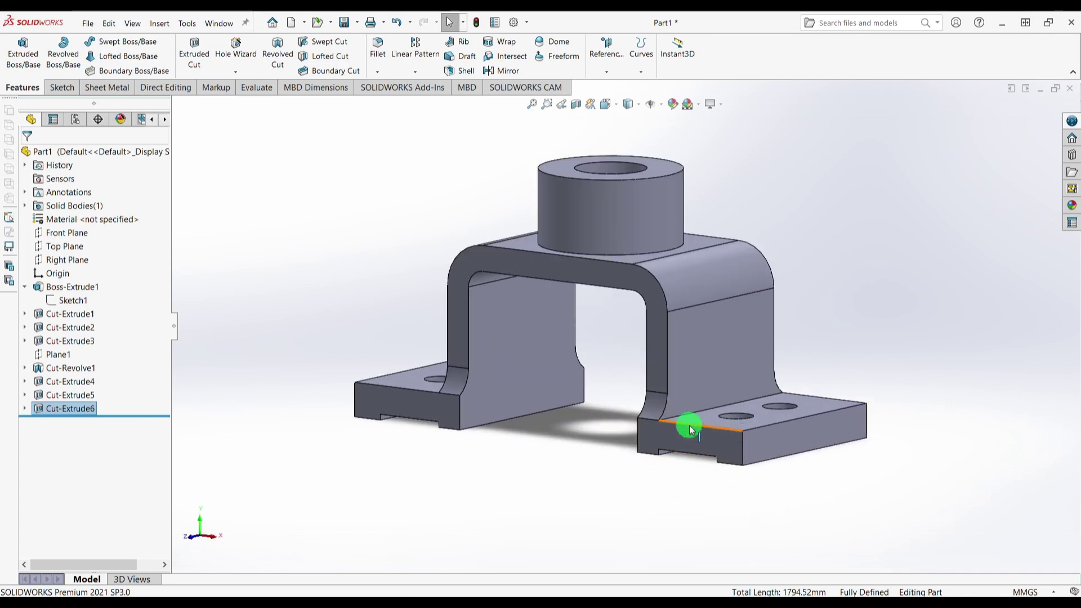
Step: Start a fillet on the right foot's front top edge and make it Asymmetric
{"action": "left_click", "coordinate": [376, 48]}
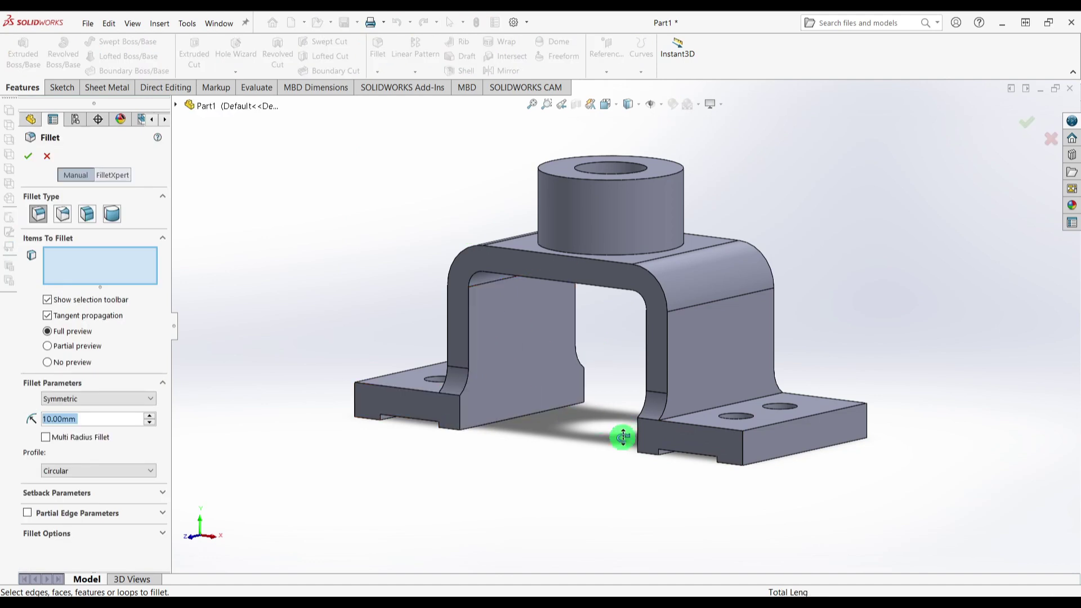
{"action": "middle_click_drag", "start_coordinate": [623, 437], "coordinate": [625, 475]}
{"action": "left_click", "coordinate": [713, 476]}
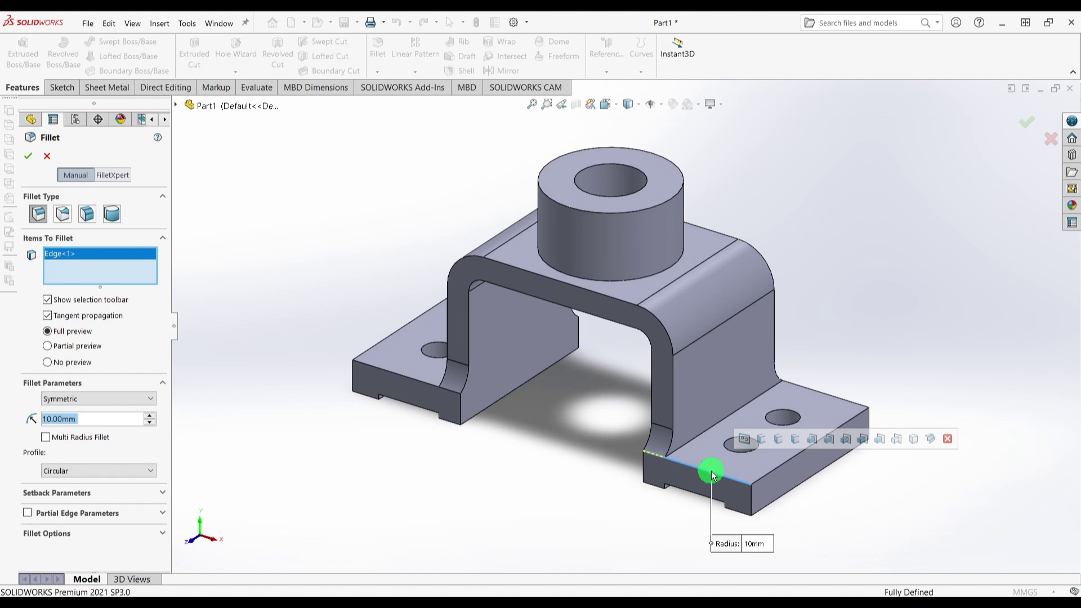
{"action": "left_click", "coordinate": [135, 401]}
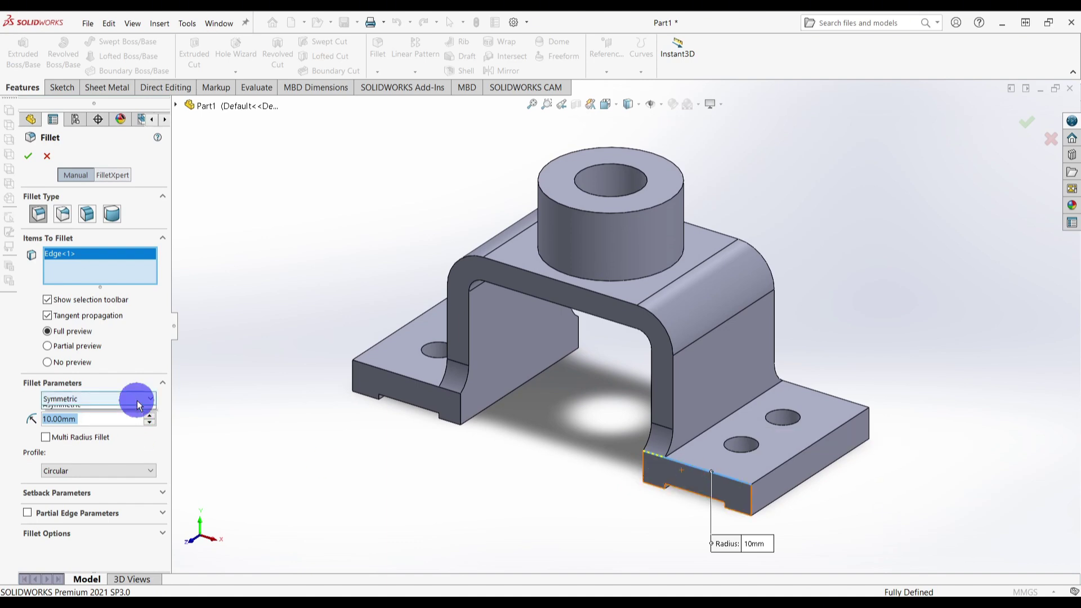
{"action": "left_click", "coordinate": [124, 422]}
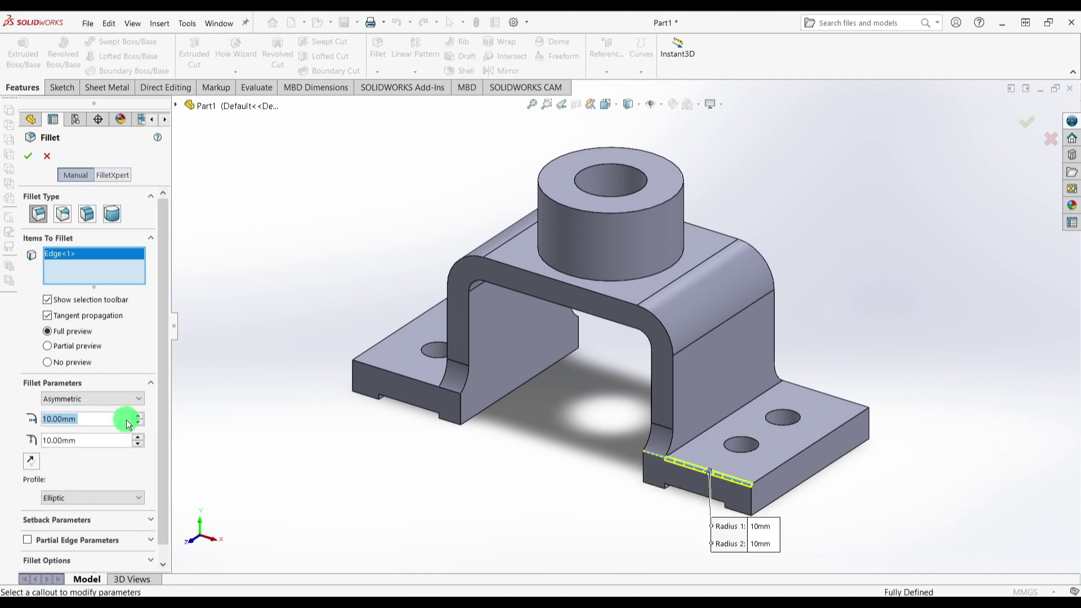
Step: Add the right foot's outer and rear top edges and the left foot's three outer top edges to the fillet
{"action": "left_click", "coordinate": [809, 448]}
{"action": "left_click", "coordinate": [827, 398]}
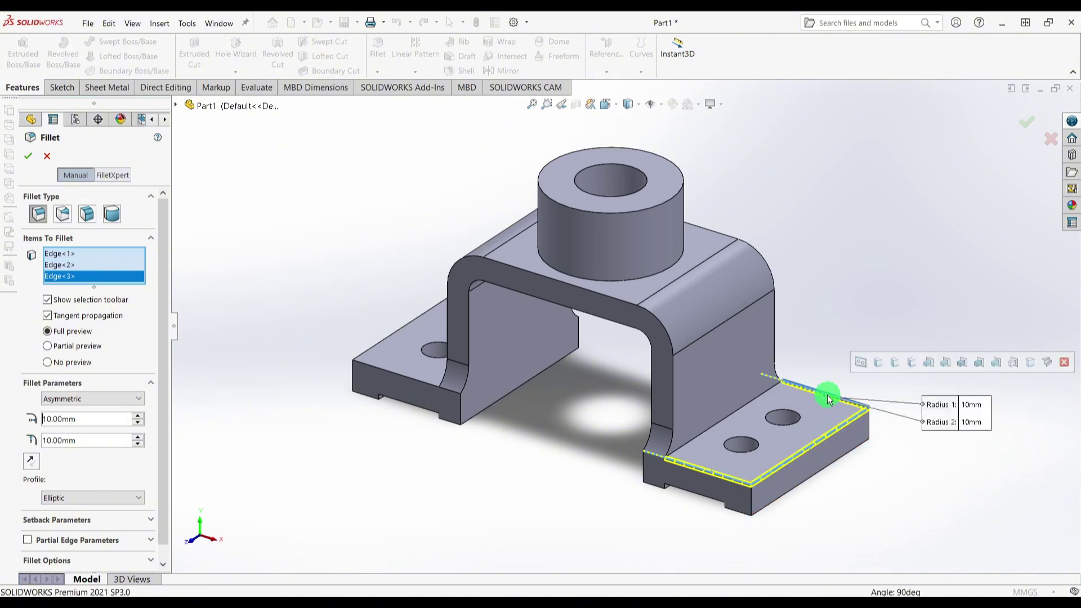
{"action": "left_click", "coordinate": [394, 376]}
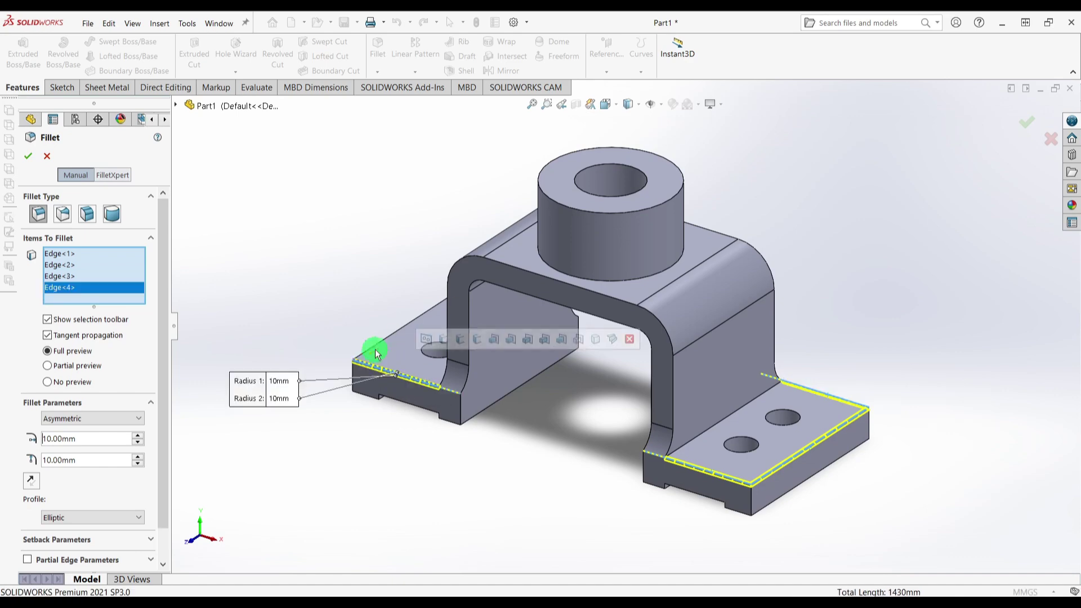
{"action": "left_click", "coordinate": [383, 342]}
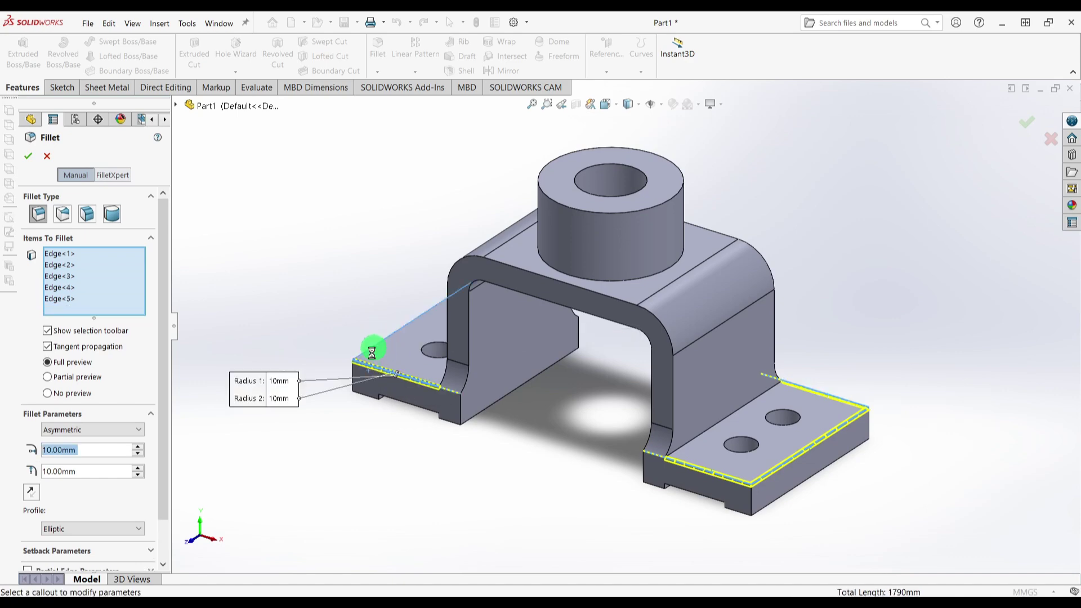
{"action": "middle_click_drag", "start_coordinate": [374, 350], "coordinate": [412, 371]}
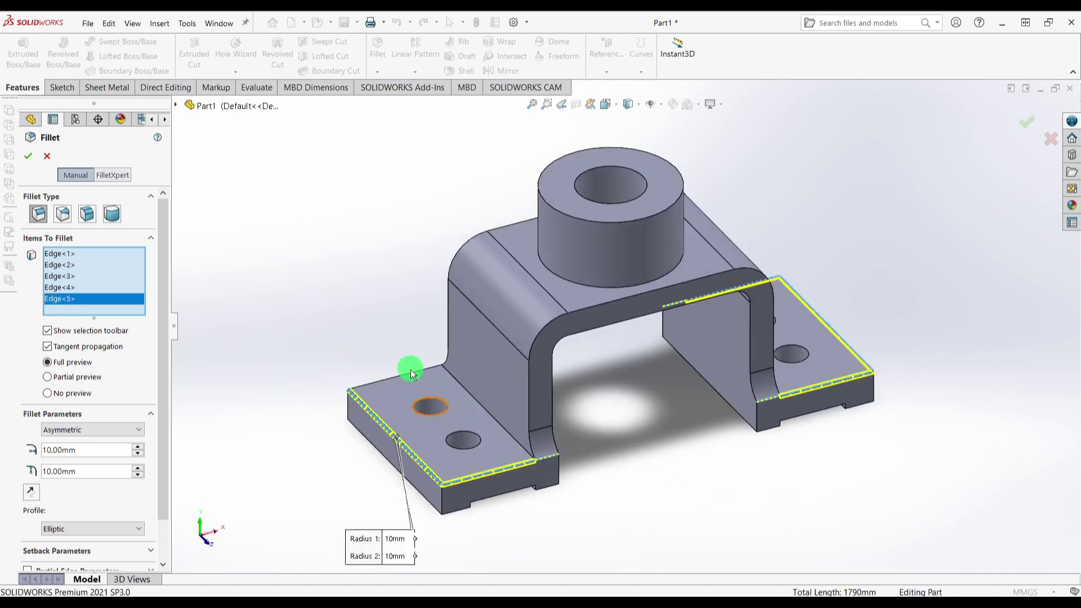
{"action": "left_click", "coordinate": [411, 371]}
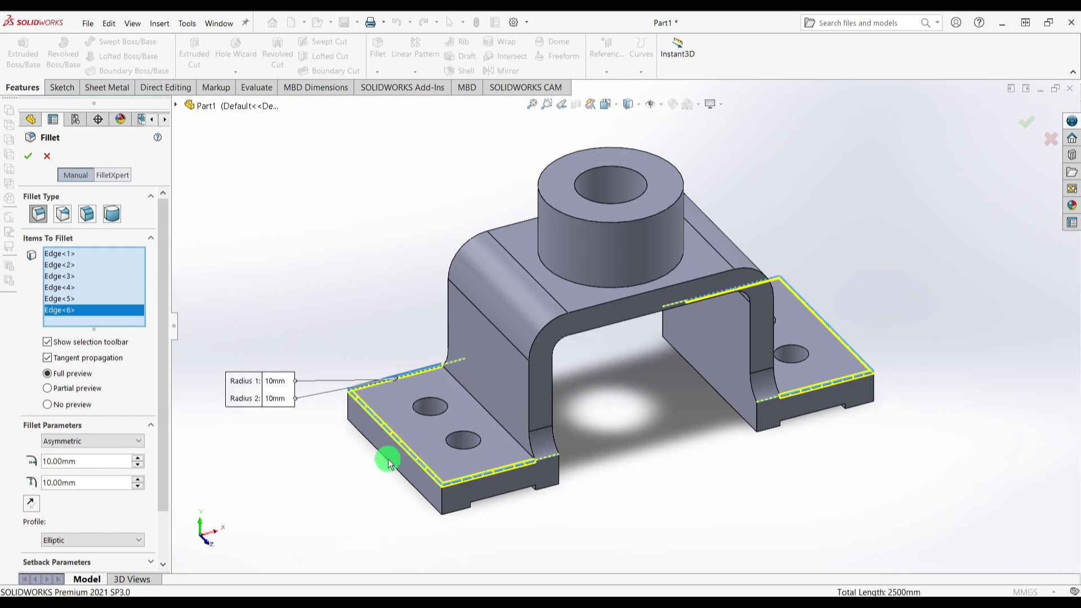
{"action": "middle_click_drag", "start_coordinate": [389, 461], "coordinate": [175, 447]}
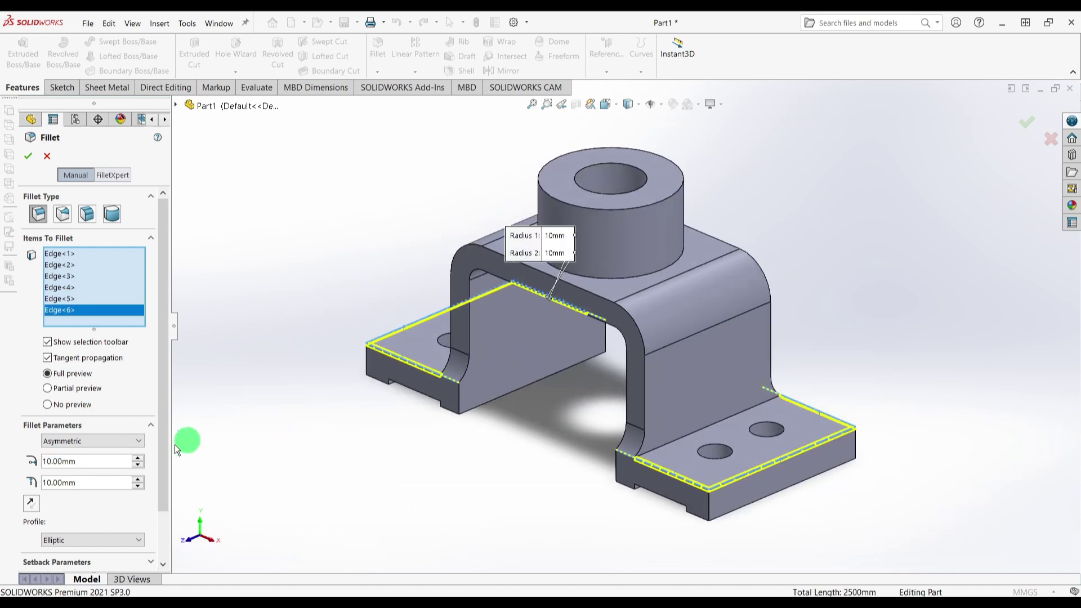
Step: Set the asymmetric fillet's Distance 1 to 200 mm and Distance 2 to 20 mm, and try to create the fillet
{"action": "double_click", "coordinate": [77, 461]}
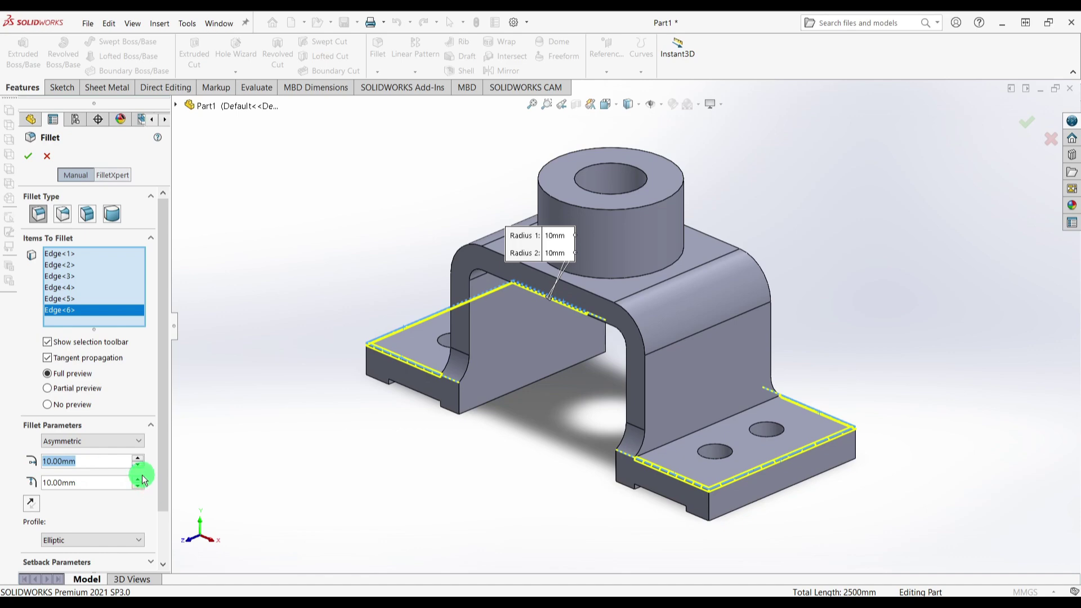
{"action": "type", "text": "200mm"}
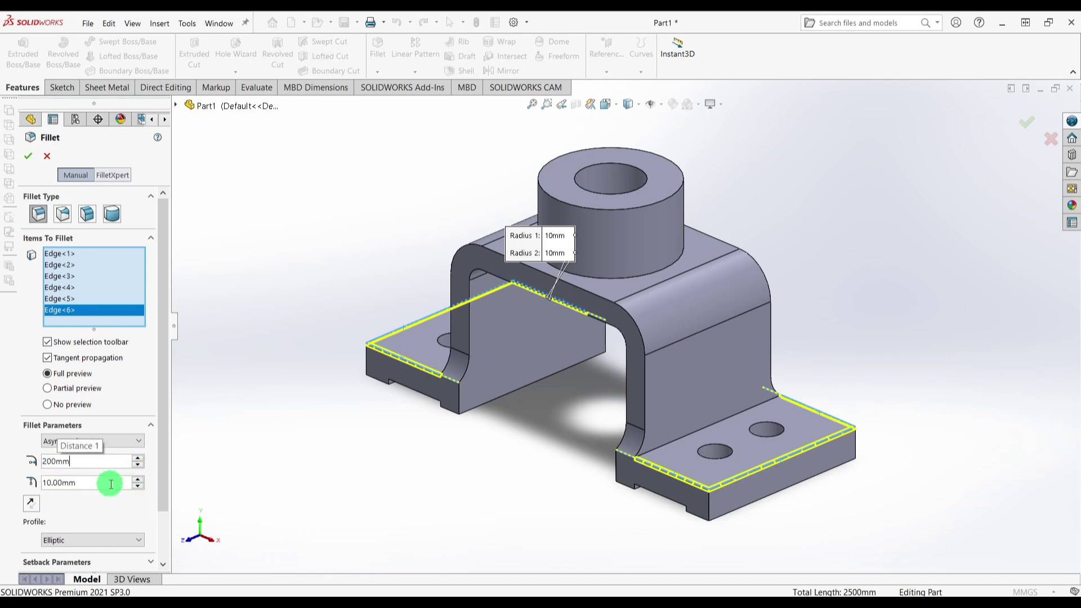
{"action": "left_click", "coordinate": [104, 483]}
{"action": "double_click", "coordinate": [60, 483]}
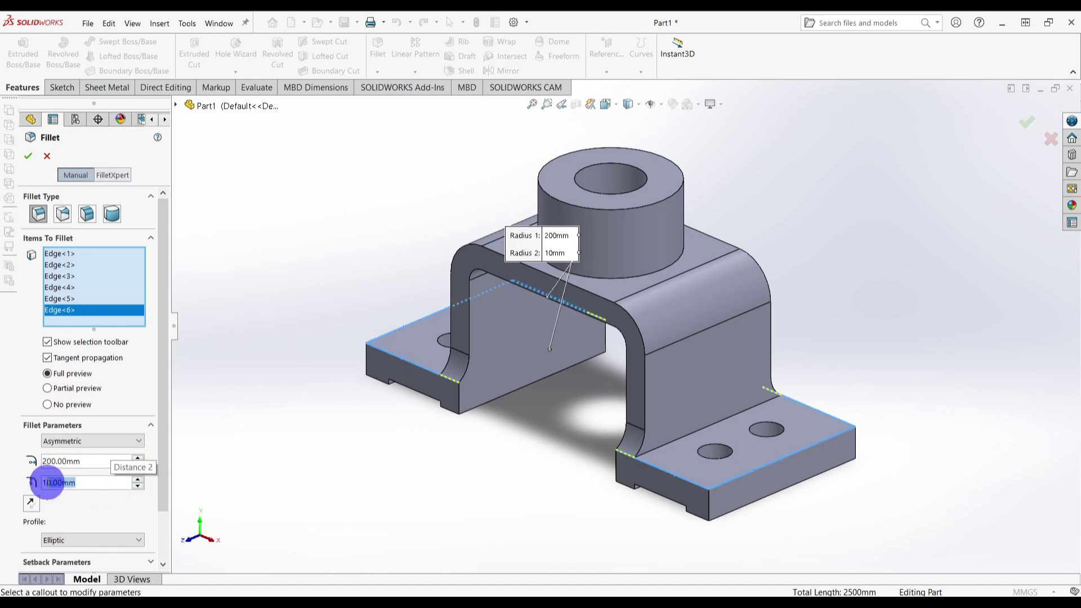
{"action": "type", "text": "20"}
{"action": "key", "text": "Return"}
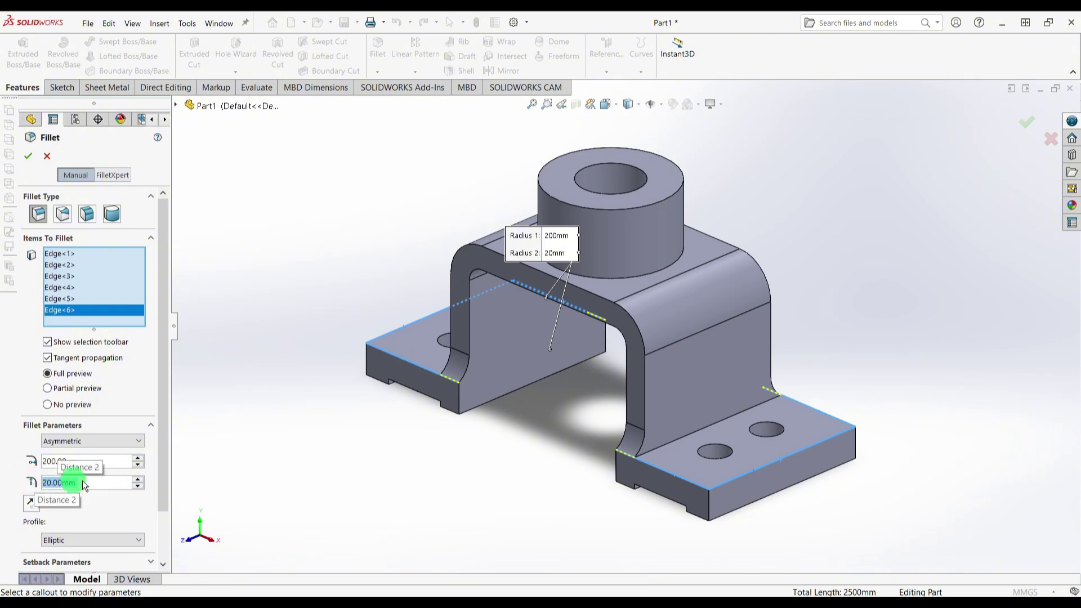
{"action": "middle_click_drag", "start_coordinate": [453, 449], "coordinate": [483, 466]}
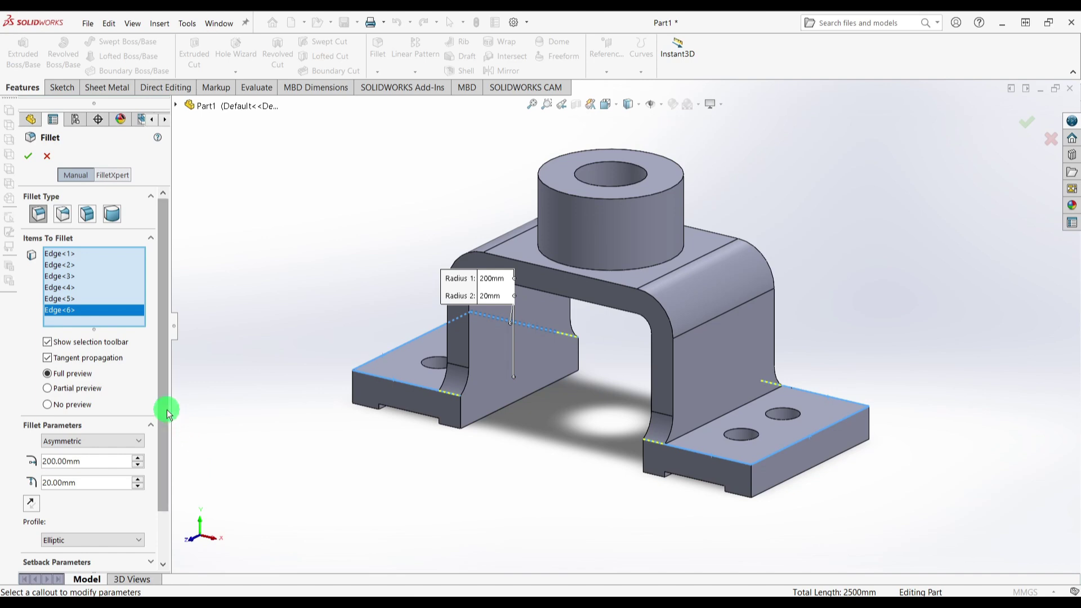
{"action": "left_click_drag", "start_coordinate": [164, 405], "coordinate": [169, 470]}
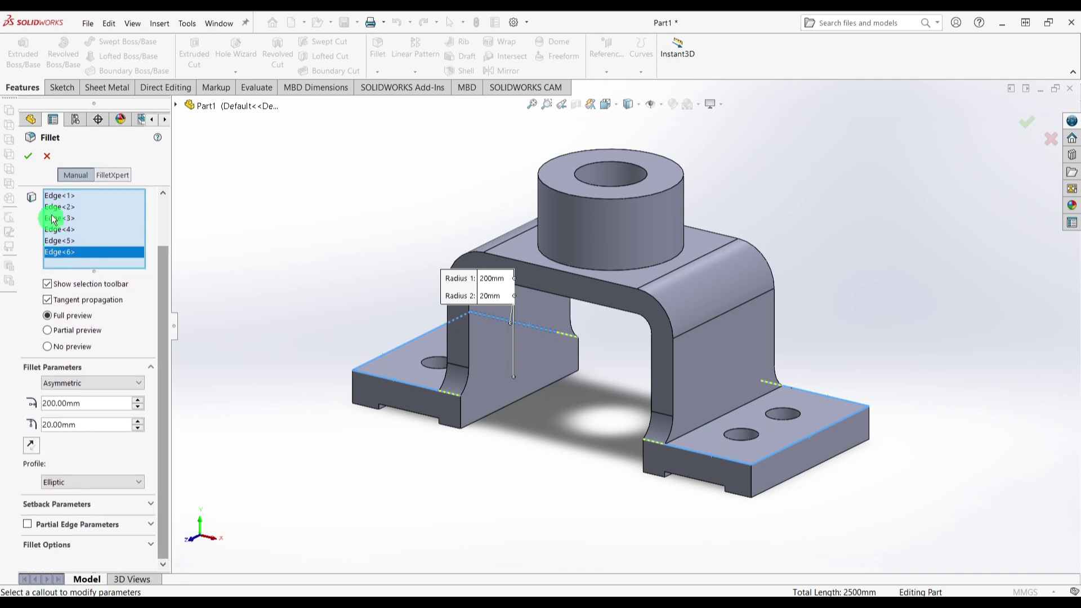
{"action": "left_click", "coordinate": [27, 157]}
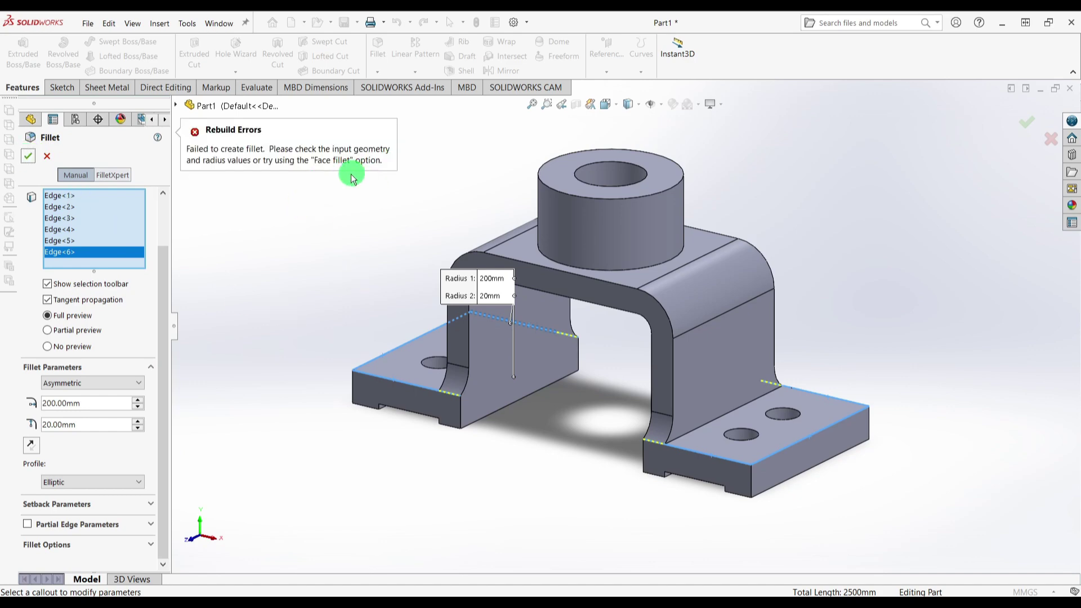
Step: Set the fillet's Distance 1 to 20 mm and create the fillet on the feet's top edges
{"action": "middle_click_drag", "start_coordinate": [414, 401], "coordinate": [439, 425]}
{"action": "left_click_drag", "start_coordinate": [86, 406], "coordinate": [33, 406]}
{"action": "type", "text": "20"}
{"action": "key", "text": "Return"}
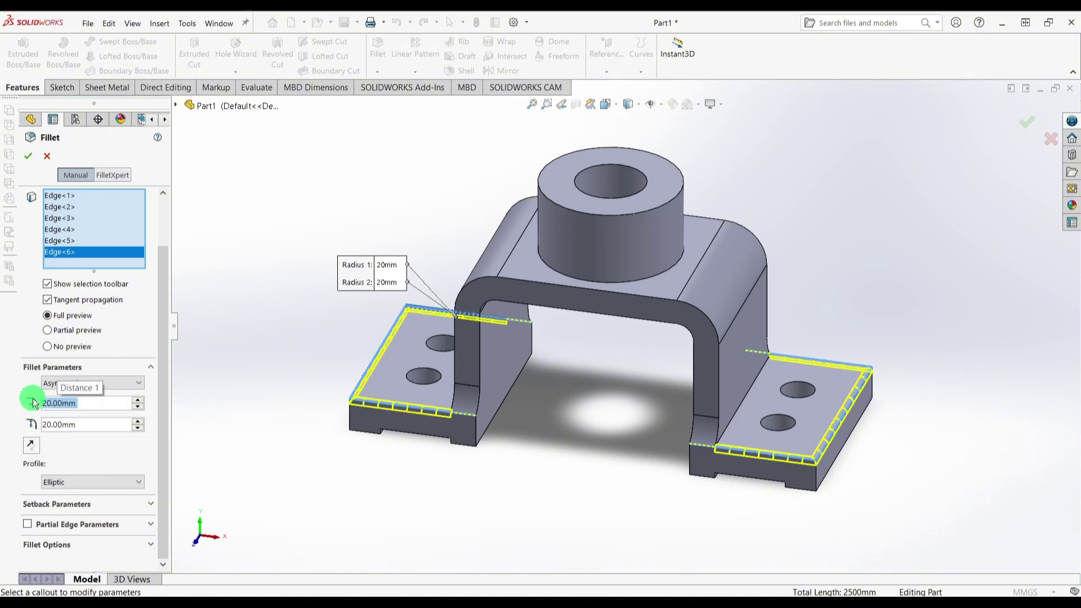
{"action": "left_click", "coordinate": [30, 158]}
Step: Start another fillet with the left foot's front outer vertical corner edge and the right foot's two outer vertical corner edges
{"action": "middle_click_drag", "start_coordinate": [350, 398], "coordinate": [412, 446]}
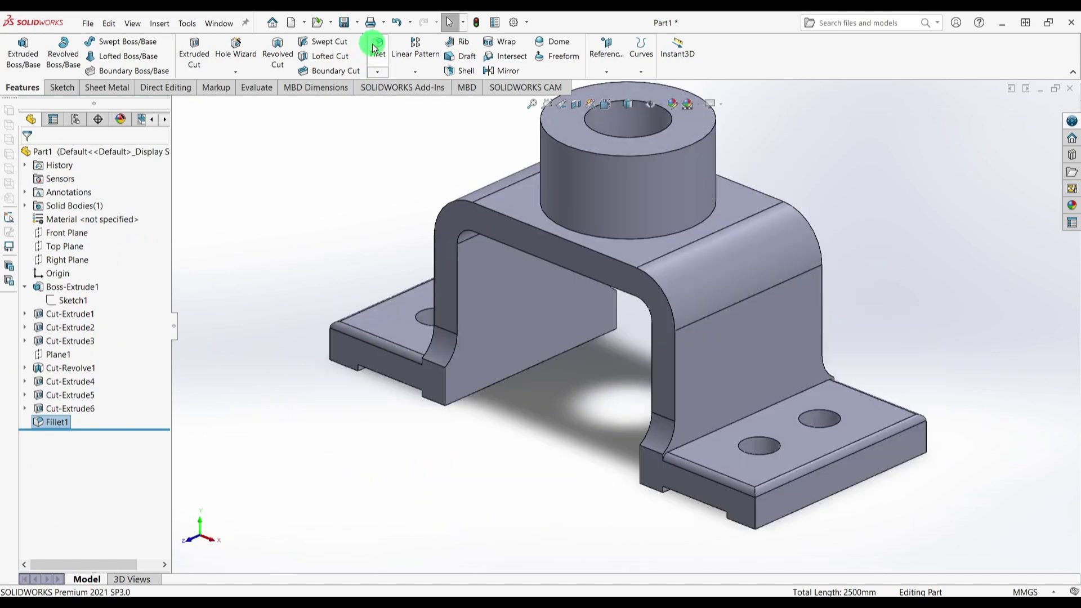
{"action": "left_click", "coordinate": [375, 75]}
{"action": "left_click", "coordinate": [332, 346]}
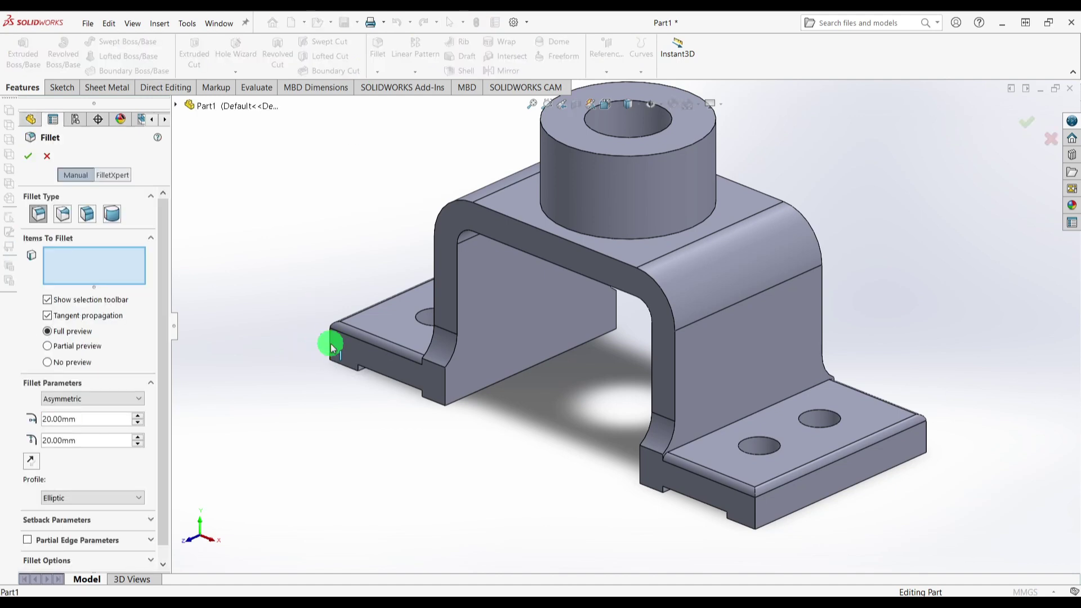
{"action": "left_click", "coordinate": [755, 505]}
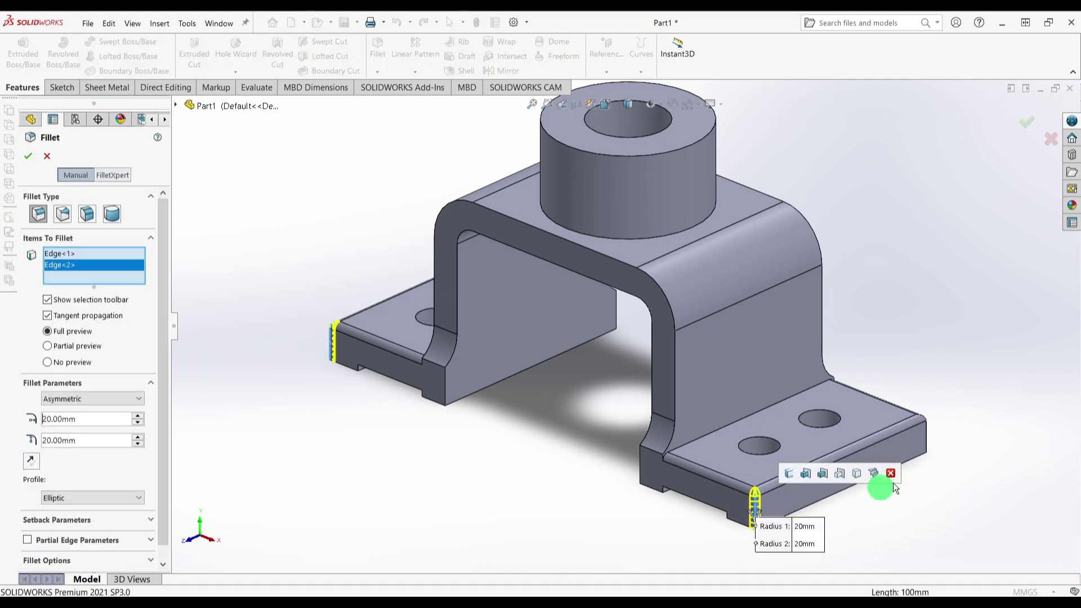
{"action": "left_click", "coordinate": [927, 435]}
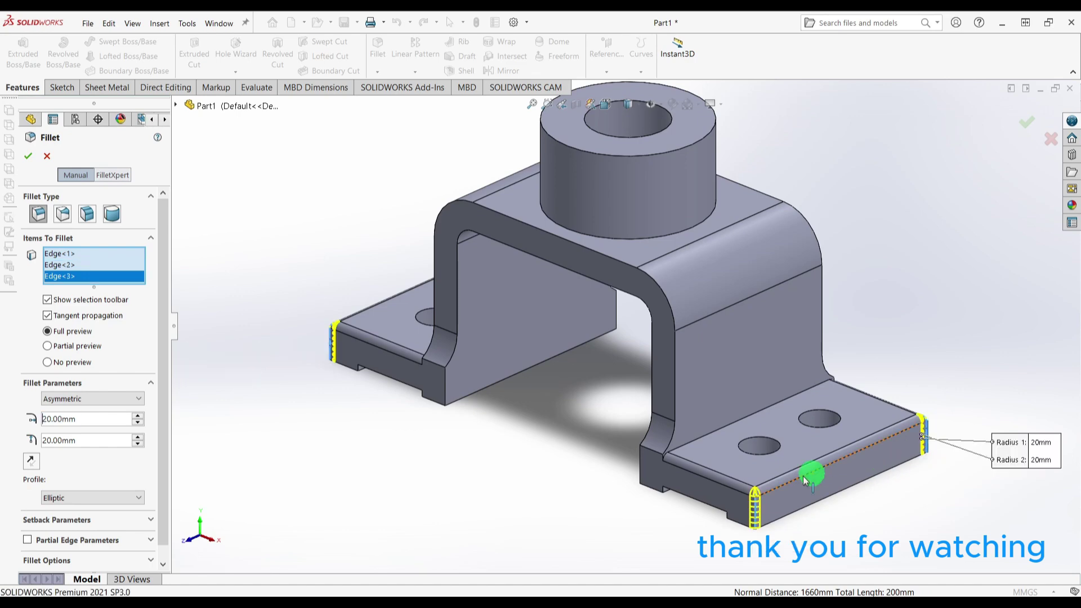
{"action": "middle_click_drag", "start_coordinate": [813, 475], "coordinate": [719, 441]}
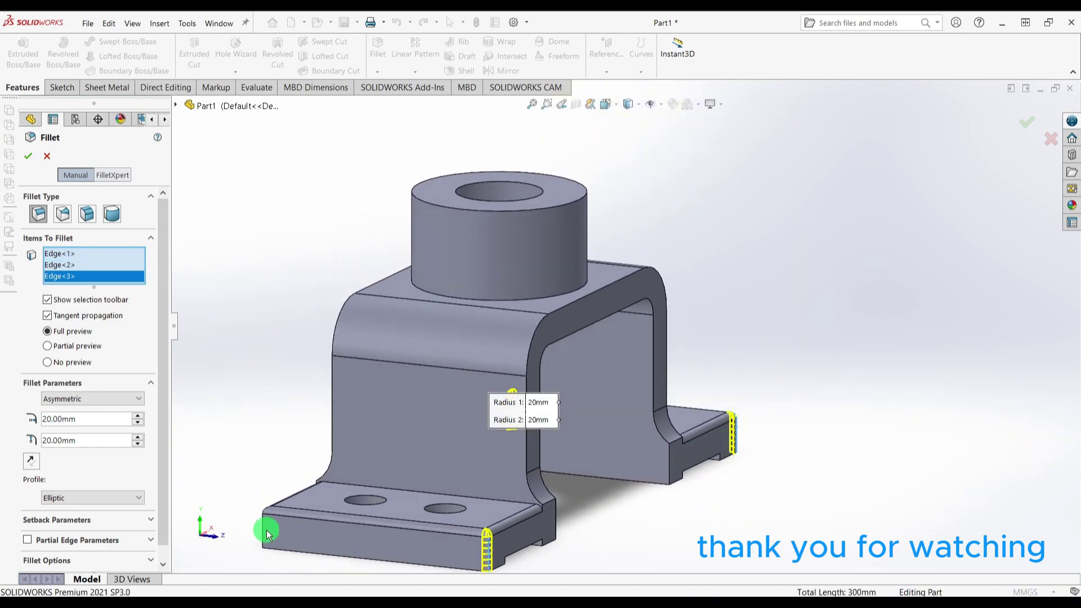